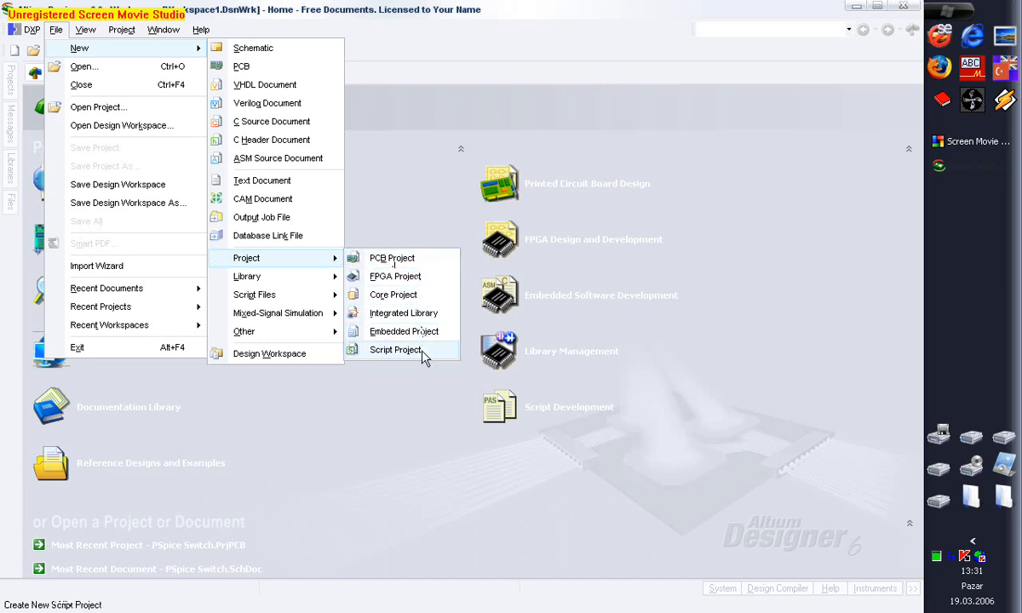
- Create a new PCB project with the Protel Pcb type and add a blank schematic sheet to it
click(394, 260)
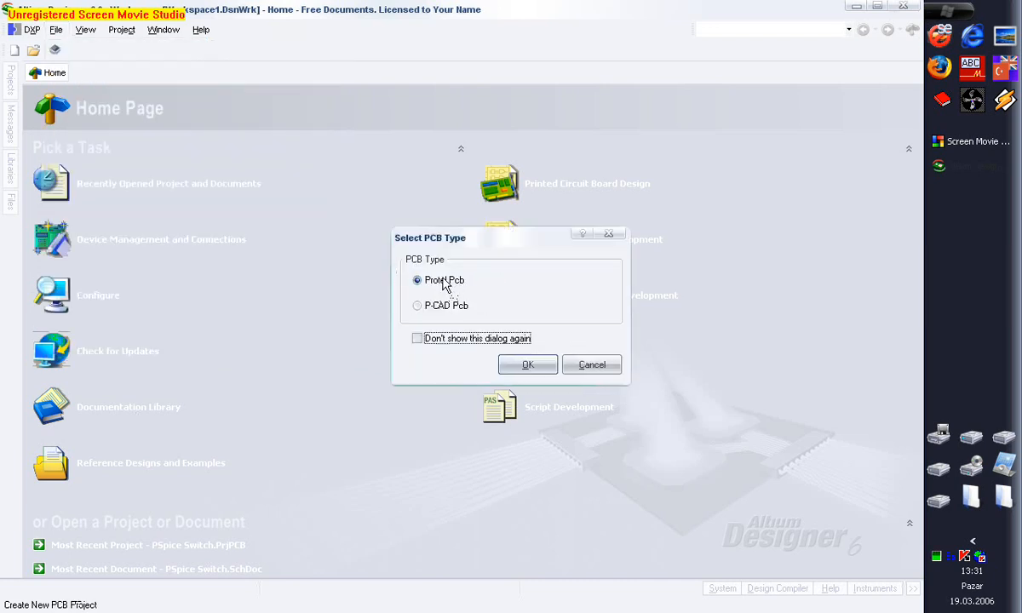
click(527, 365)
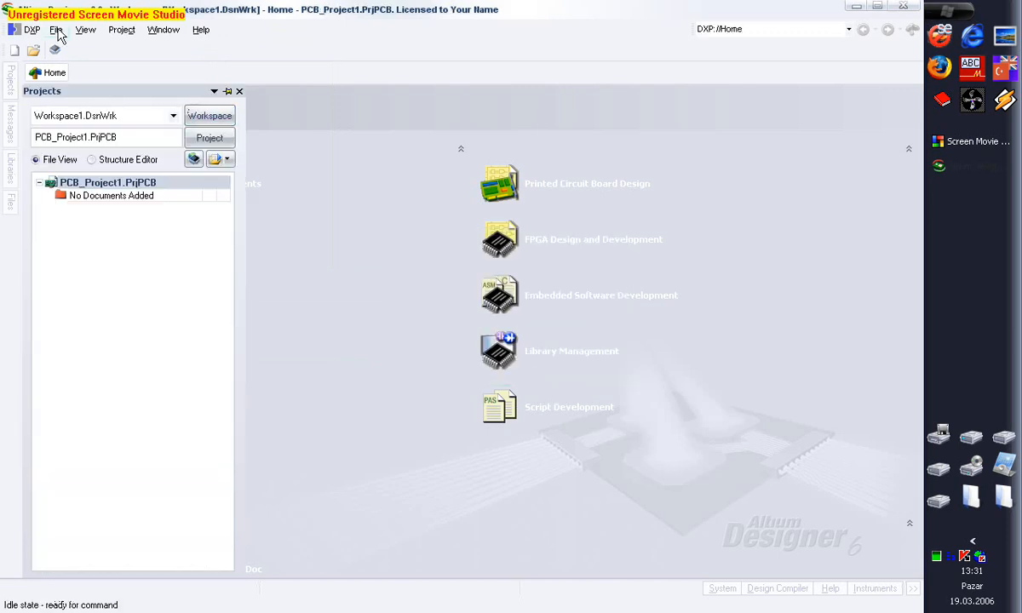
click(57, 31)
mouse_move(63, 49)
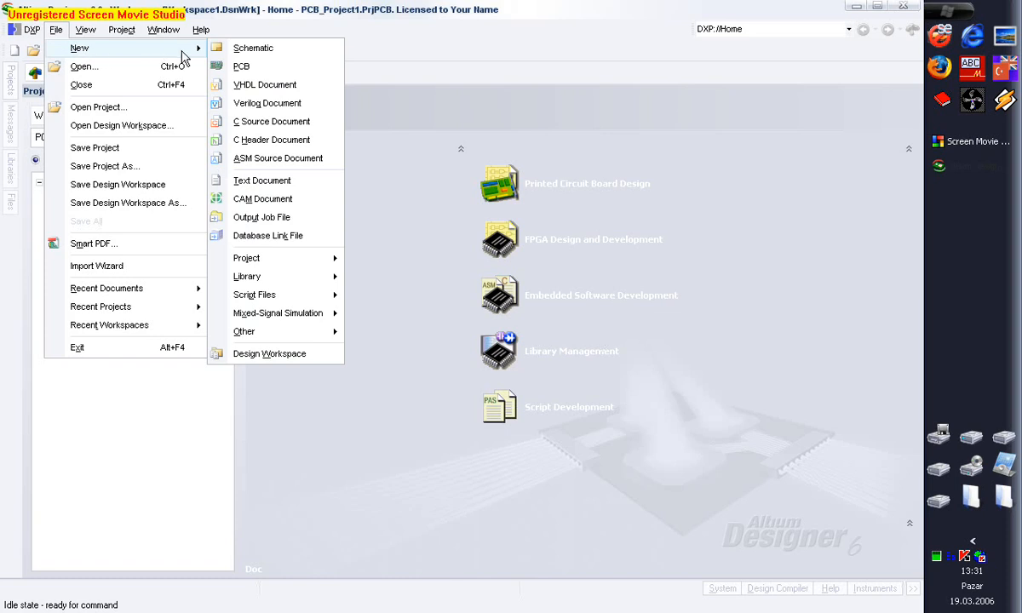
click(280, 53)
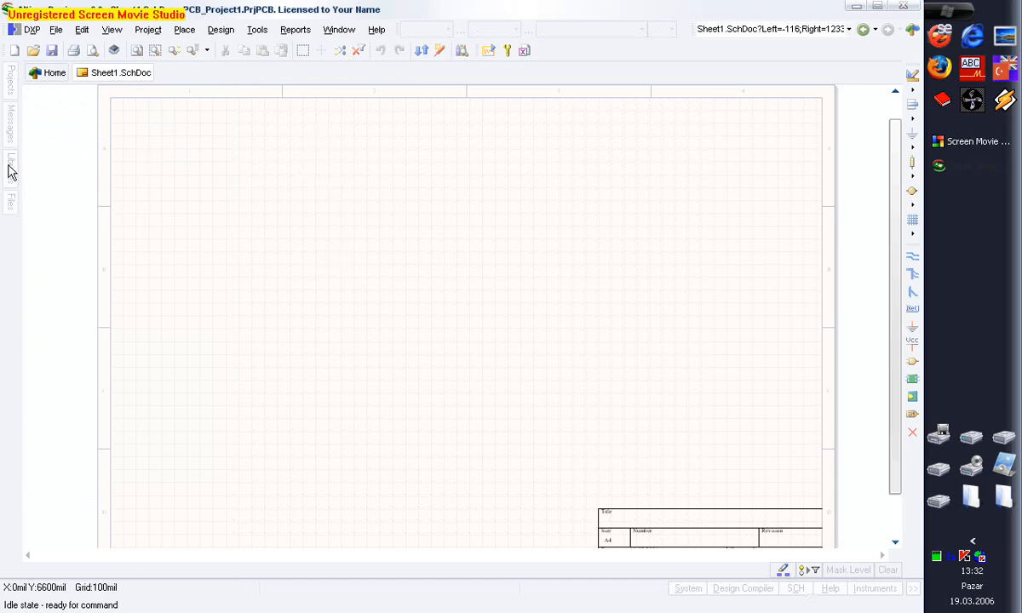
- Open the list of installed libraries and browse to Altium Designer 6's Library folder for libraries to install
mouse_move(10, 167)
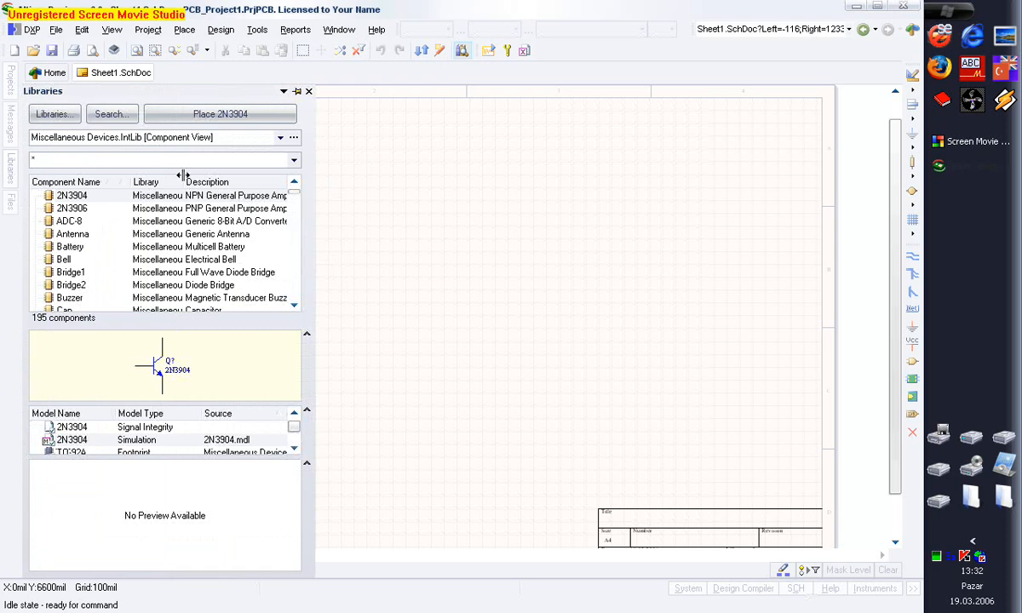
click(55, 114)
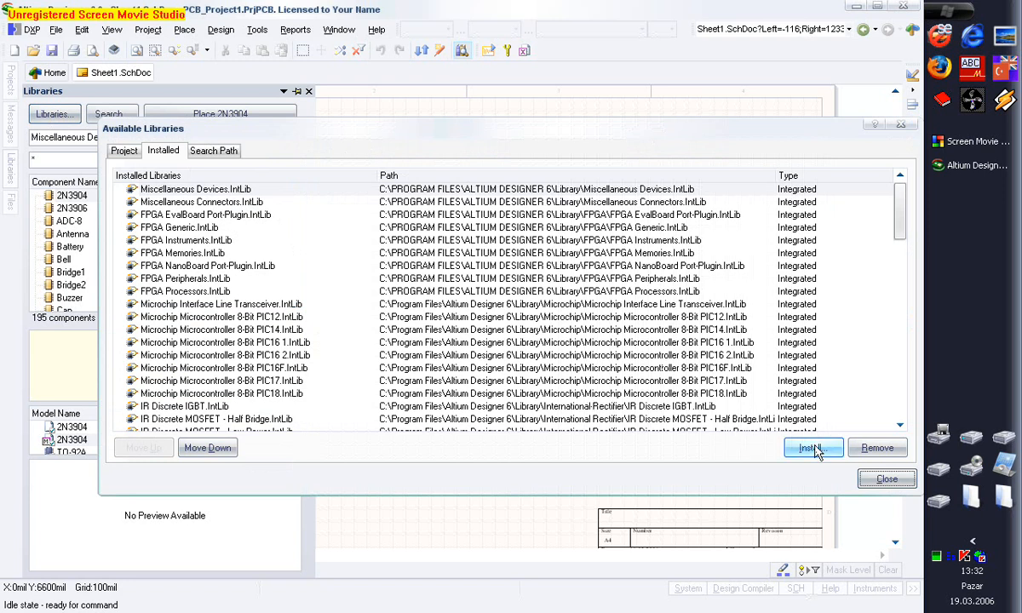
click(814, 449)
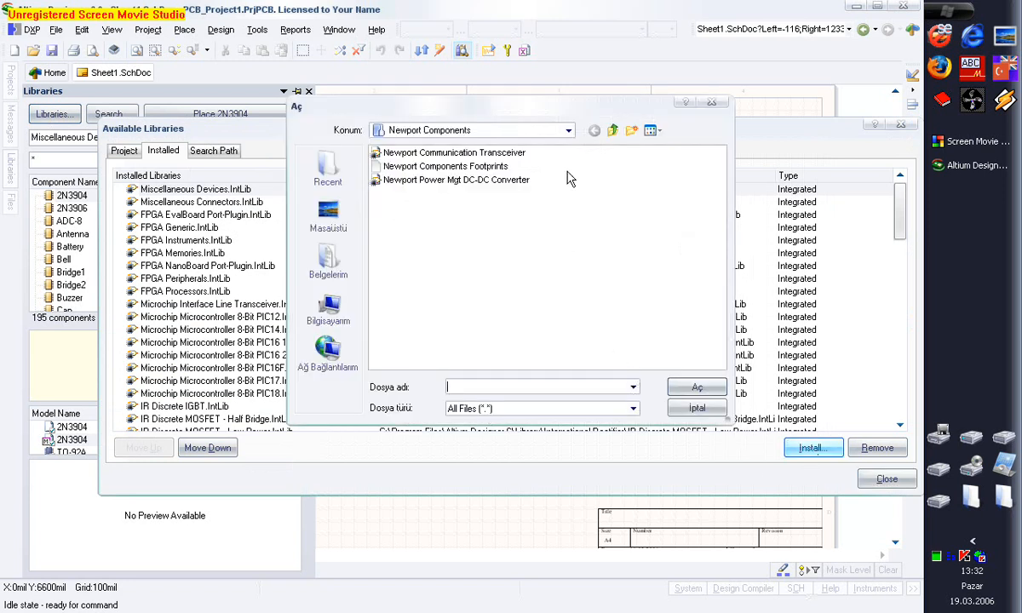
click(613, 131)
click(568, 130)
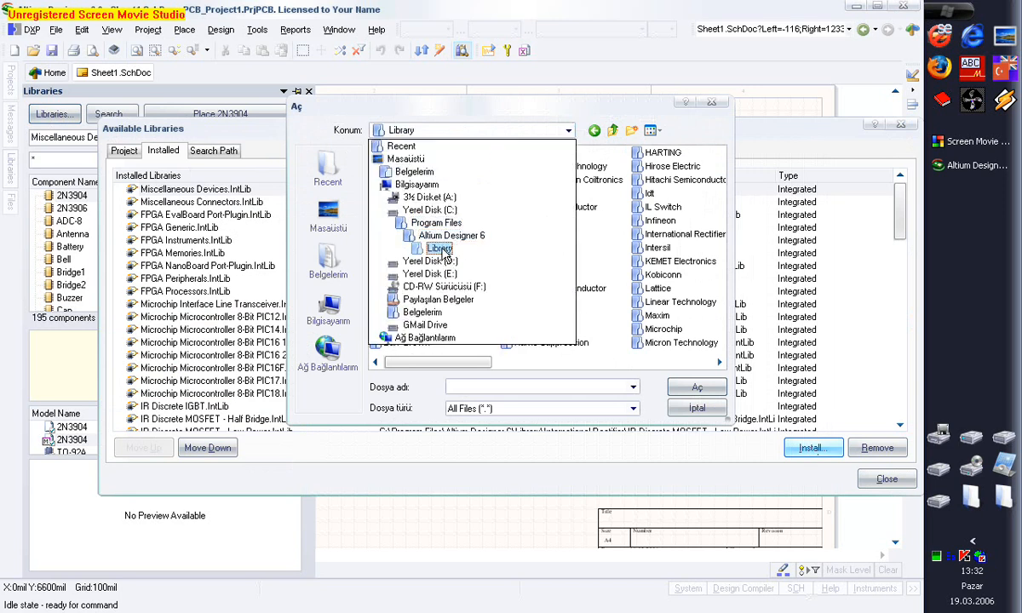
click(440, 248)
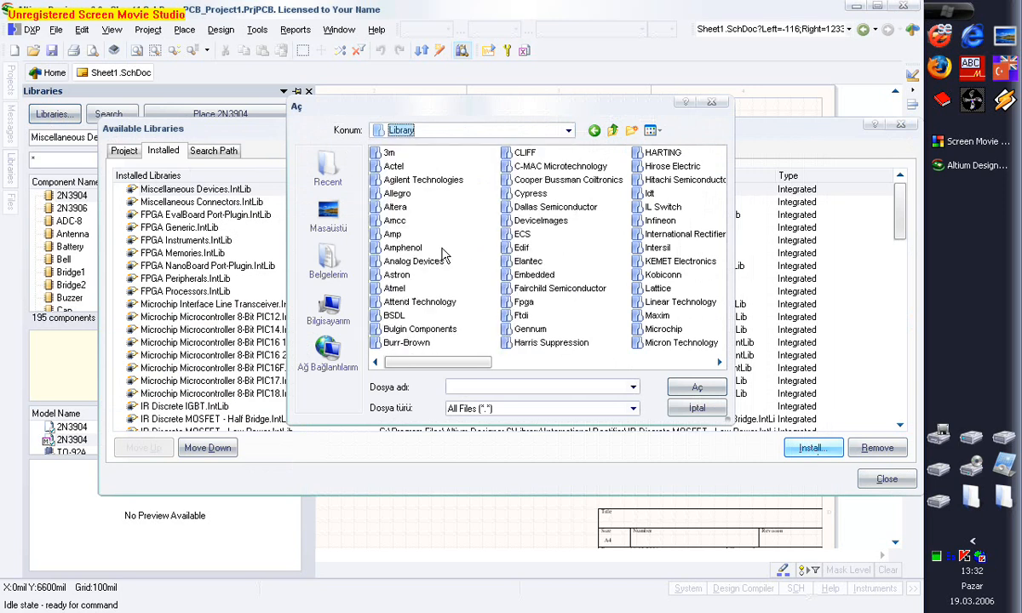
- Look through the DeviceImages, C-MAC Microtechnology and Agilent Technologies library folders, then close the library dialogs without installing anything
double_click(521, 222)
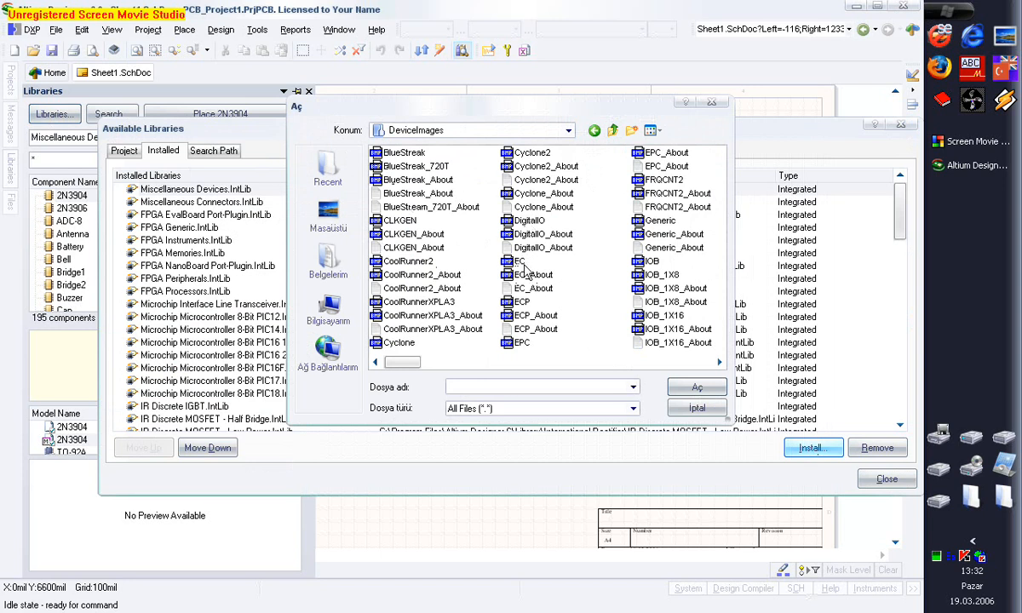
click(612, 130)
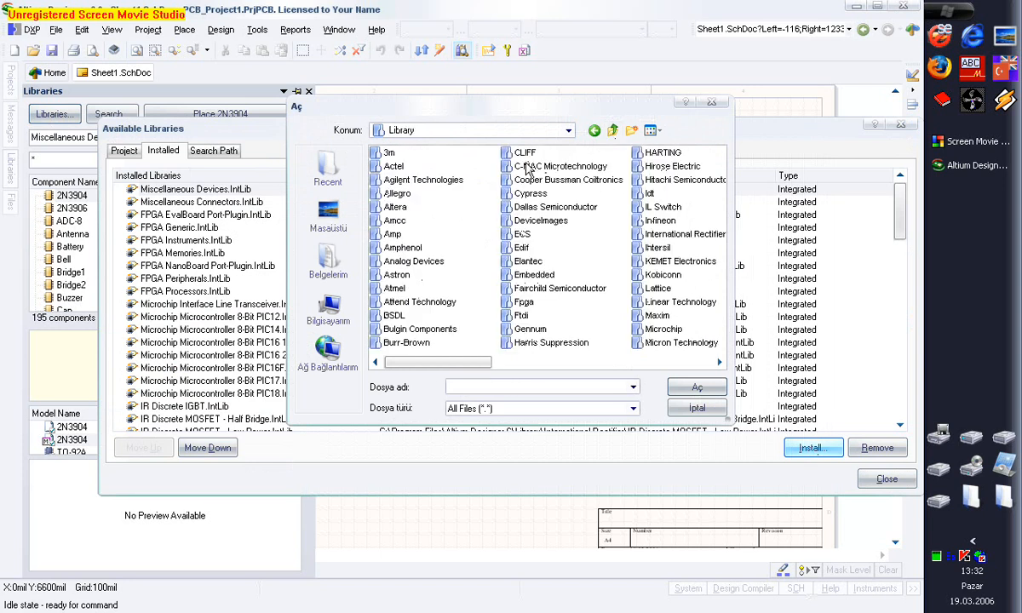
double_click(501, 161)
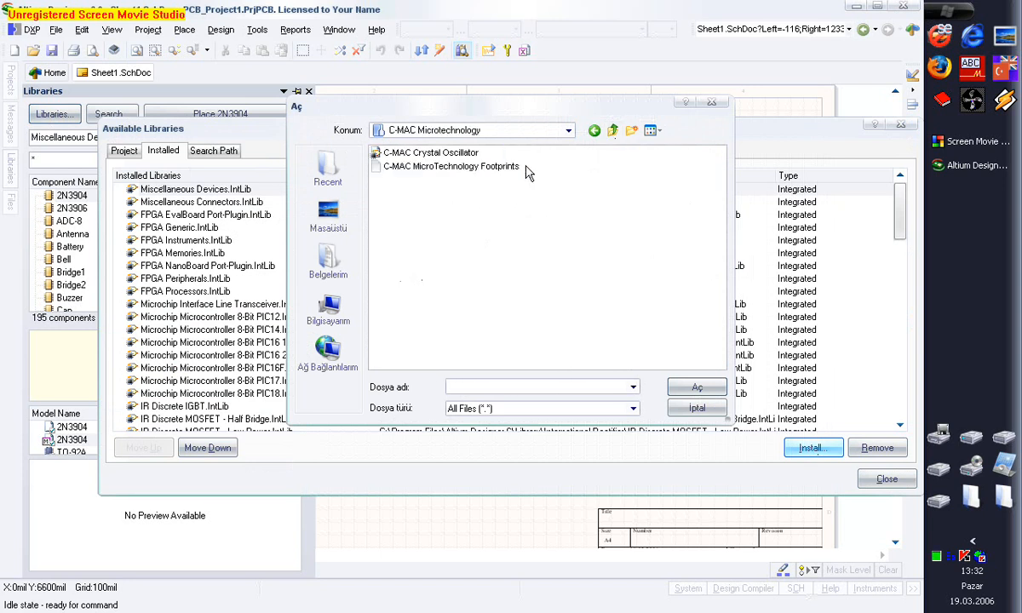
click(612, 131)
double_click(406, 181)
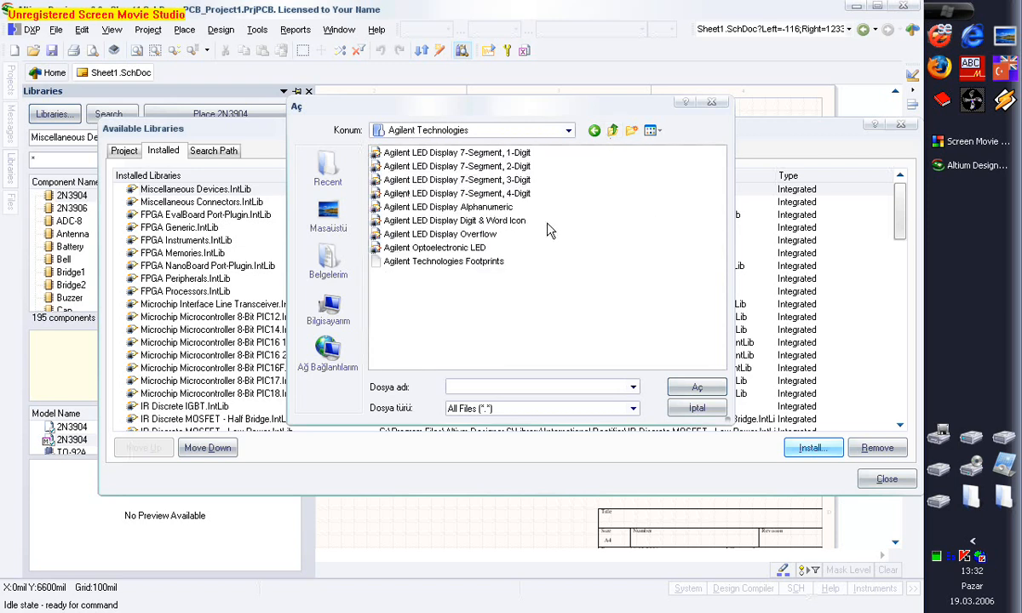
click(439, 247)
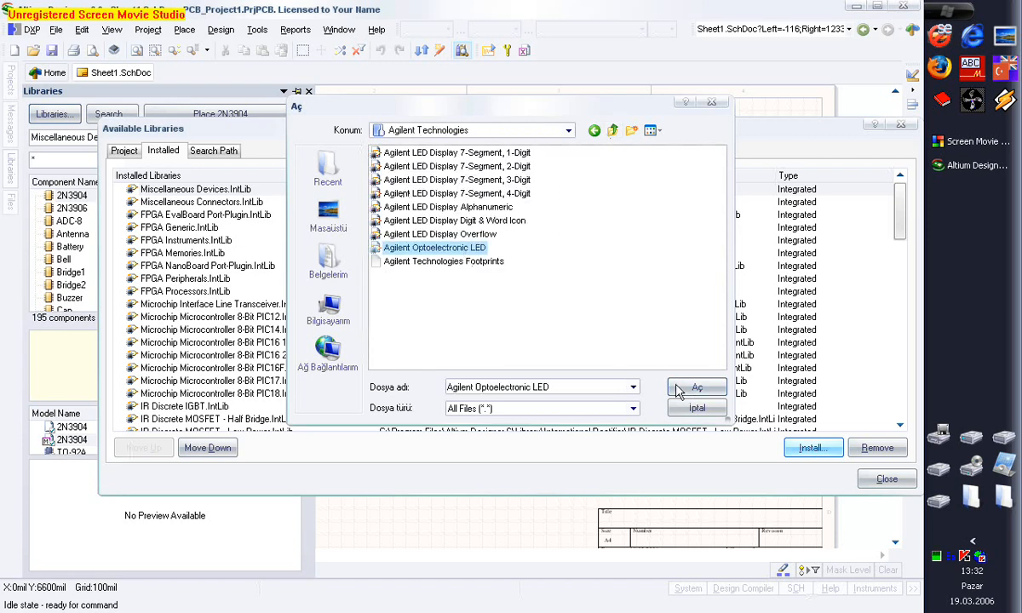
click(697, 410)
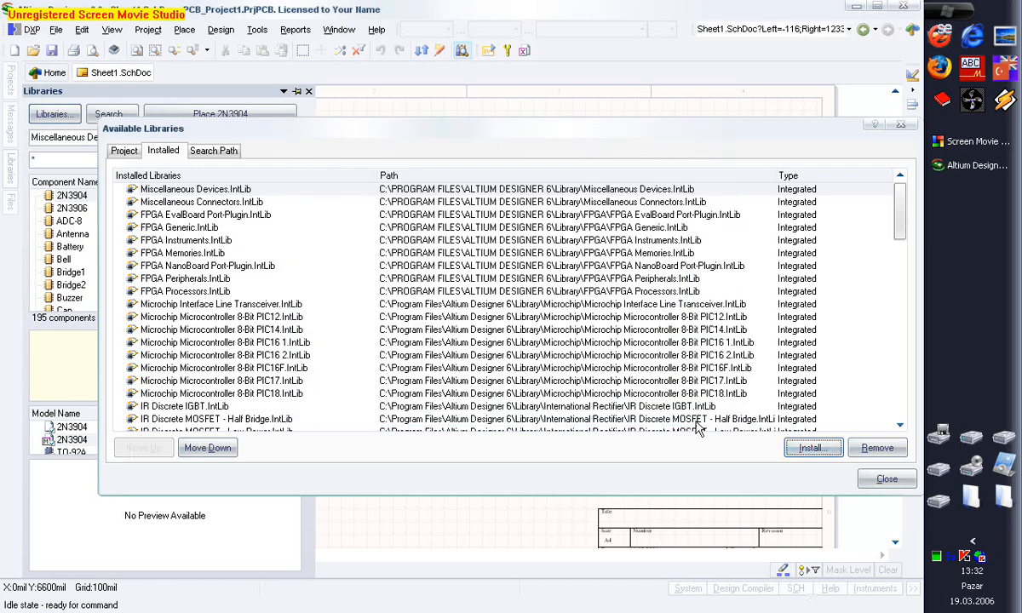
click(886, 481)
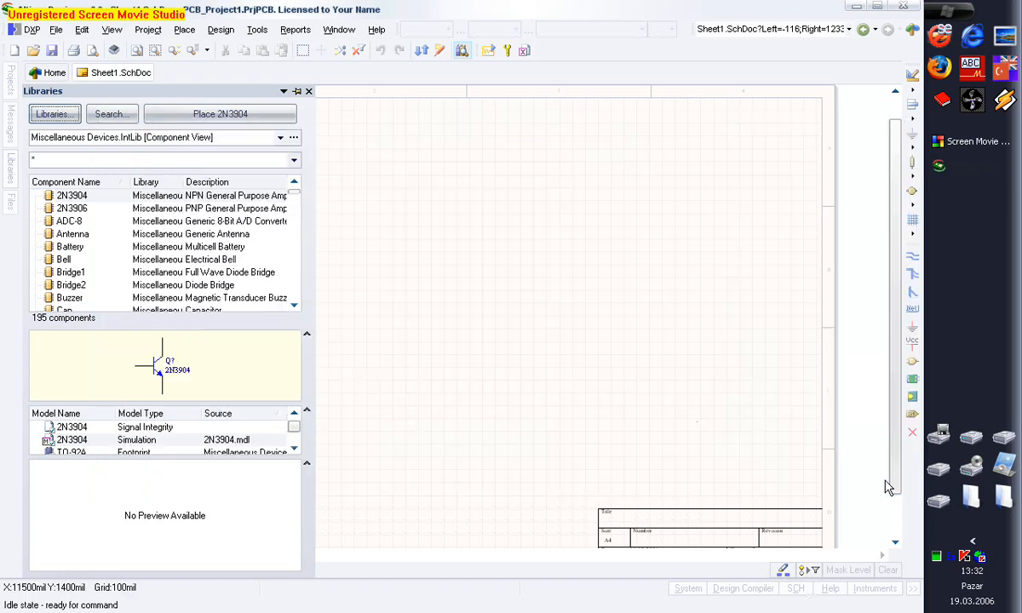
- Place a 2N3904 transistor from Miscellaneous Devices.IntLib in the left half of the schematic sheet
click(181, 197)
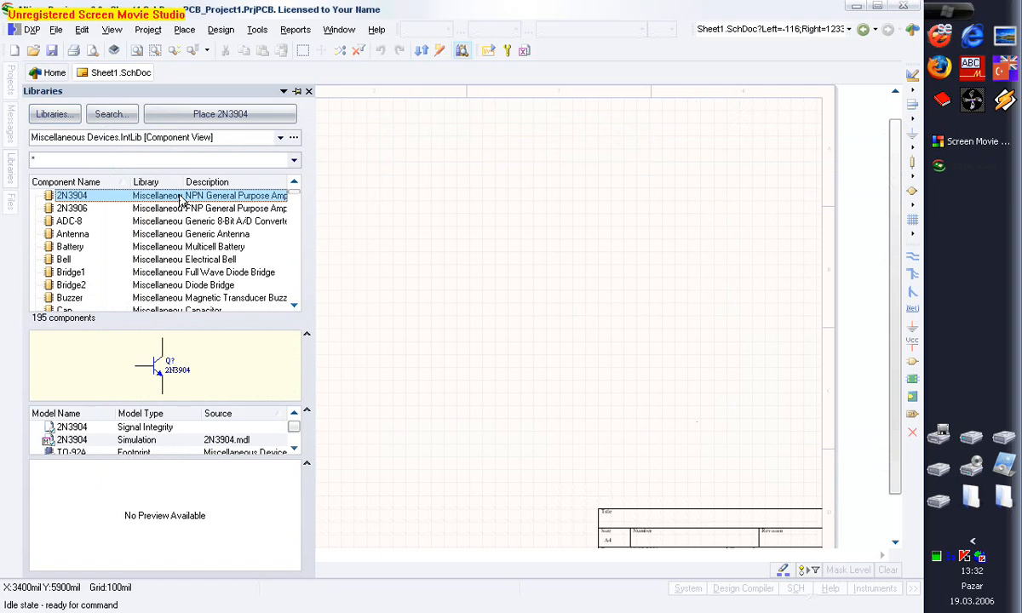
double_click(119, 201)
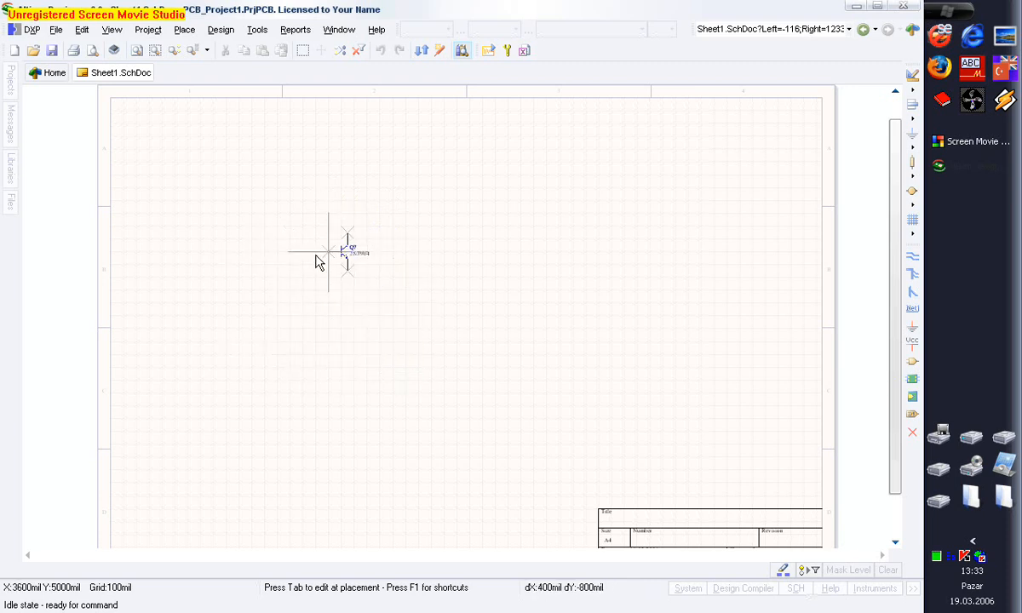
click(321, 324)
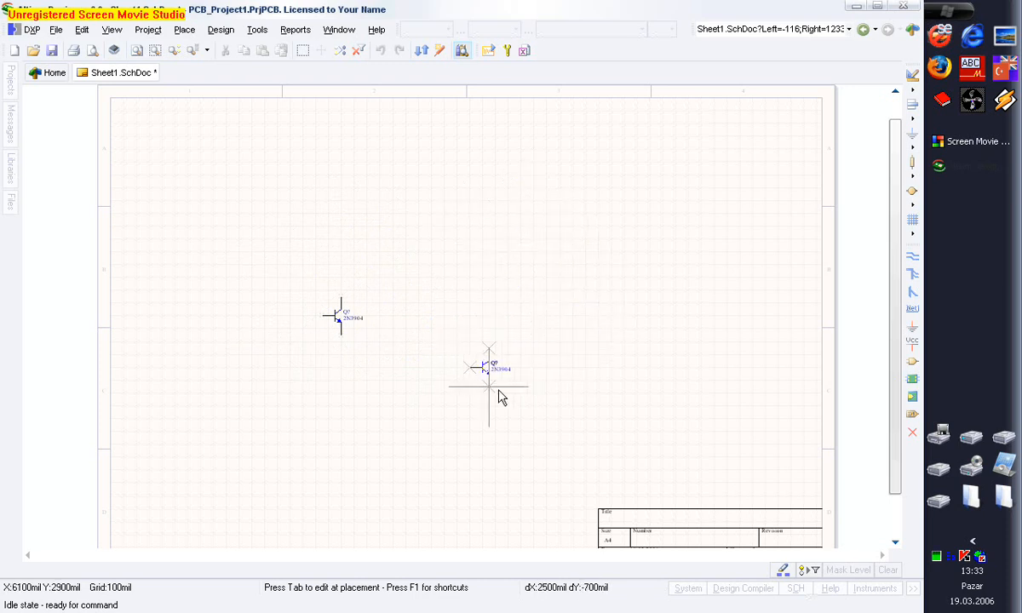
- Place a second 2N3904, mirrored, level with the first transistor in the right half of the sheet
key(Tab)
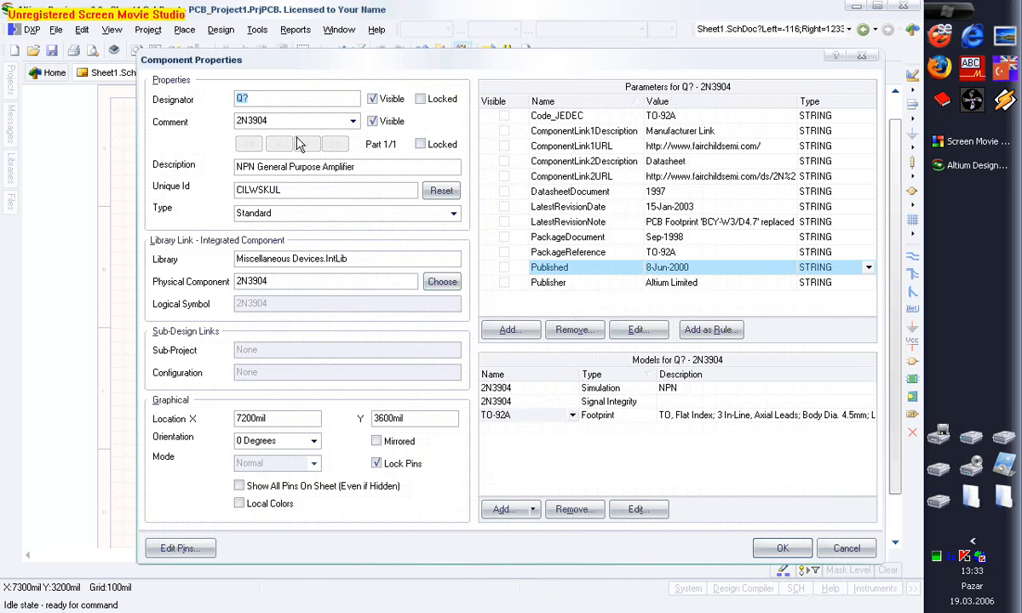
click(378, 442)
click(777, 548)
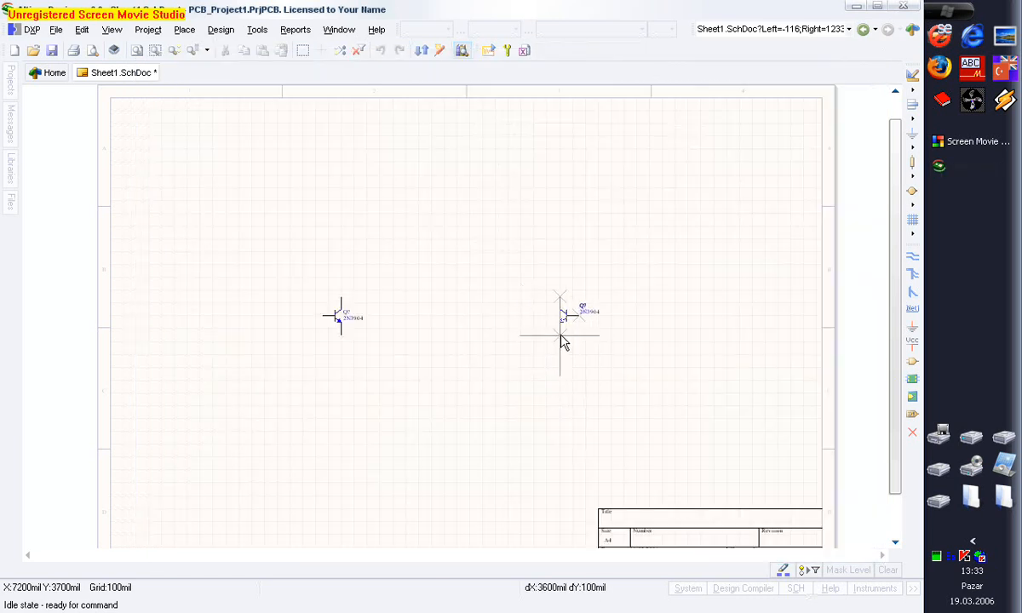
click(562, 339)
right_click(436, 247)
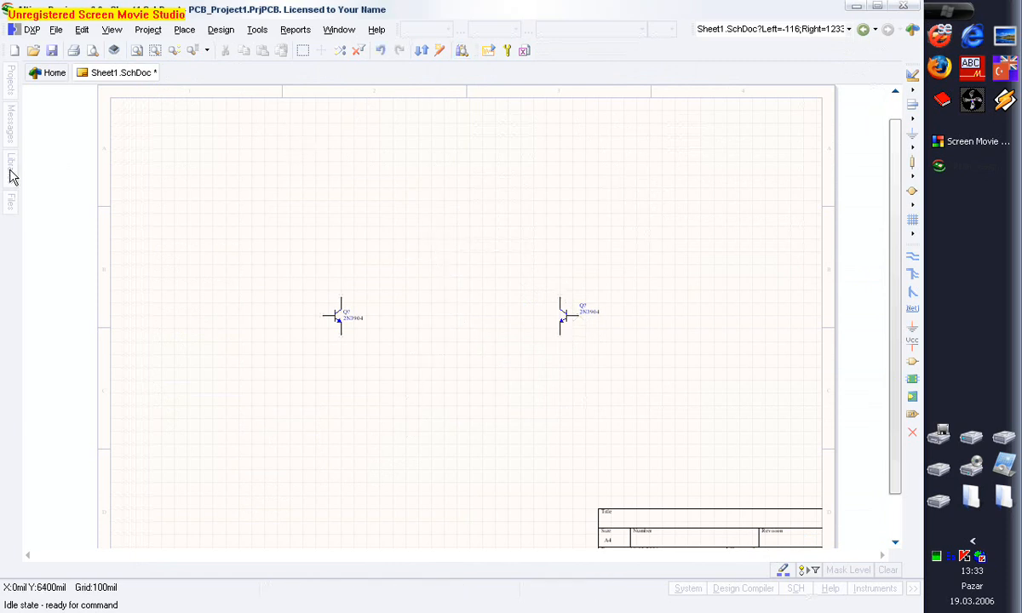
- Pick the Res1 resistor from Miscellaneous Devices.IntLib and rotate it to vertical for placement
mouse_move(11, 177)
click(99, 223)
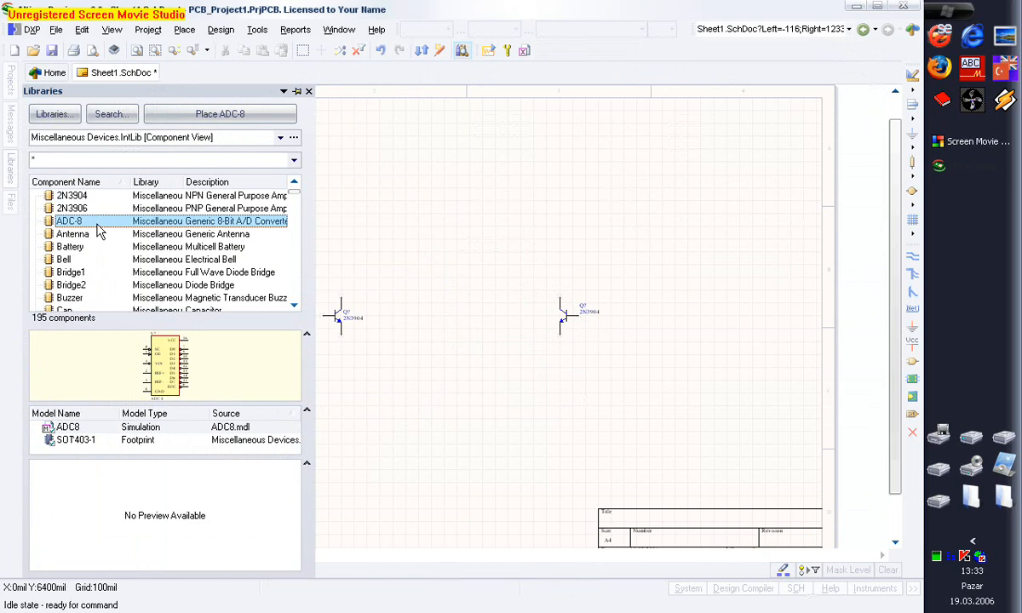
key(r)
scroll(109, 272, down, 3)
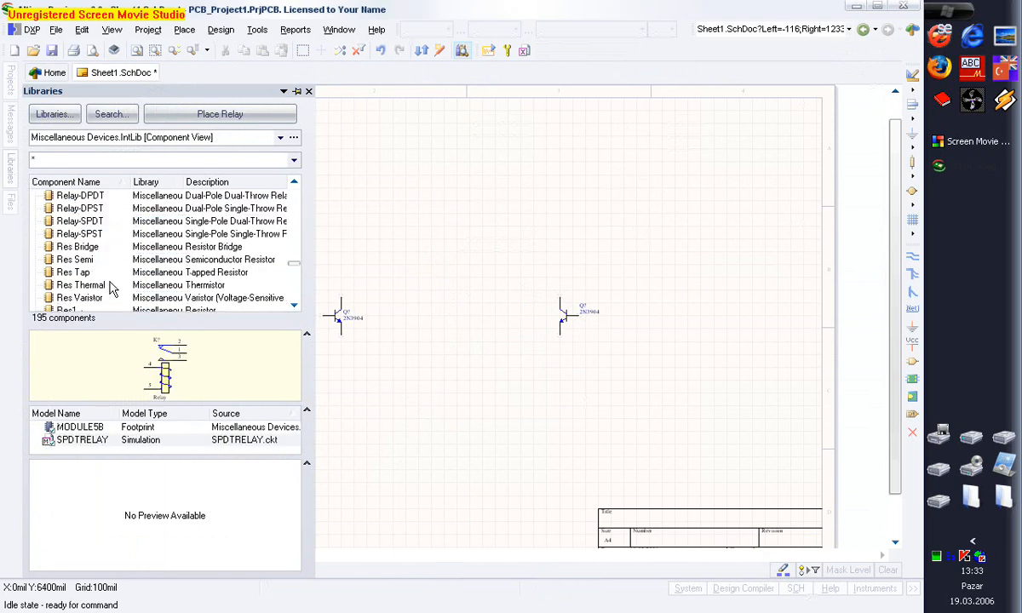
click(112, 309)
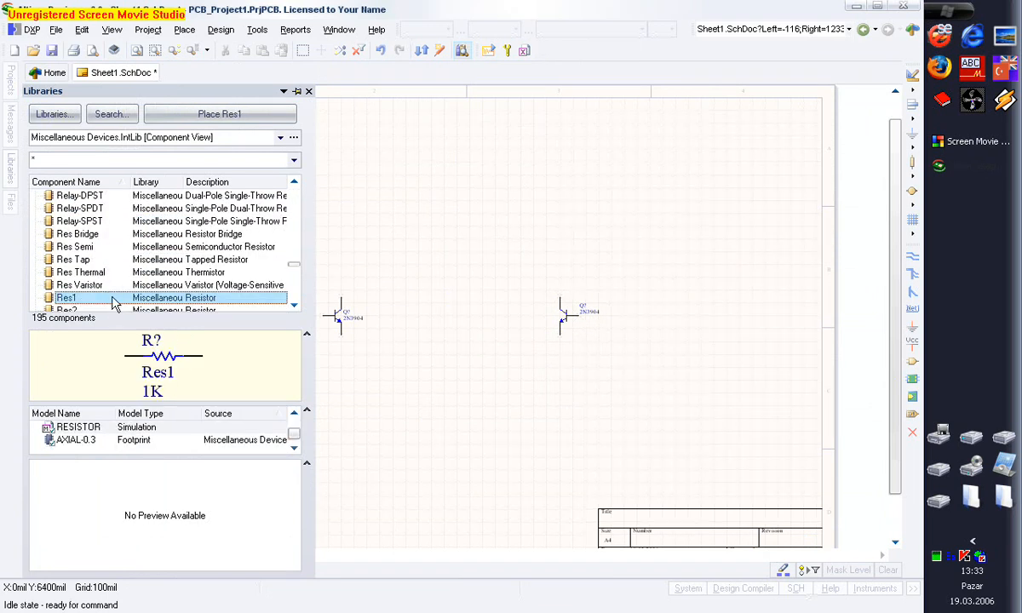
double_click(112, 304)
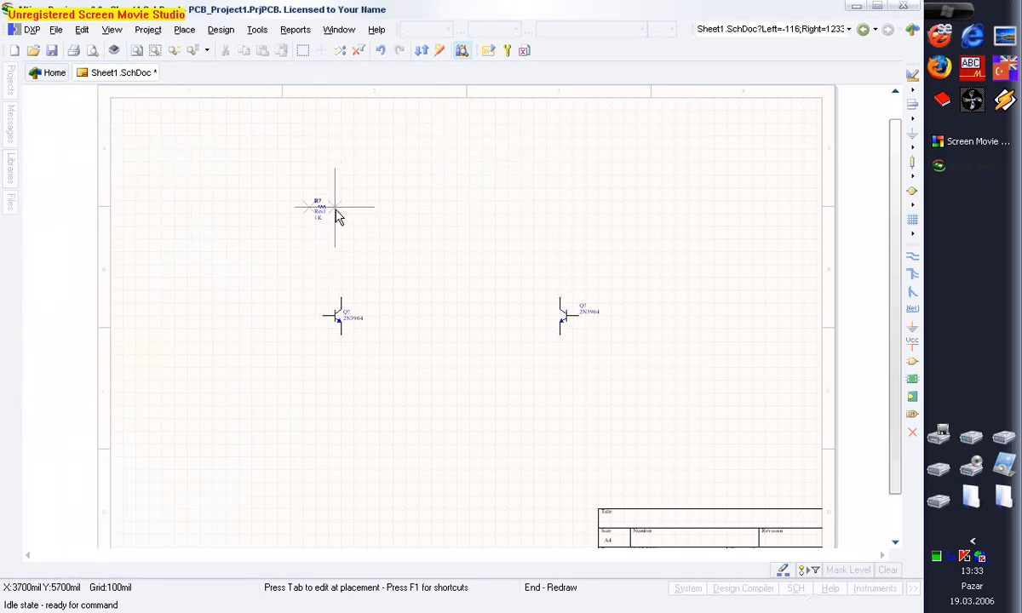
key(Left)
key(space)
key(Right)
key(Up)
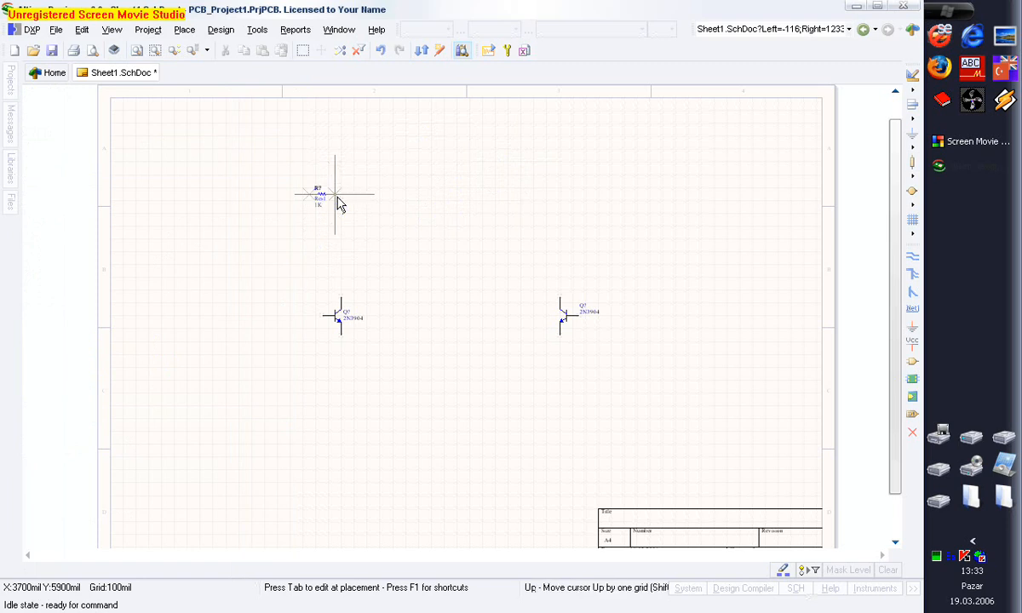
key(Down)
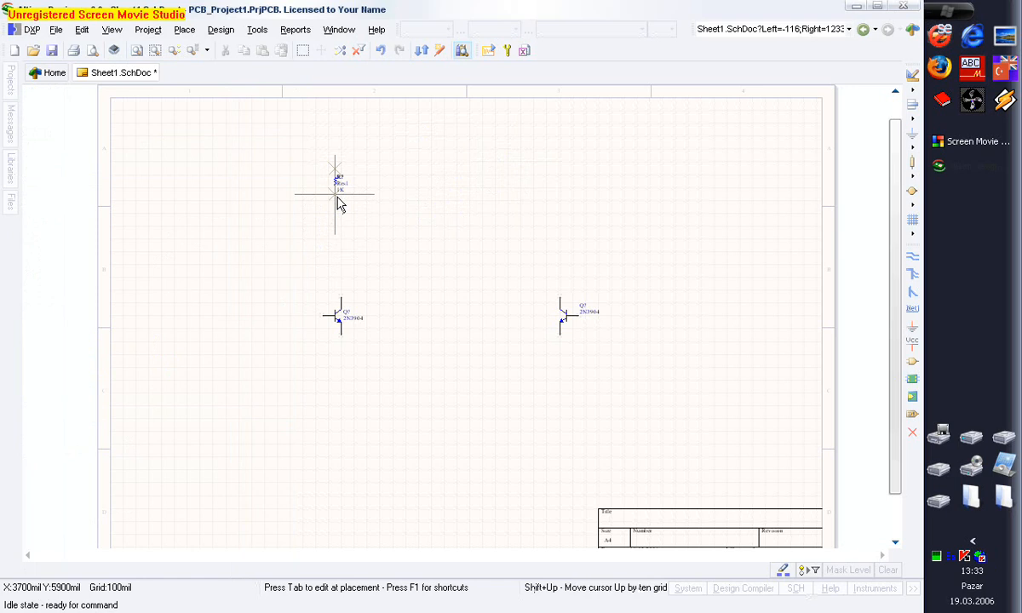
- Place two vertical Res1 resistors above the left transistor, one in line with its collector and one farther left
key(Page_Up)
key(Page_Up)
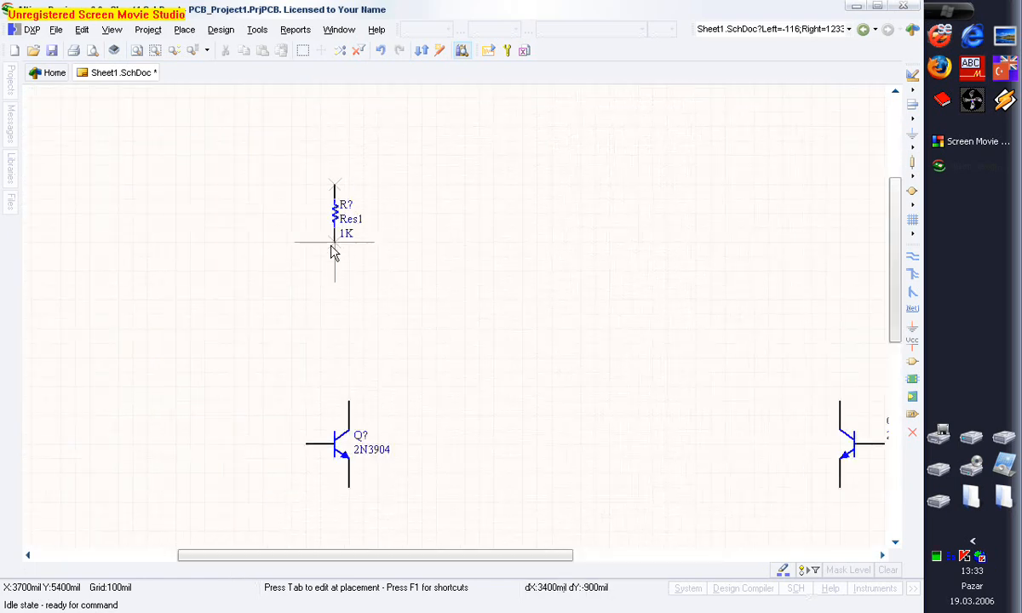
key(Page_Up)
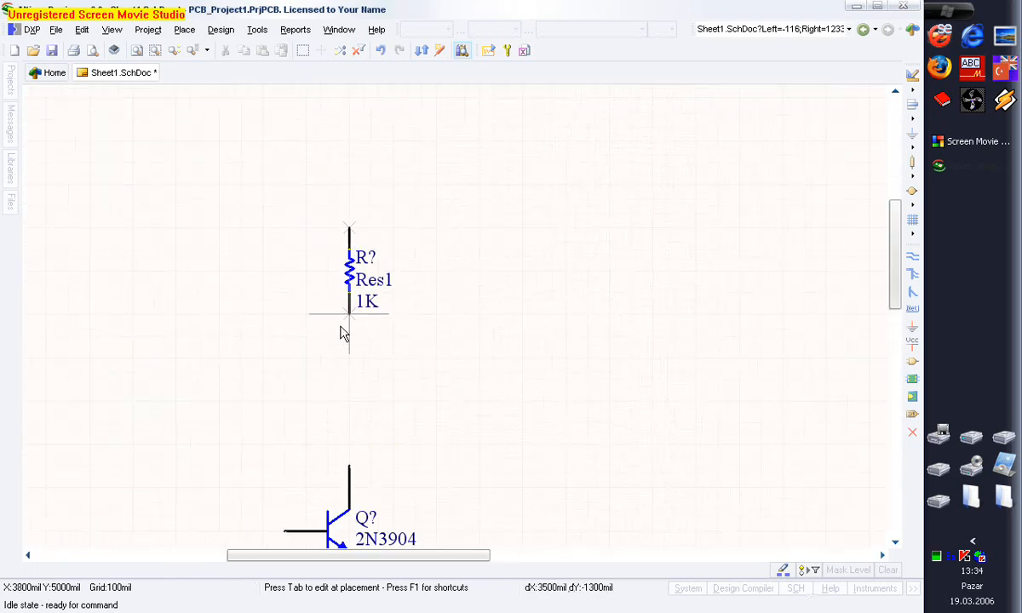
click(330, 214)
click(220, 147)
right_click(220, 147)
- Place two more vertical Res1 resistors above the right transistor, one in line with its collector and one farther right
key(Page_Down)
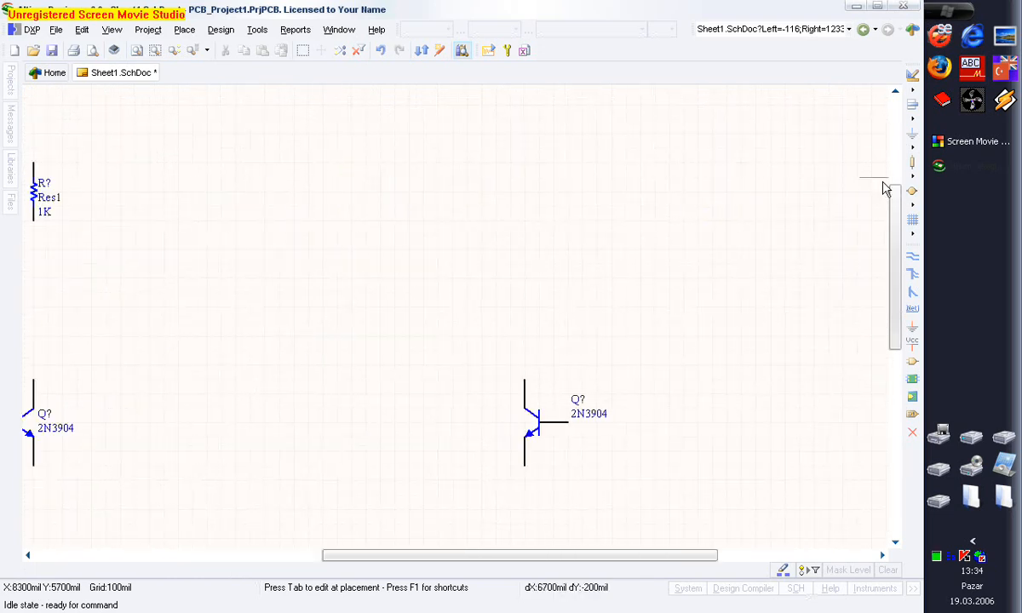
click(522, 169)
click(612, 165)
right_click(318, 183)
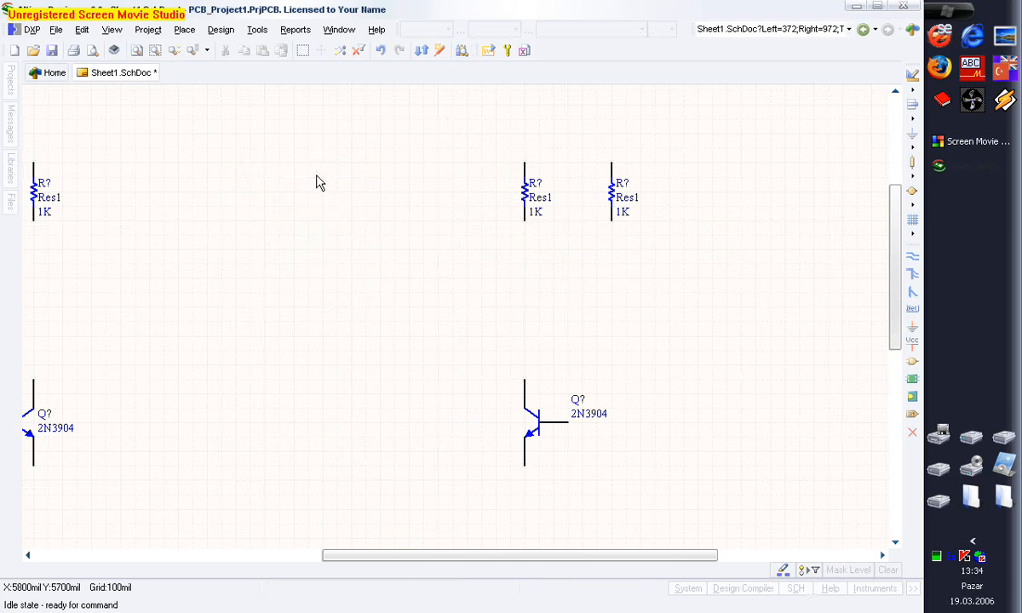
- Place two Cap capacitors from Miscellaneous Devices.IntLib between the transistors, the second one lower and farther right than the first
right_drag(335, 261, 379, 244)
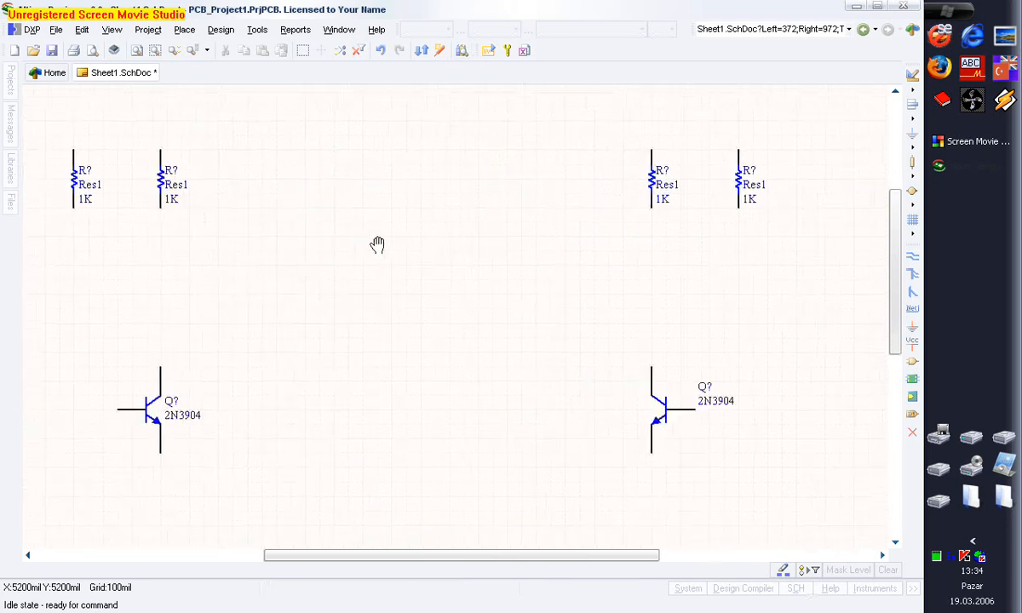
click(11, 175)
click(115, 246)
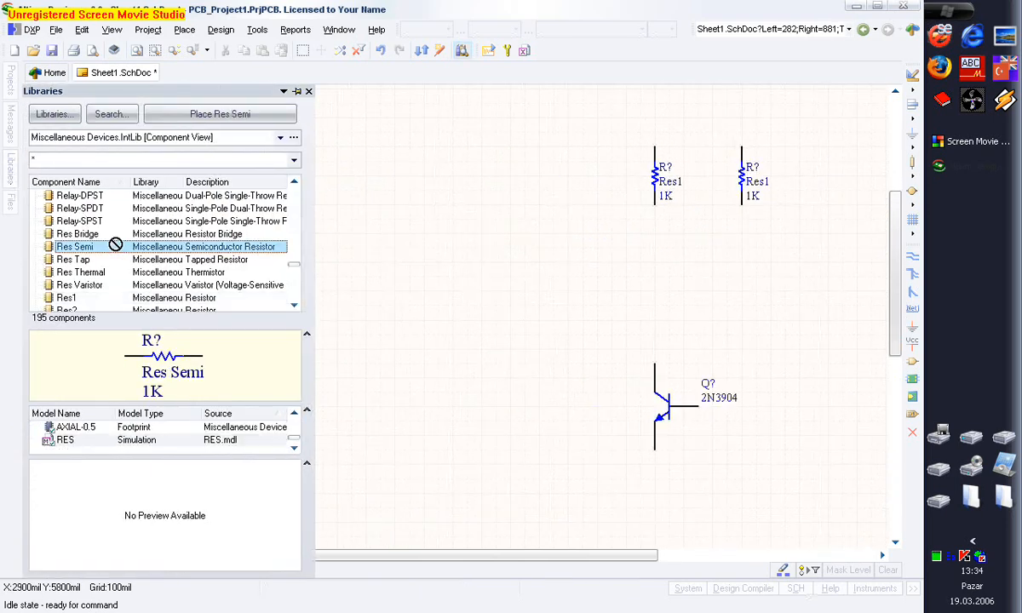
key(c)
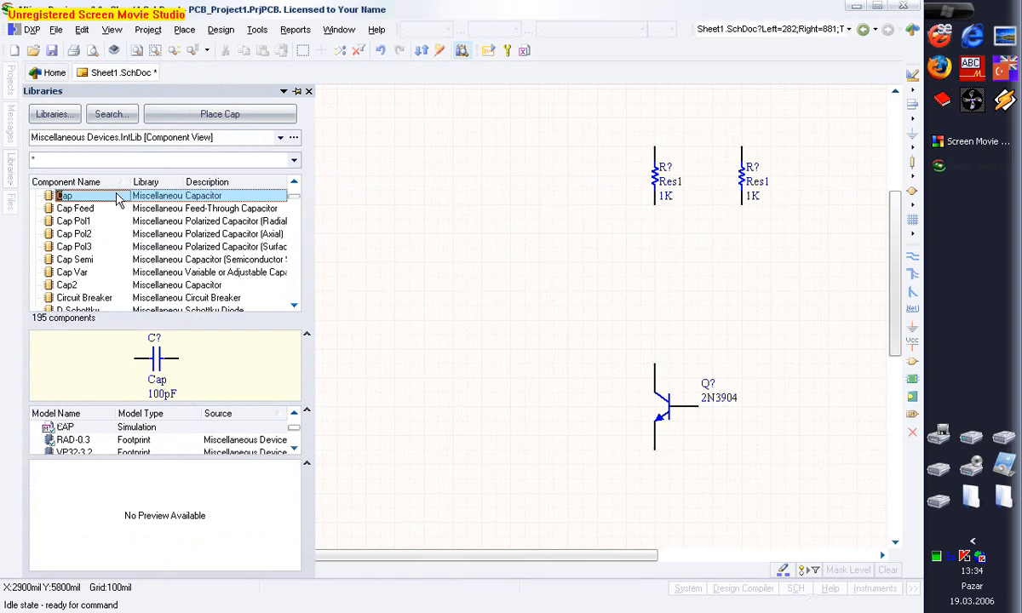
double_click(118, 198)
click(394, 221)
click(465, 302)
key(Escape)
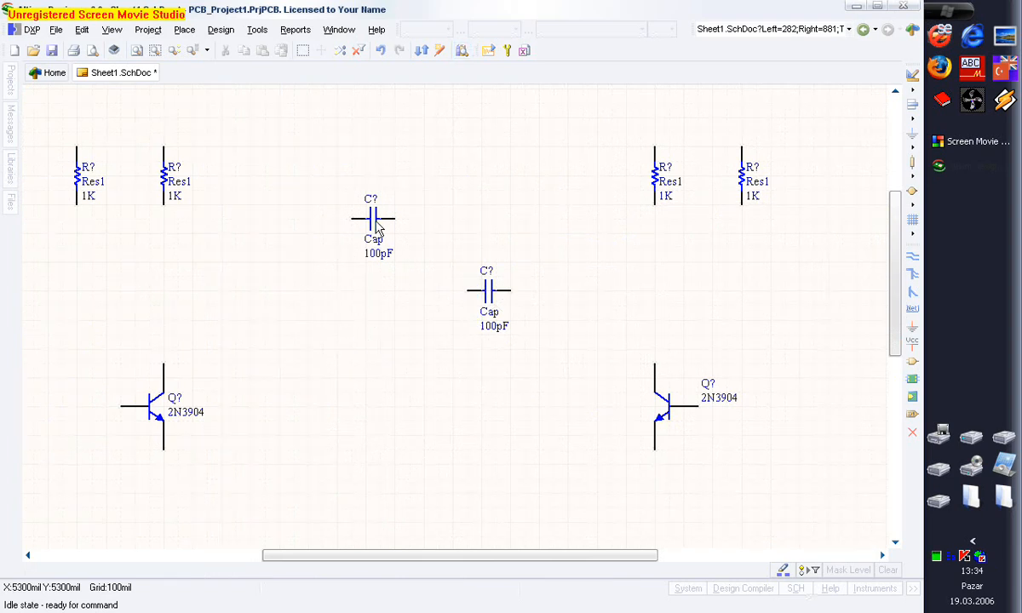
drag(377, 228, 378, 258)
drag(464, 294, 465, 308)
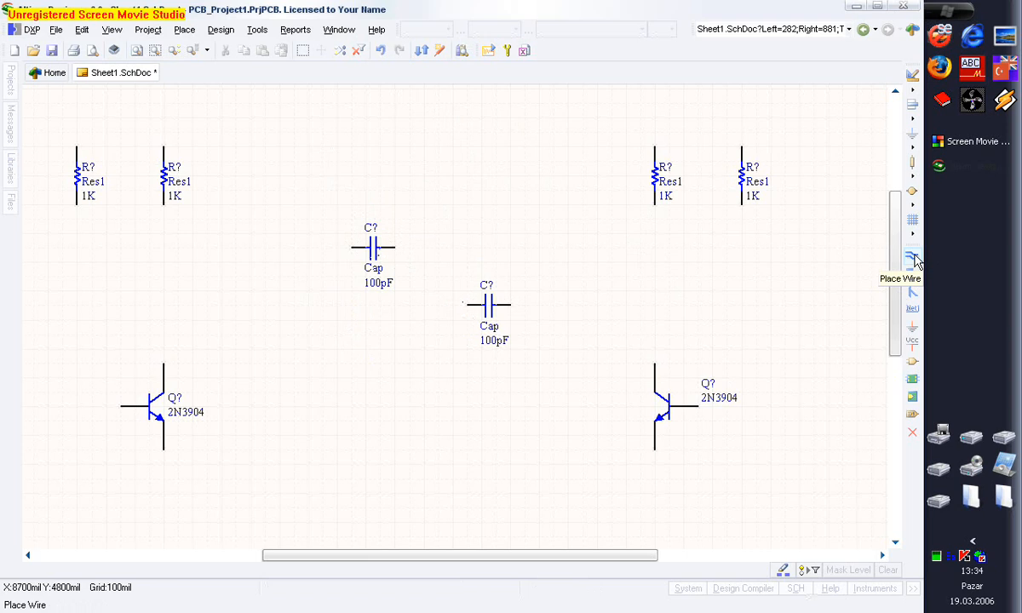
right_click(455, 152)
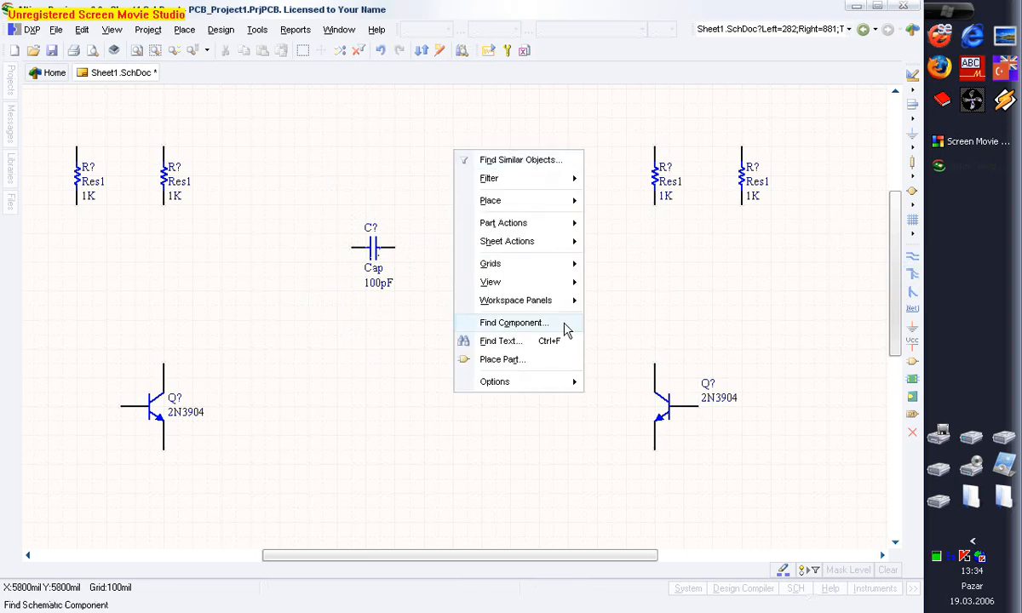
mouse_move(559, 205)
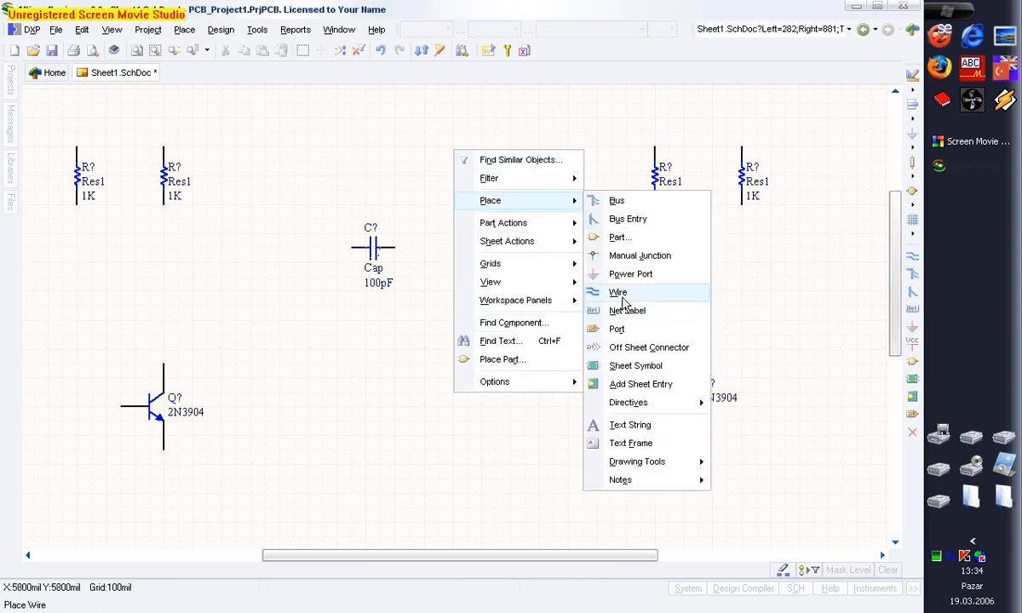
click(368, 183)
- Wire the right transistor's collector to the resistor above it and its base to the outer right resistor
click(187, 33)
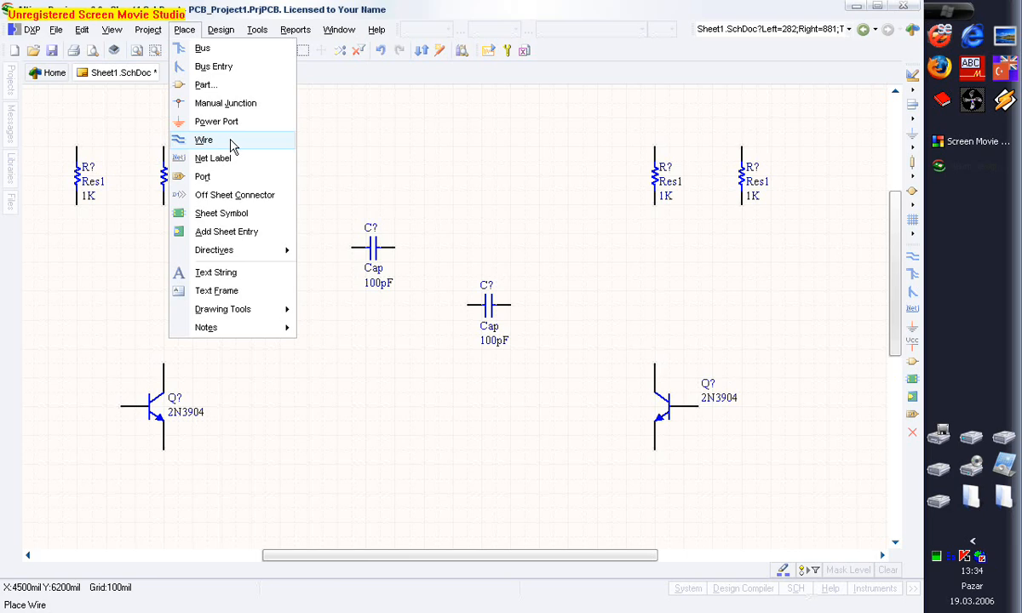
click(205, 140)
key(Escape)
click(654, 364)
click(655, 202)
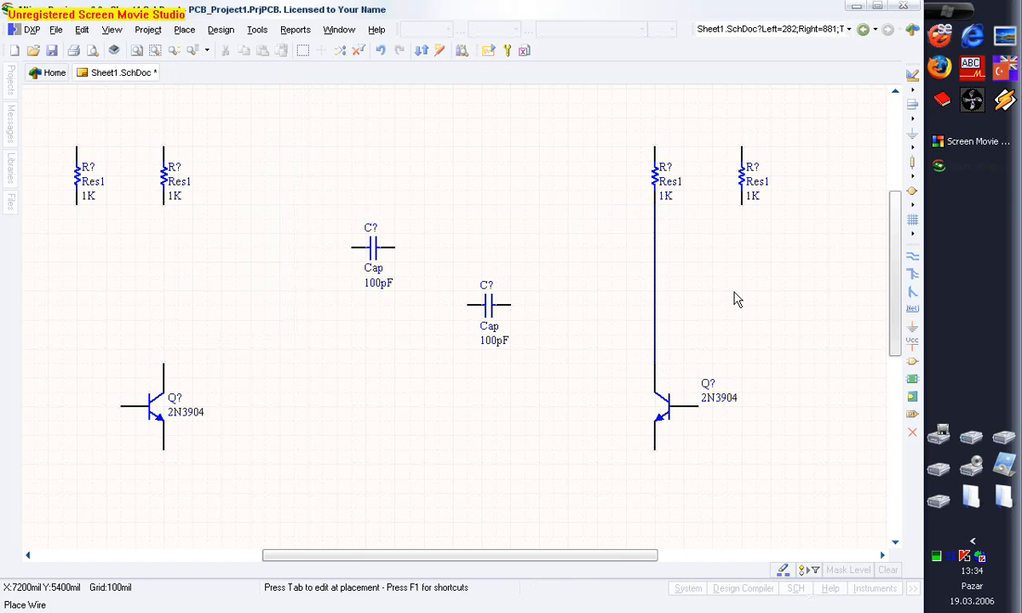
click(702, 407)
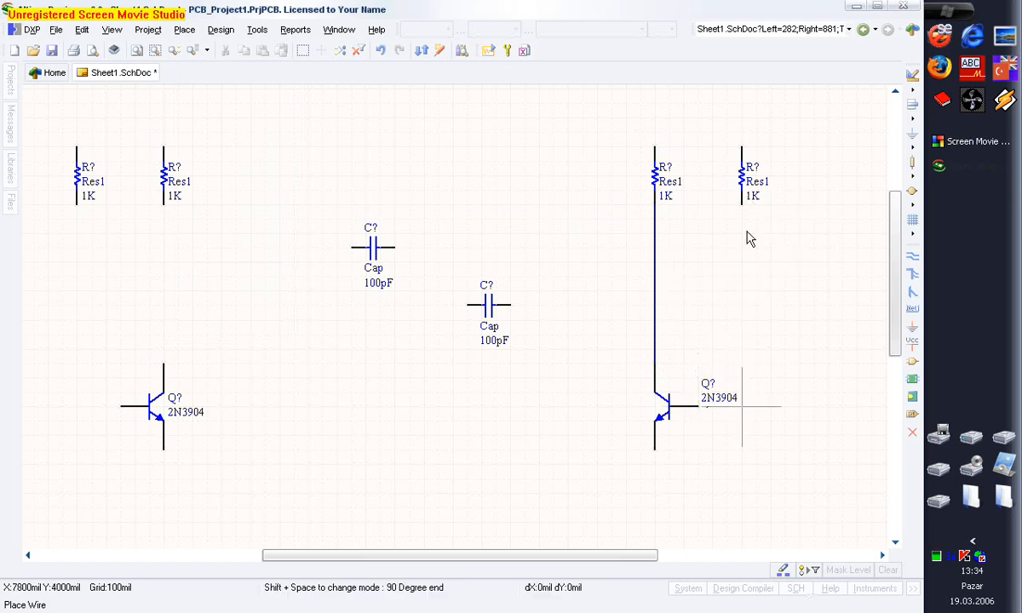
click(743, 205)
- Wire the upper ends of all four resistors together and join the emitters of the two transistors
click(742, 146)
click(654, 146)
click(654, 147)
click(164, 146)
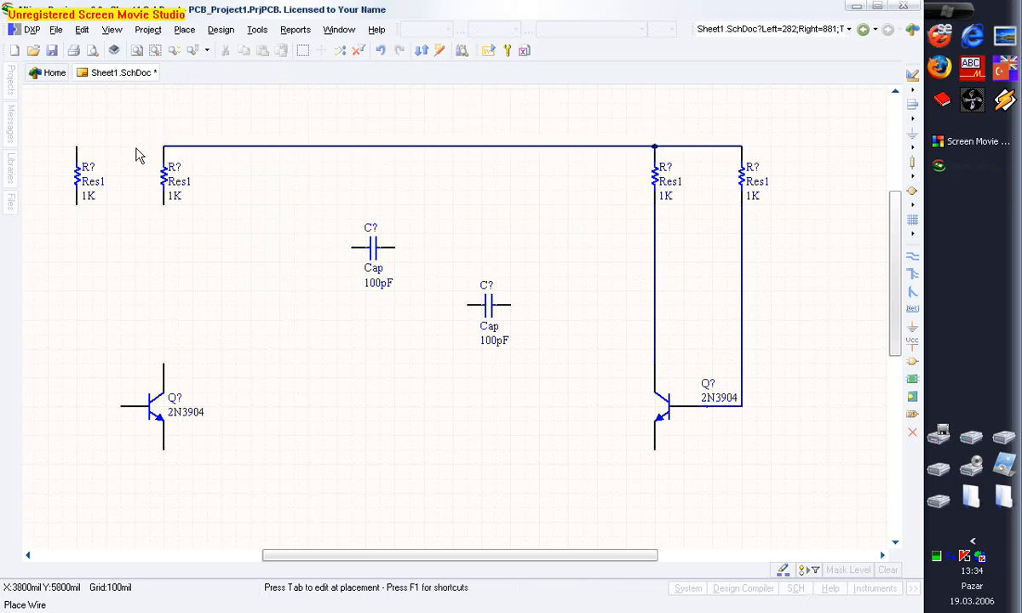
click(77, 146)
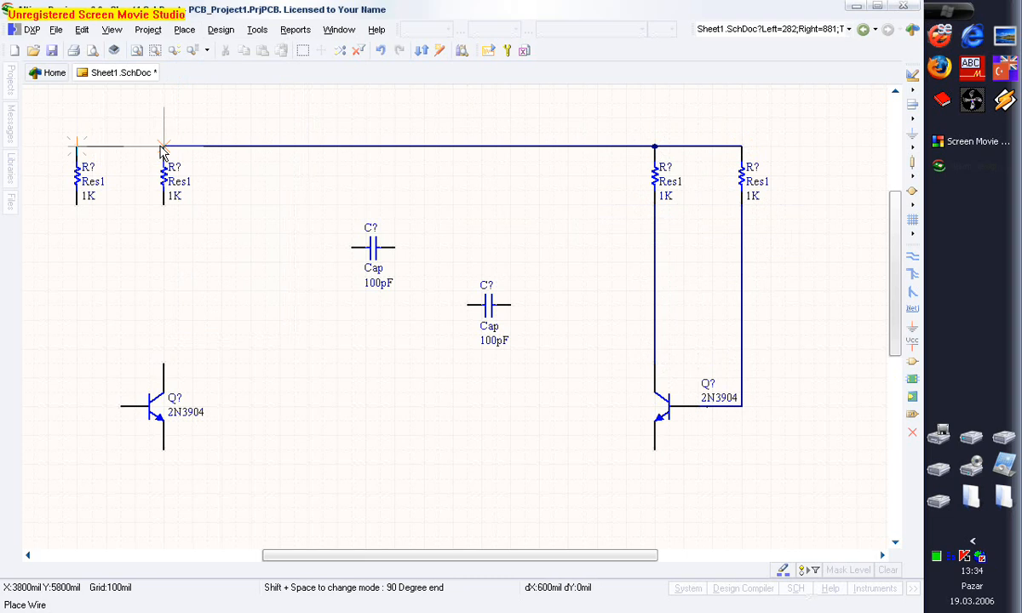
key(Page_Down)
click(655, 450)
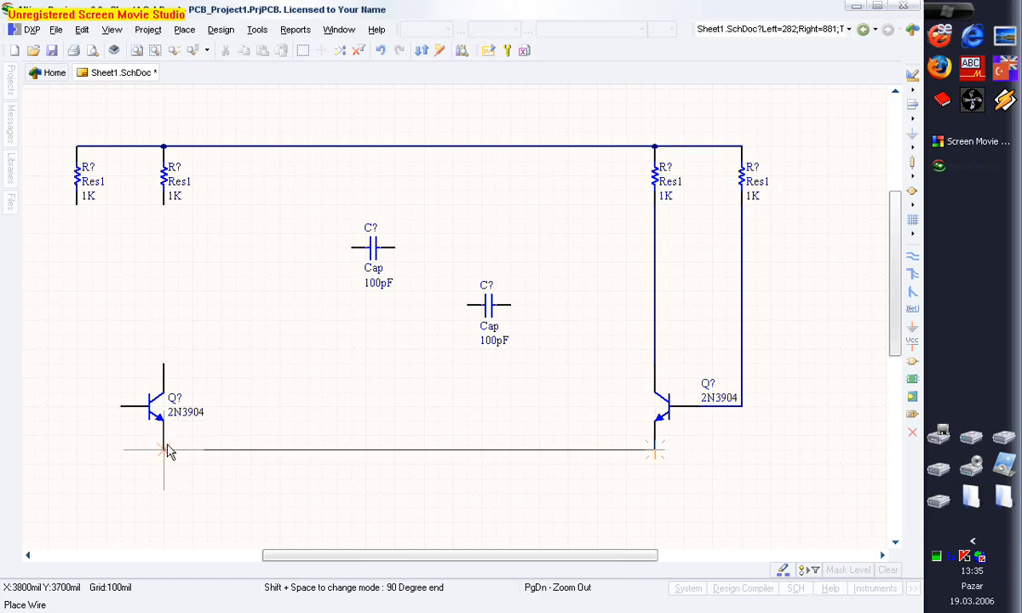
click(165, 450)
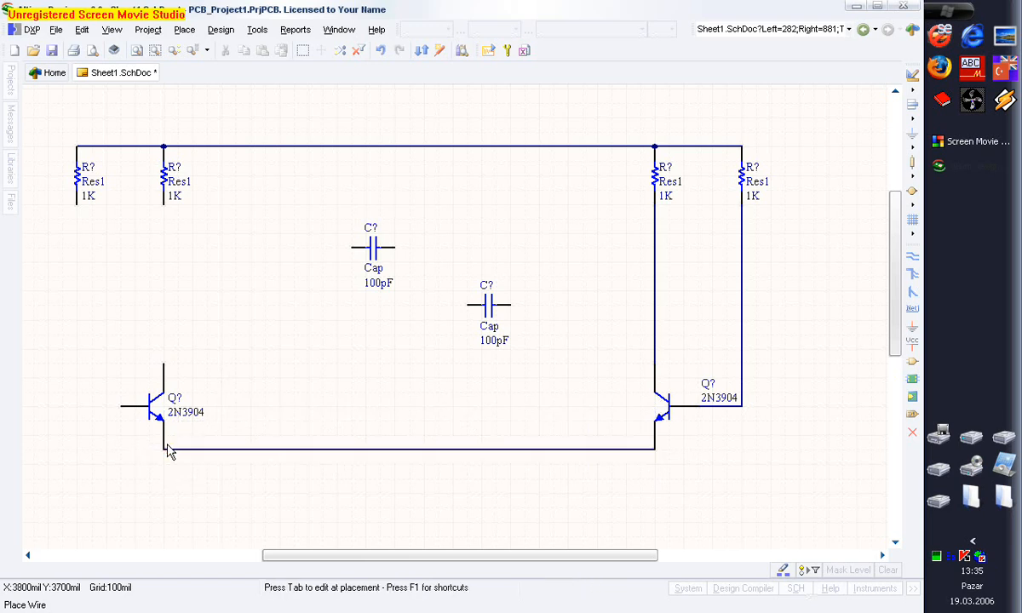
- Wire the left transistor's collector to the resistor above it and its base to the outer left resistor
click(163, 204)
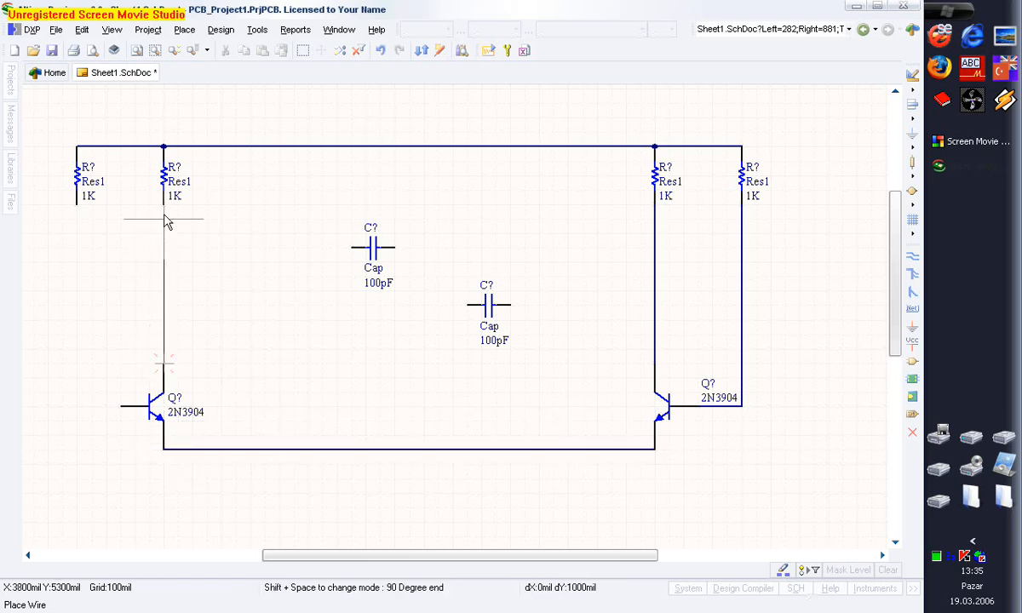
click(123, 409)
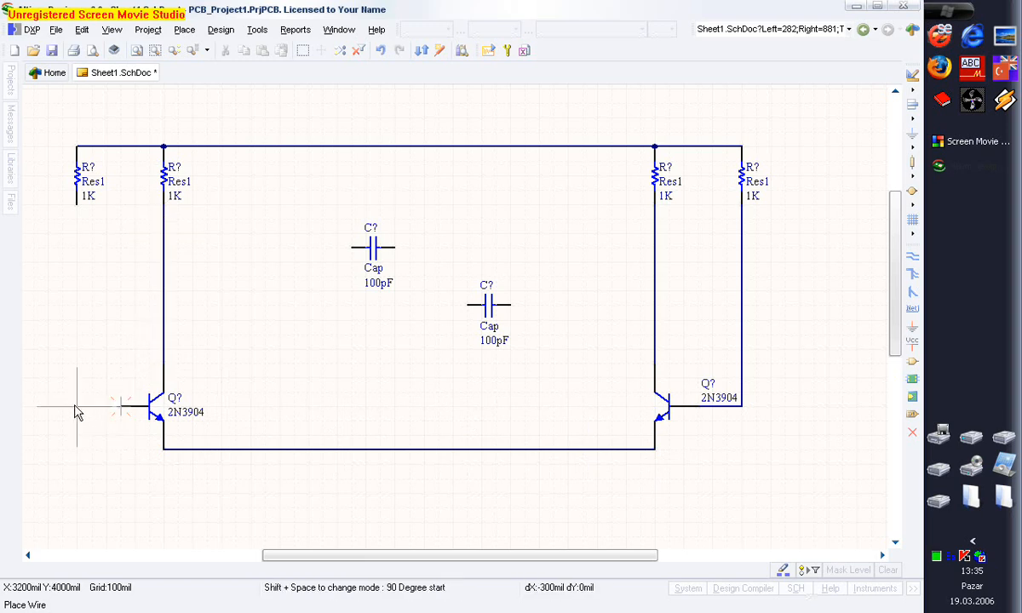
click(77, 205)
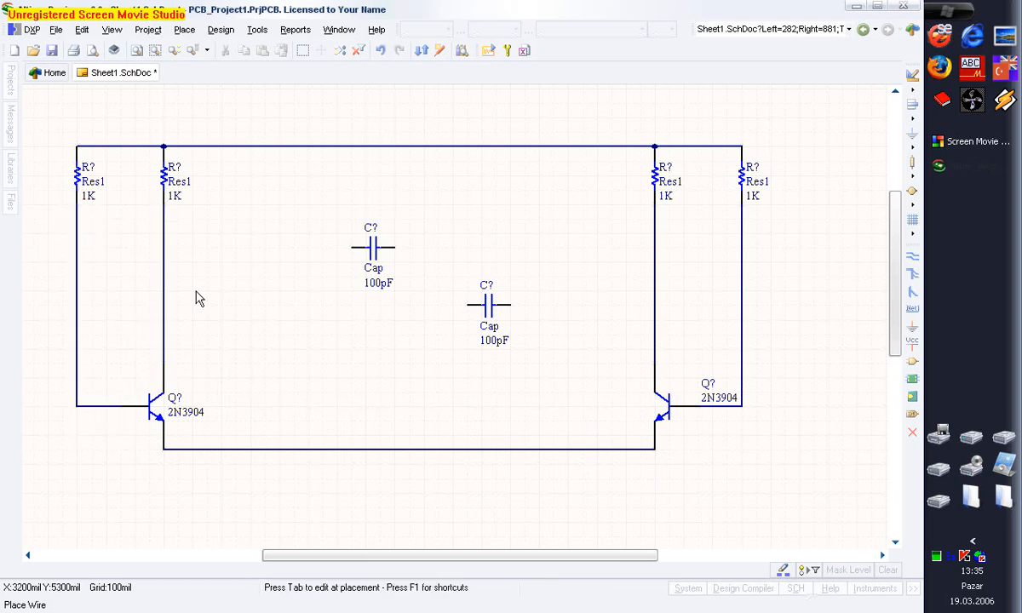
key(End)
- Wire the upper capacitor between the left transistor's collector line and the right transistor's base line
click(350, 248)
click(165, 248)
click(396, 249)
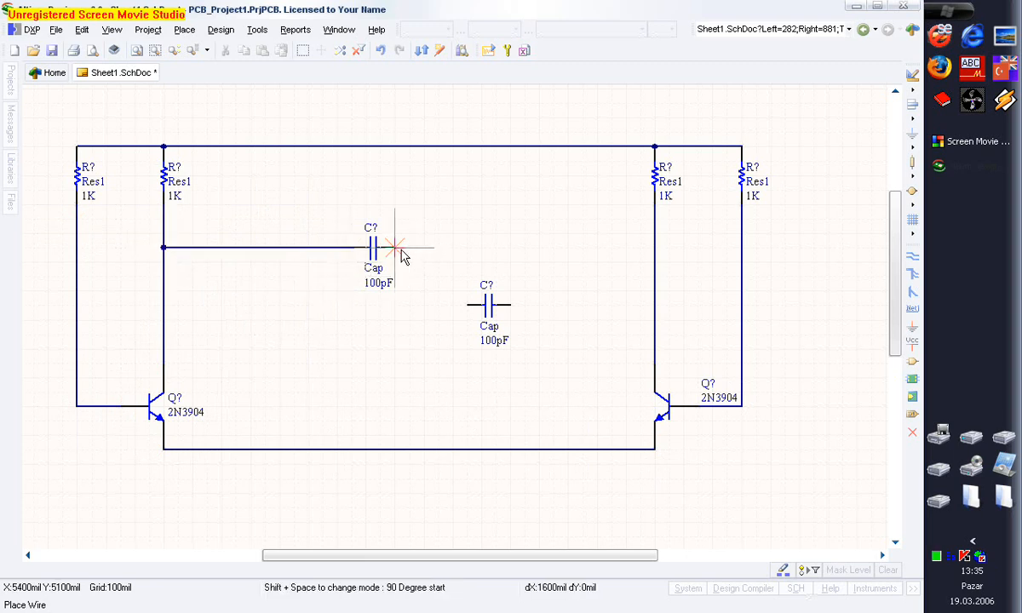
click(742, 248)
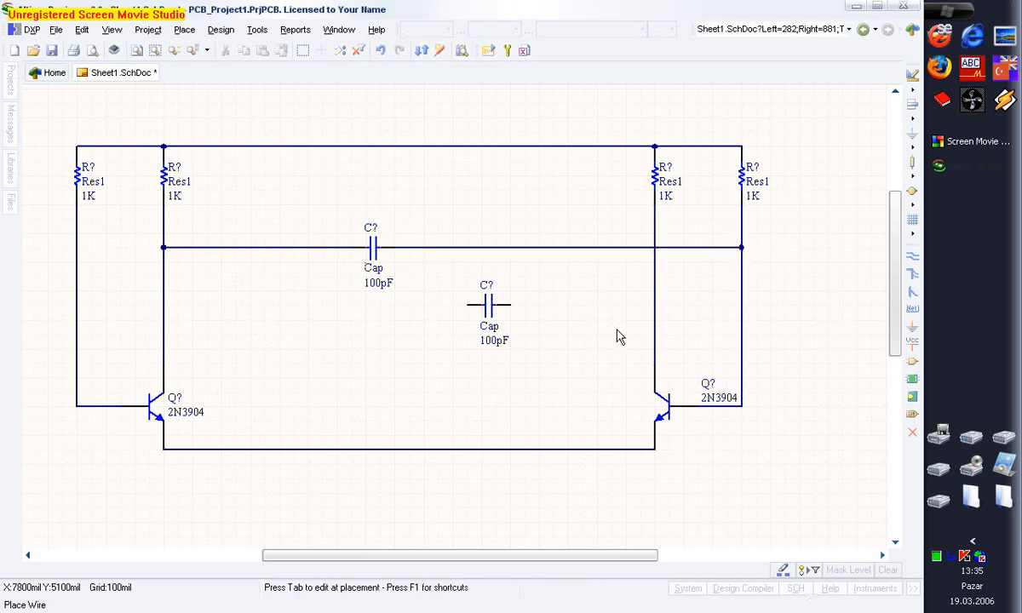
- Wire the lower capacitor between the right transistor's collector line and the left transistor's base line, and end wiring
click(512, 306)
click(656, 305)
click(467, 305)
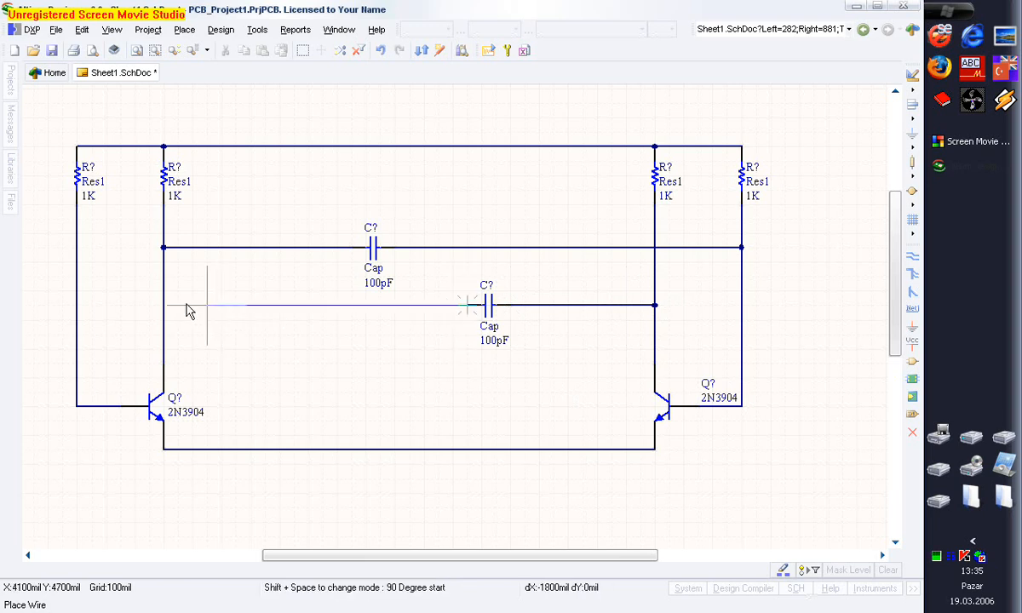
click(77, 305)
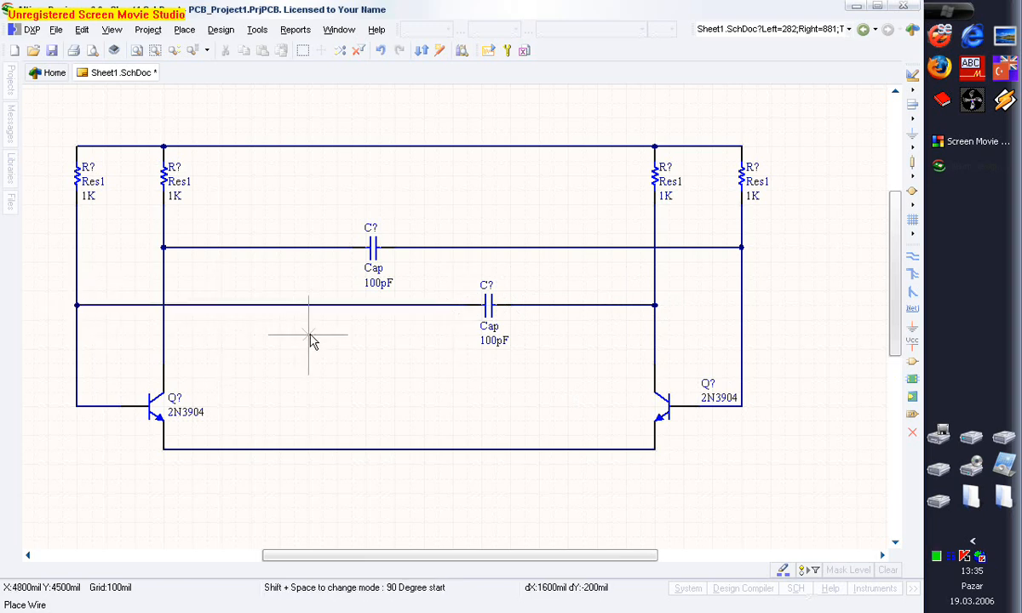
key(Escape)
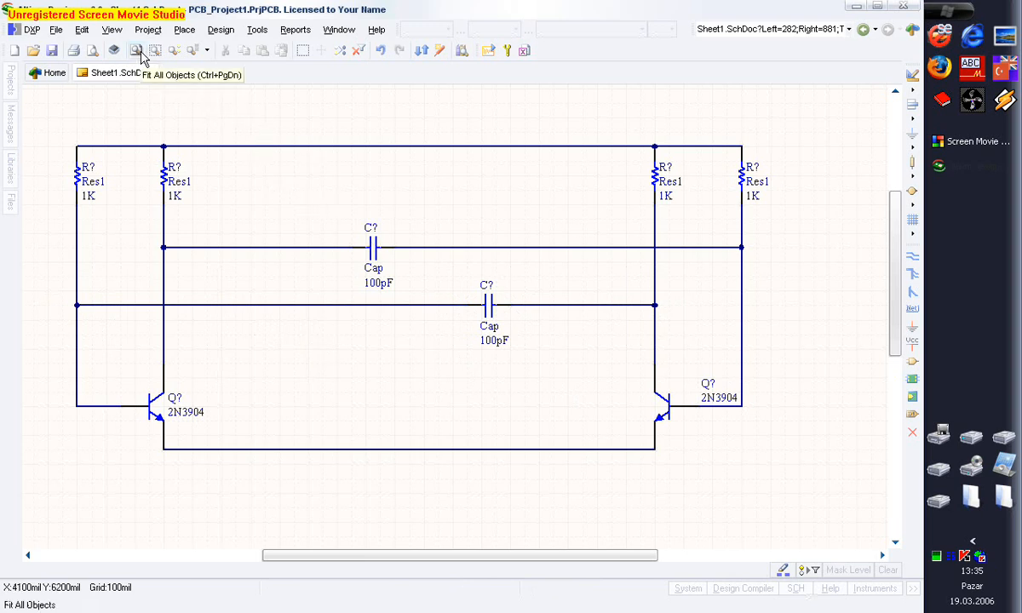
- Set the outer left resistor's designator to R1, its comment and value to 100K, and hide the Value parameter
click(112, 29)
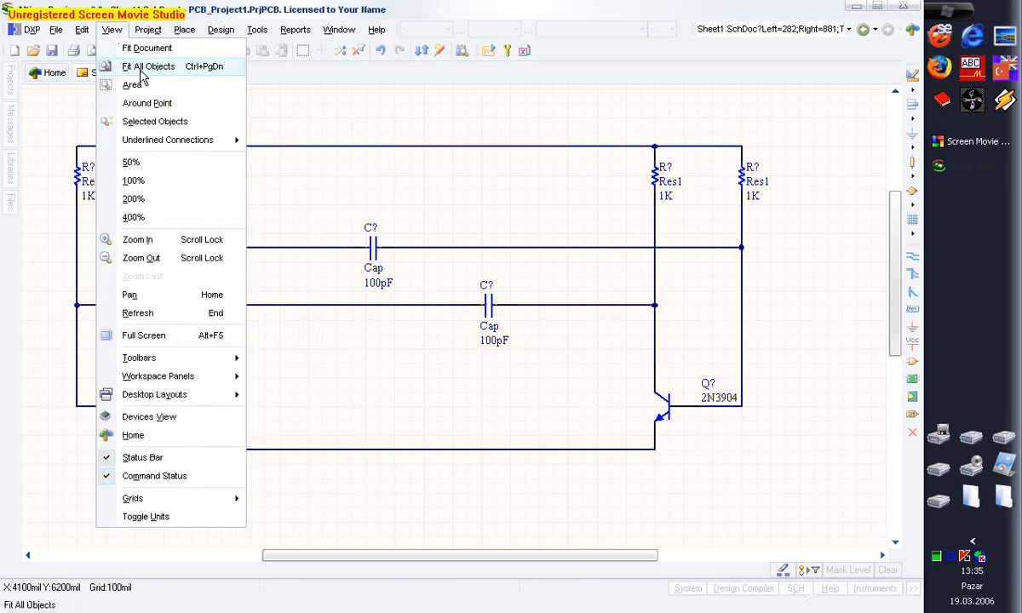
click(283, 104)
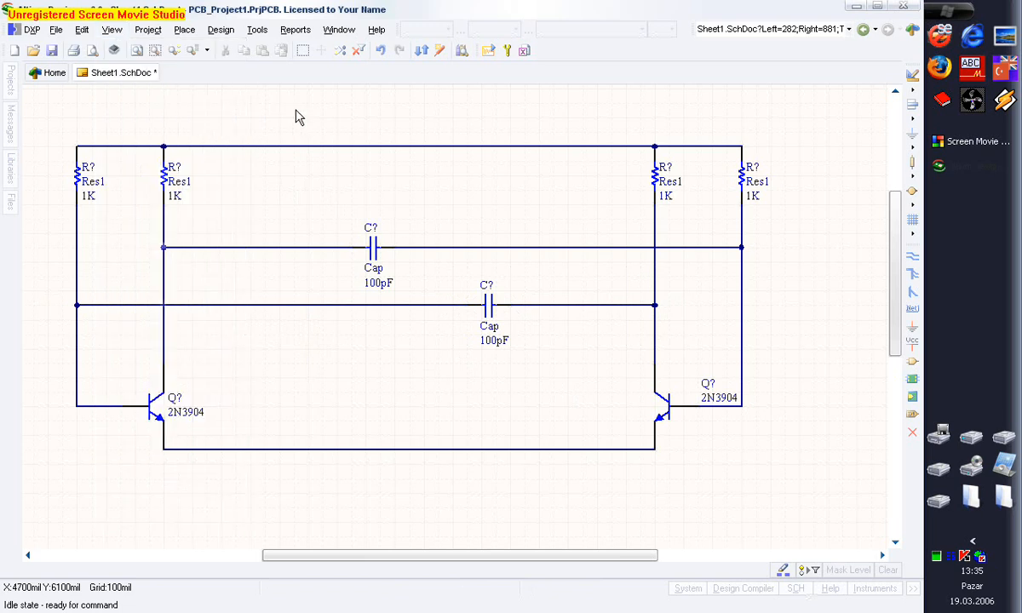
click(136, 53)
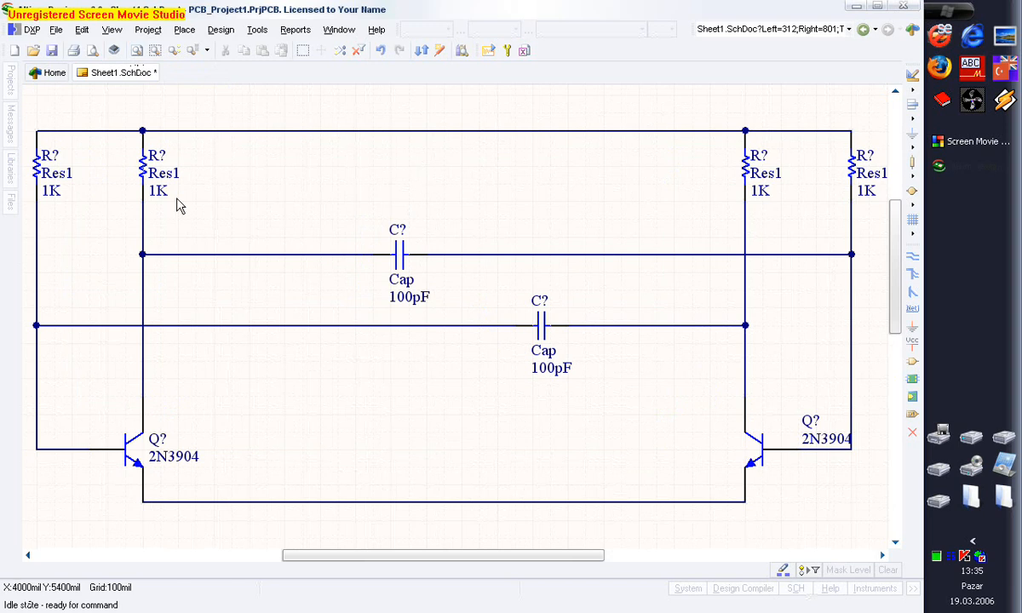
double_click(34, 170)
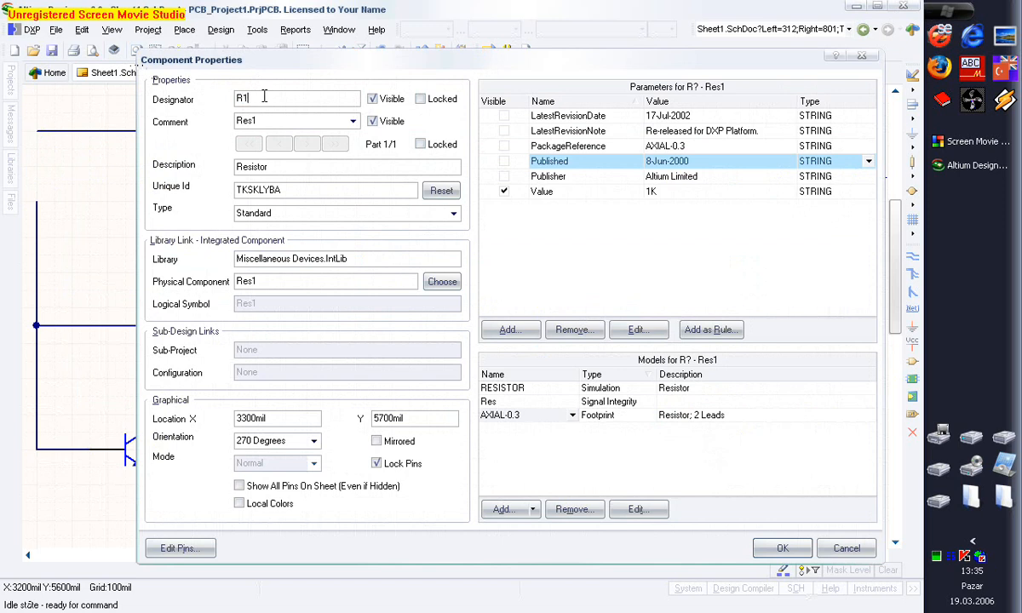
key(Tab)
click(650, 192)
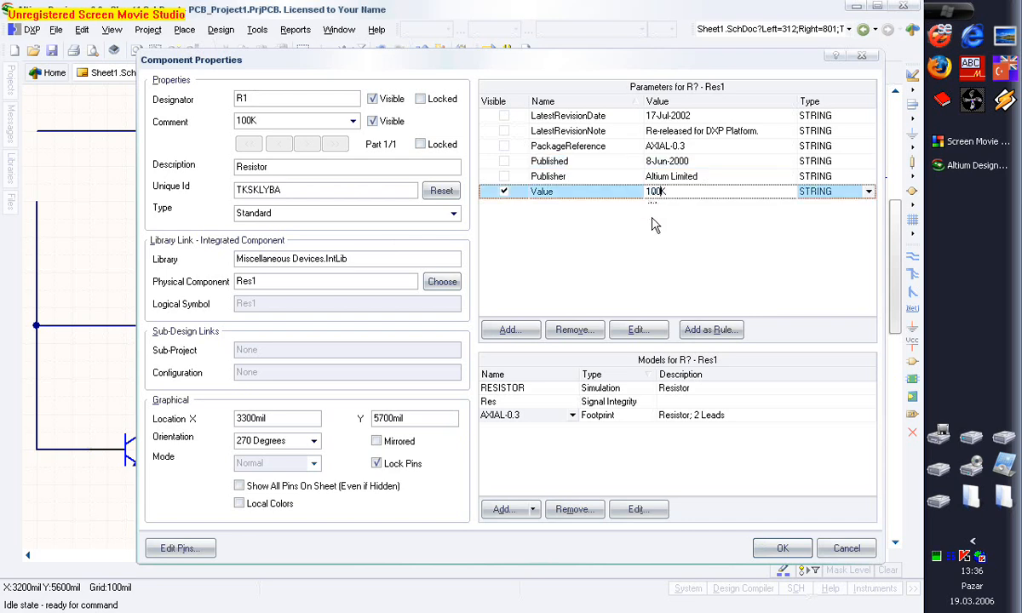
click(506, 193)
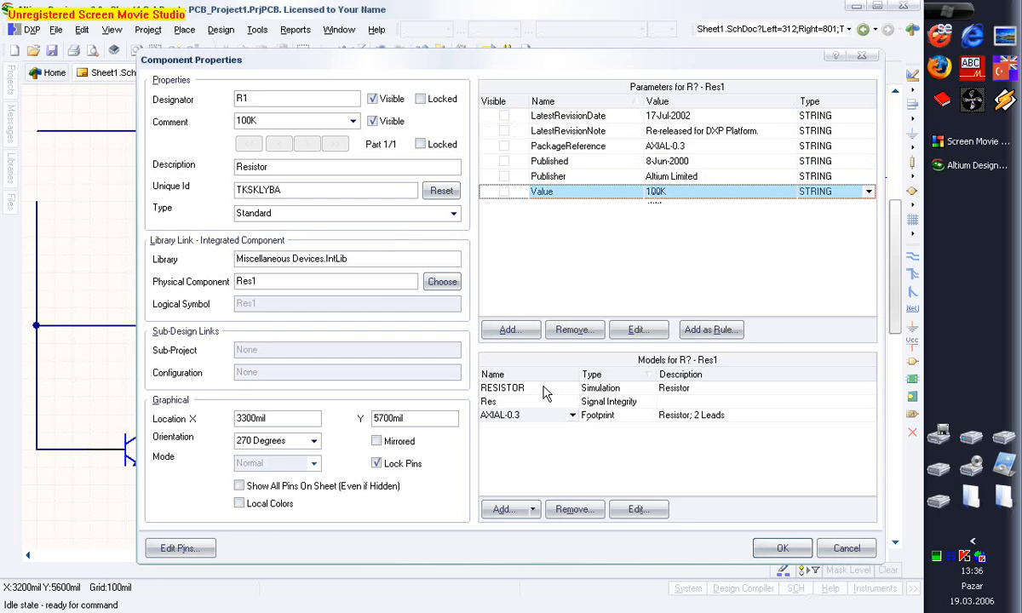
- Preview R1's AXIAL-0.3 footprint model and accept the resistor's edited properties
click(602, 389)
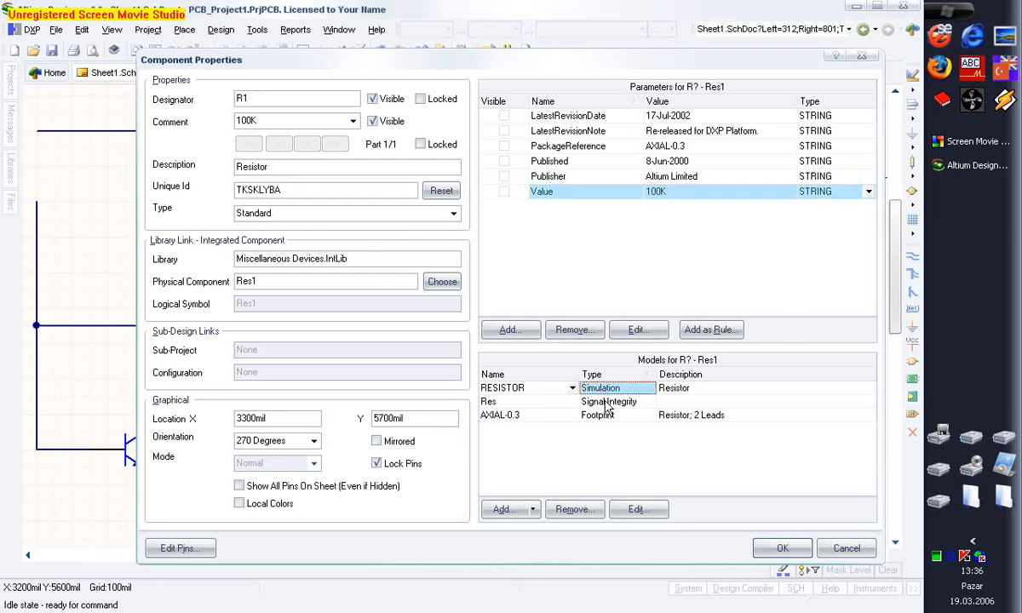
click(546, 417)
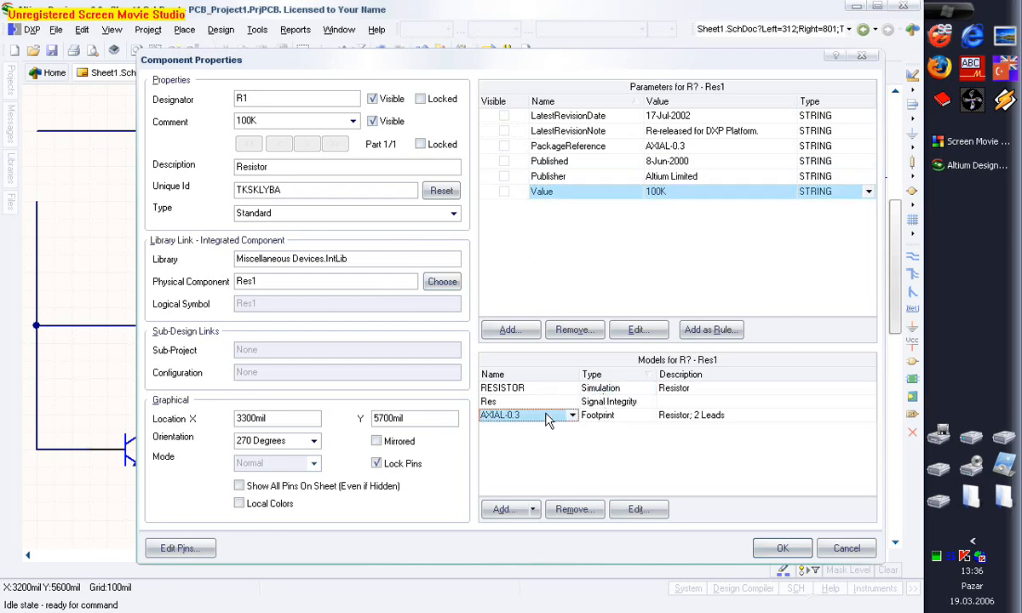
click(601, 419)
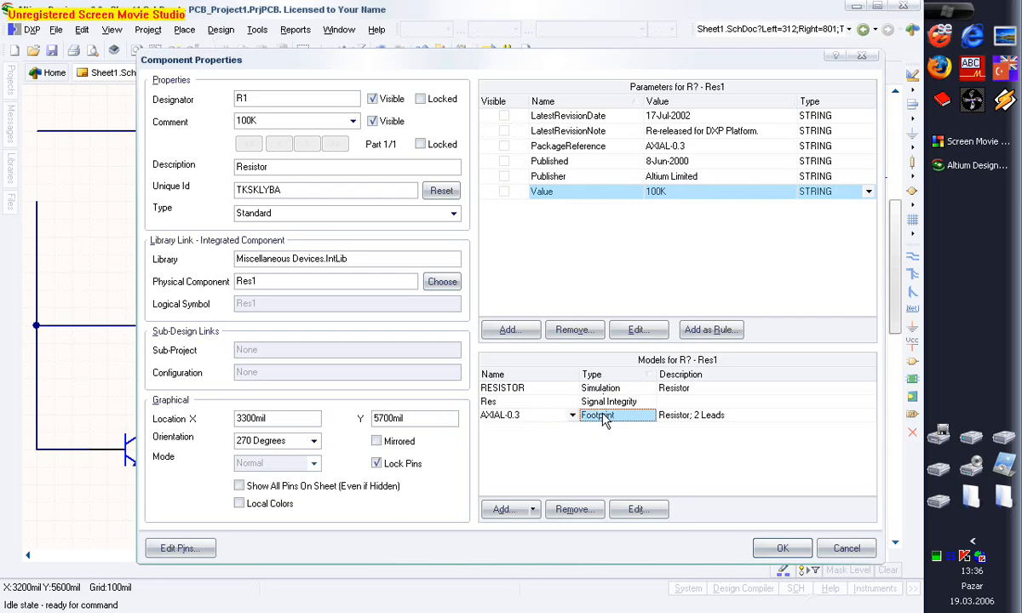
double_click(602, 417)
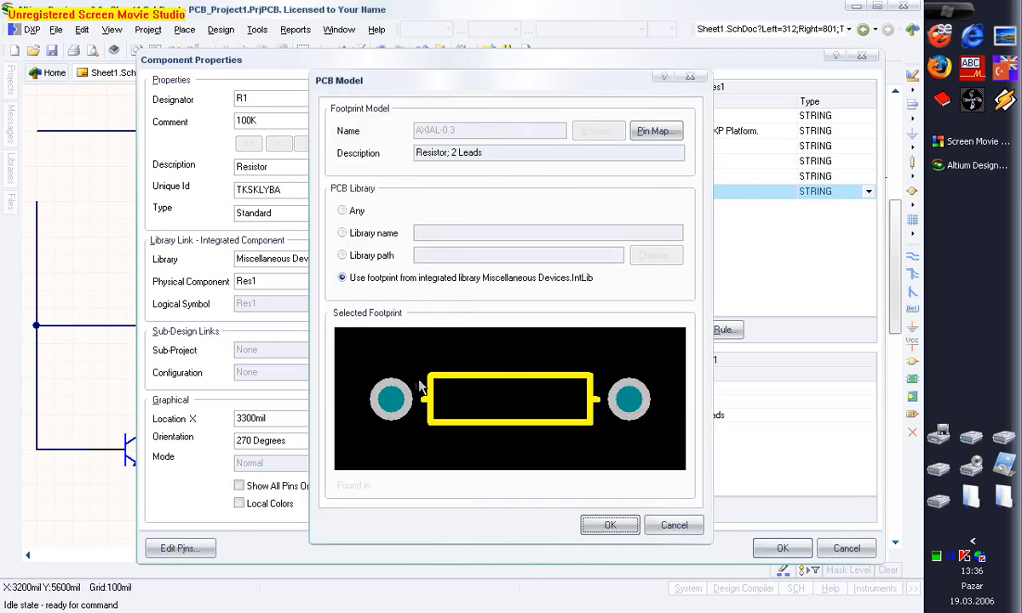
click(676, 526)
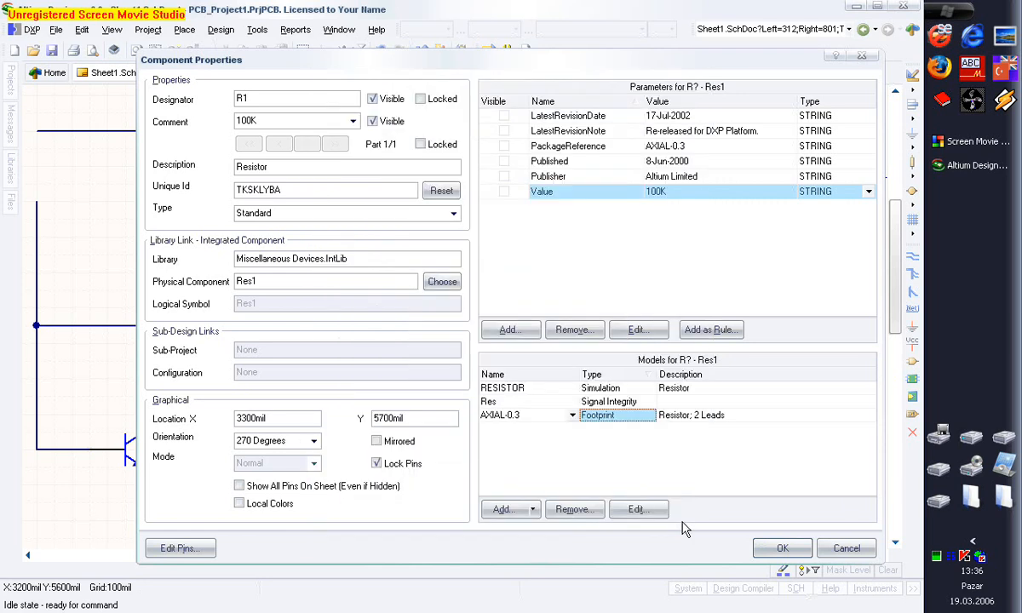
click(782, 548)
- Set the outer right resistor's designator to R2, its comment and value to 100K, and hide the Value parameter
click(850, 167)
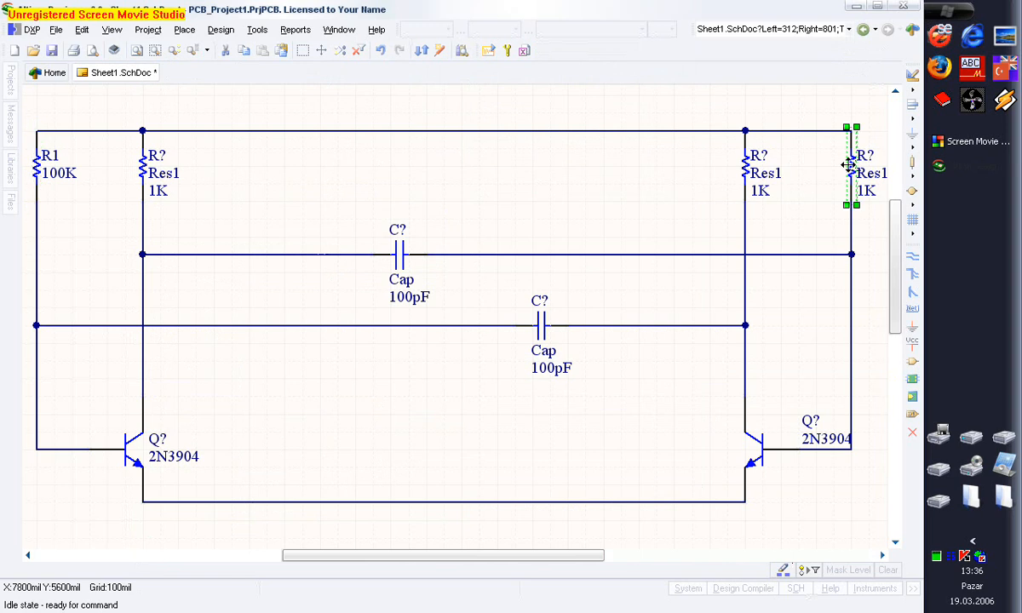
double_click(849, 166)
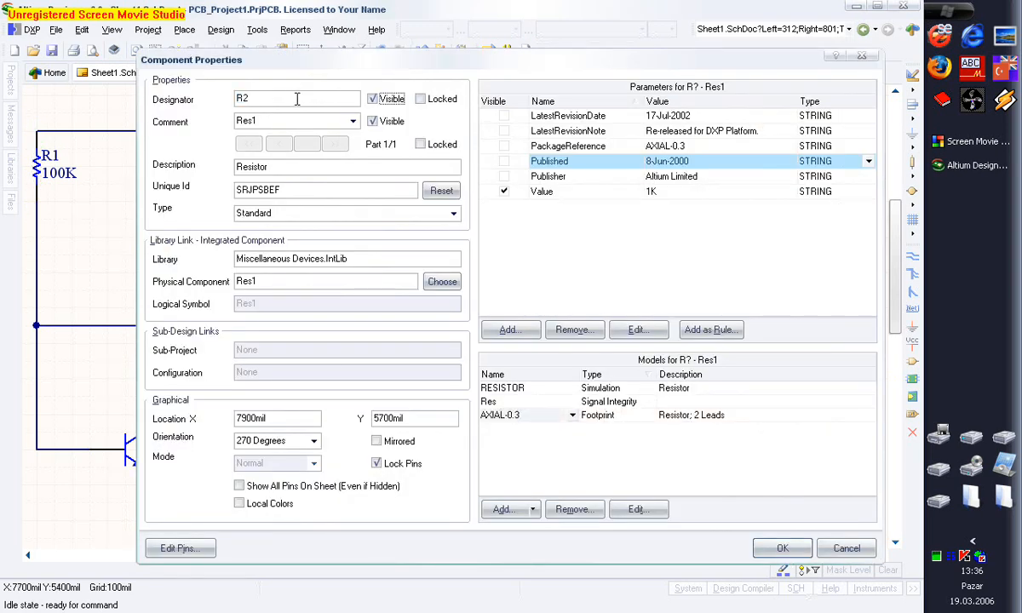
drag(265, 122, 224, 121)
click(653, 194)
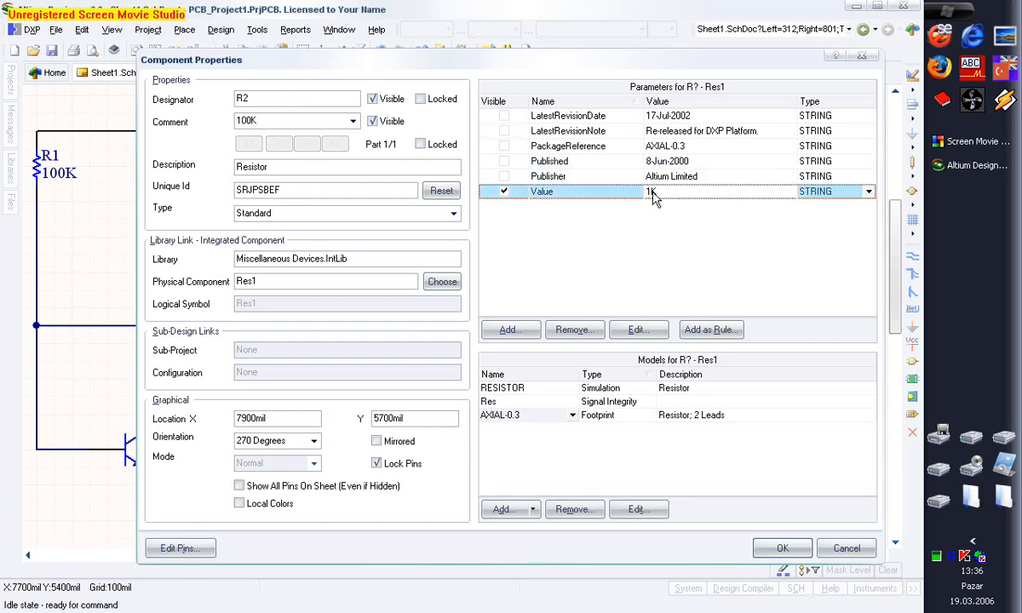
text(00K)
click(496, 192)
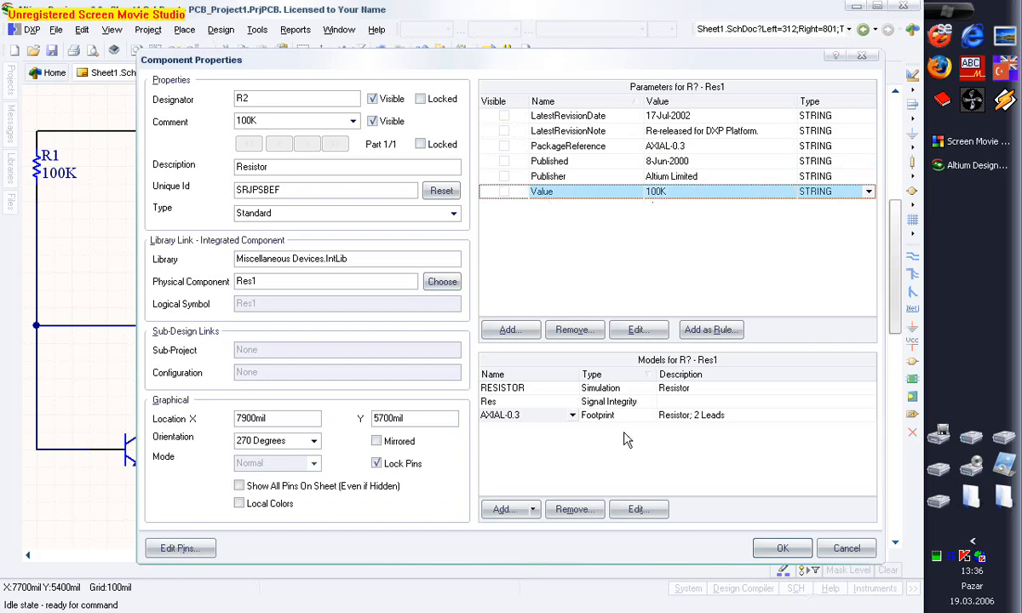
click(778, 548)
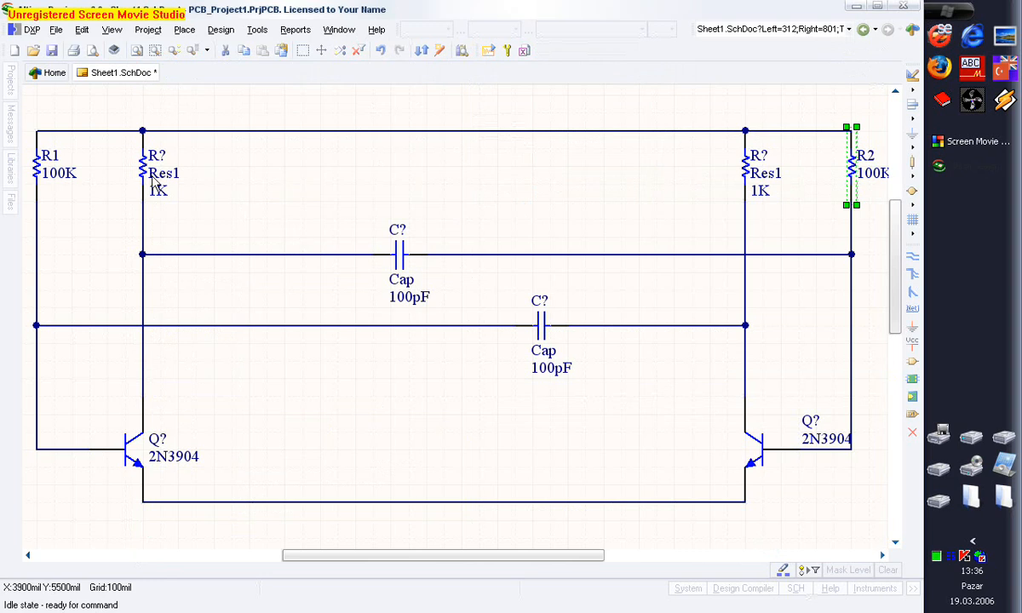
- Set the inner left resistor's designator to R3 and its comment to 1K, and hide the Value parameter
click(143, 171)
double_click(144, 171)
click(265, 99)
double_click(254, 121)
text(1K)
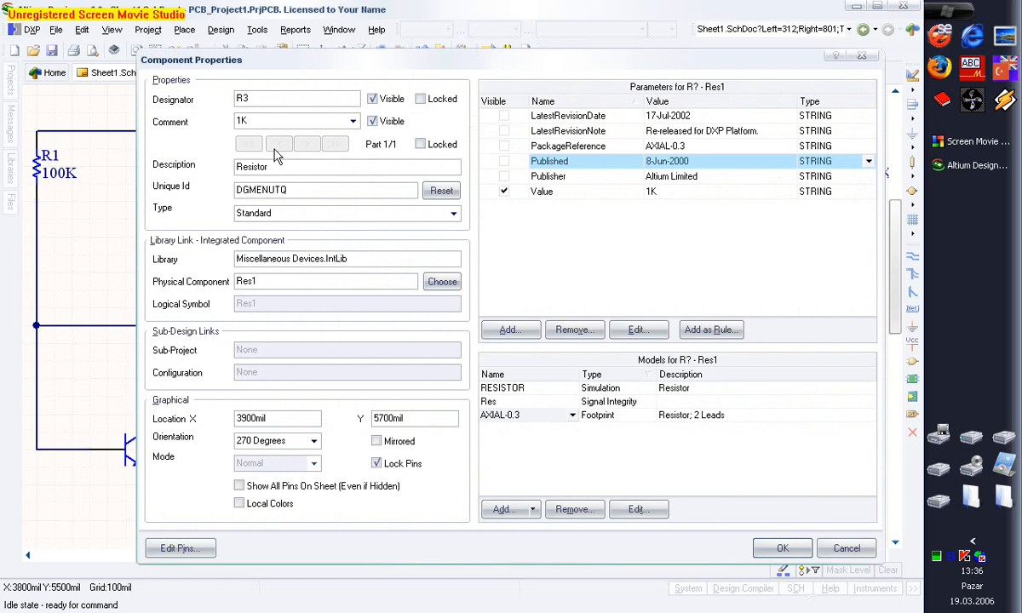
click(493, 192)
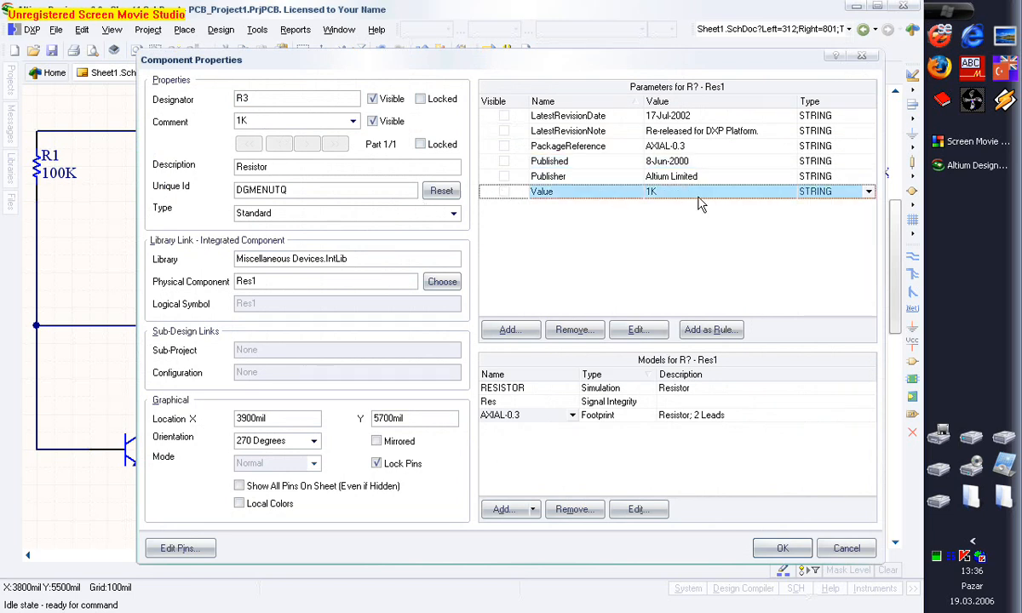
click(777, 552)
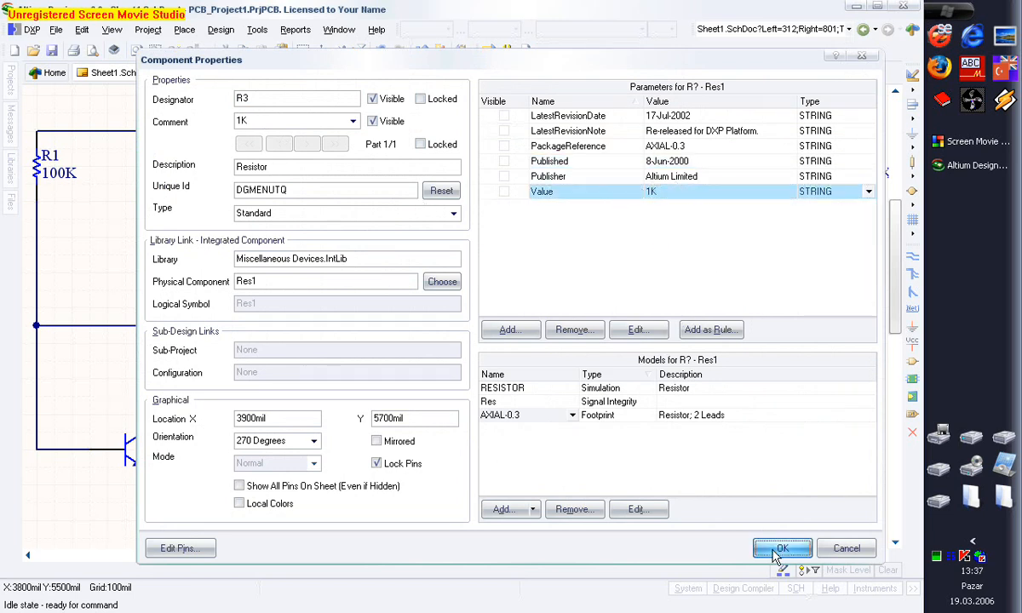
- Set the inner right resistor's designator to R4 and its comment to 1K, and hide the Value parameter
click(738, 176)
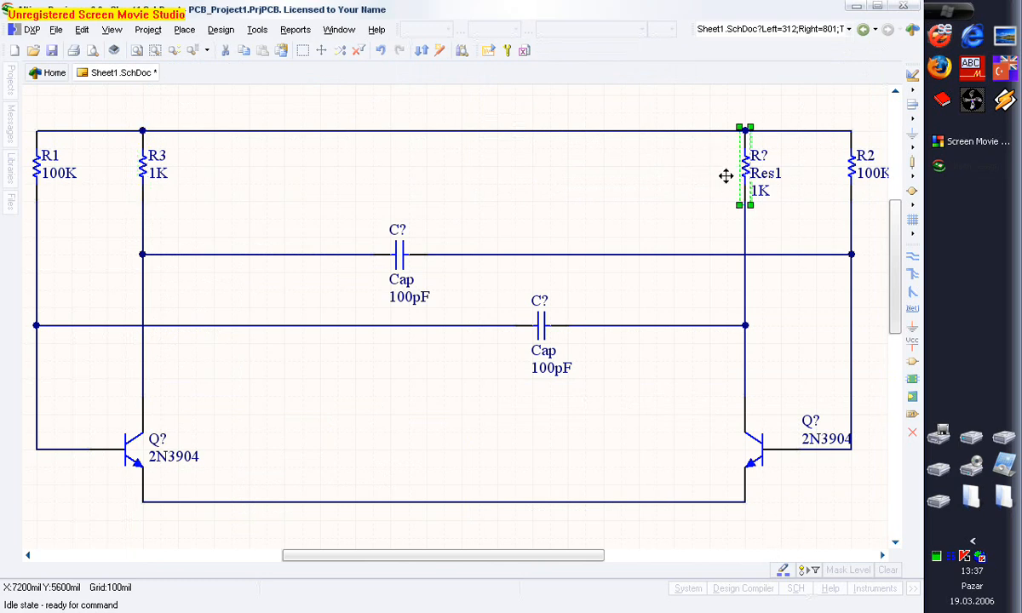
double_click(726, 175)
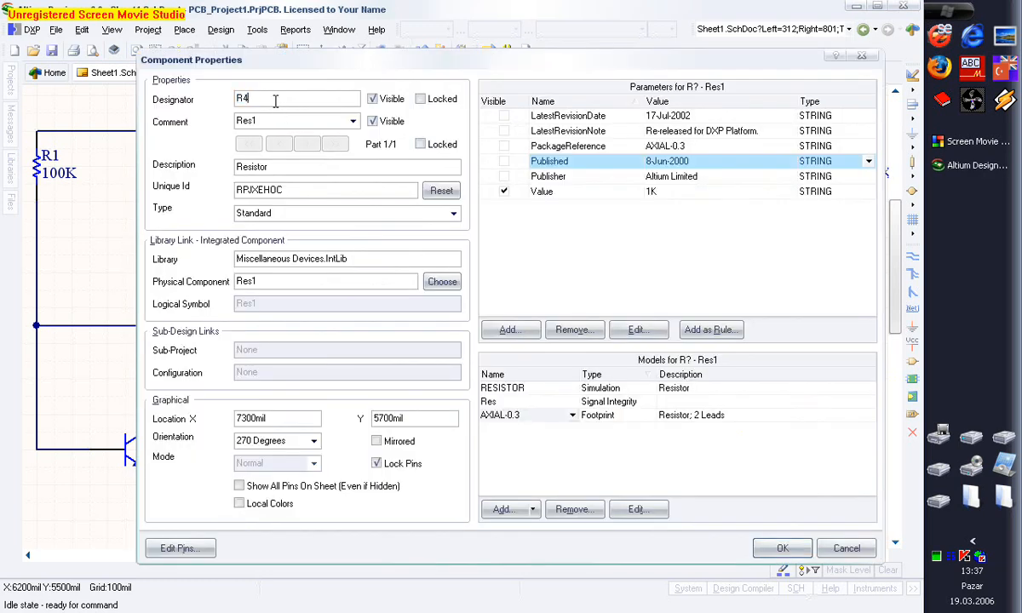
drag(275, 122, 225, 119)
text(1K)
click(482, 190)
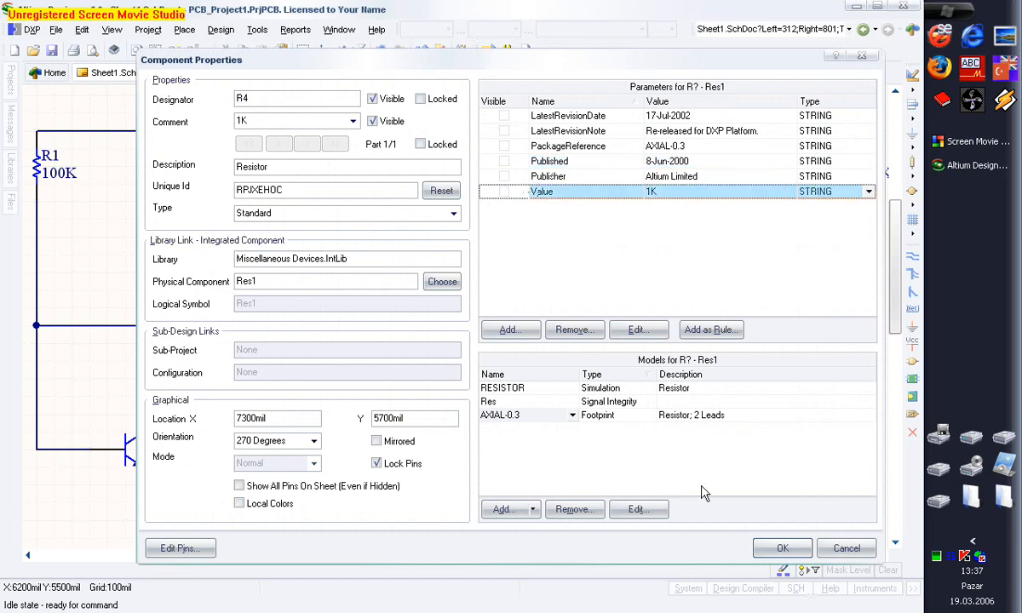
click(779, 548)
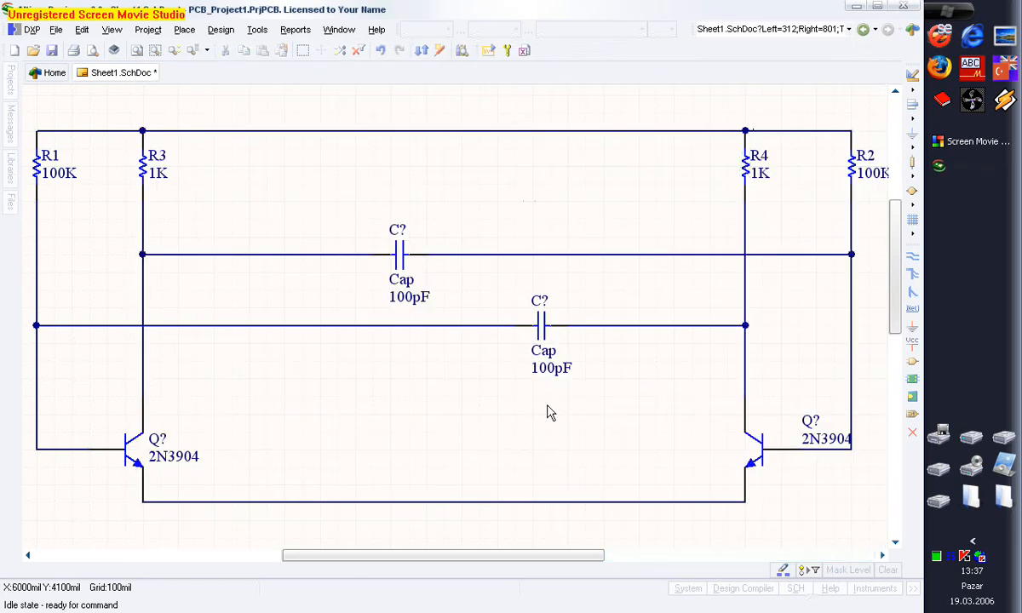
- Set the lower capacitor's designator to C1, its comment and value to 20nF, and hide the Value parameter
double_click(539, 325)
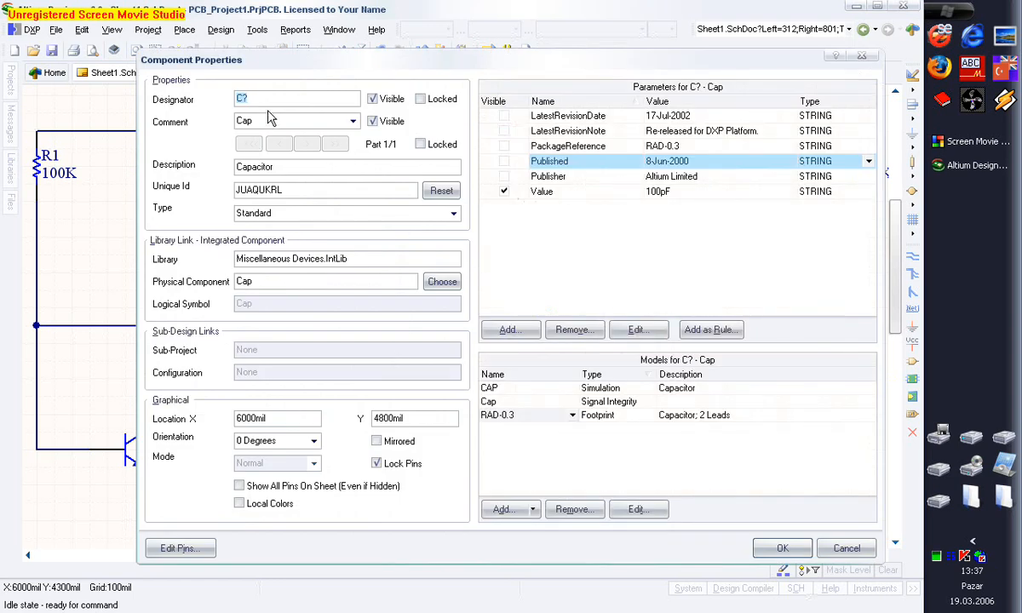
key(Tab)
click(609, 191)
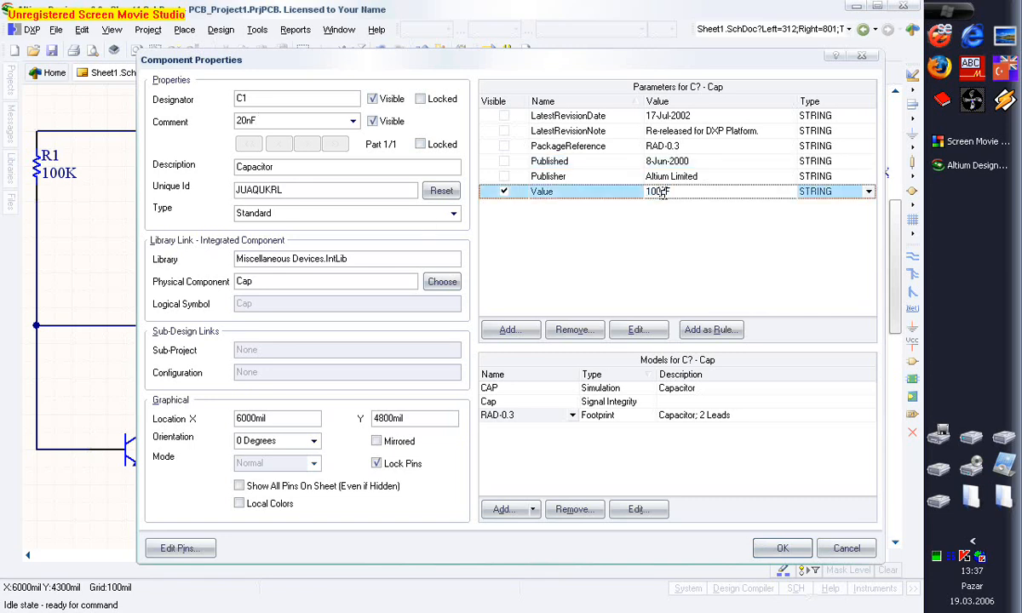
text(20nF)
click(779, 548)
- Set the upper capacitor's designator to C2, its comment and value to 20nF, and hide the Value parameter
double_click(396, 242)
click(287, 99)
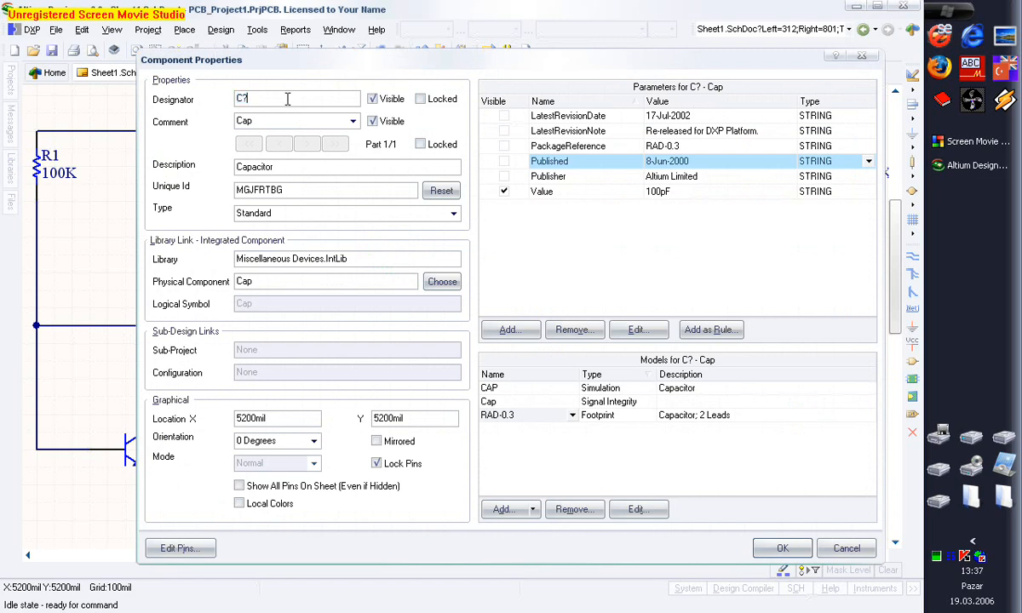
key(Tab)
click(626, 189)
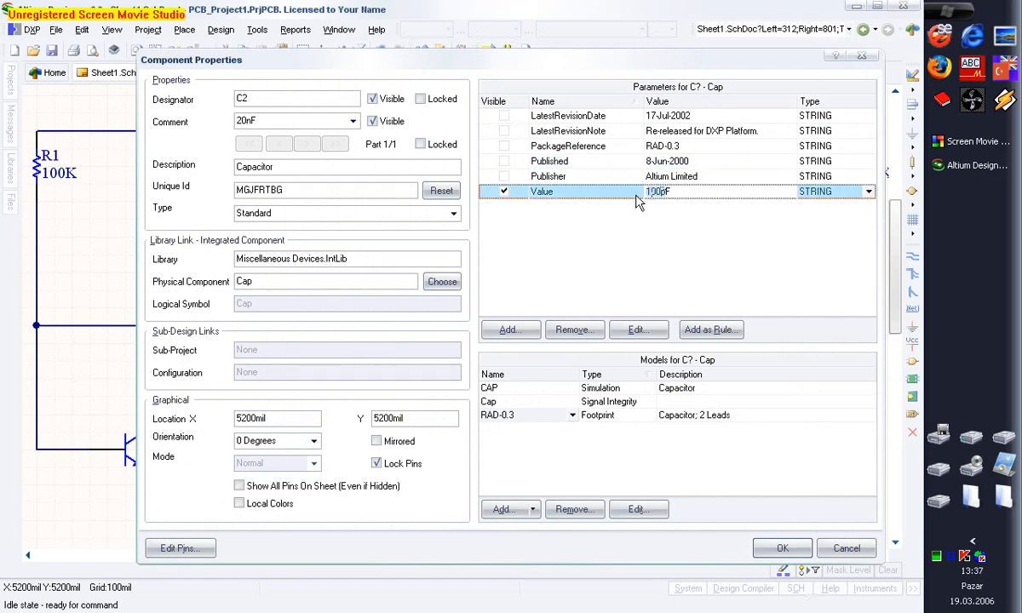
text(20nF)
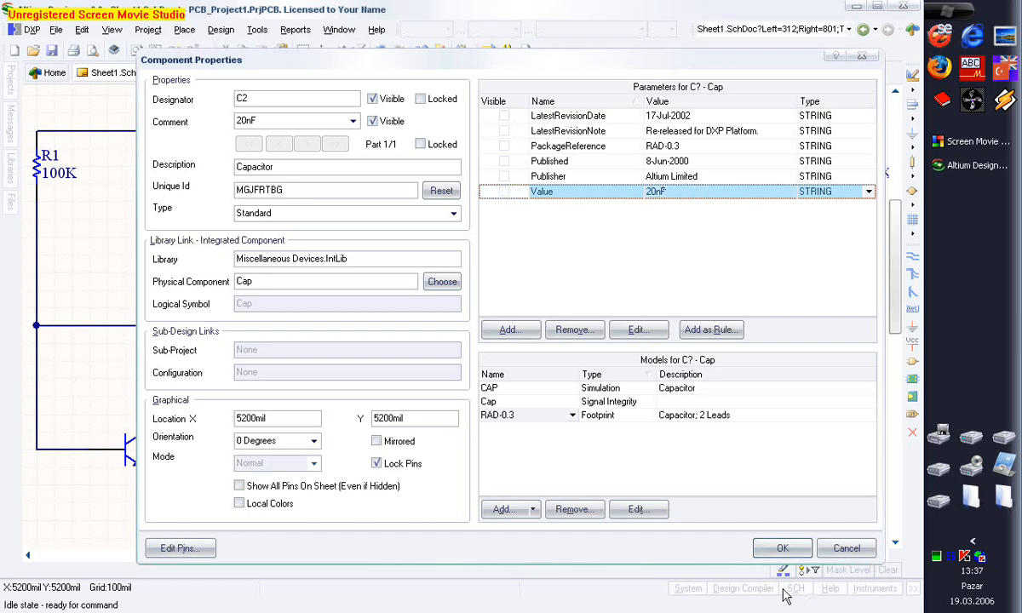
click(783, 548)
click(528, 397)
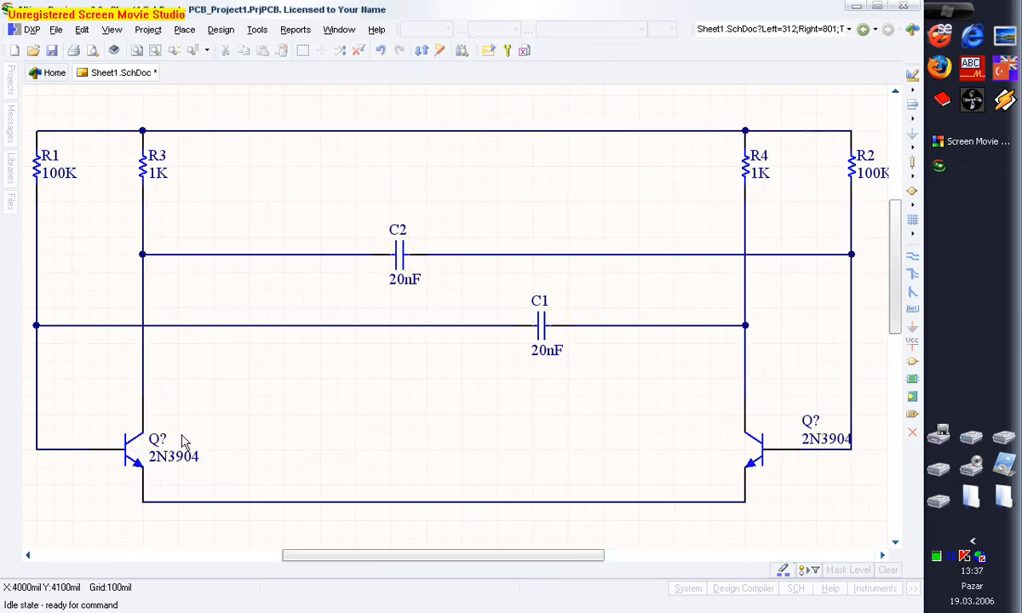
- Set the left 2N3904 transistor's designator to Q1
click(137, 444)
double_click(137, 444)
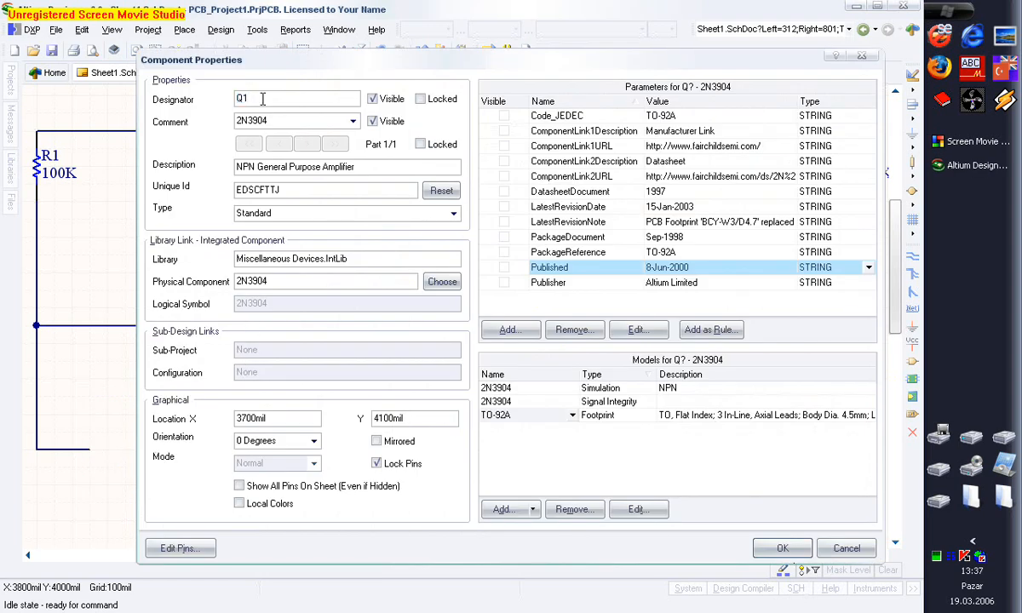
key(Return)
- Set the right transistor's designator to Q2 and move its designator and 2N3904 labels below the base wire
click(746, 447)
double_click(746, 448)
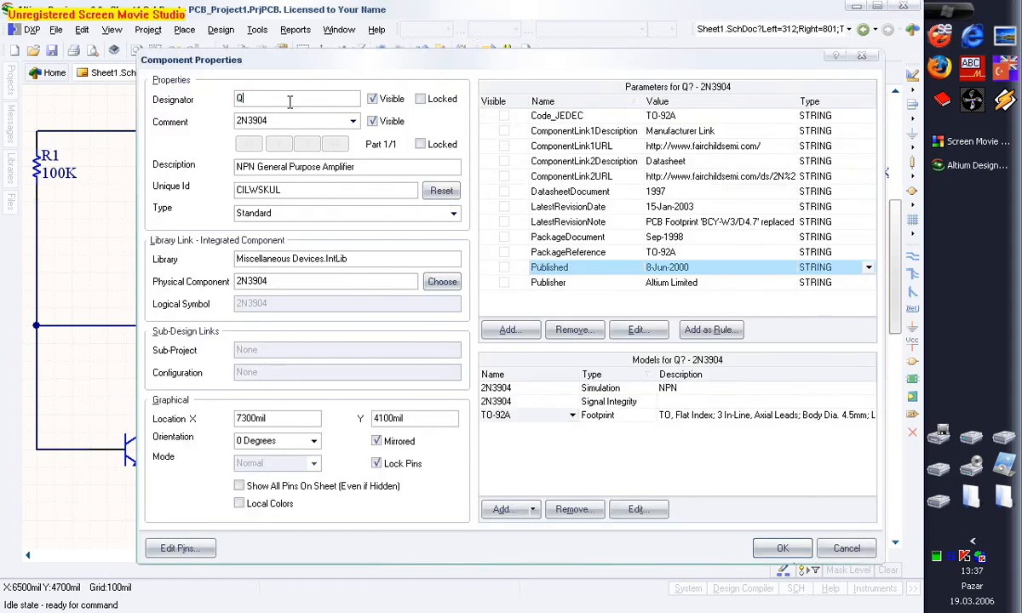
key(Return)
click(597, 424)
drag(830, 450, 828, 487)
drag(812, 433, 811, 471)
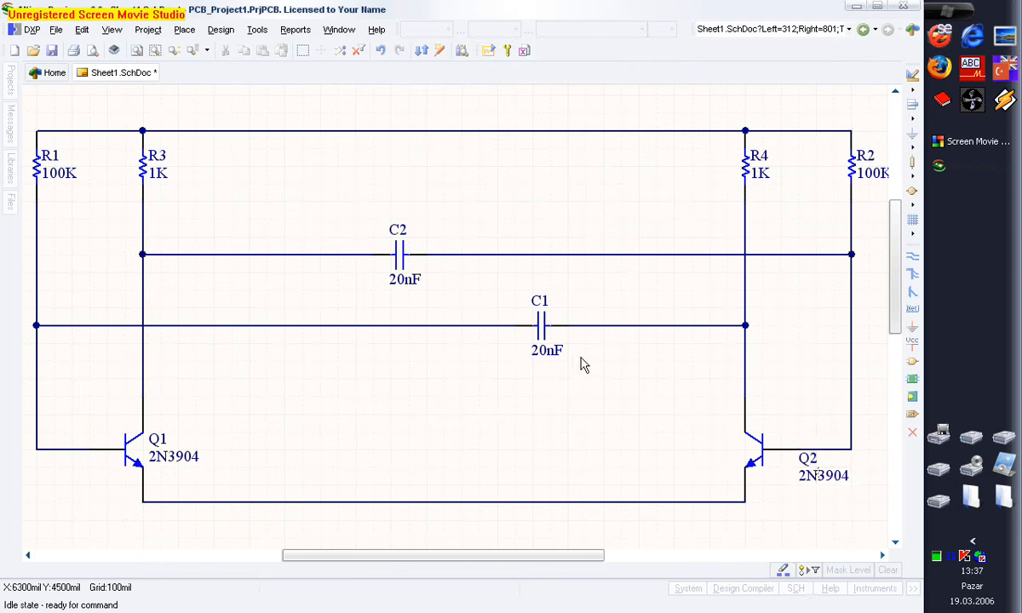
- Place one +12 V power supply source to the left of R1, between the upper and lower rails
ctrl+scroll(481, 282, down, 1)
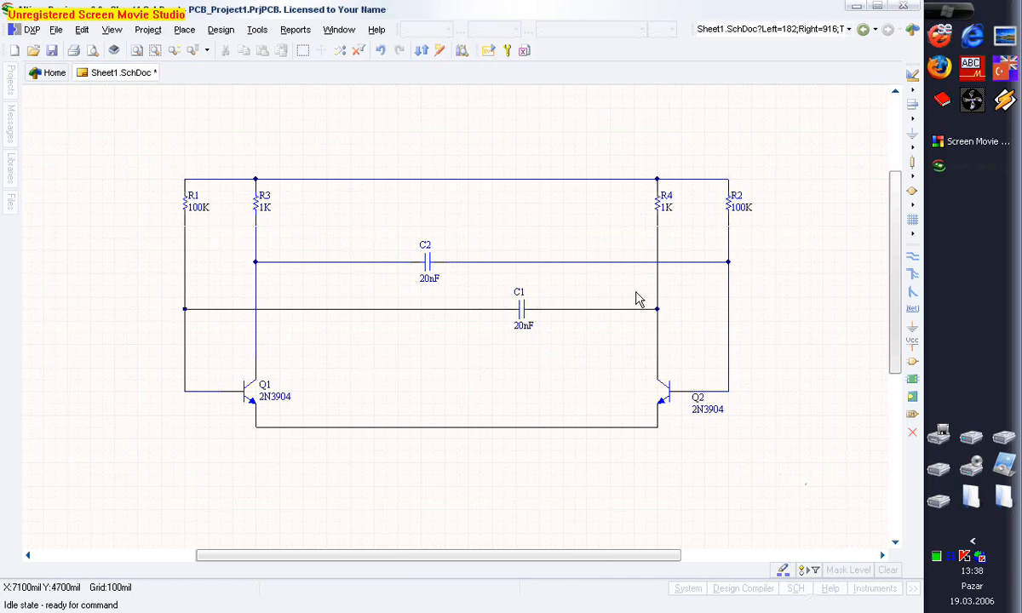
click(912, 195)
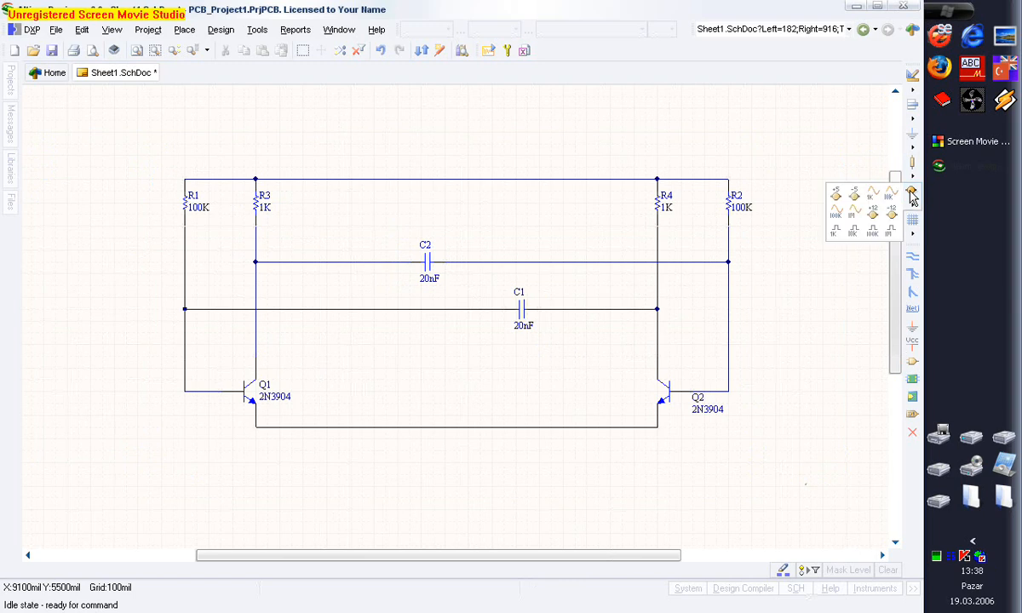
click(878, 218)
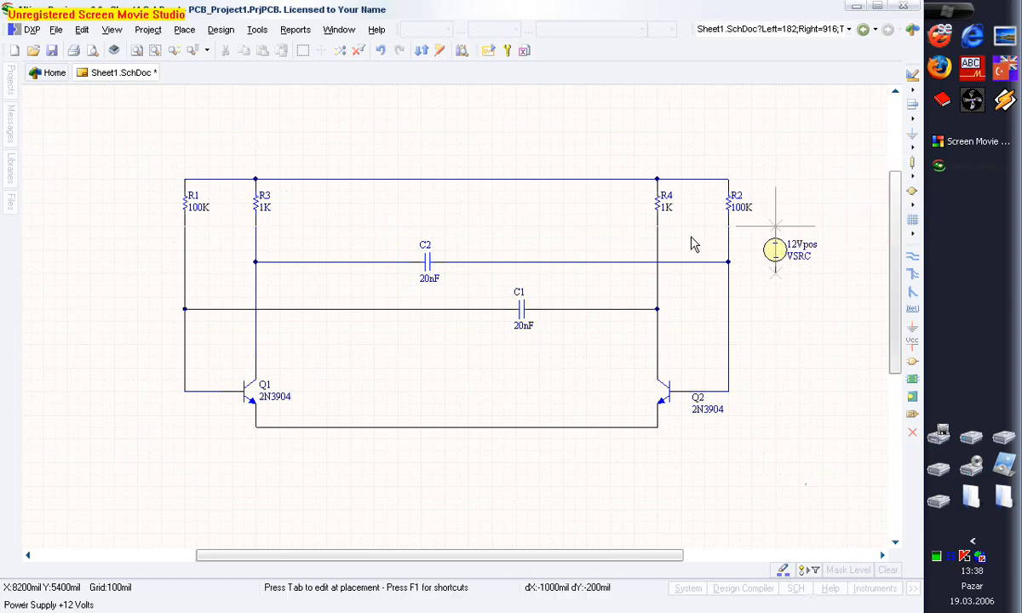
click(102, 262)
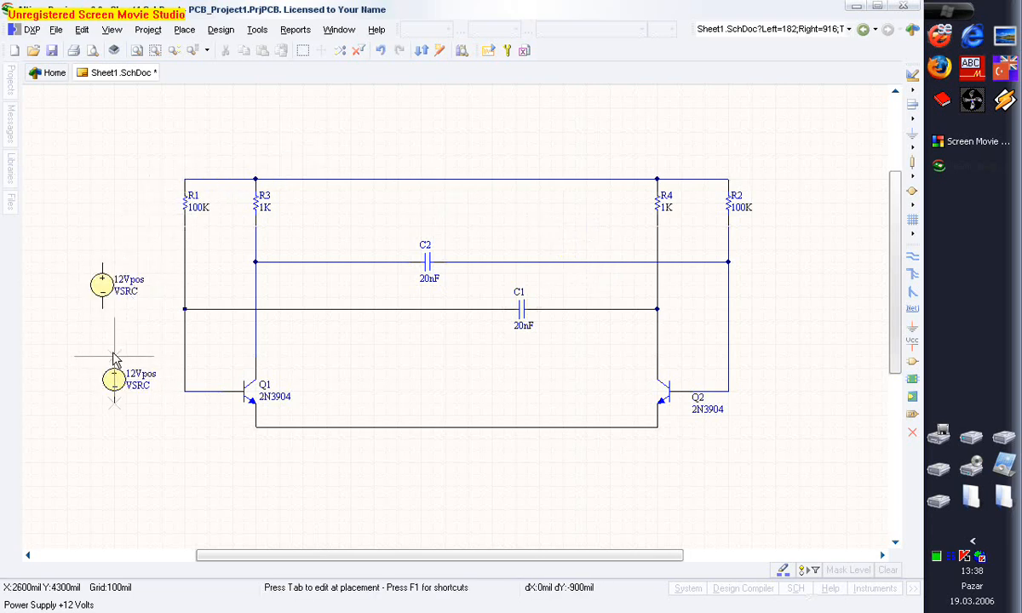
right_click(109, 361)
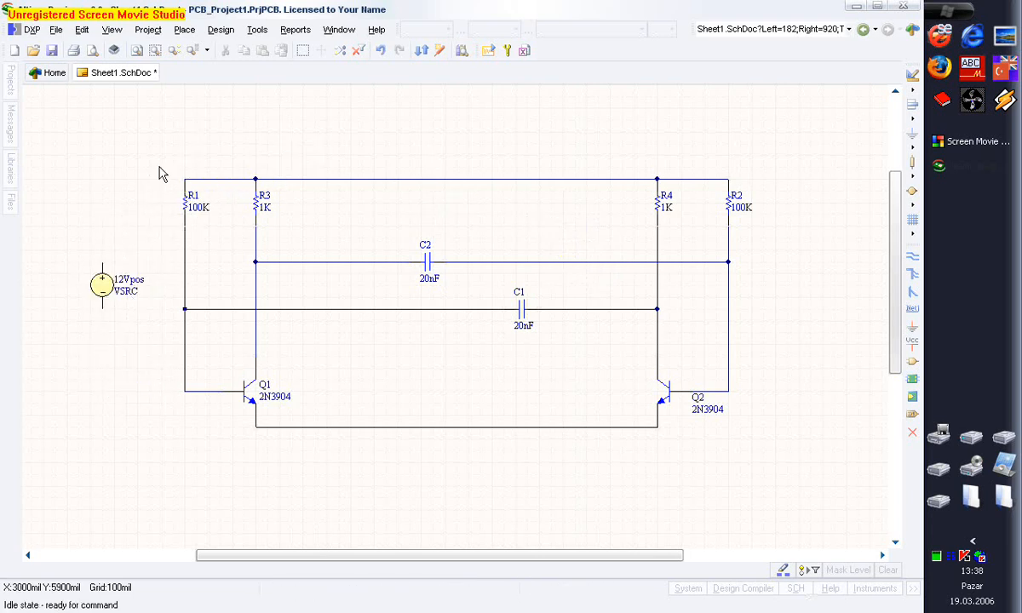
- Wire the source's positive pin to the upper rail at R1 and its negative pin to the emitter rail at Q1
click(911, 259)
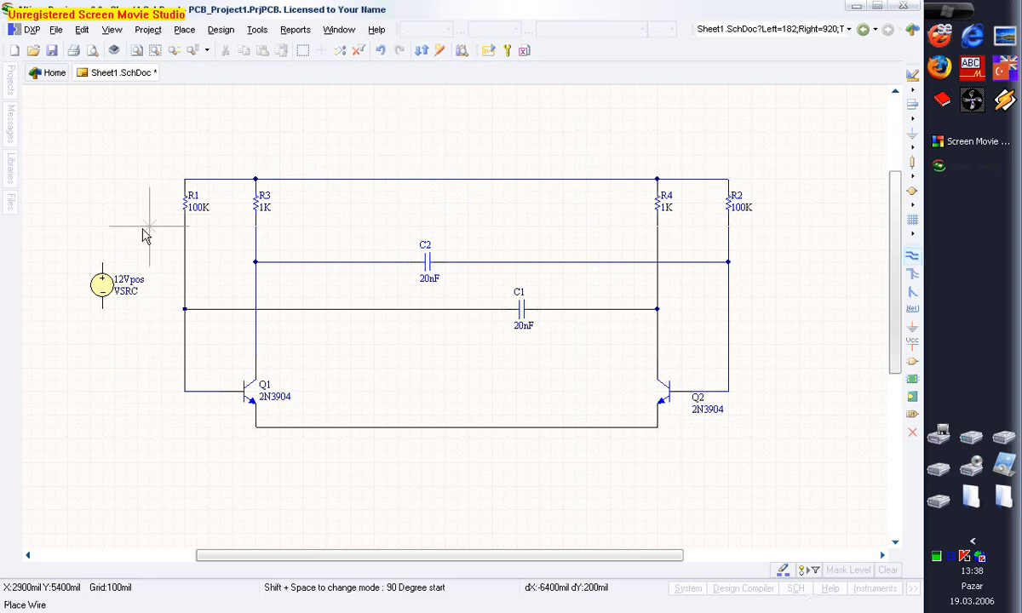
click(102, 265)
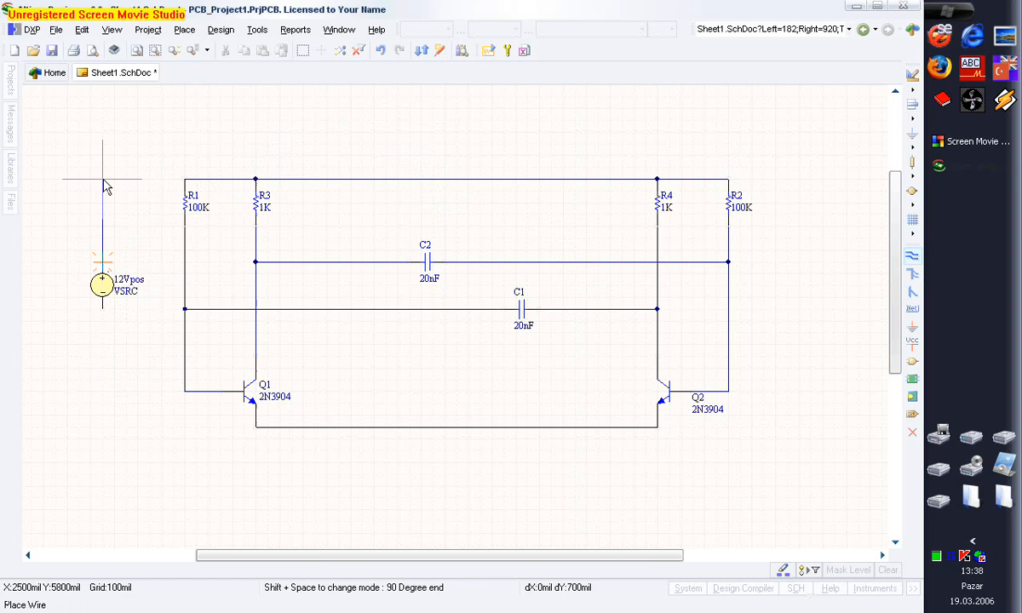
click(185, 179)
click(102, 309)
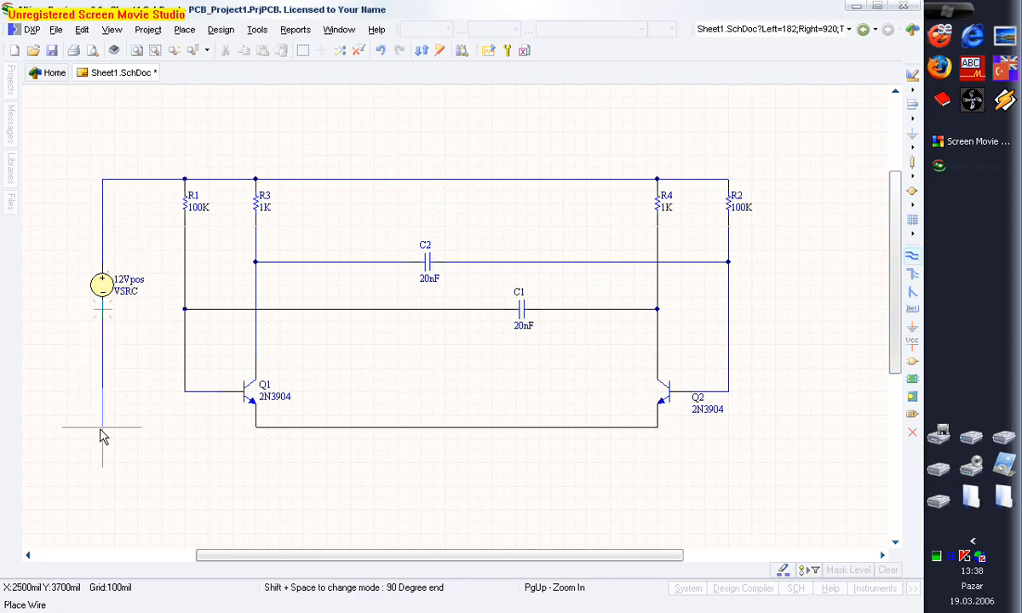
click(255, 427)
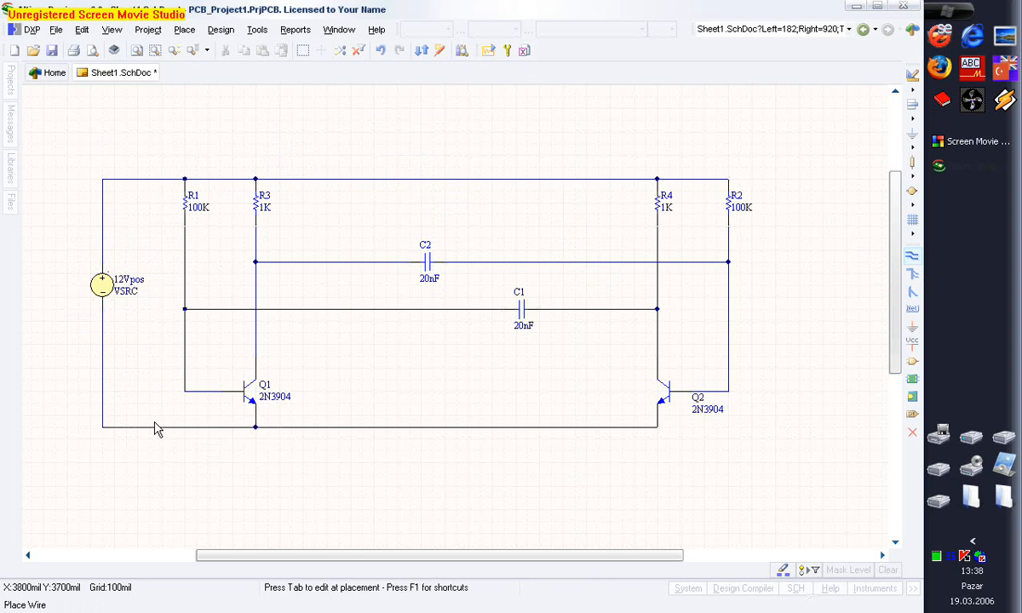
right_click(132, 360)
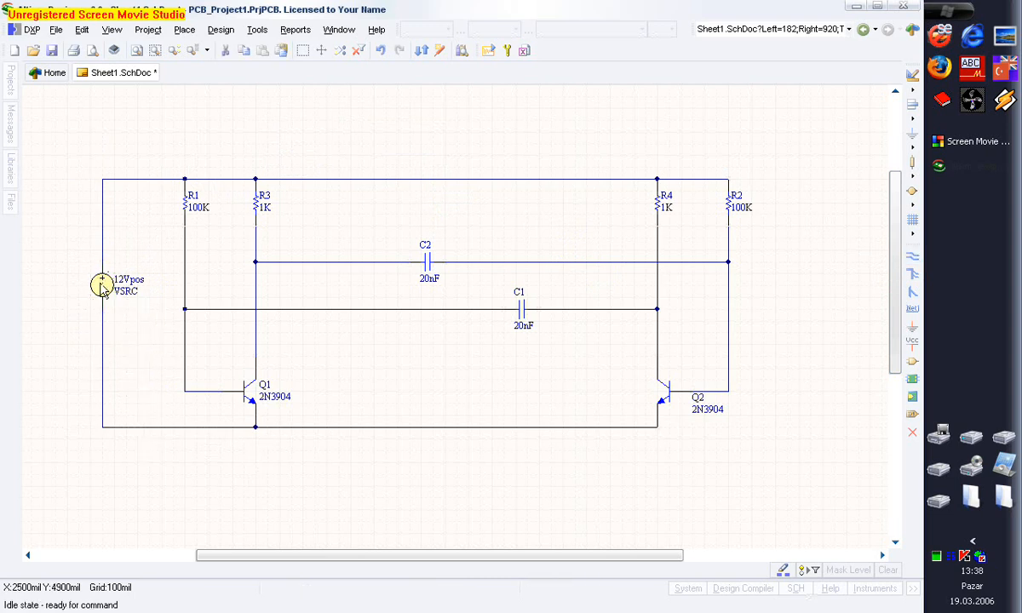
- Set the voltage source's designator to V1 and its comment to 12V
double_click(102, 286)
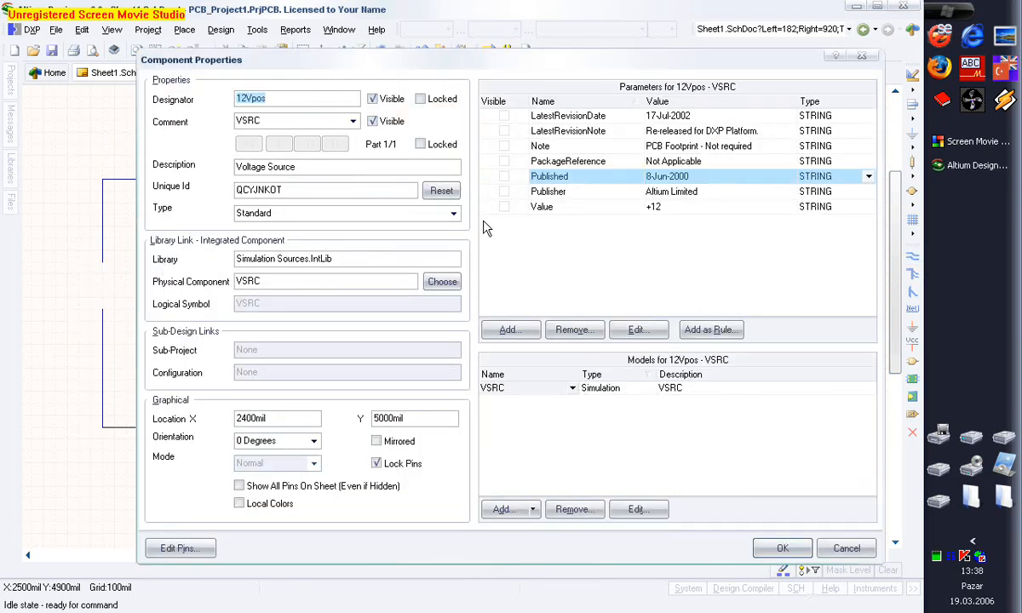
text(V1)
key(Tab)
text(12)
click(778, 550)
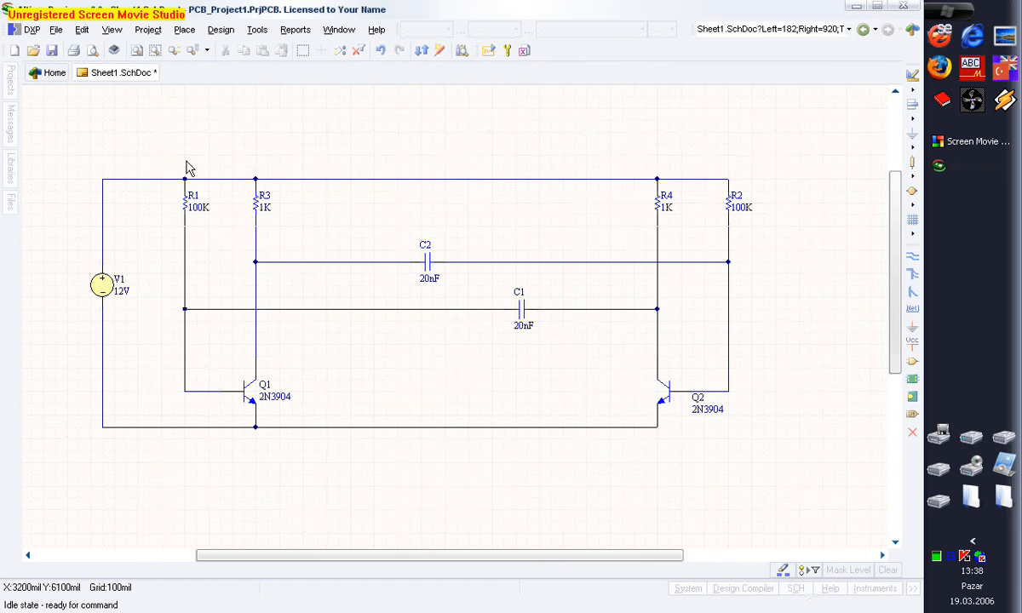
- Place one net label on the upper rail above the voltage source and another on the lower rail left of Q1
click(184, 30)
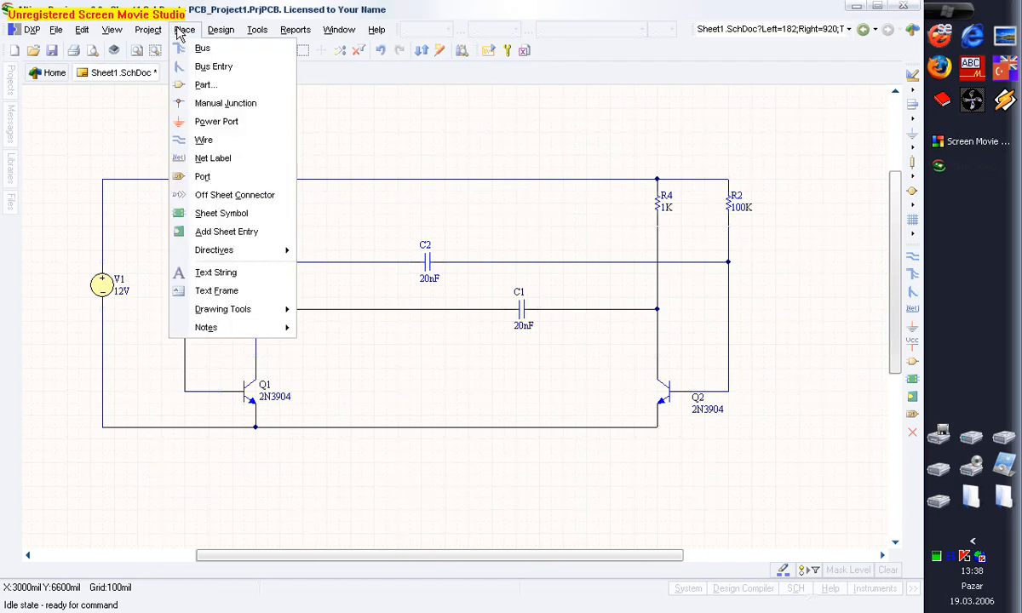
click(226, 162)
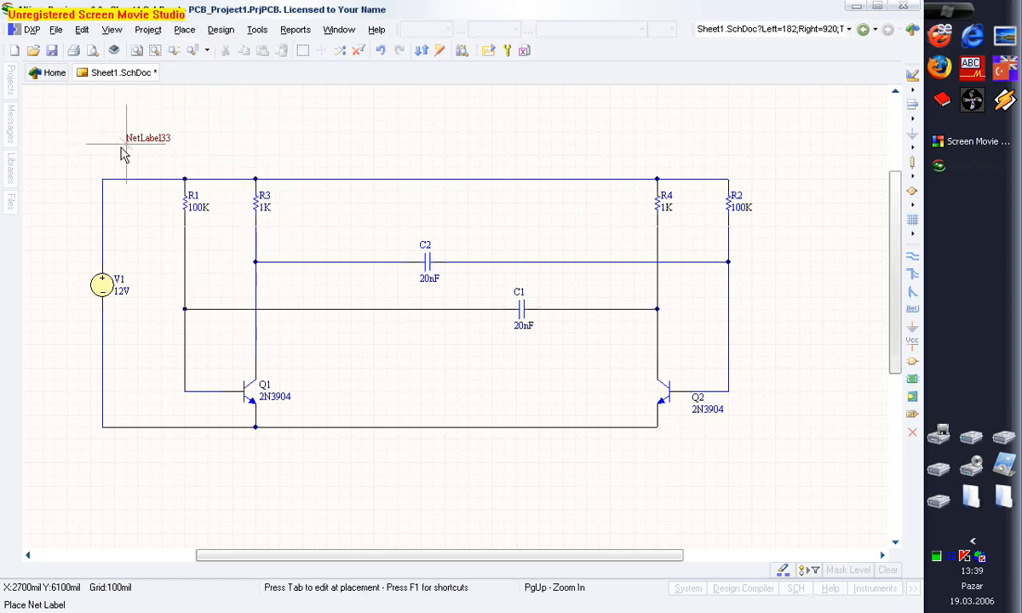
key(Page_Up)
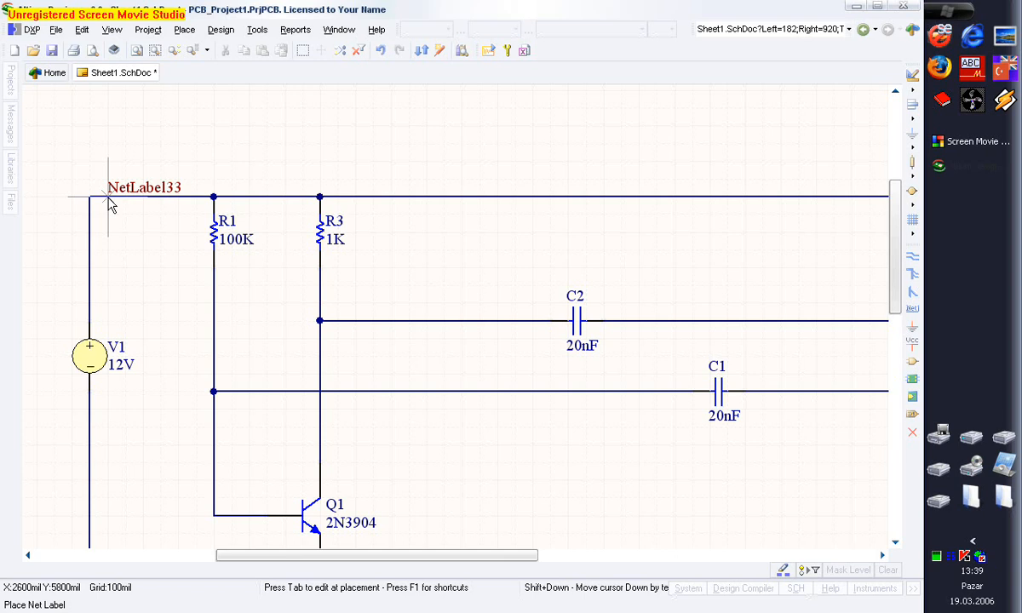
click(109, 205)
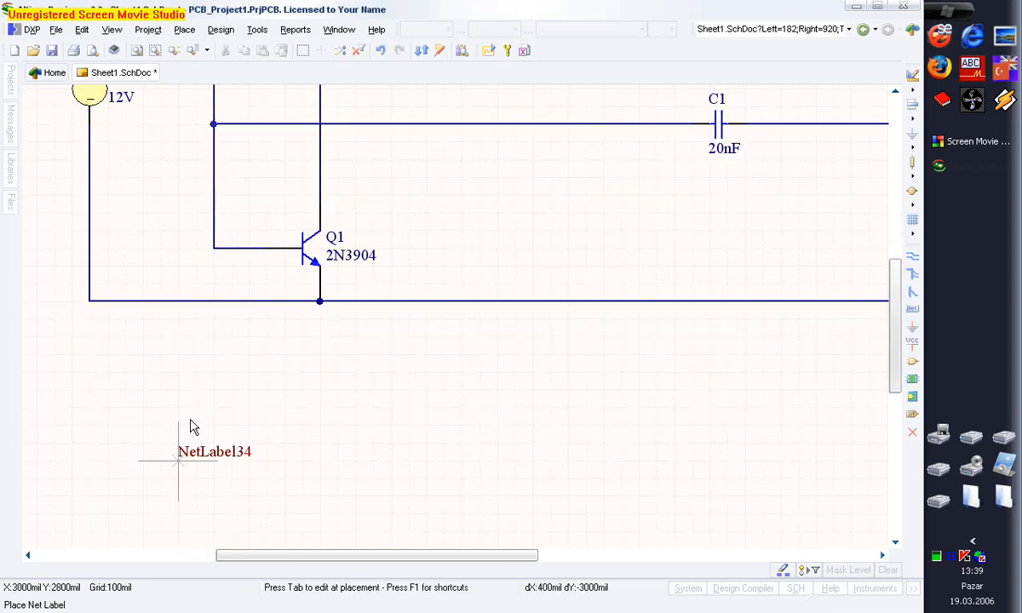
click(126, 300)
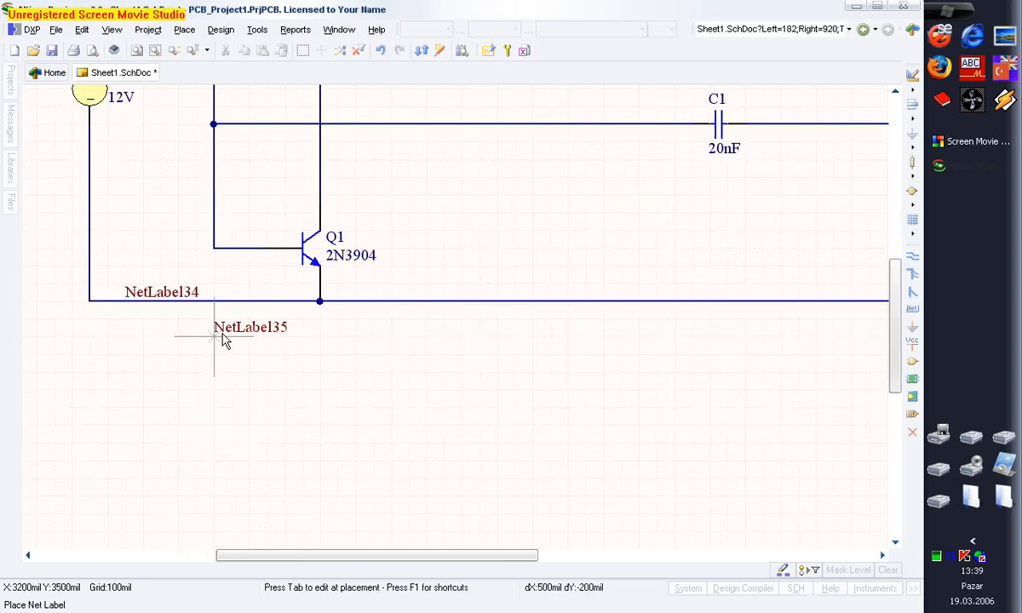
- Place net labels on the base and collector wires of both Q1 and Q2
click(215, 248)
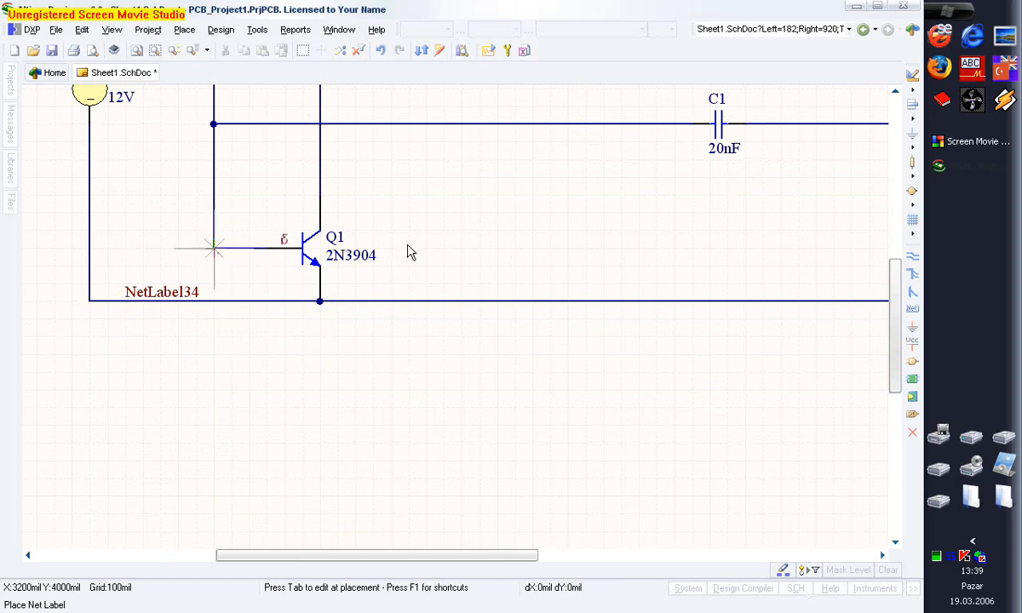
click(322, 181)
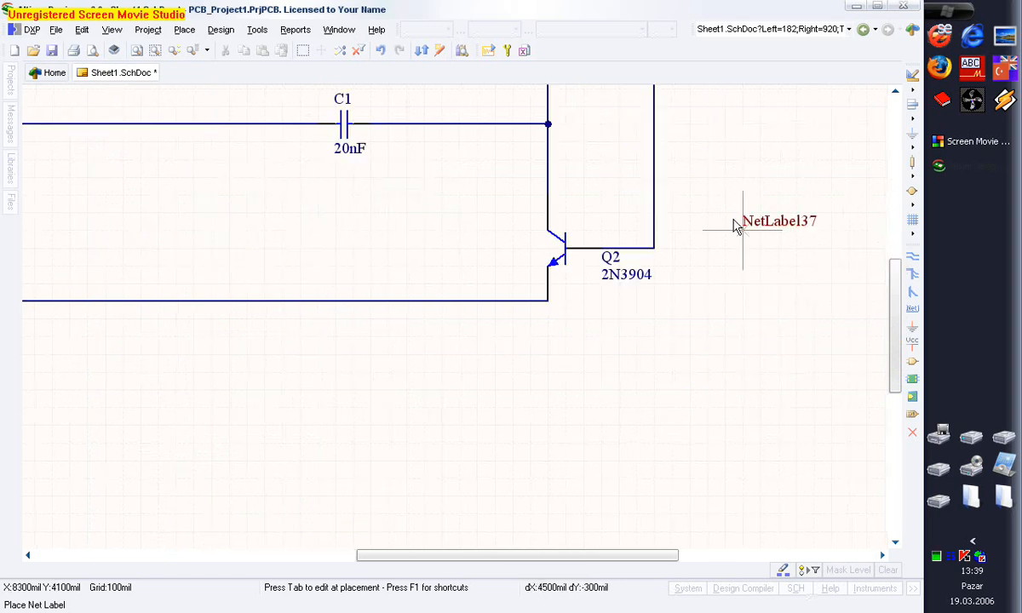
click(656, 249)
click(546, 195)
right_click(314, 209)
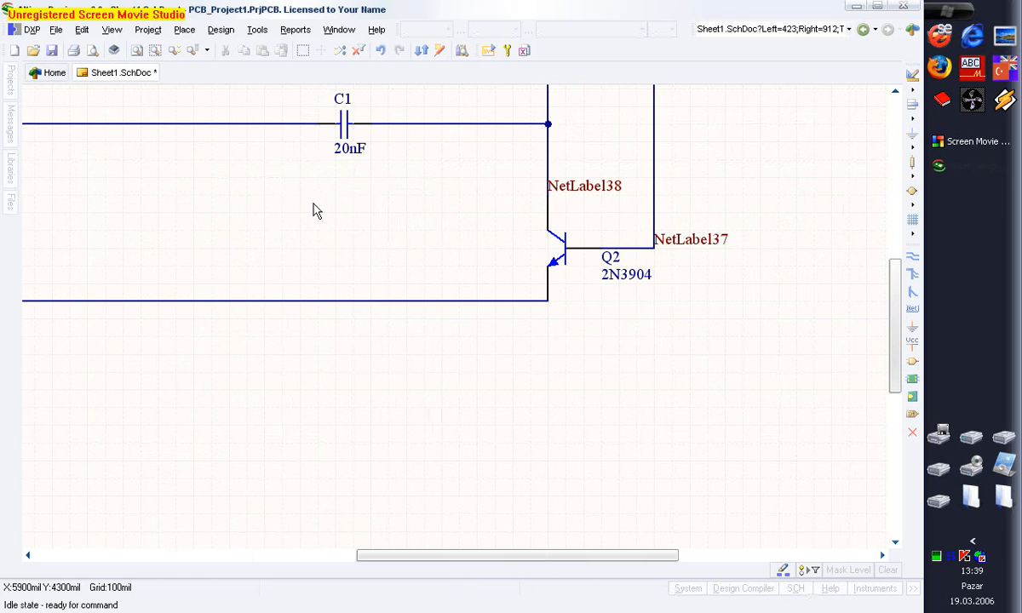
- Rename the upper rail's net label as 12V and the lower rail's net label as GND
ctrl+scroll(265, 208, down, 1)
right_drag(238, 226, 430, 336)
double_click(143, 129)
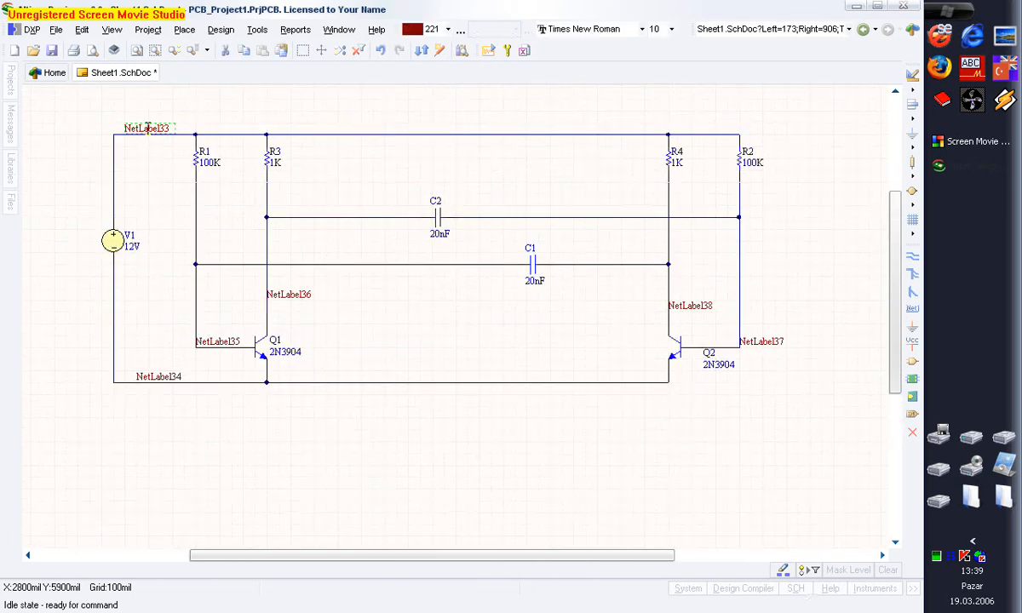
text(12)
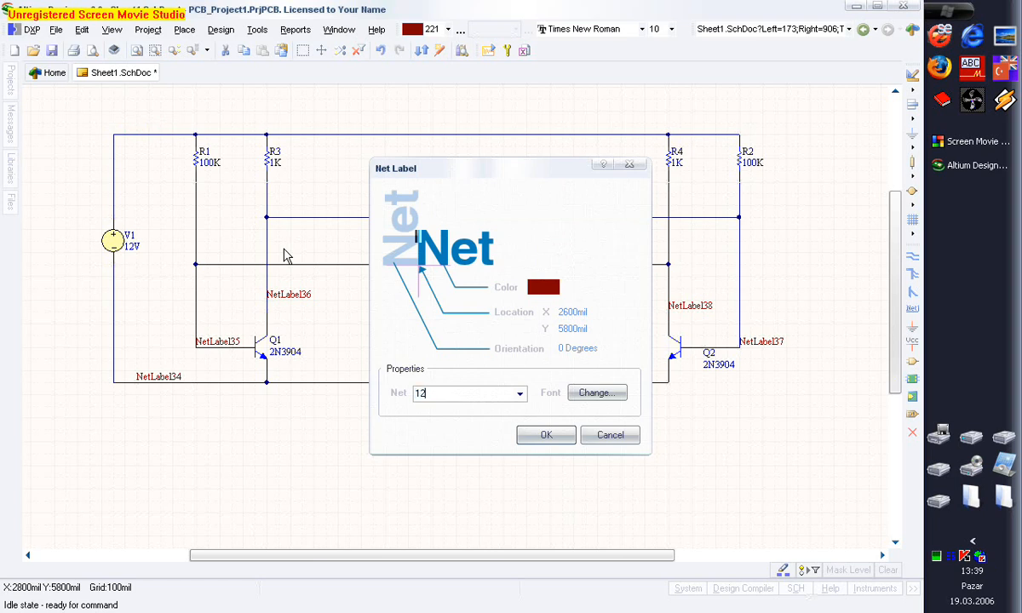
text(V)
key(Return)
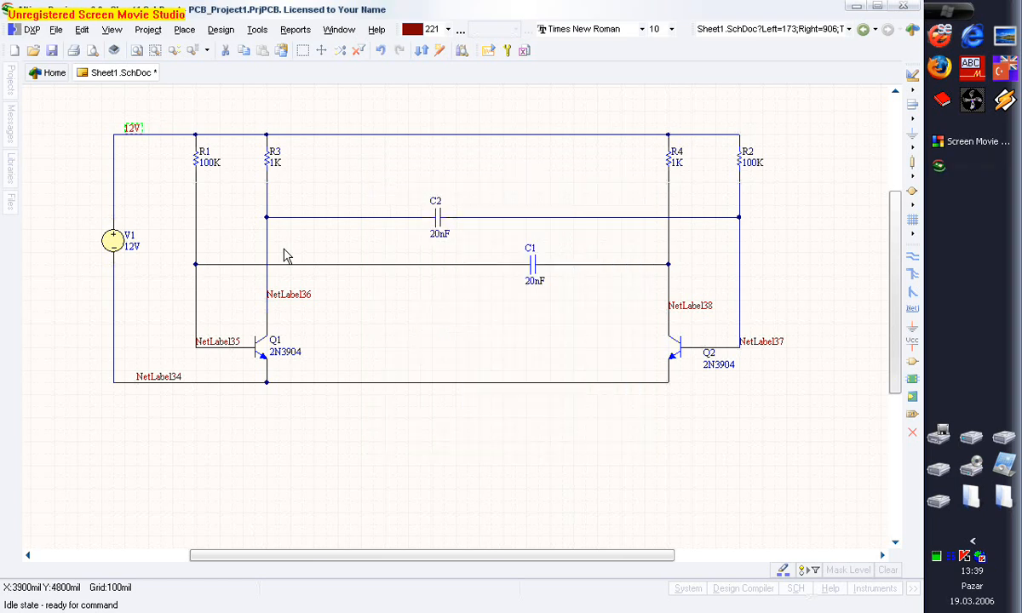
double_click(156, 380)
text(GN)
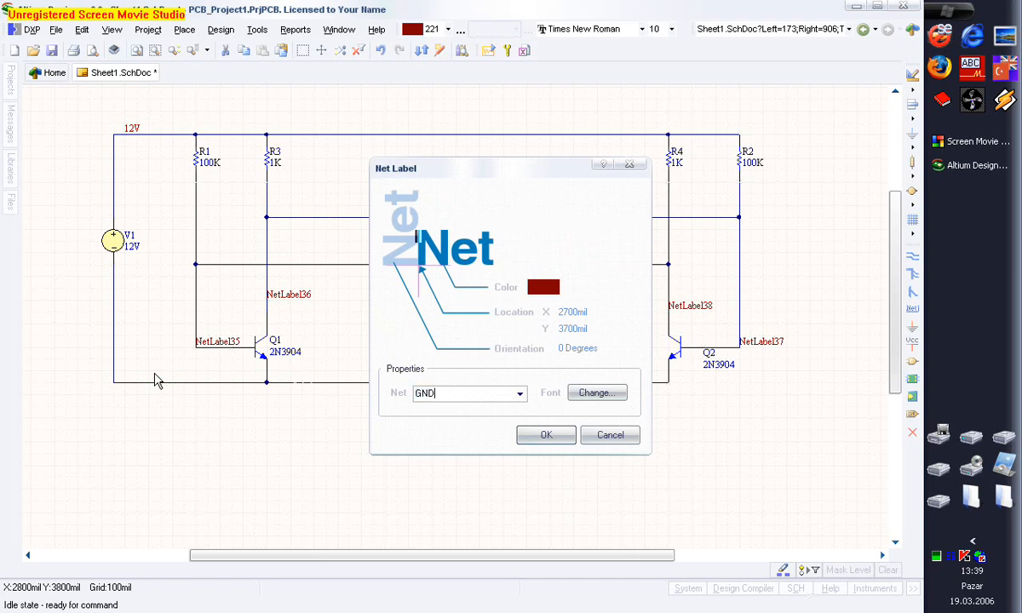
text(D)
key(Return)
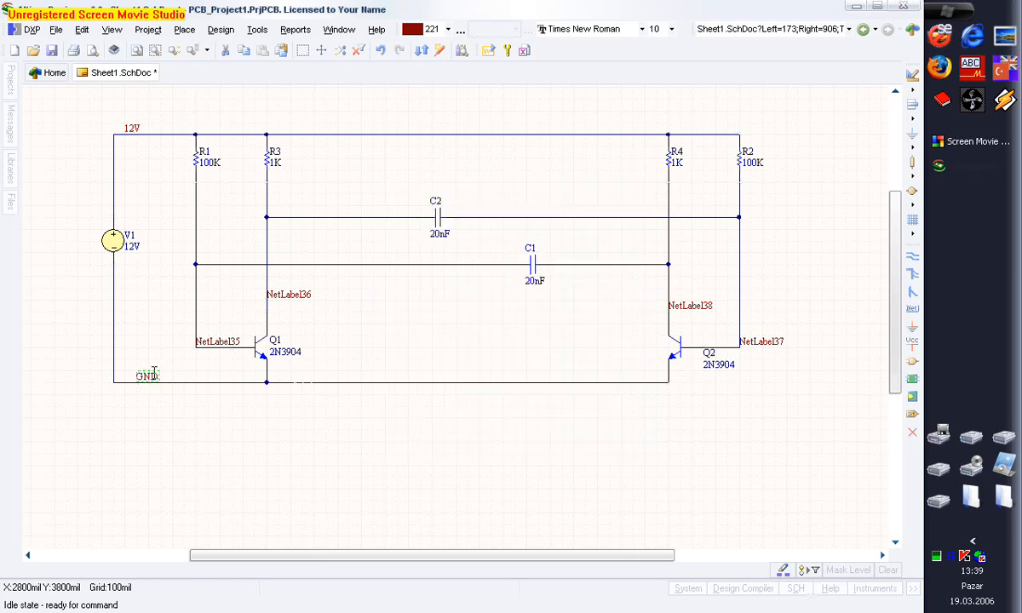
- Rename the net label on Q1's base wire as Q1B and the one on its collector wire as Q1C
double_click(215, 341)
text(Q1B)
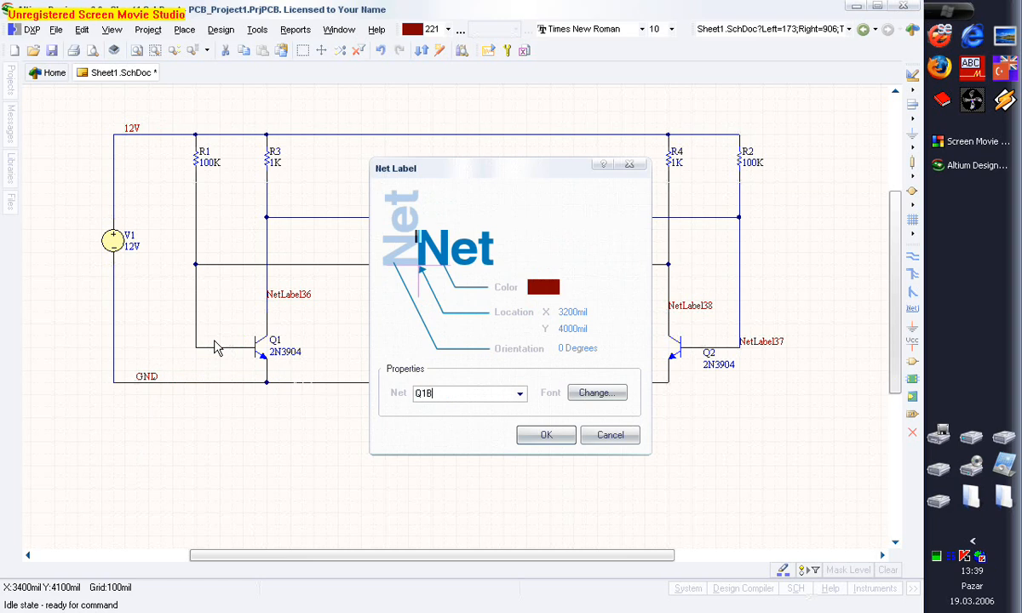
key(Return)
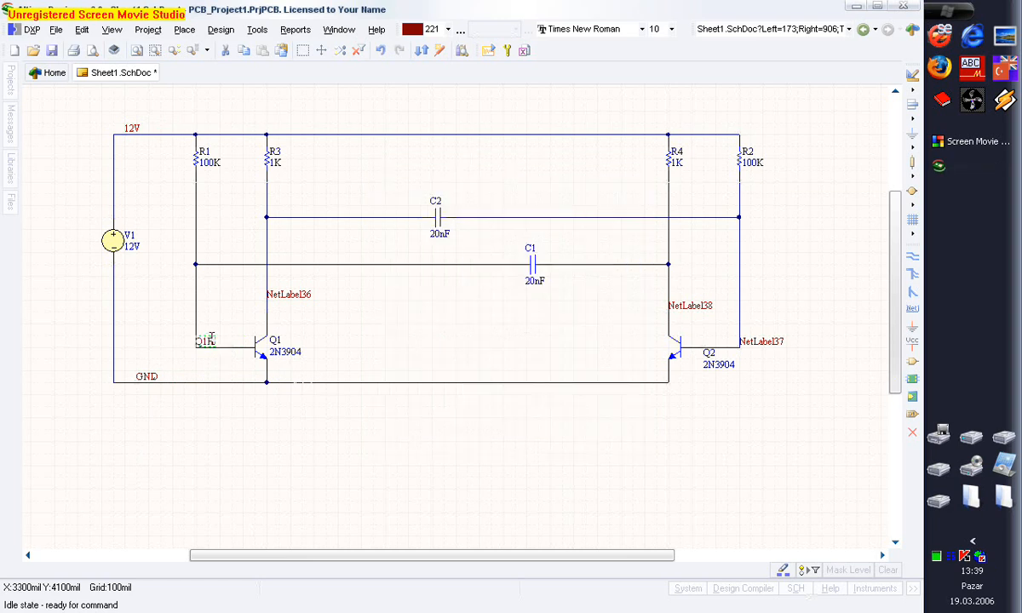
double_click(294, 295)
text(Q1B)
key(Return)
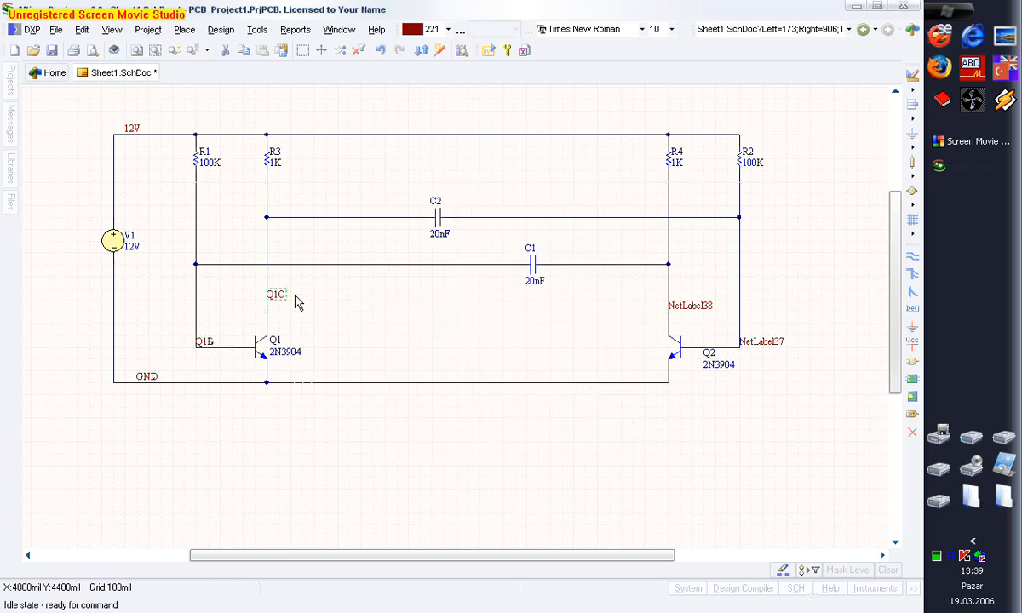
- Rename the net label on Q2's base wire as Q2B and the one on its collector wire as Q2C
double_click(763, 352)
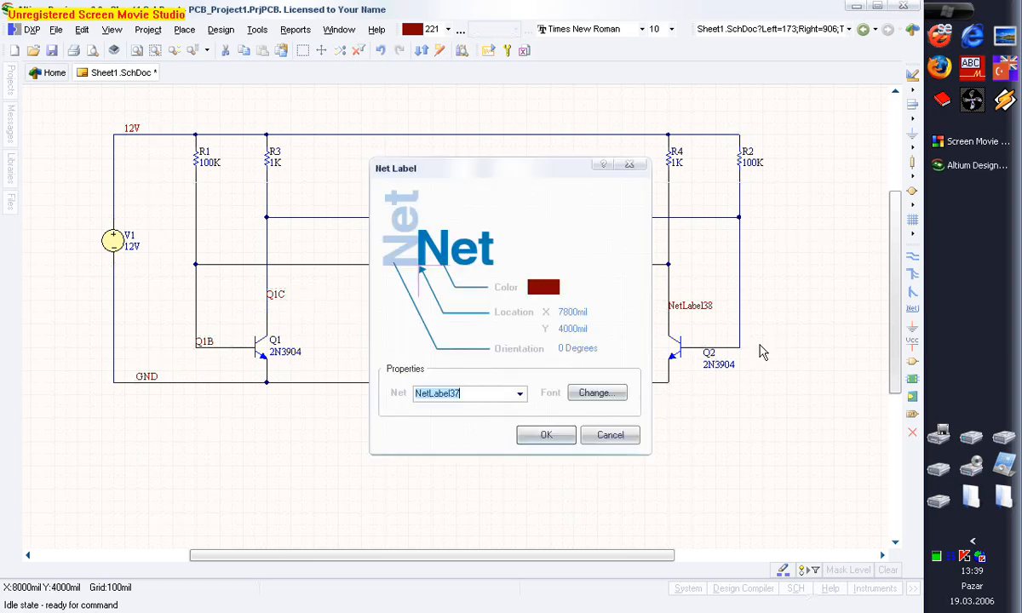
text(Q2B)
key(Return)
double_click(697, 309)
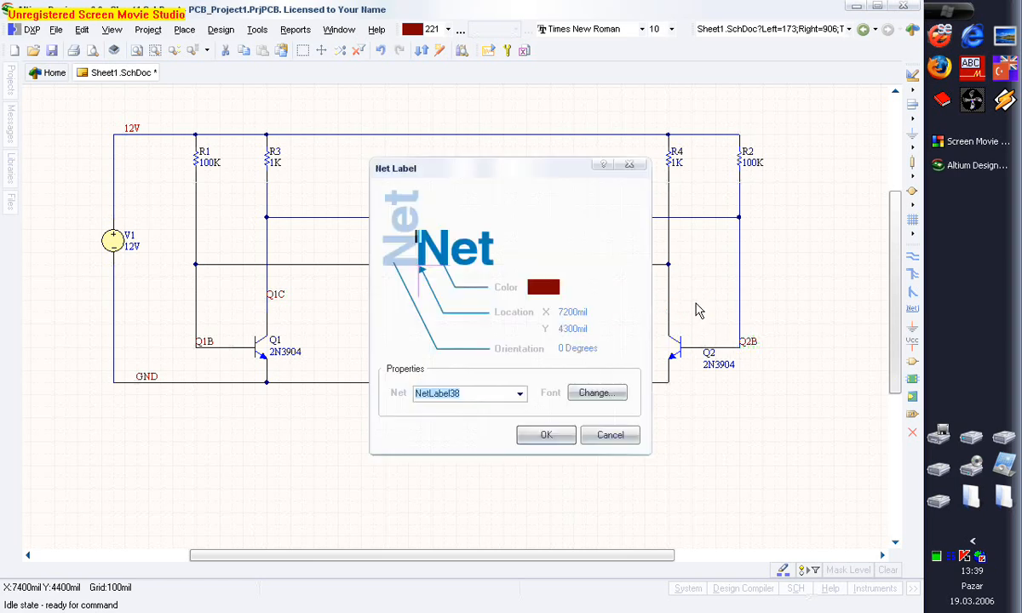
text(Q2C)
key(Return)
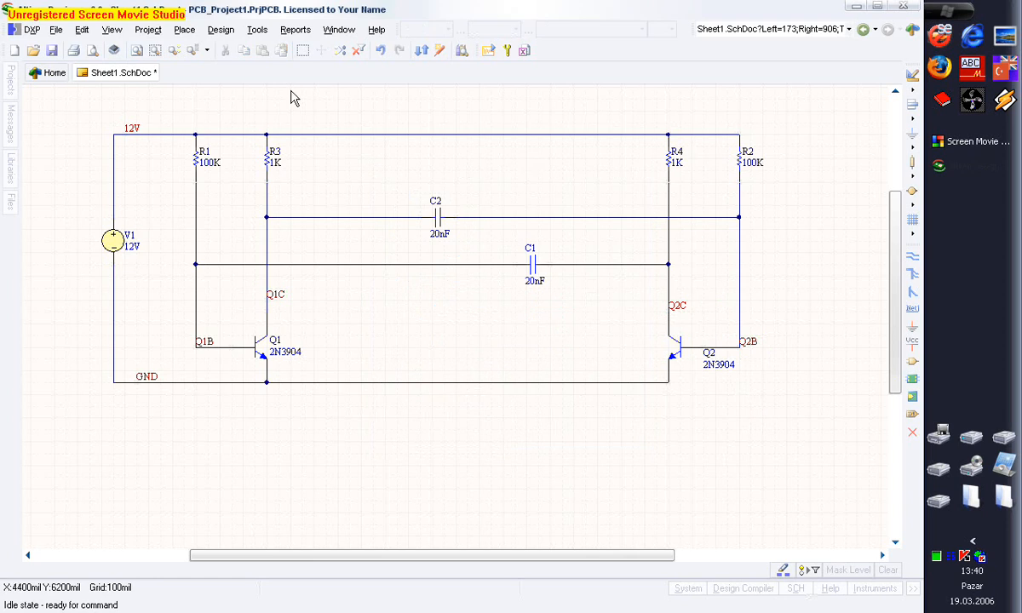
click(137, 51)
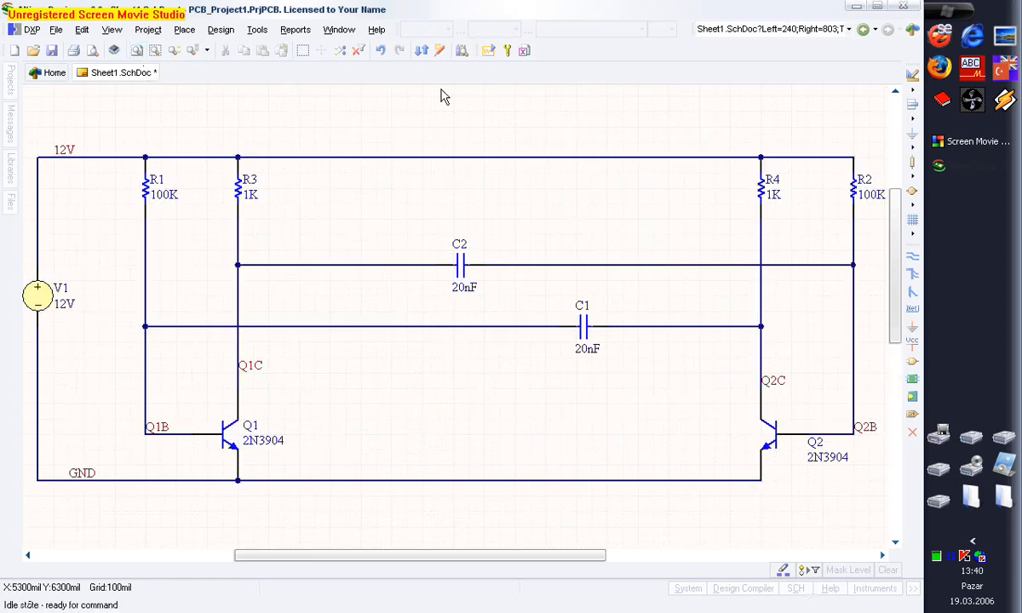
click(149, 30)
mouse_move(225, 32)
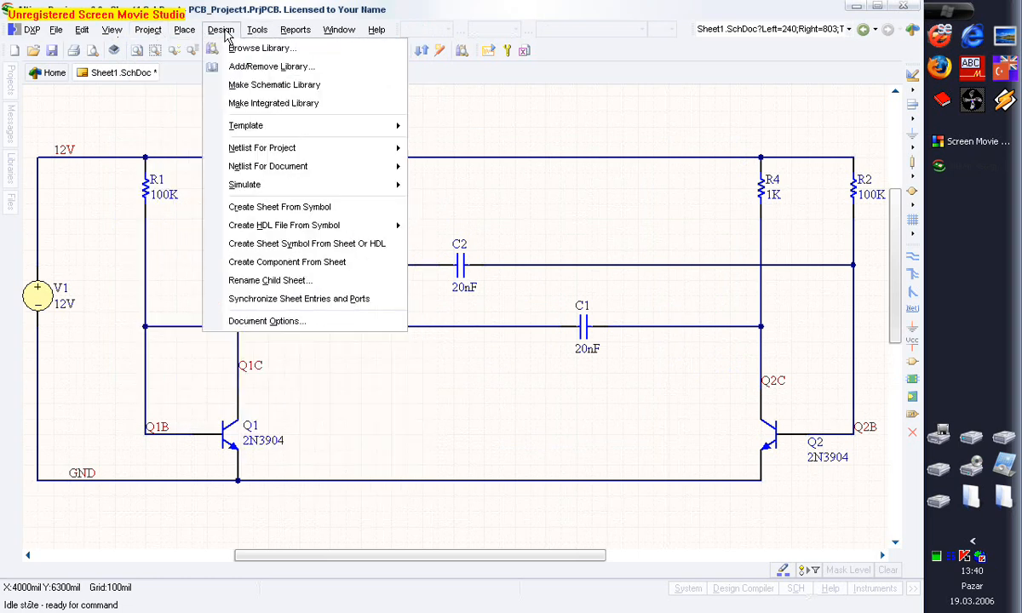
mouse_move(279, 184)
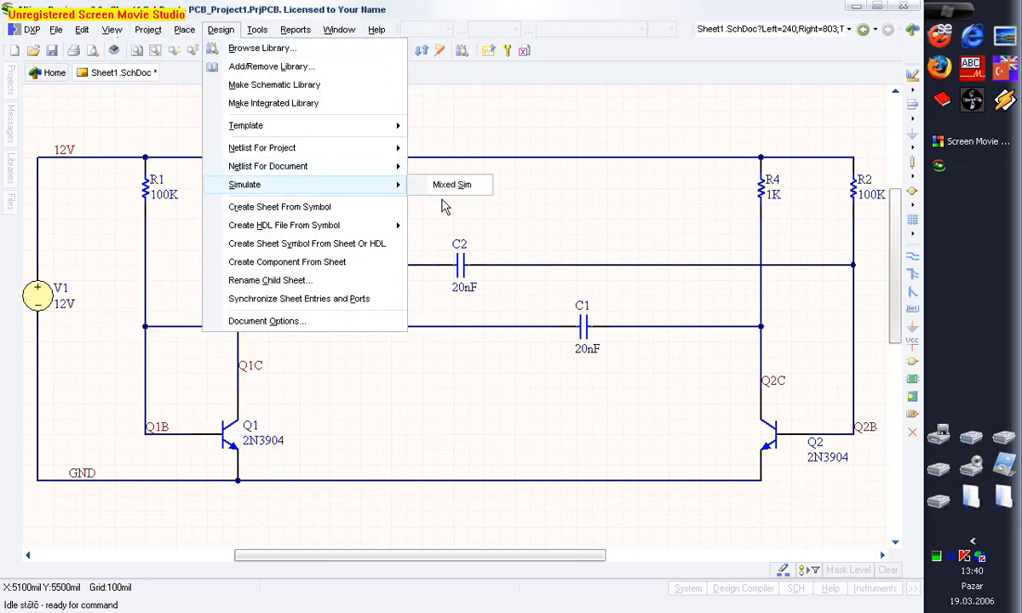
click(479, 114)
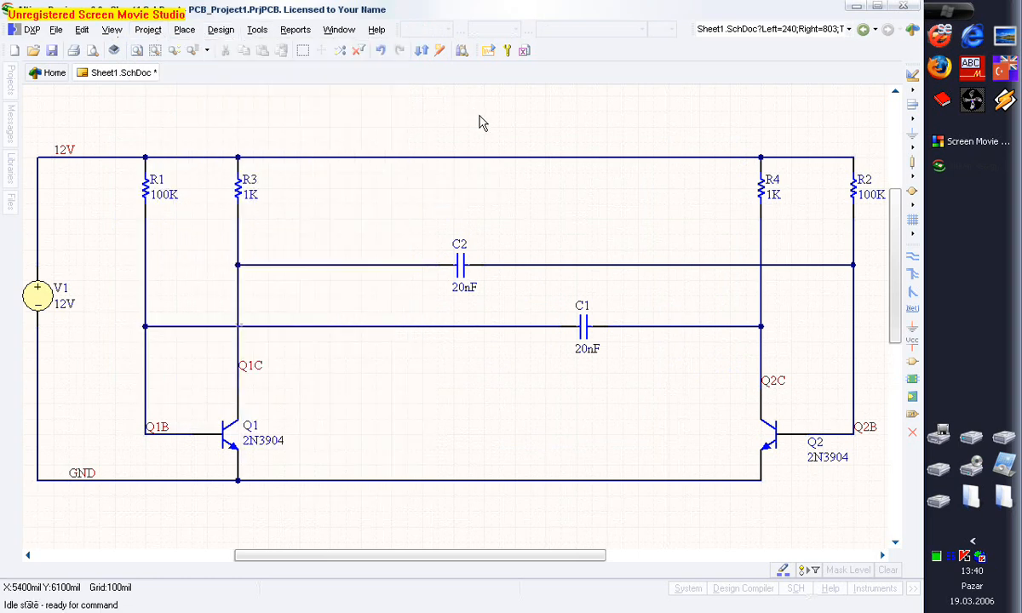
- Start the mixed-signal simulation setup and, for saving the project, create and open a desktop folder named Astable Multiviratör
click(508, 53)
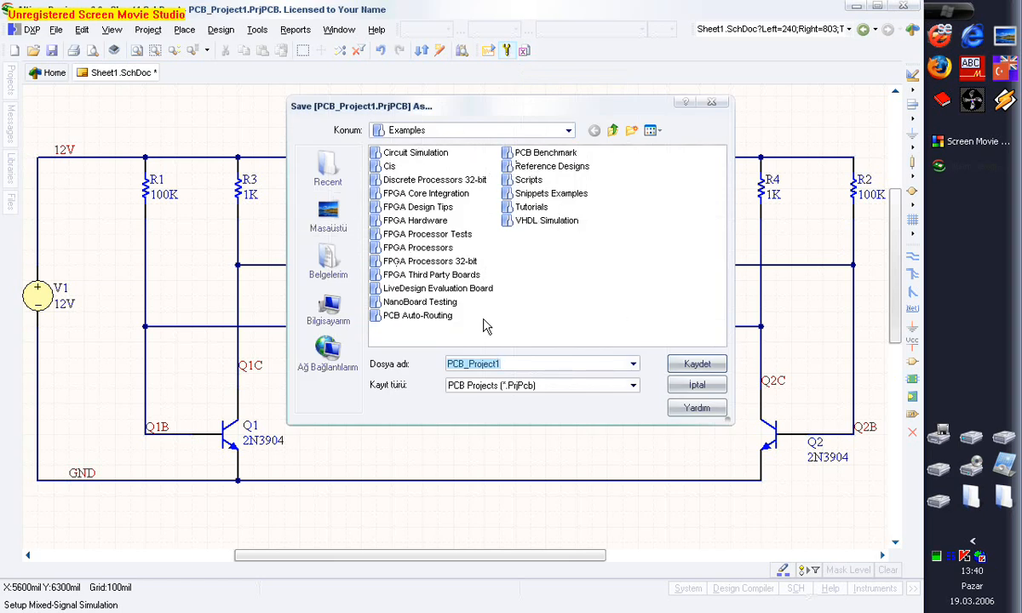
click(329, 214)
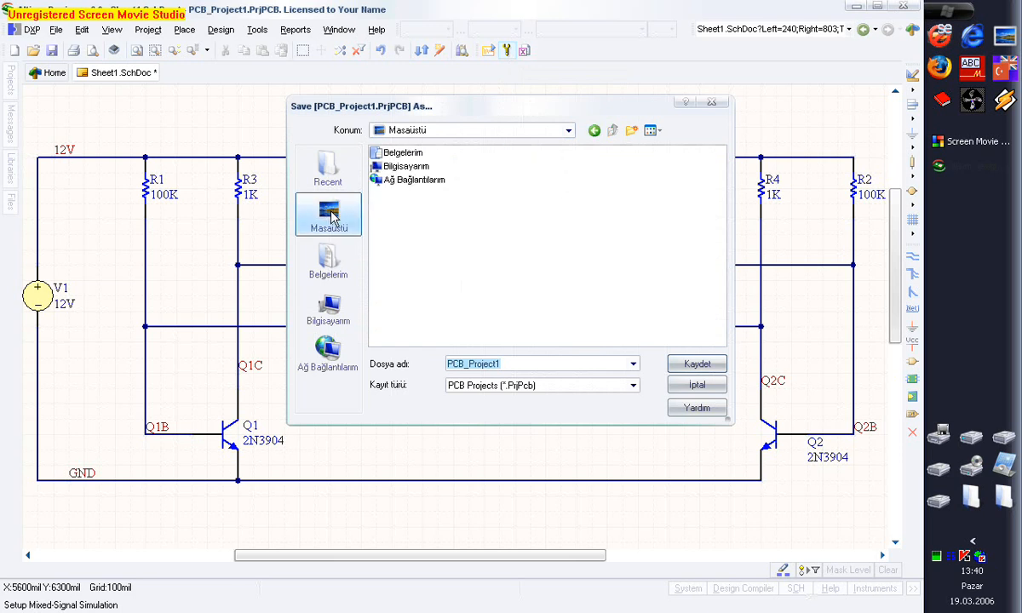
right_click(457, 267)
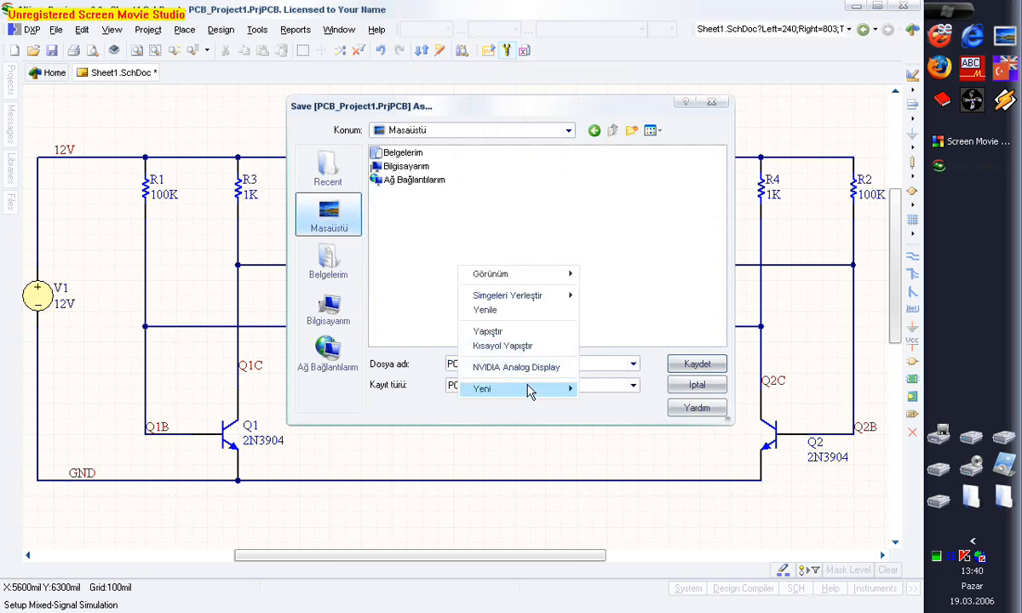
mouse_move(527, 387)
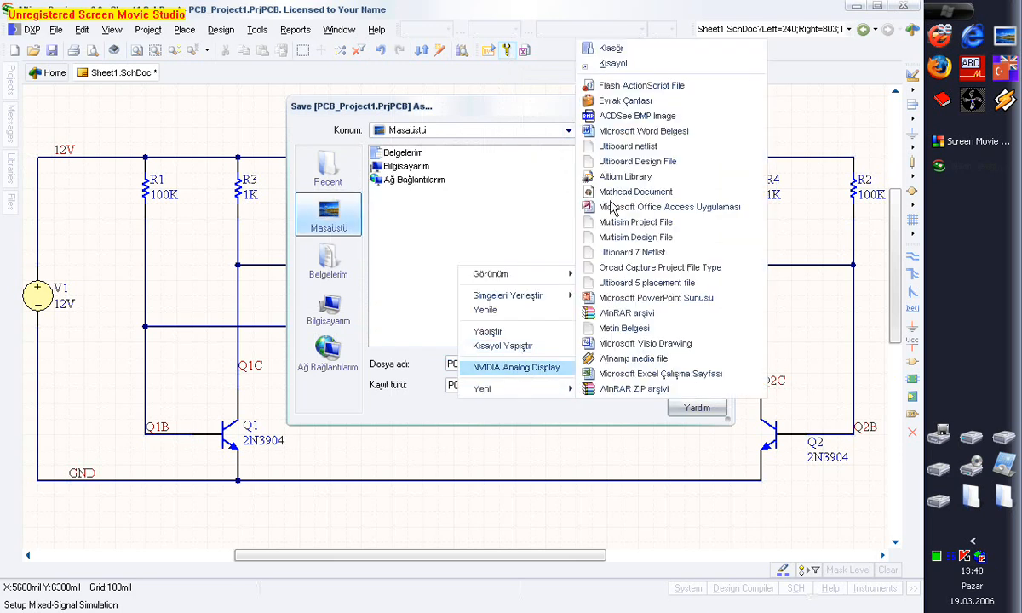
click(610, 43)
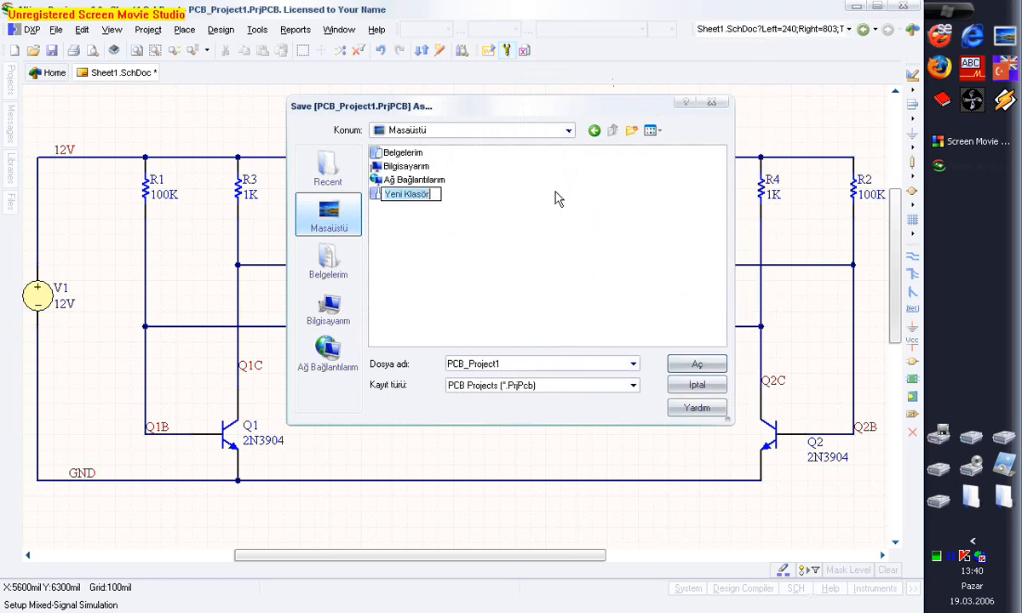
text(Ast)
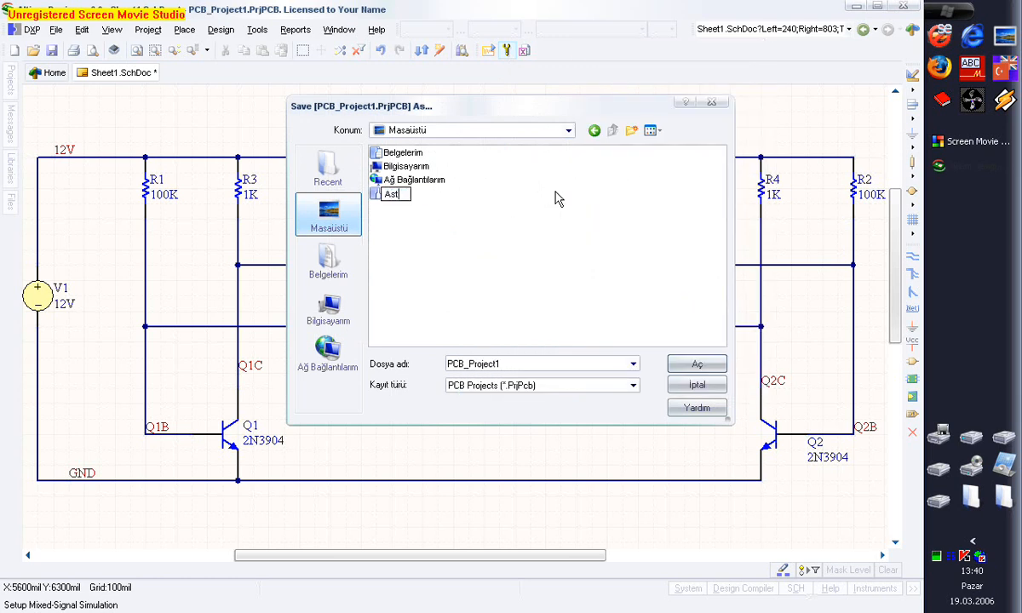
text(able Multivibratör)
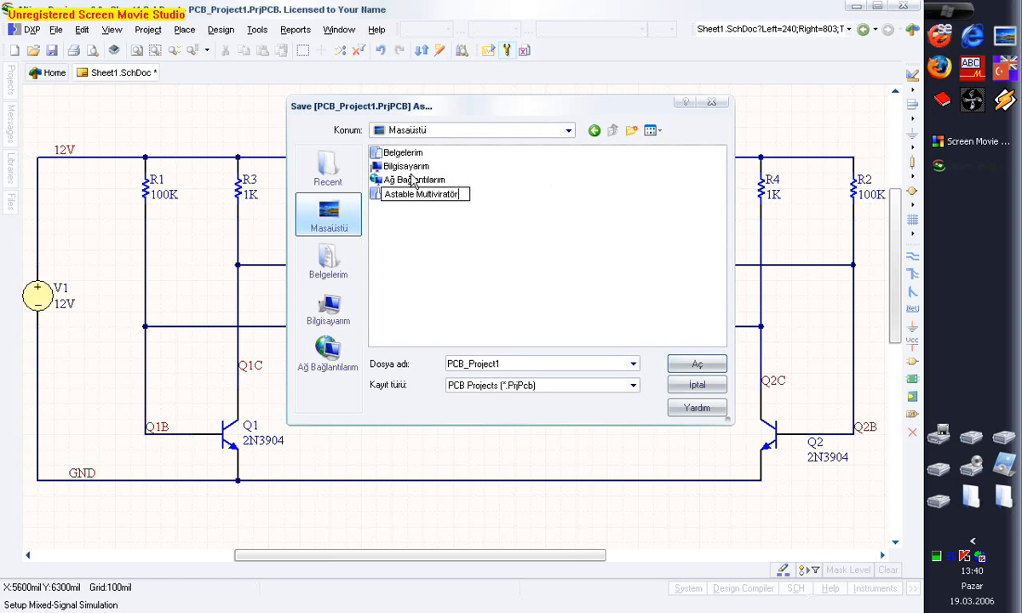
double_click(378, 196)
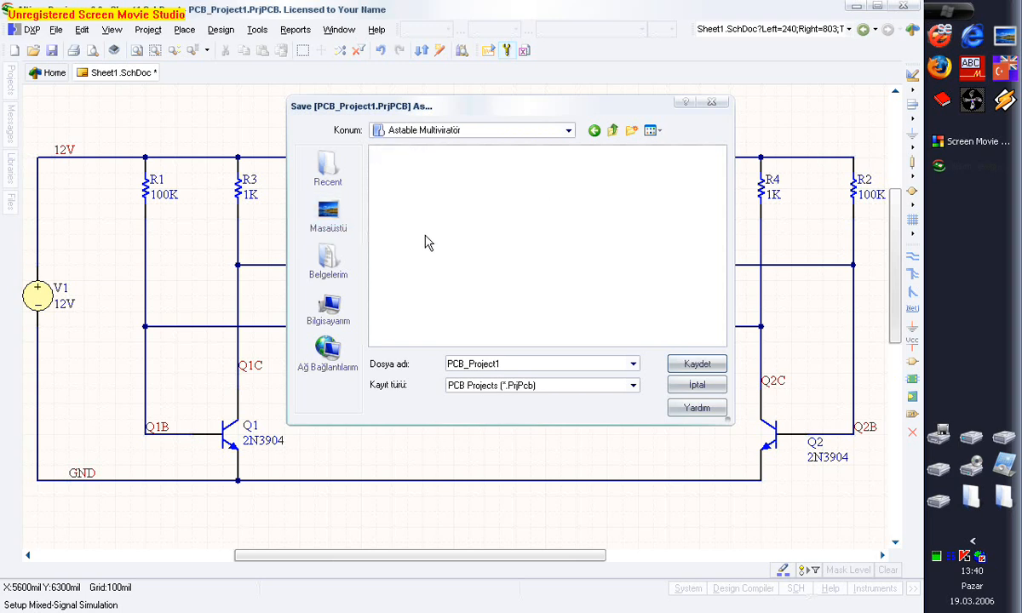
- Save the PCB project in the new folder under the file name Astable Multivibrator
text(A)
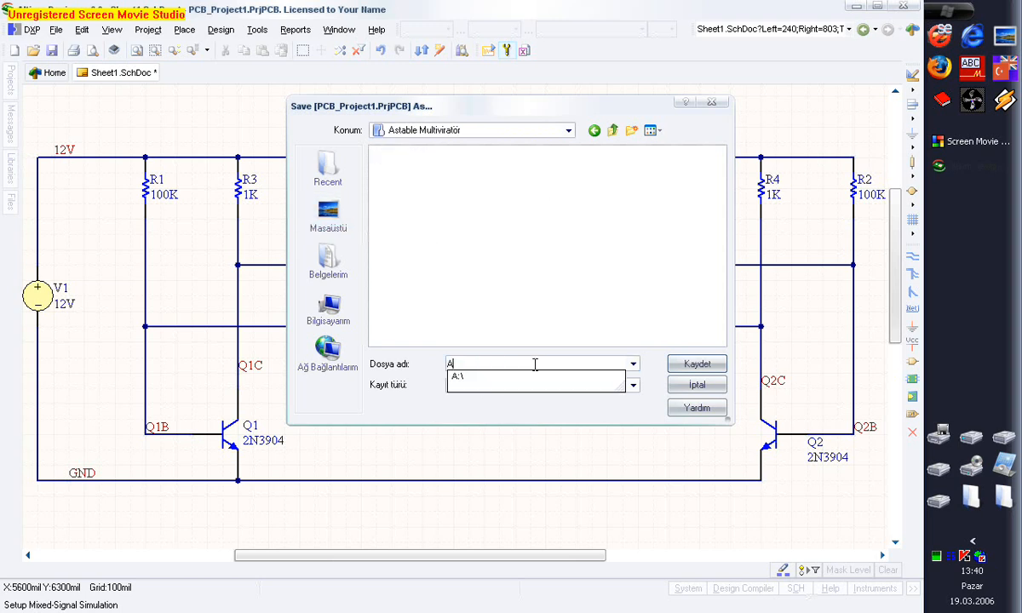
text(stable Multivibrator)
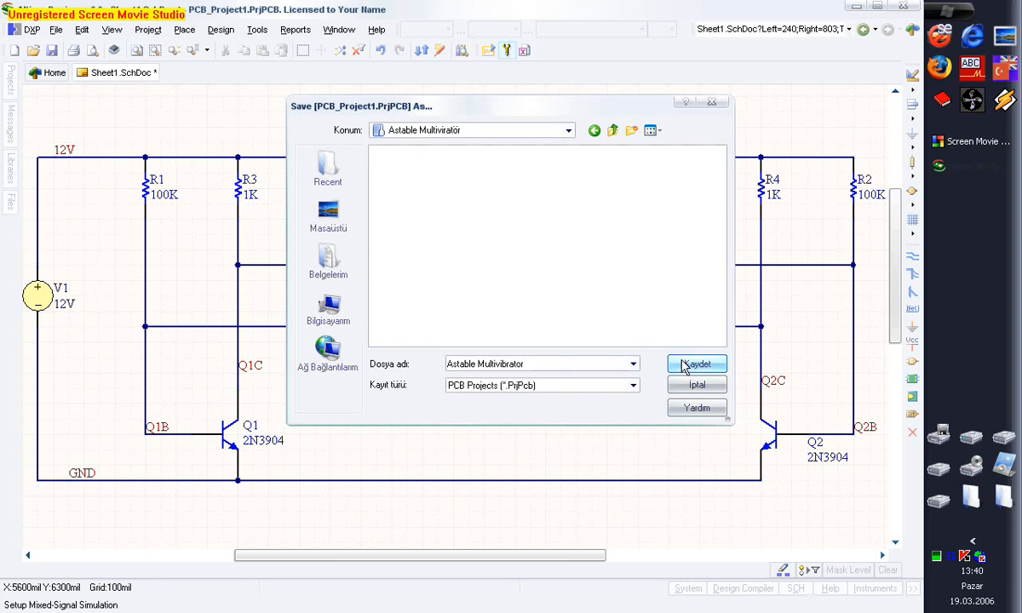
click(687, 366)
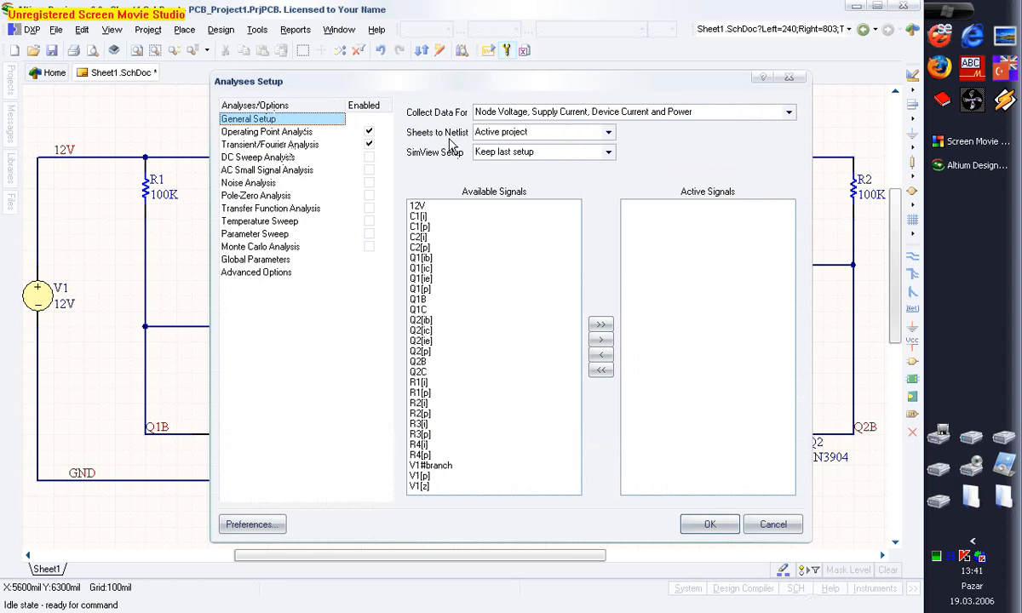
- Collect data for Node Voltage and Supply Current only and make all available signals active
click(788, 111)
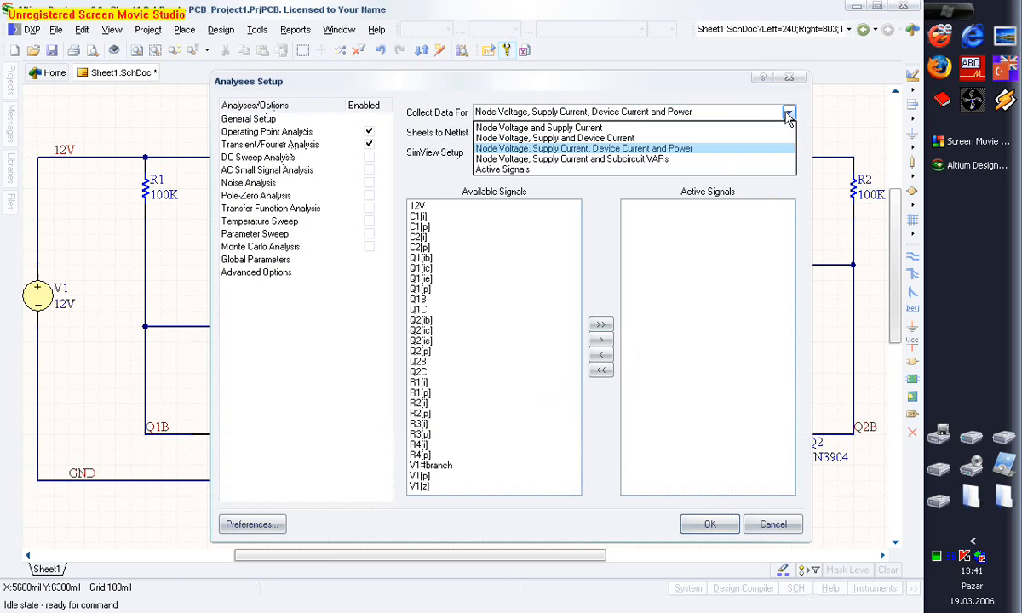
click(552, 129)
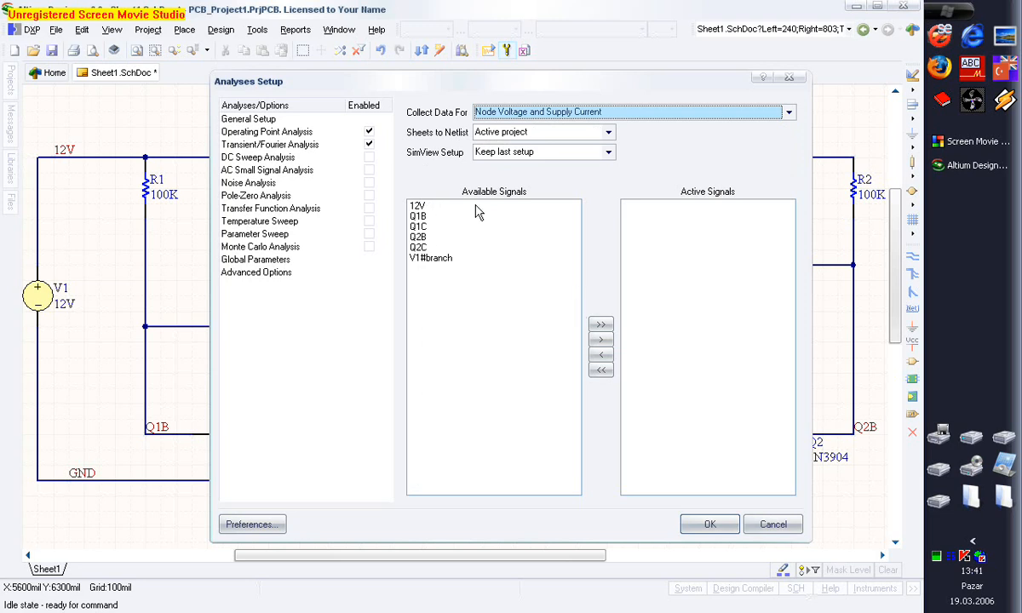
click(415, 206)
click(435, 219)
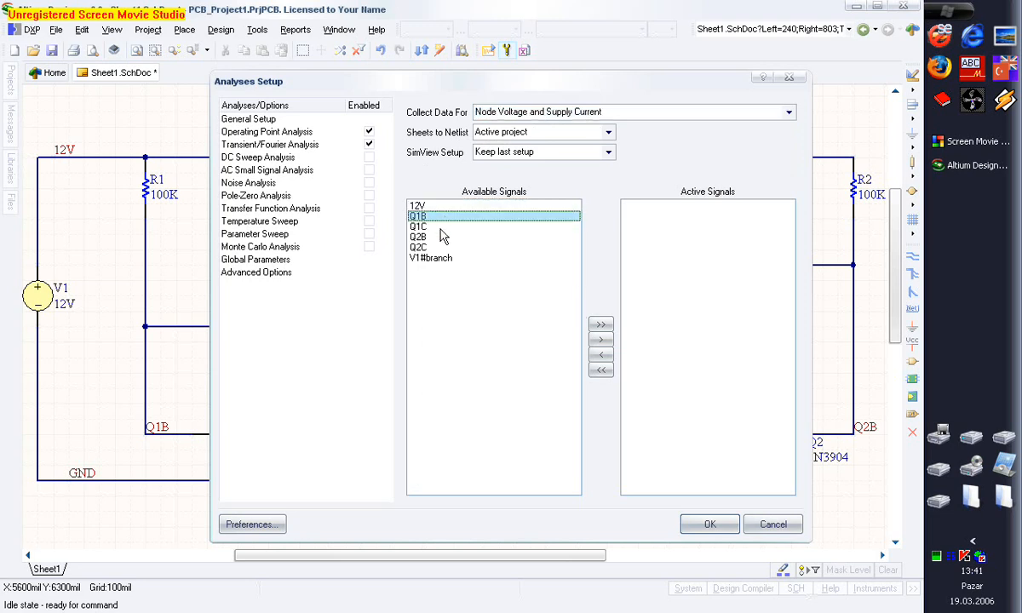
click(441, 228)
click(444, 240)
click(447, 248)
click(444, 258)
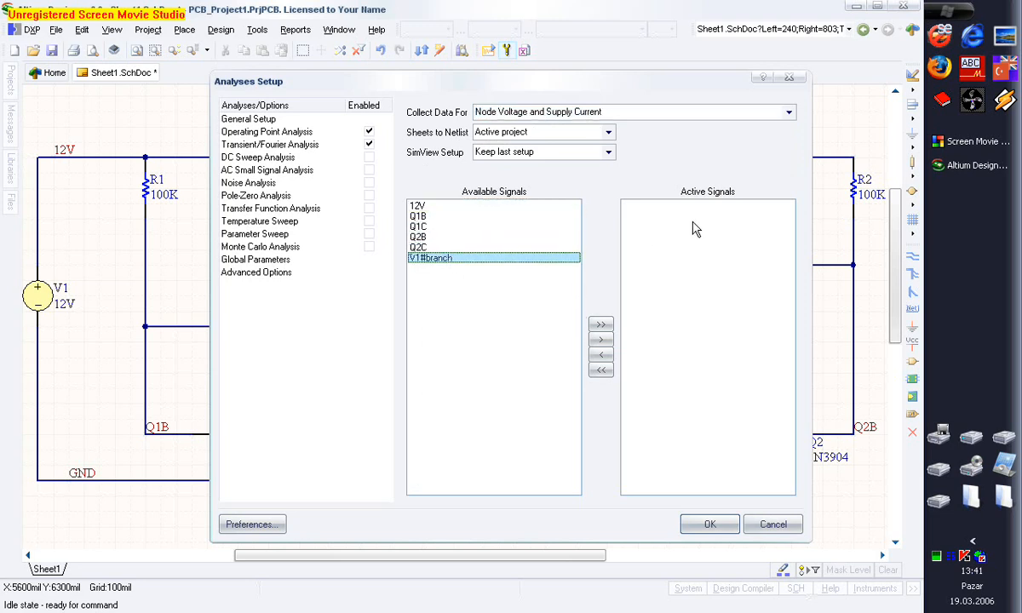
click(601, 325)
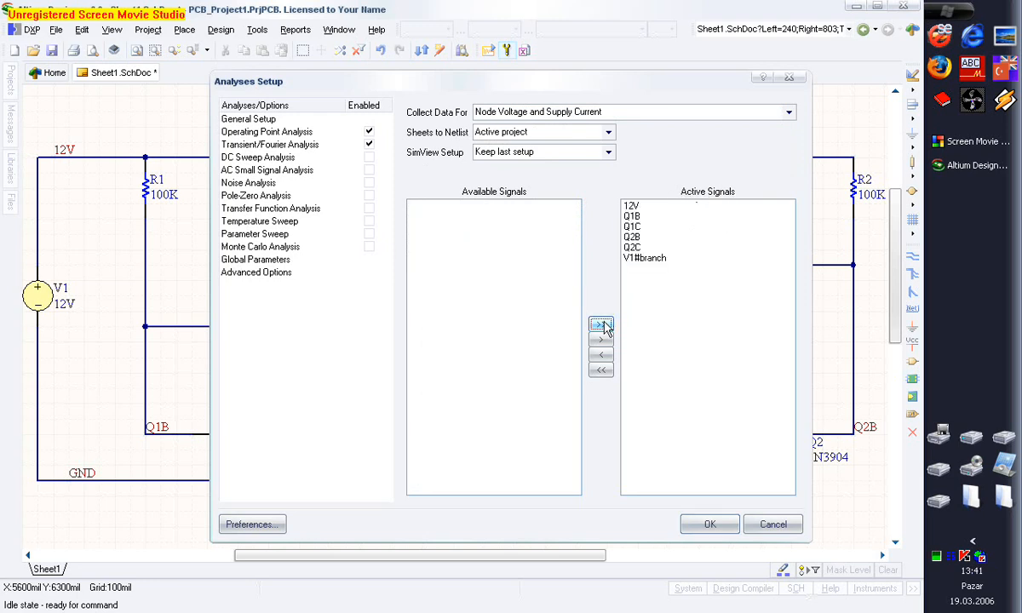
- In the Transient/Fourier analysis, turn off the transient defaults and set the transient stop time to 10m
click(298, 148)
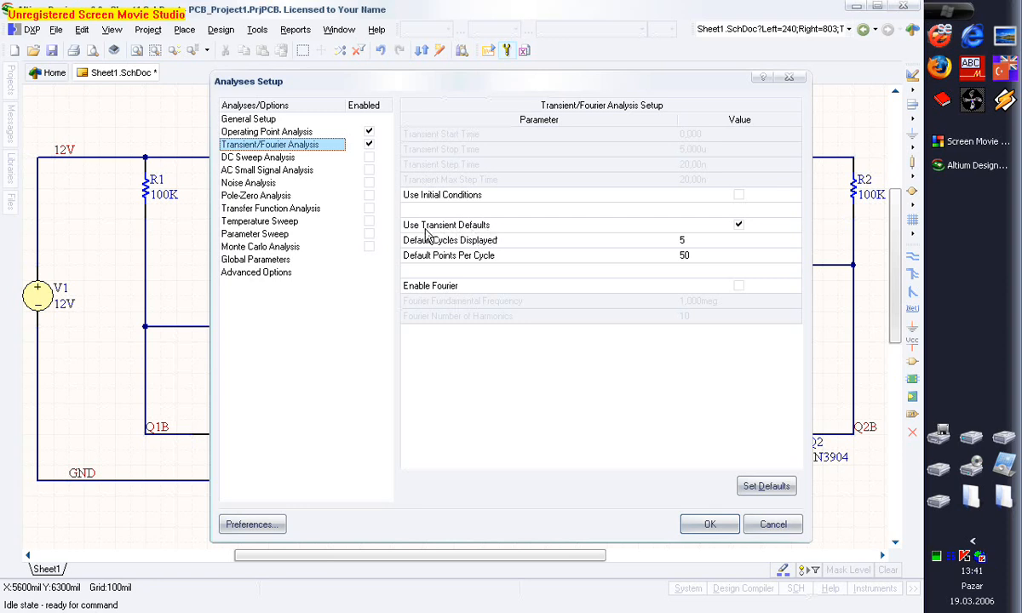
click(739, 226)
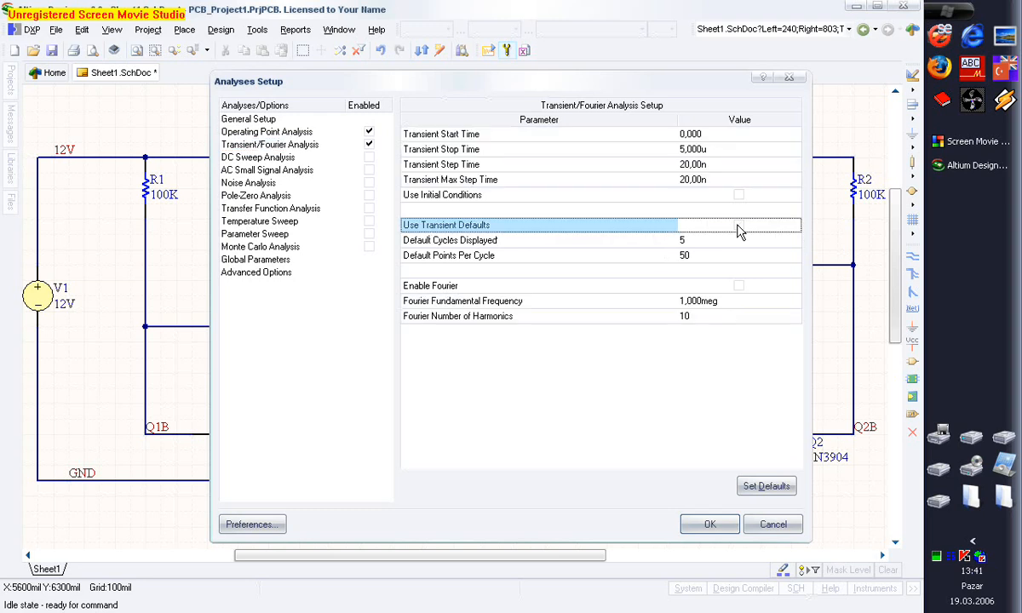
click(720, 153)
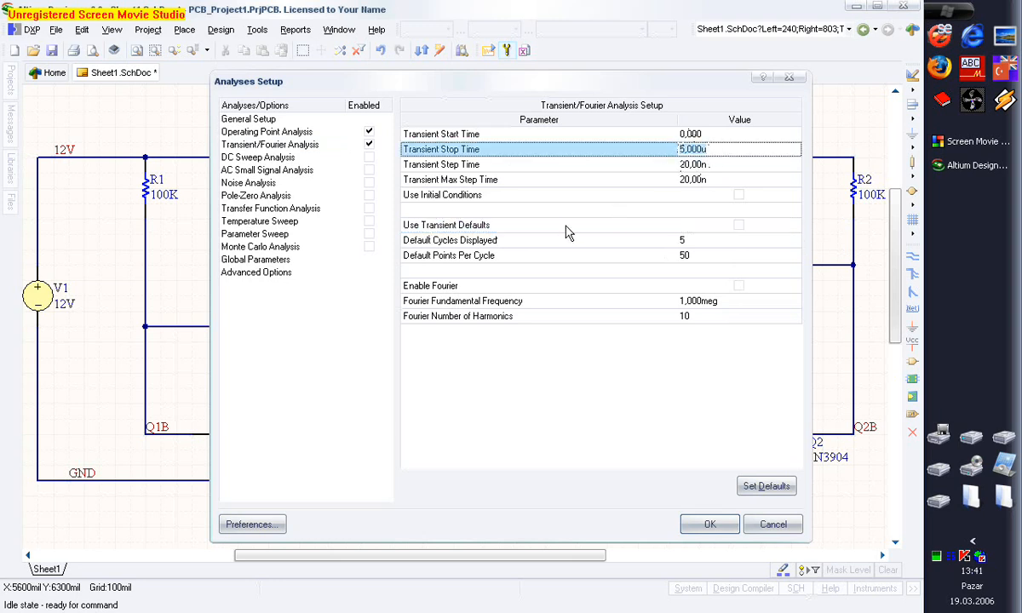
text(10,00)
text(m)
- Set both the transient step time and the transient max step time to 10u and accept the analyses setup
click(715, 165)
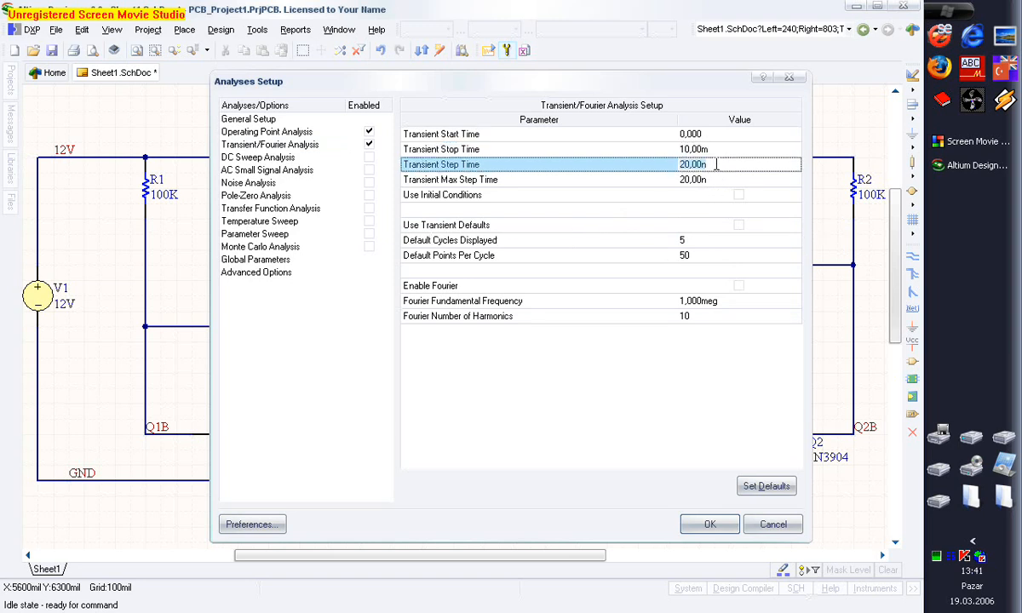
drag(716, 164, 681, 165)
text(10u)
click(707, 180)
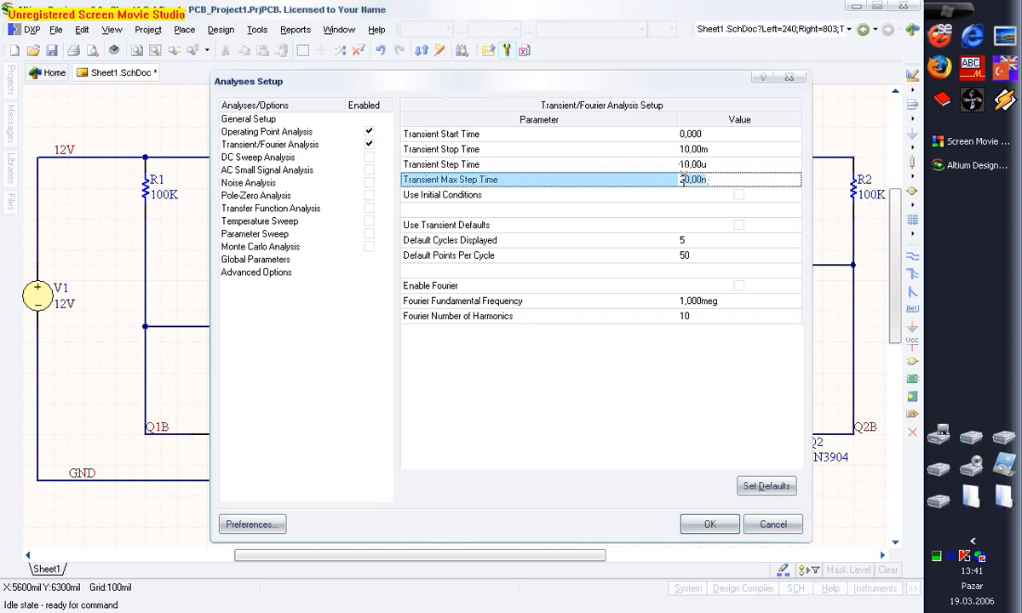
key(BackSpace)
click(281, 120)
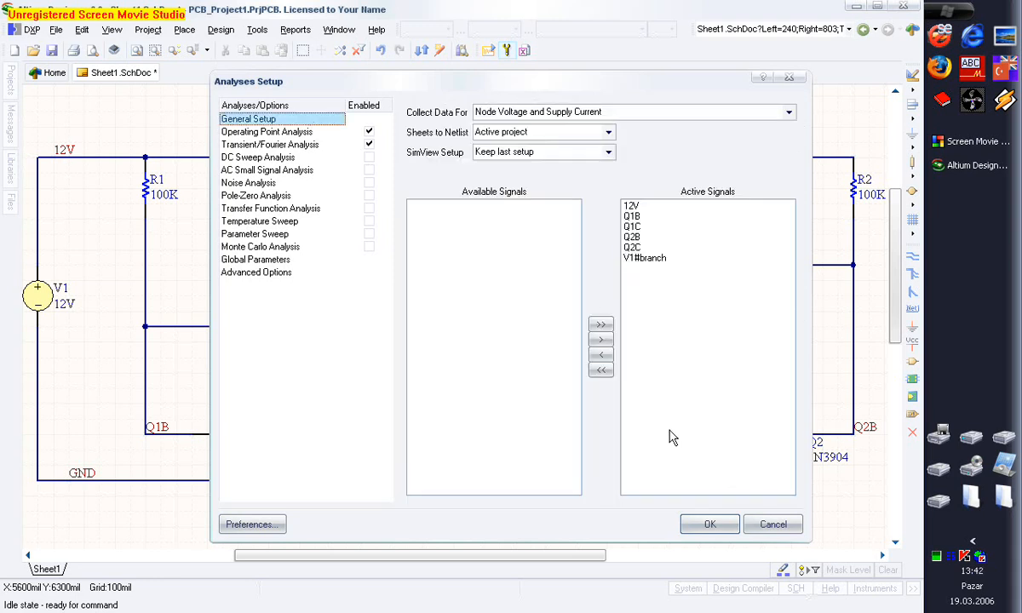
click(707, 526)
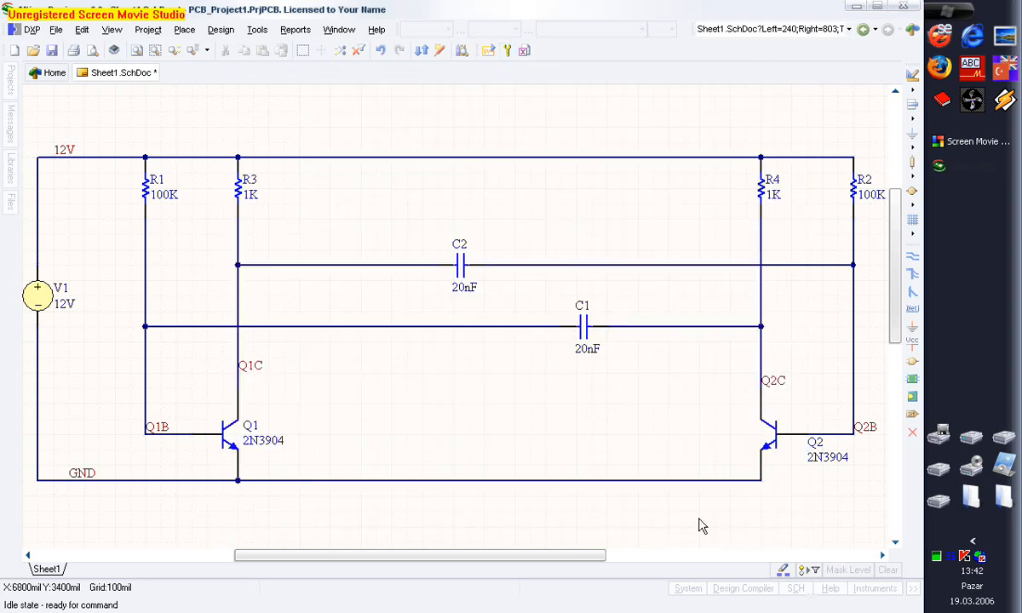
- Generate the SPICE netlist for the project and look through the output messages with a wider Class column
click(524, 51)
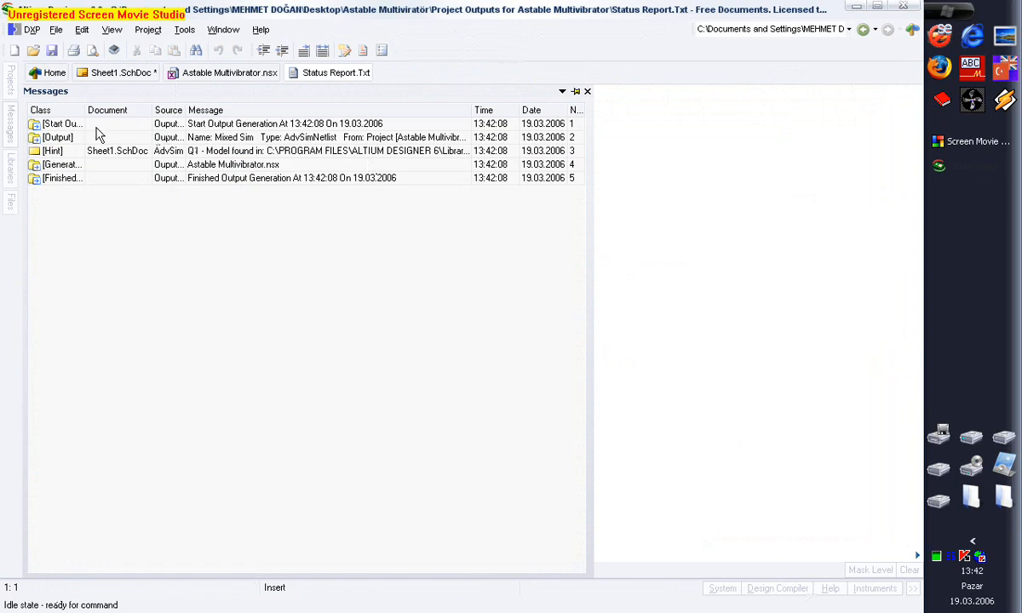
click(70, 140)
click(68, 164)
click(68, 177)
click(61, 151)
drag(83, 105, 103, 107)
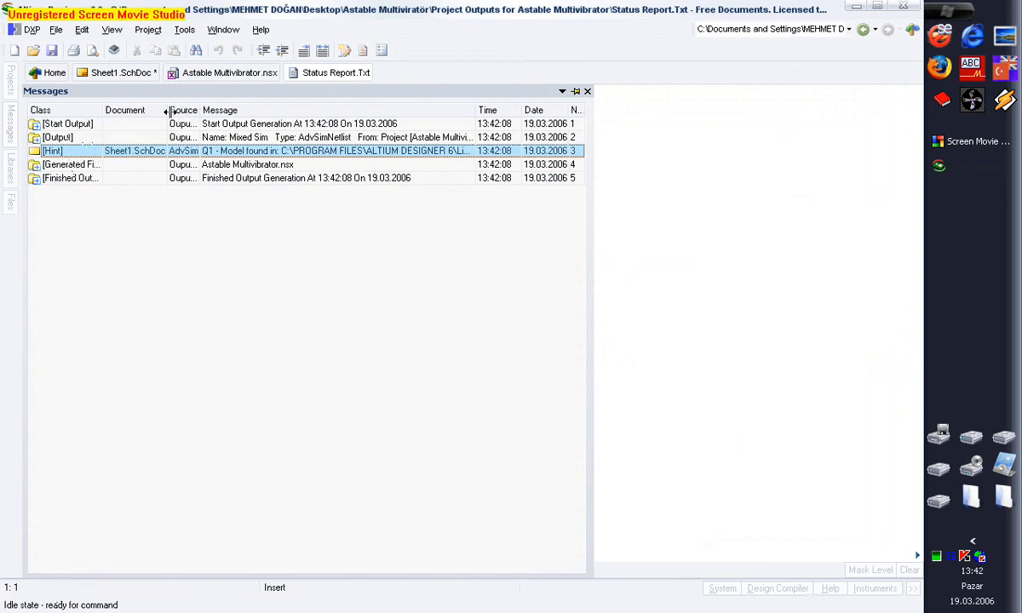
click(223, 124)
click(260, 184)
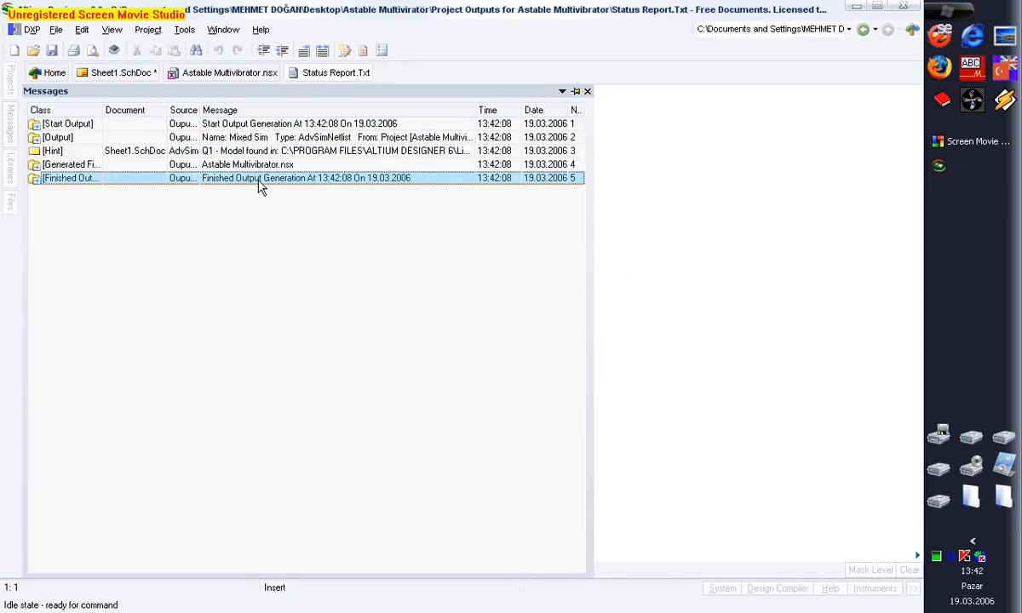
- Look over the generated netlist and the status report and close both documents
click(241, 75)
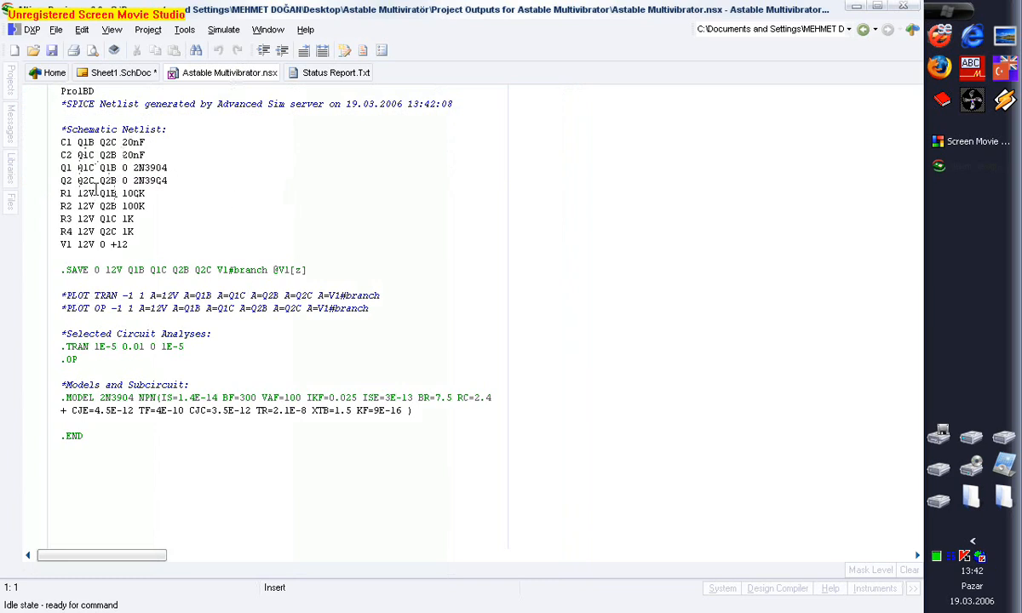
click(295, 73)
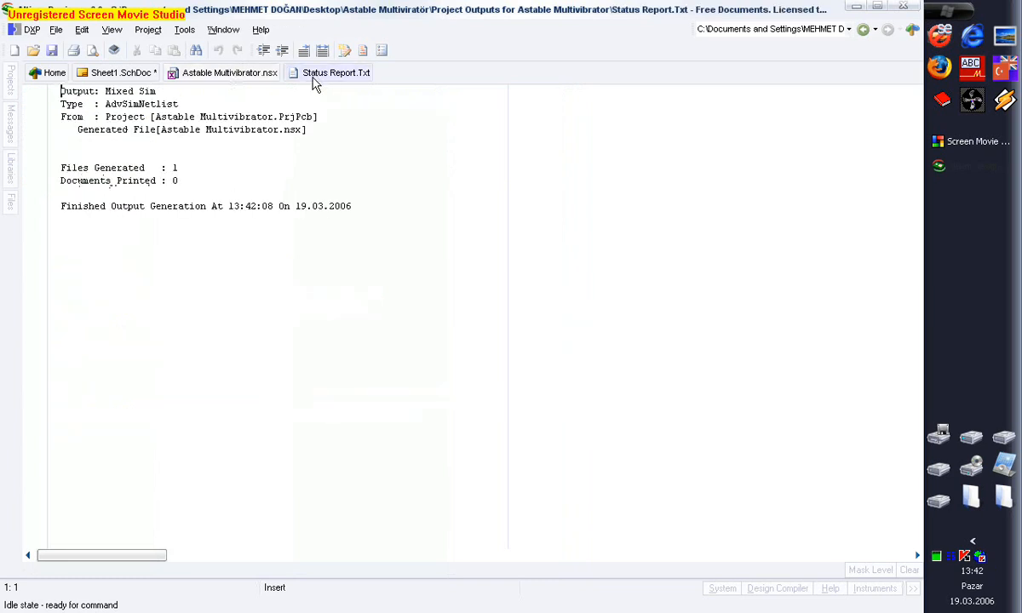
right_click(304, 75)
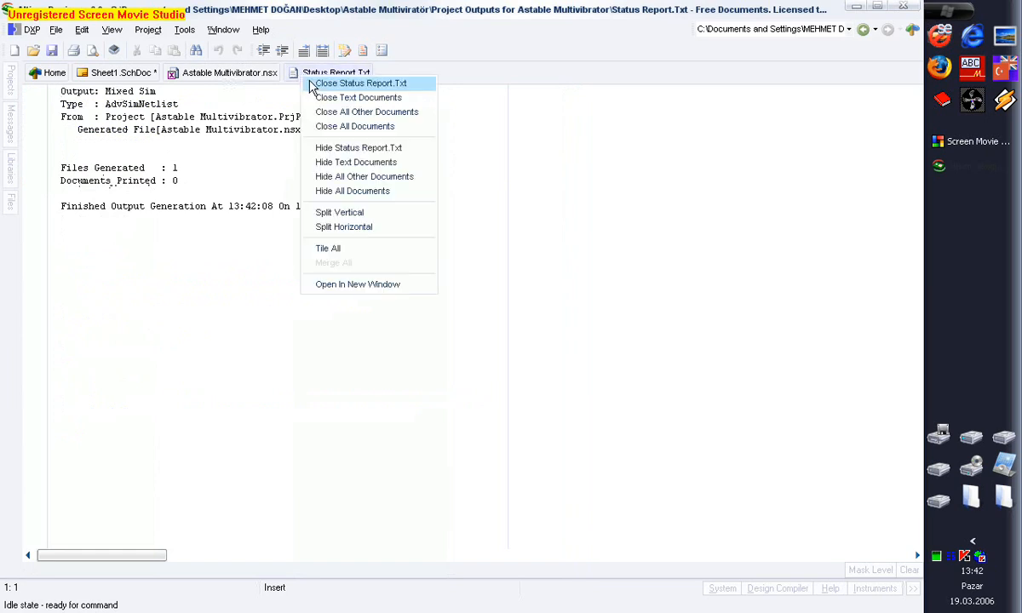
click(358, 84)
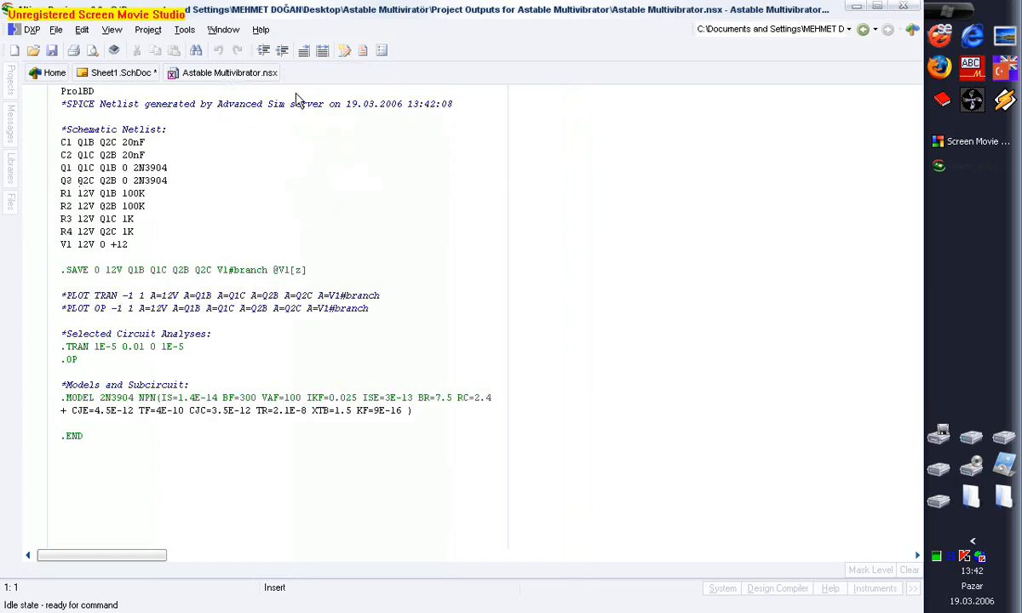
right_click(239, 75)
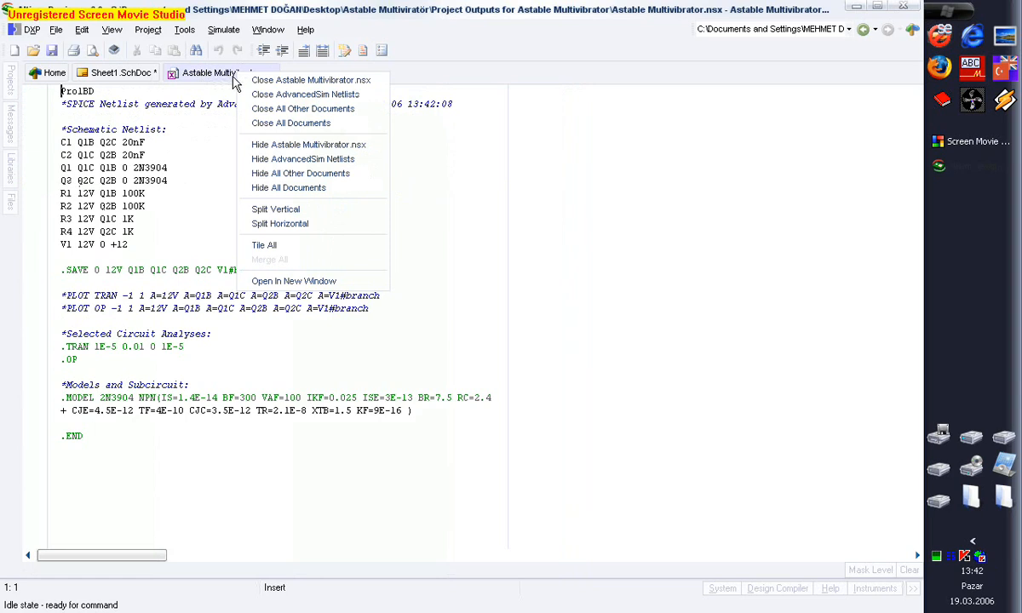
right_click(206, 74)
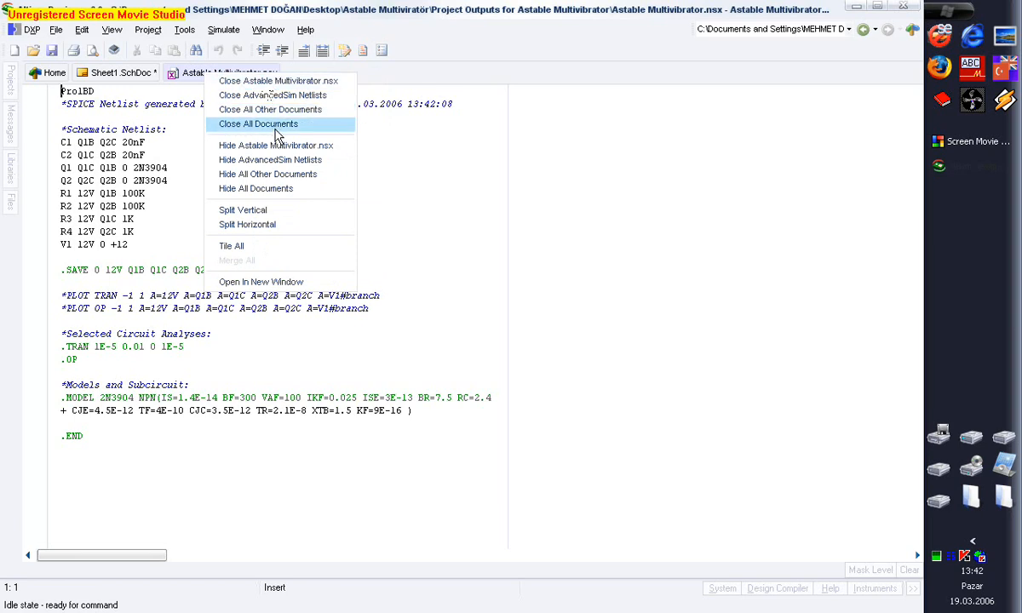
click(264, 82)
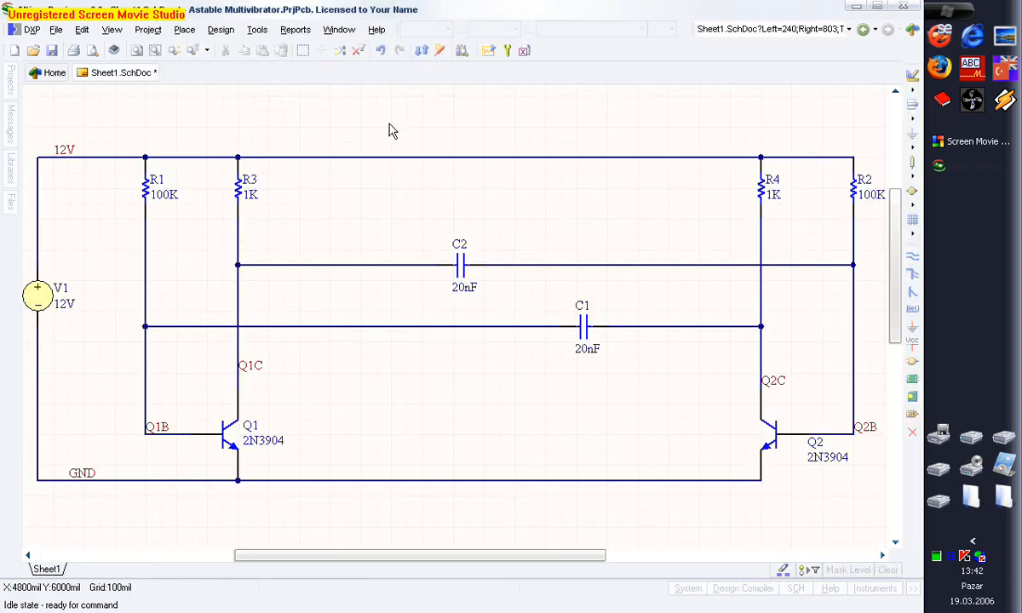
click(223, 31)
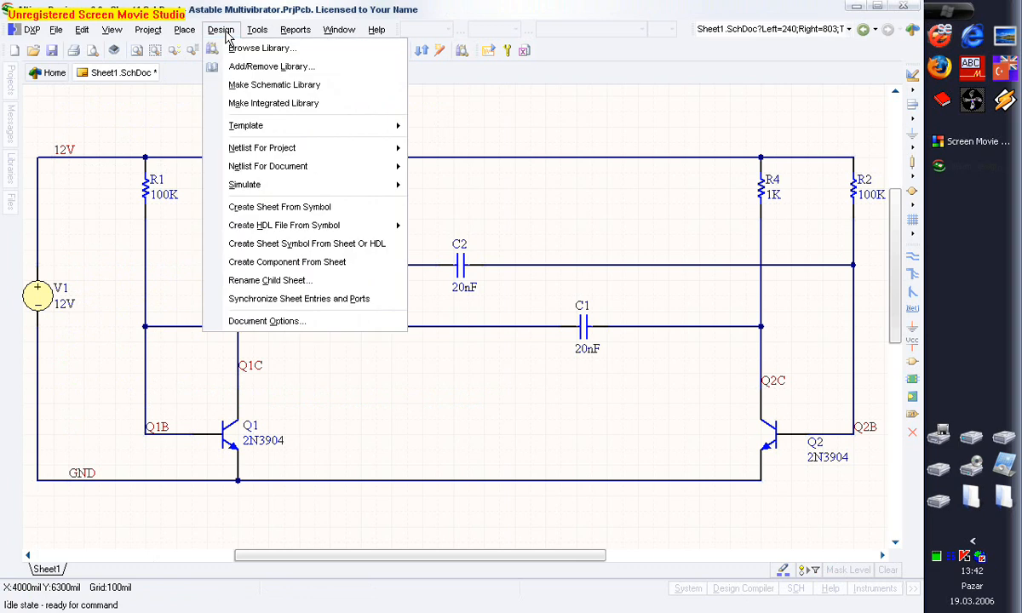
mouse_move(382, 184)
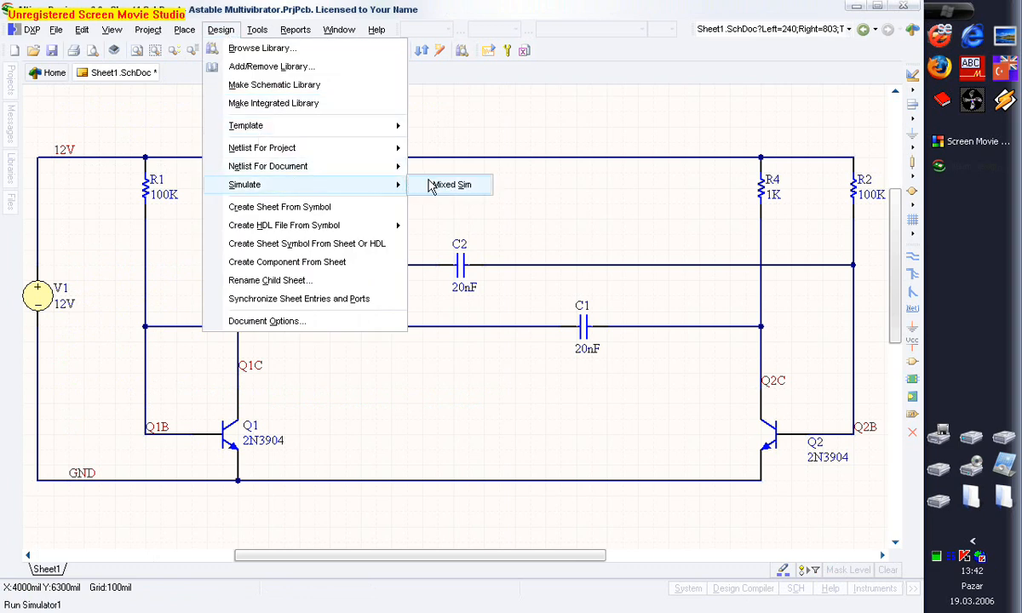
click(450, 124)
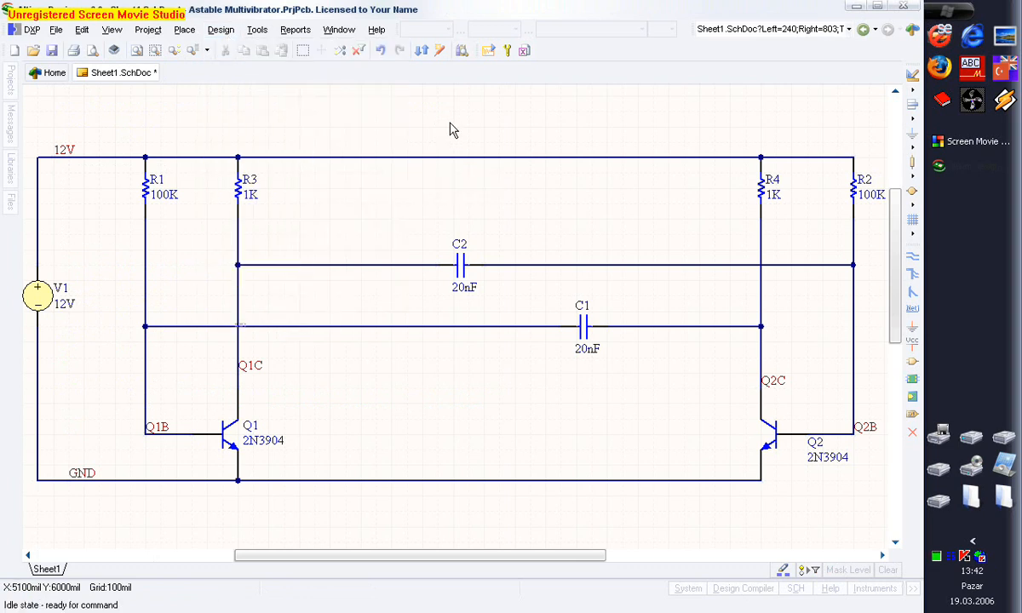
- Run the mixed-signal simulation of the schematic and display the operating point results
click(489, 52)
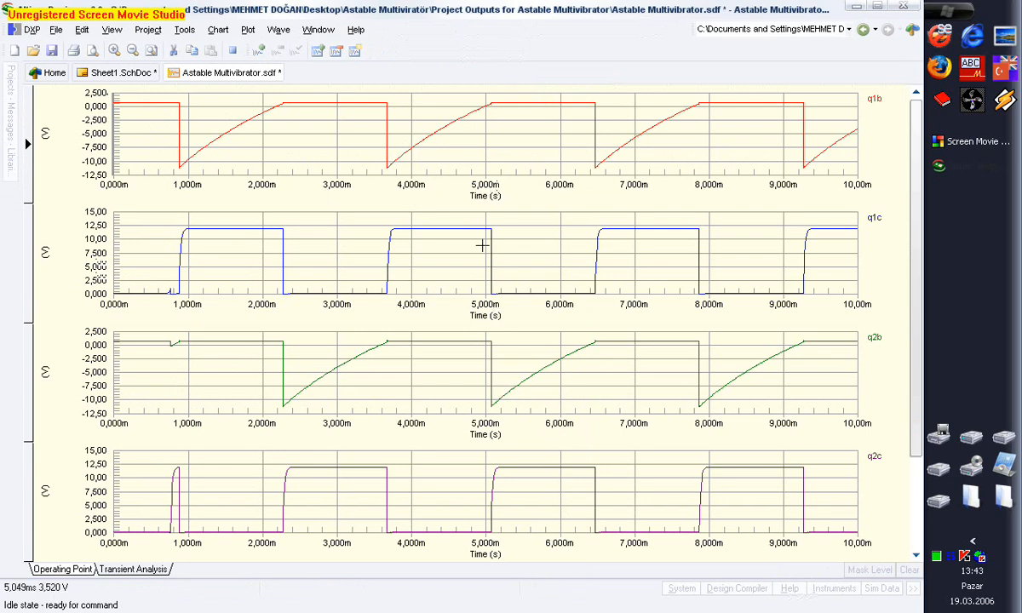
click(63, 569)
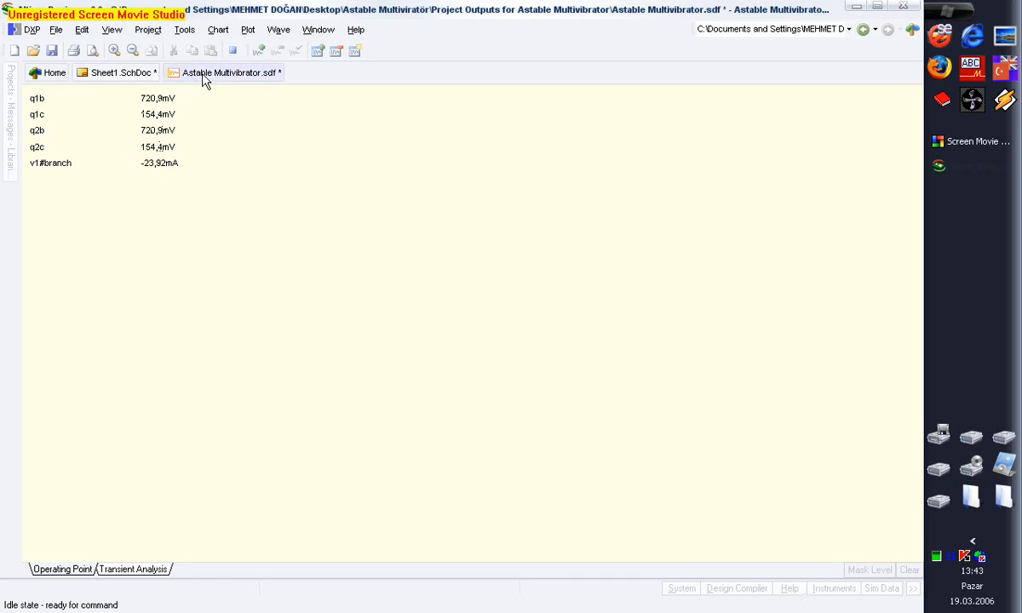
- Save the simulation data under the file name Astable Multivibrator in the project outputs folder and display the transient waveforms
click(51, 52)
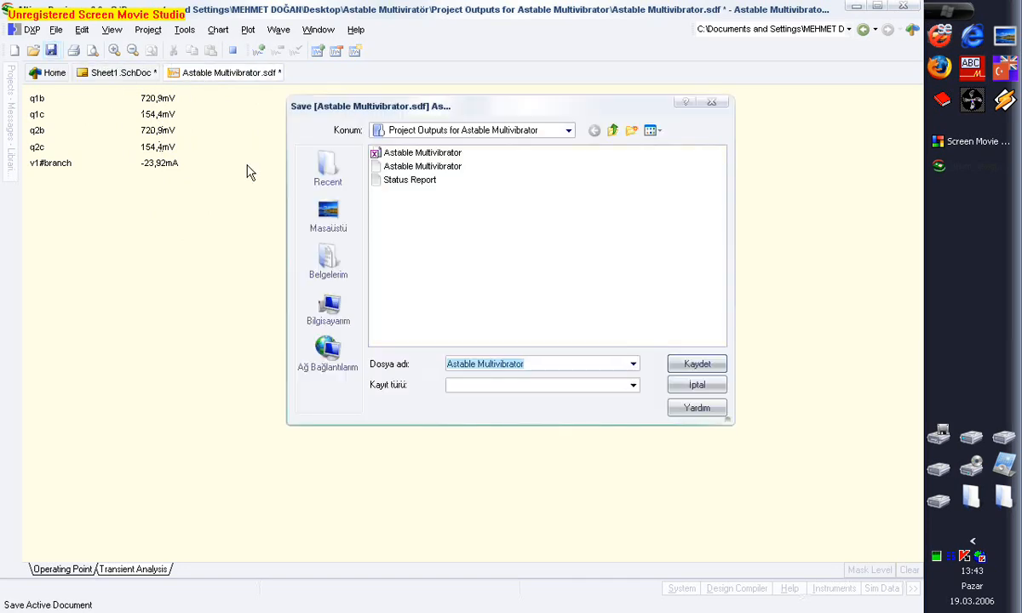
click(677, 361)
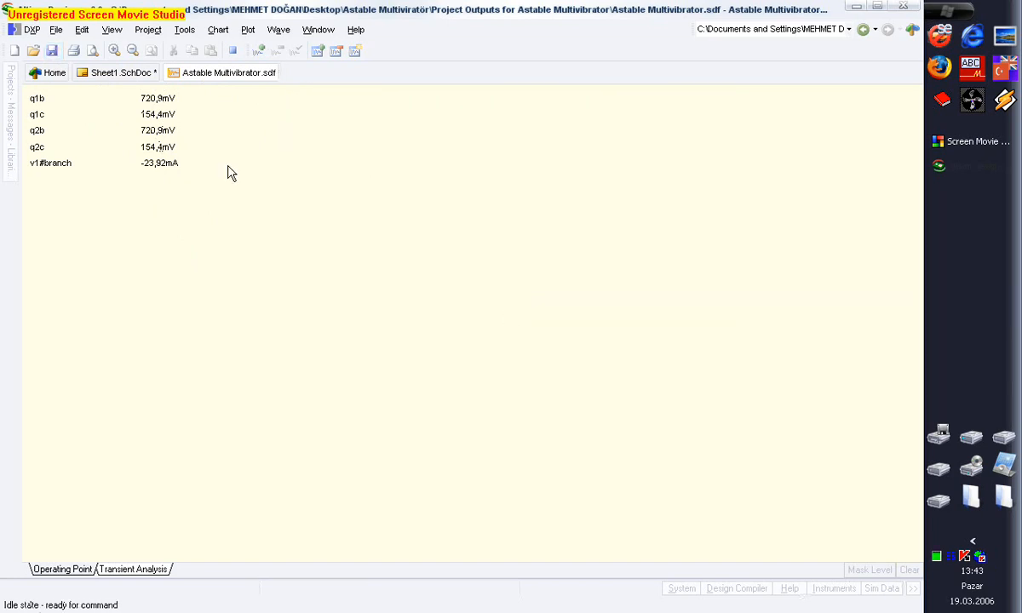
click(135, 569)
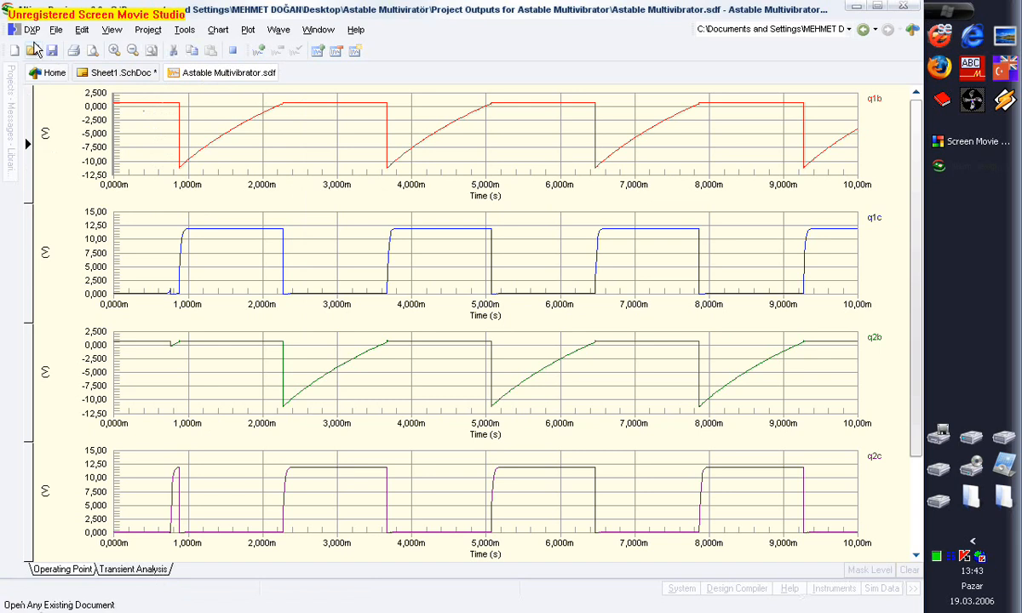
click(56, 31)
click(321, 73)
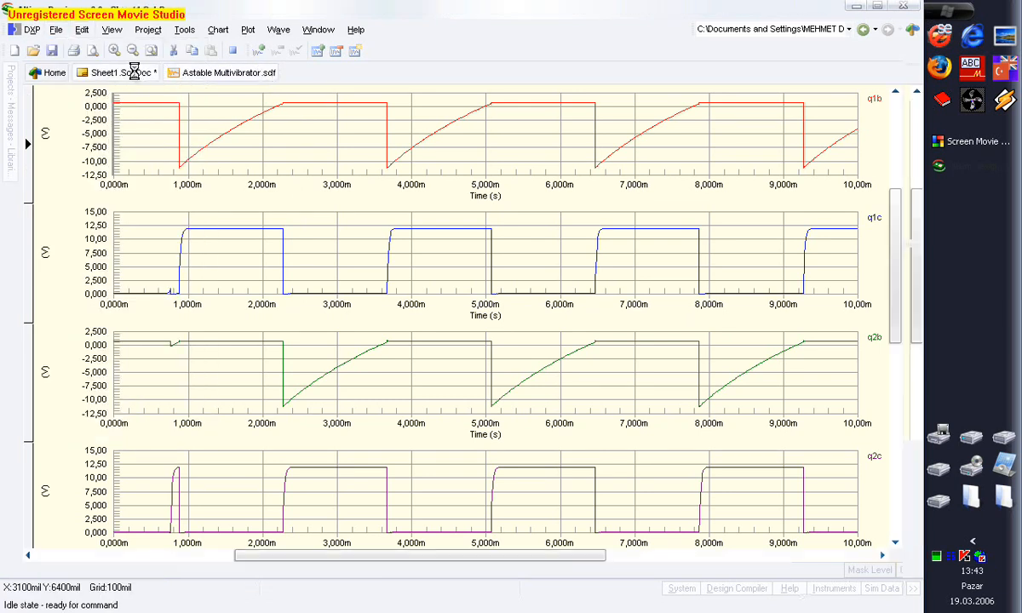
- Return to the schematic and set every combination in the PCB project's connection matrix to Warning
click(129, 74)
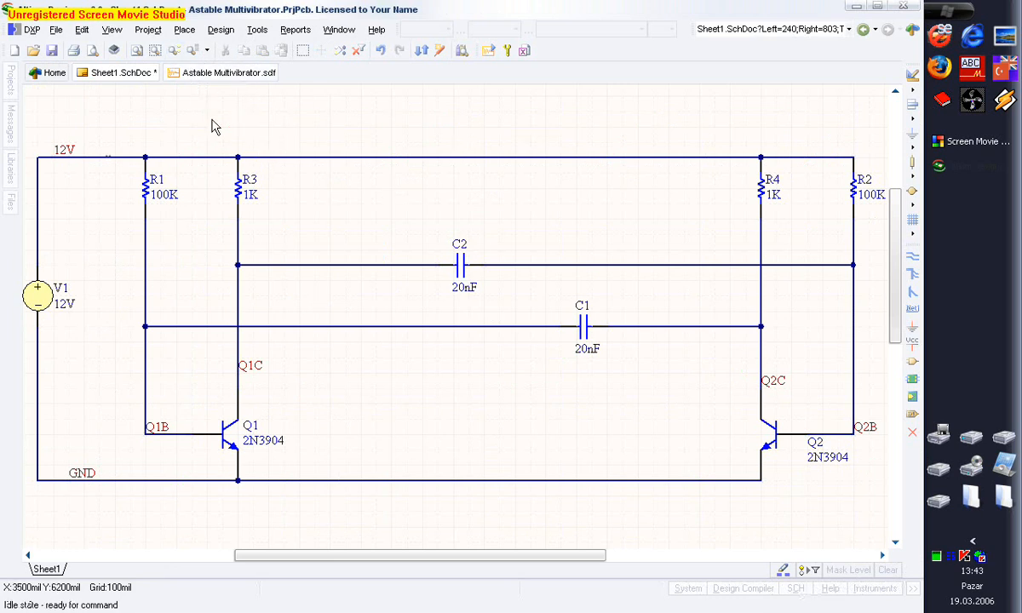
click(149, 31)
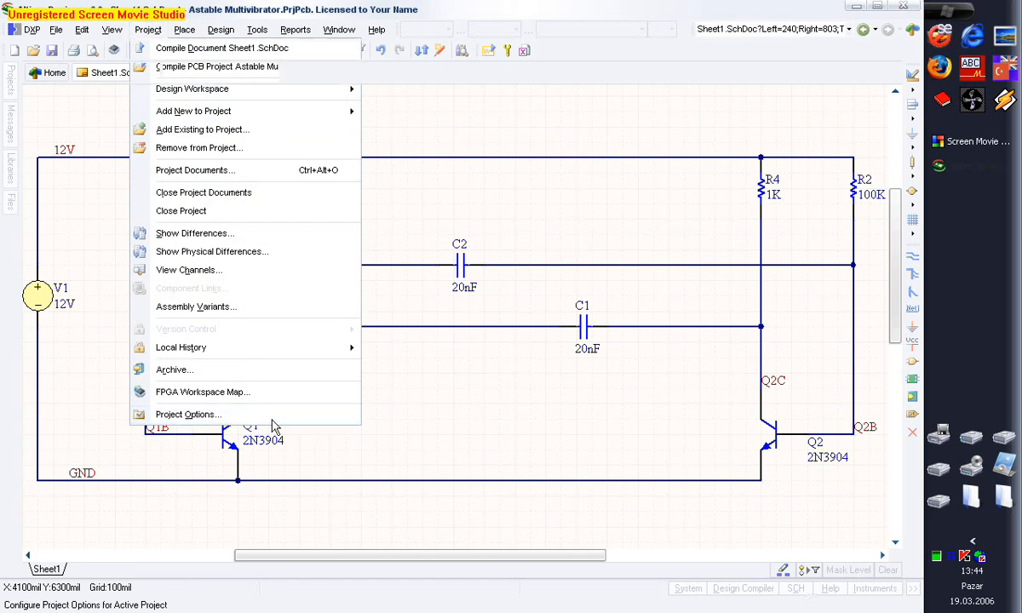
click(243, 415)
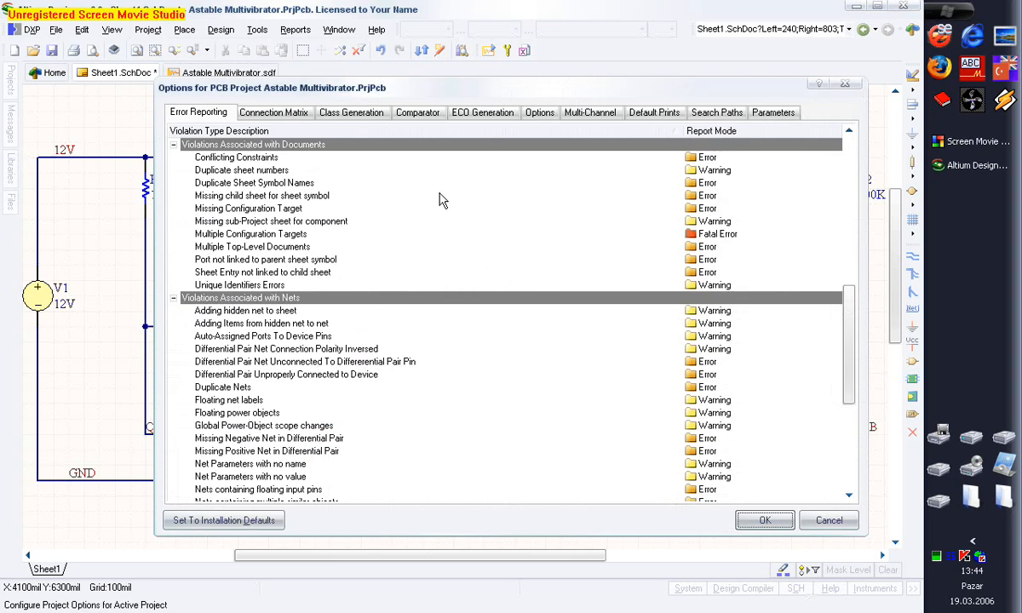
click(341, 182)
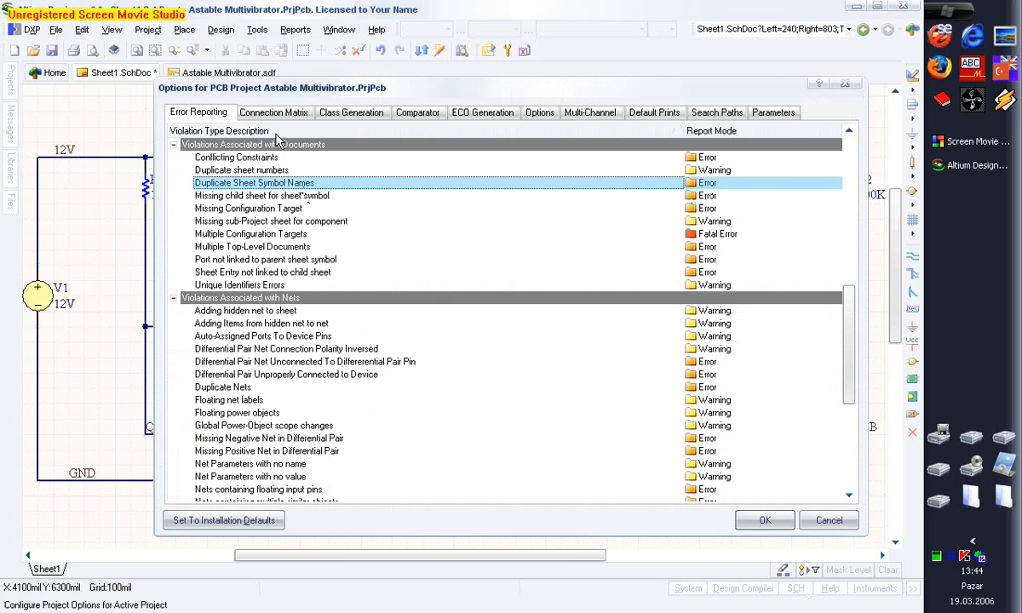
click(262, 110)
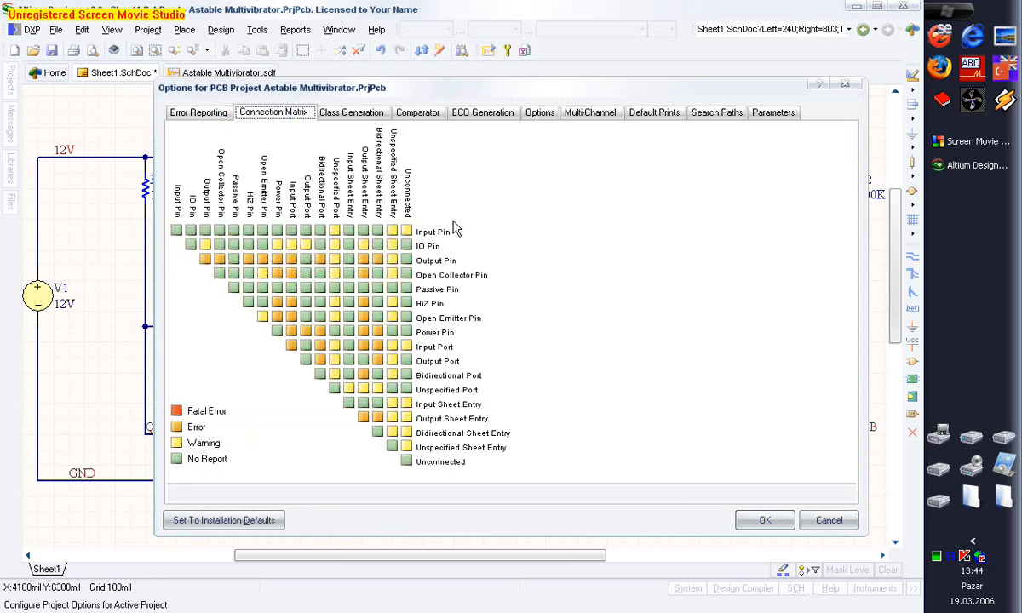
right_click(585, 185)
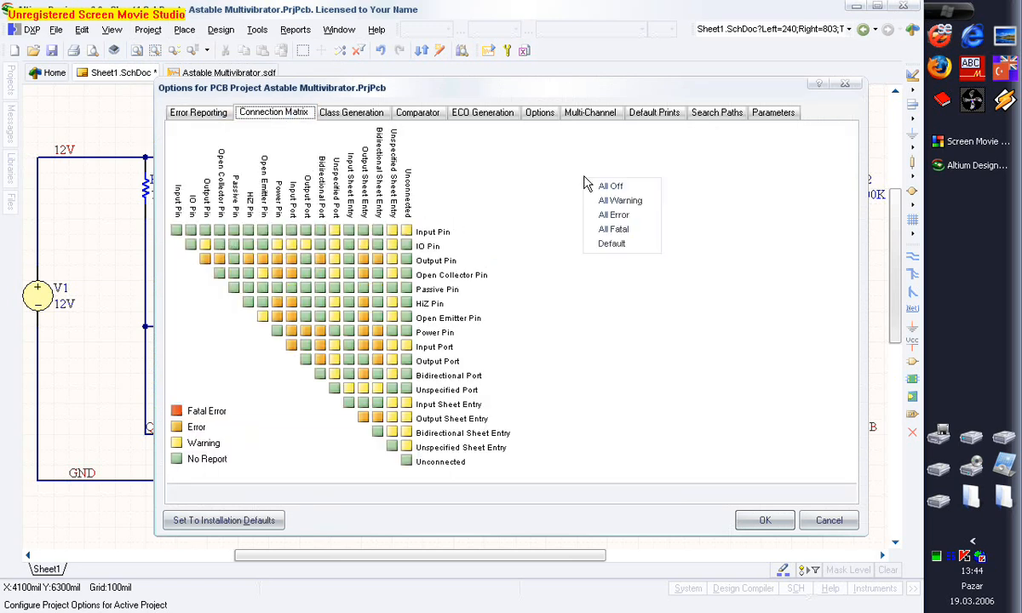
click(621, 200)
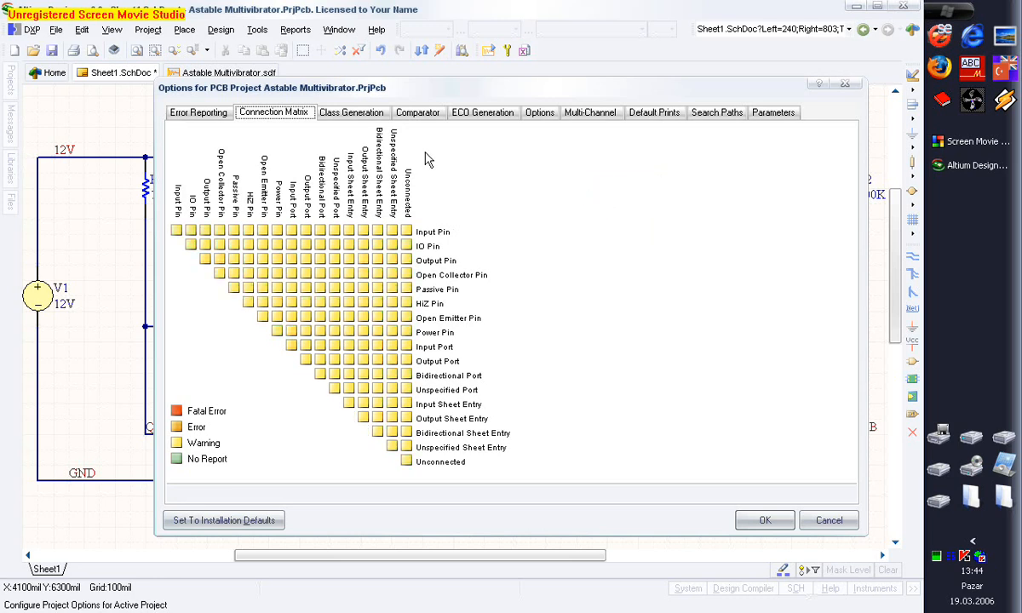
- Set the comparator to ignore differences for Changed Room Definitions, Extra Component Classes and Extra Room Definitions, and accept the project options
click(418, 113)
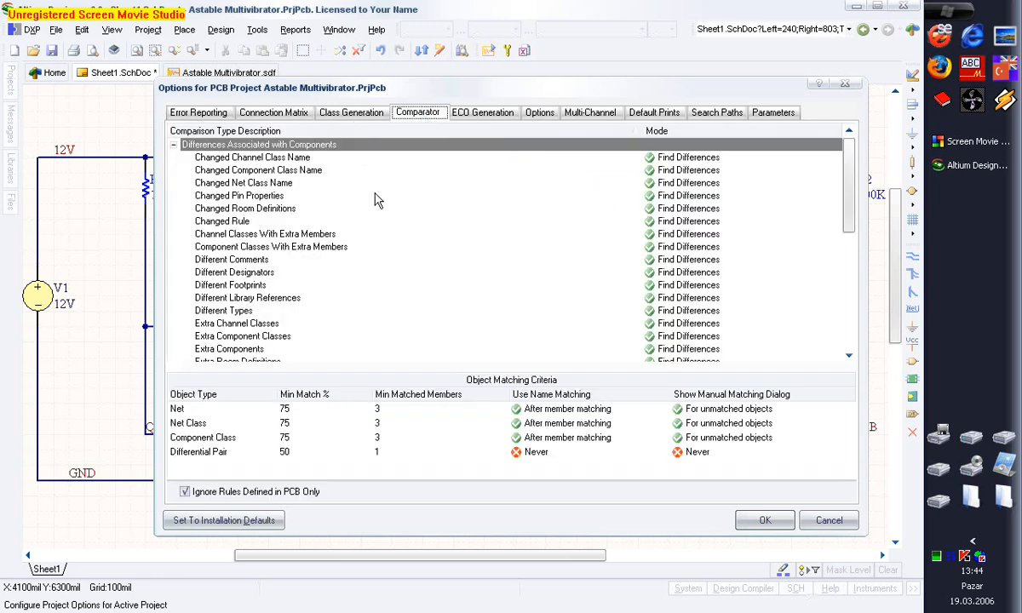
click(274, 211)
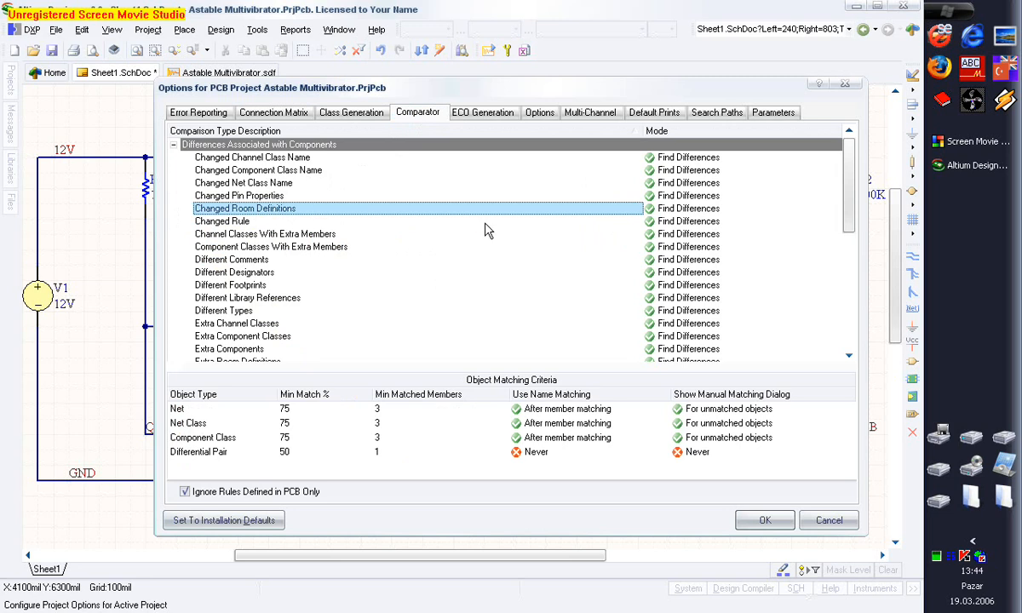
click(673, 209)
click(686, 222)
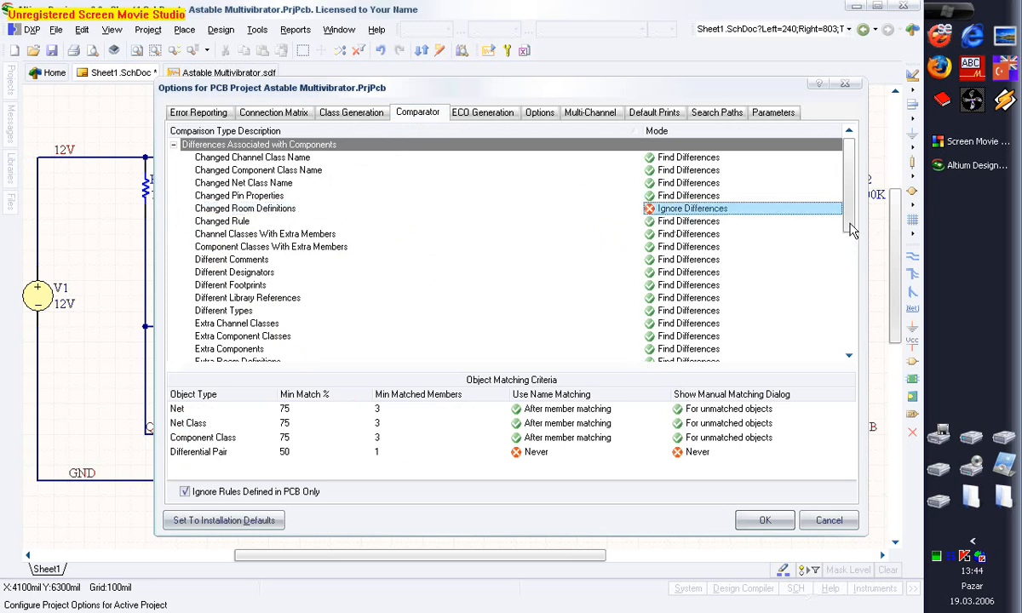
scroll(798, 213, down, 1)
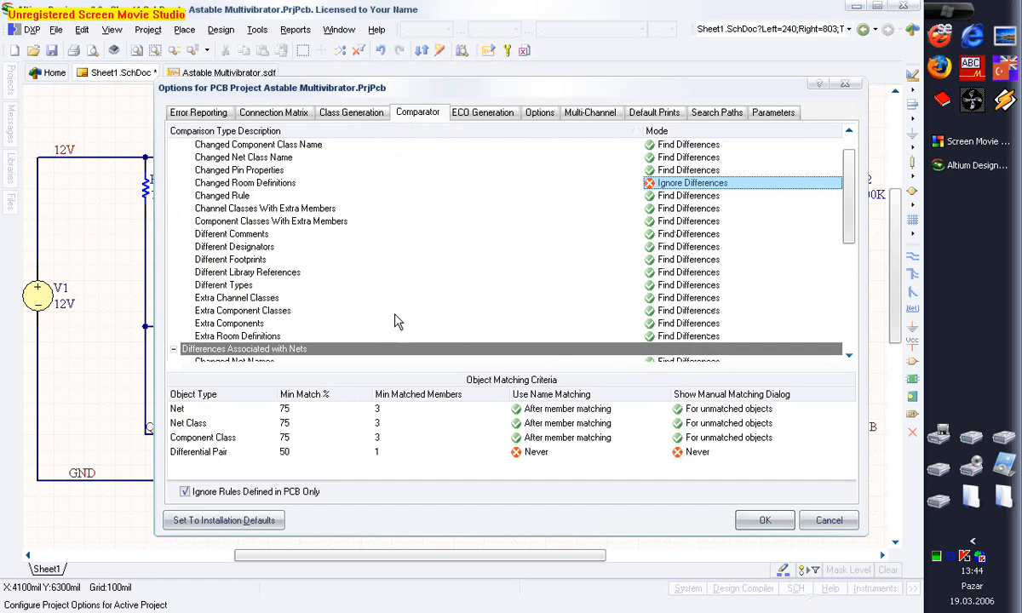
click(678, 311)
click(678, 327)
click(682, 336)
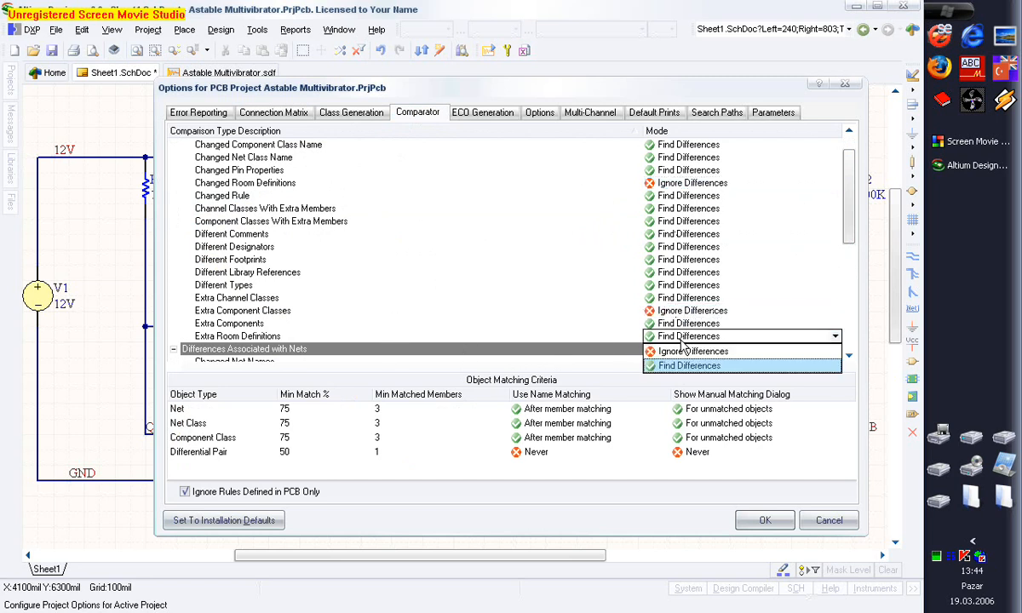
click(685, 352)
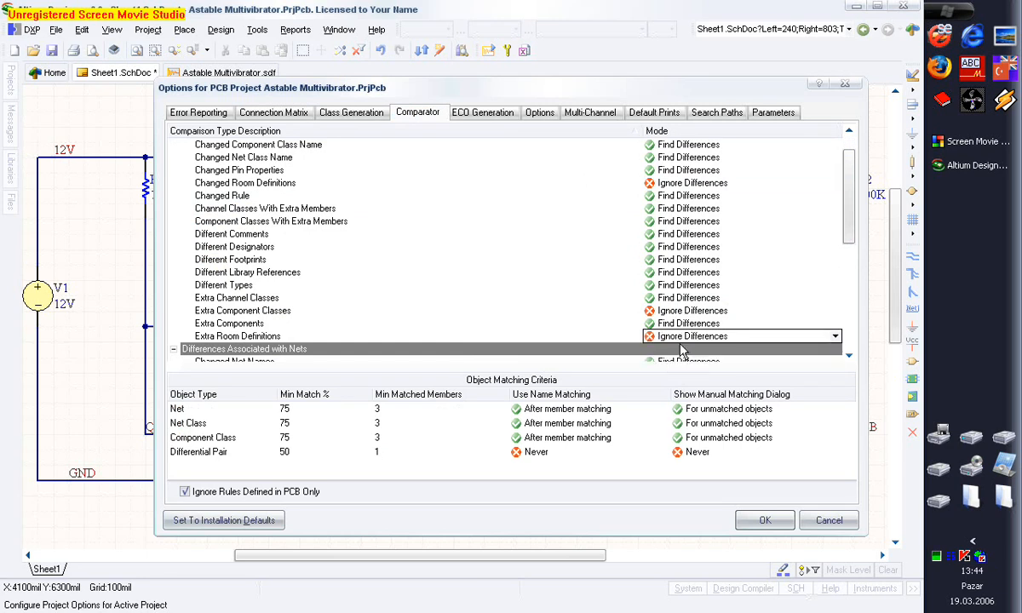
click(760, 521)
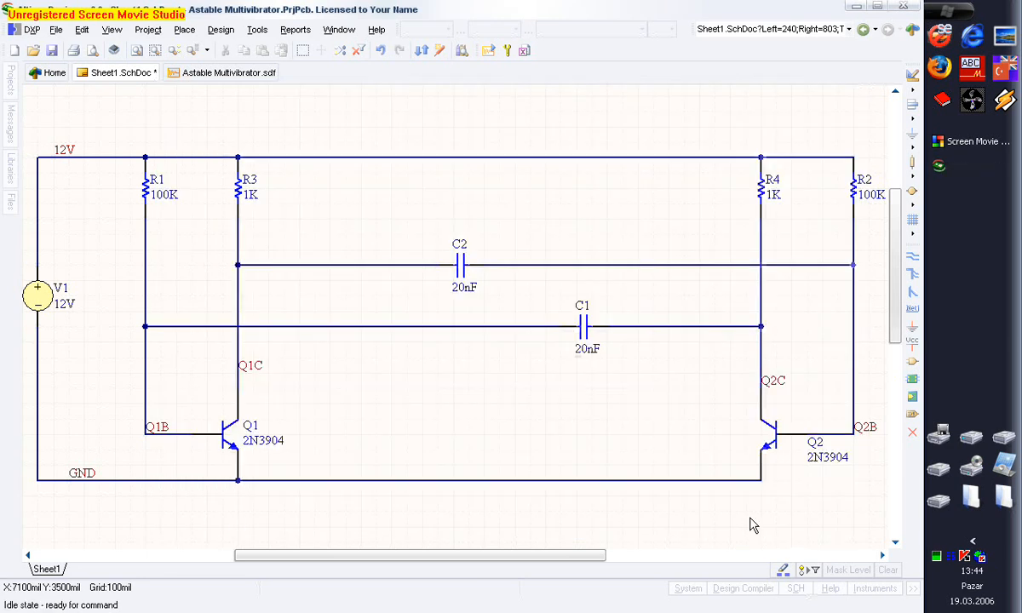
- Compile the PCB project Astable Multivibrator.PrjPcb
click(149, 29)
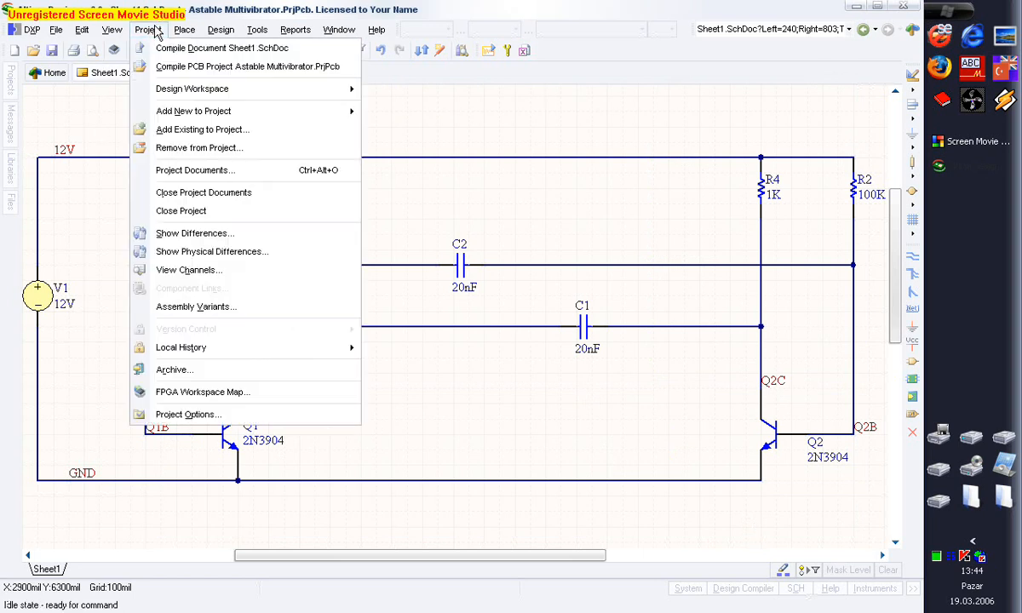
click(179, 73)
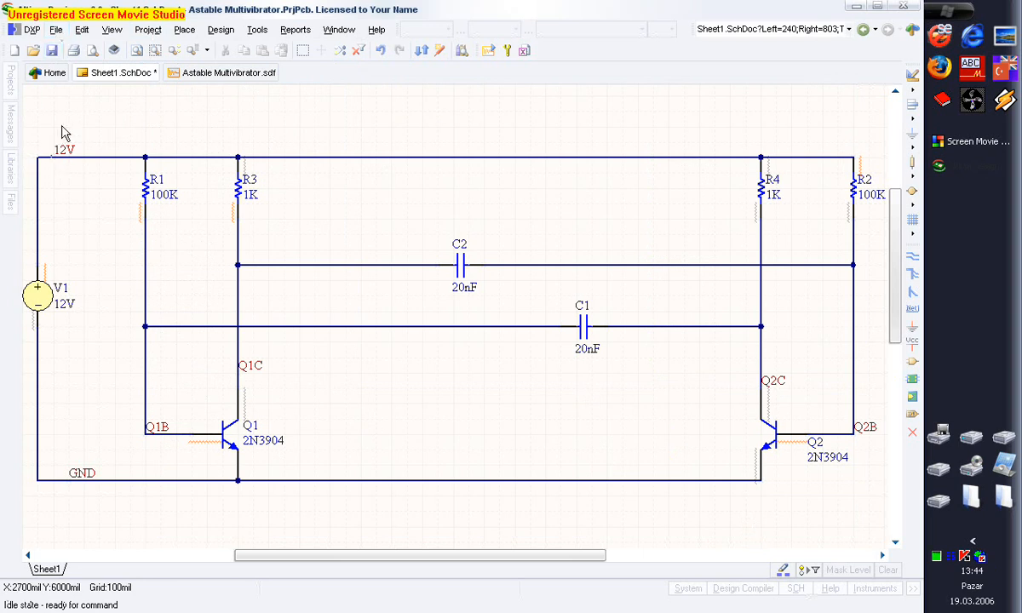
- Collapse the document, project and existing-file sections of the file list and start the PCB Board Wizard from the template options
click(55, 29)
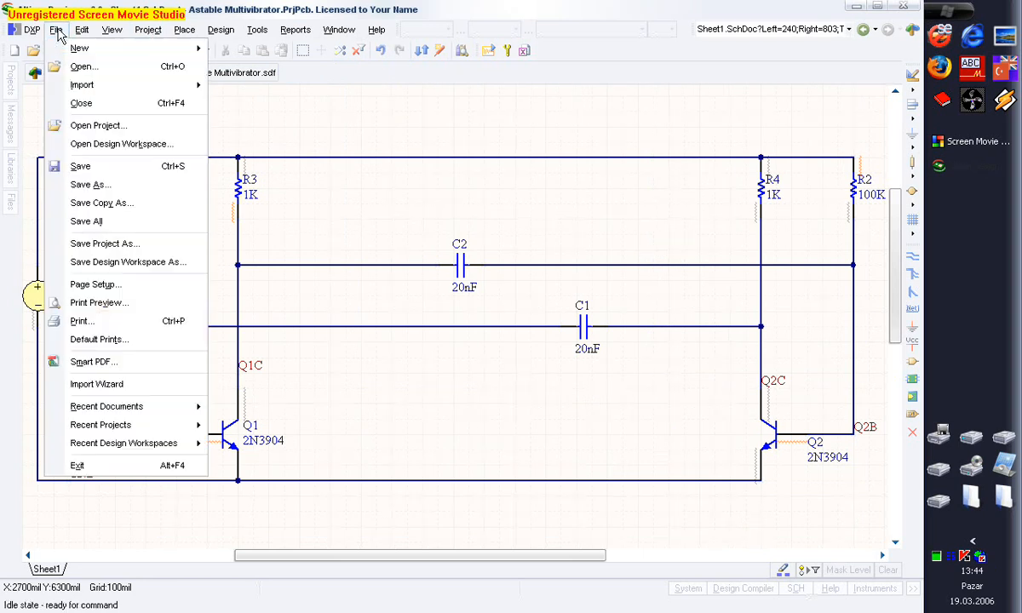
mouse_move(61, 45)
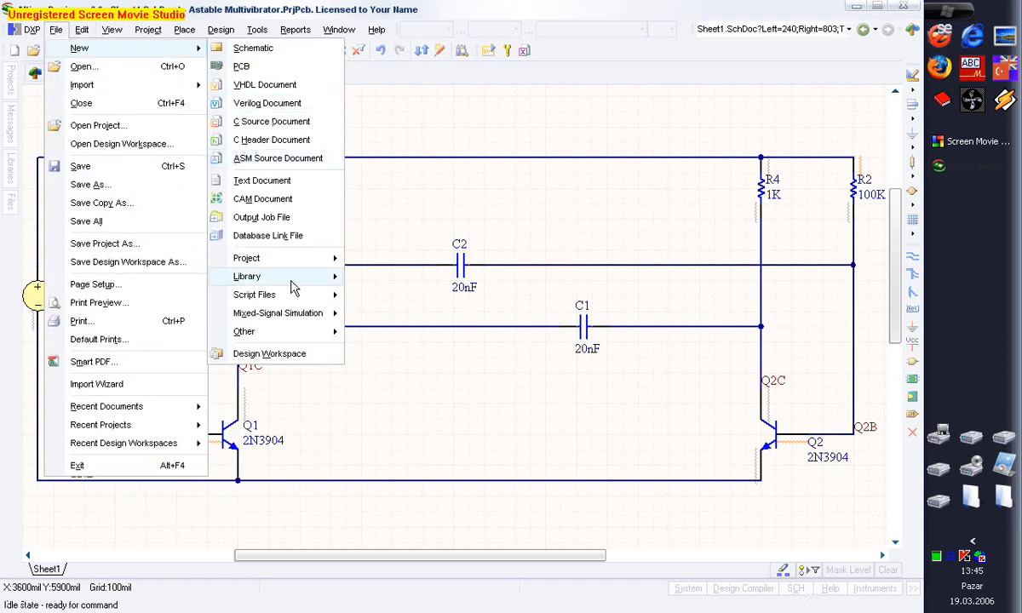
mouse_move(311, 337)
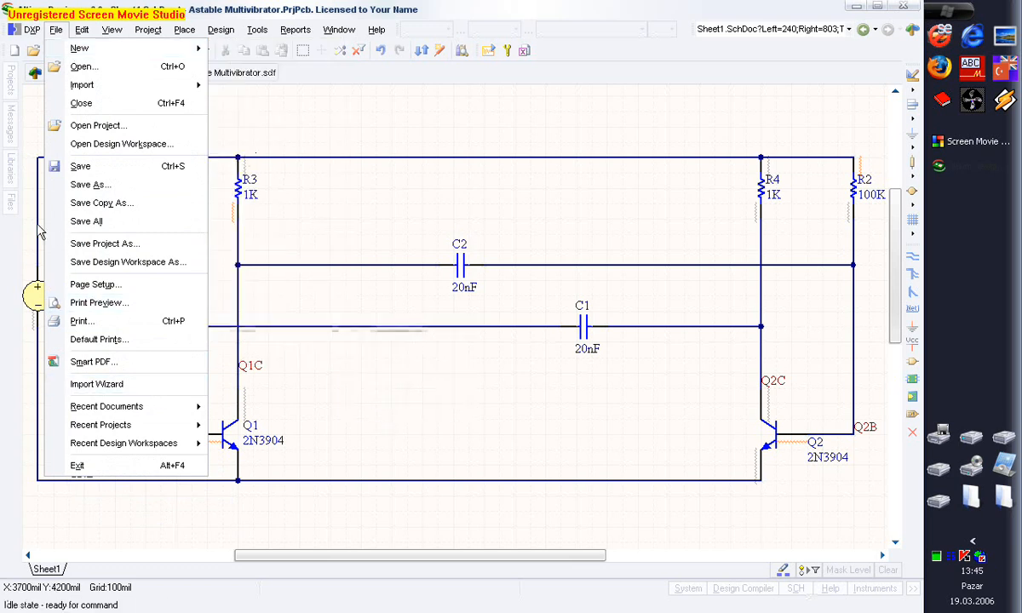
click(11, 209)
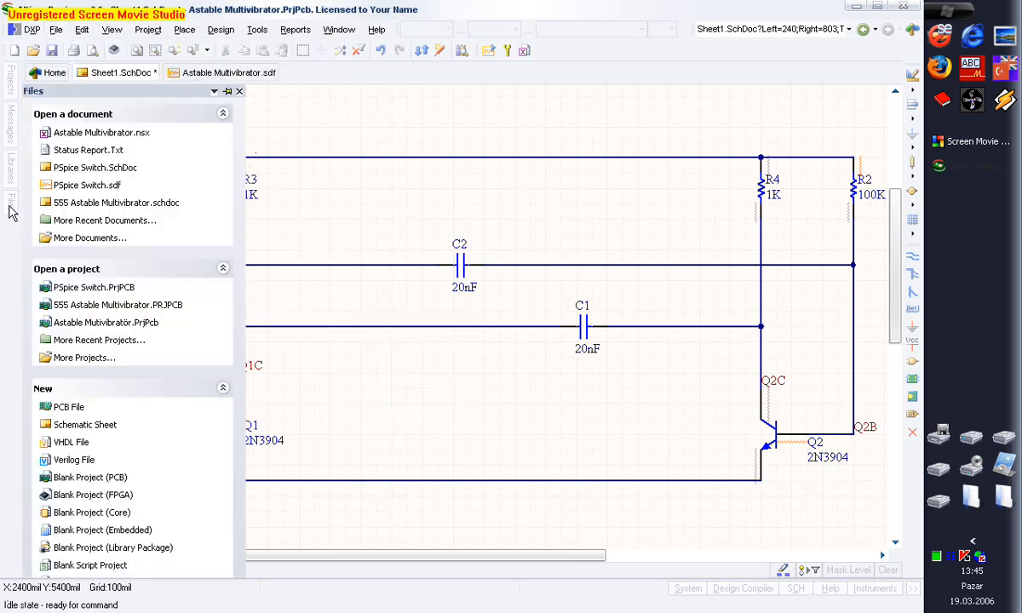
click(223, 113)
click(224, 150)
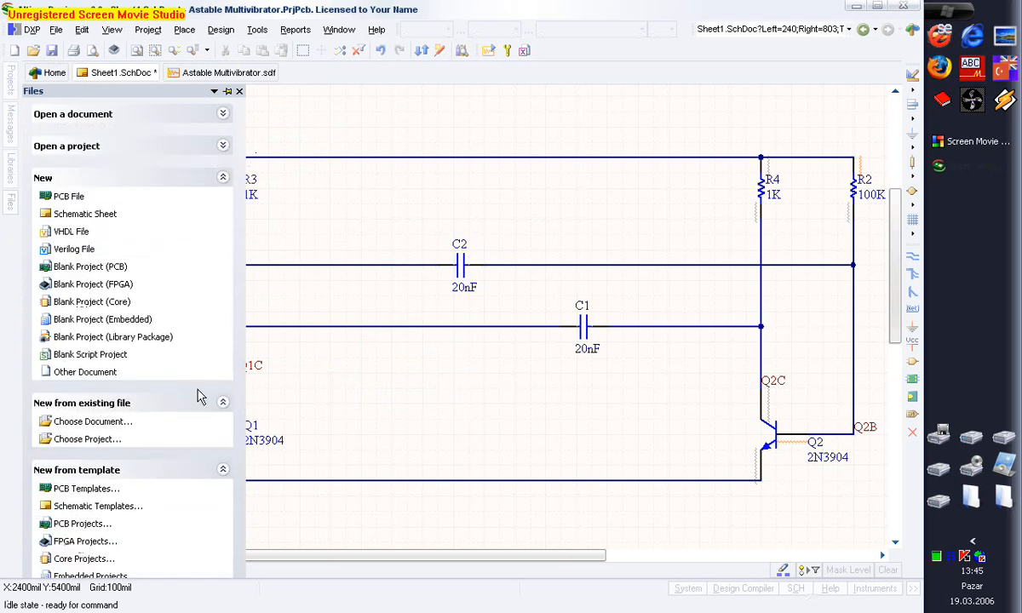
click(223, 403)
click(91, 560)
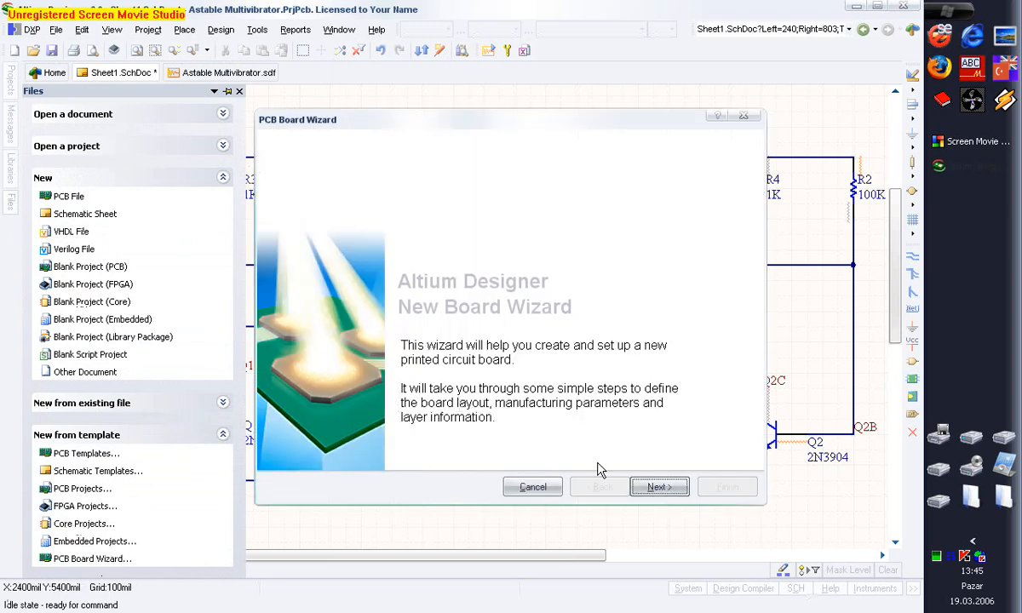
- Choose metric units and the custom board profile for the new board
click(658, 489)
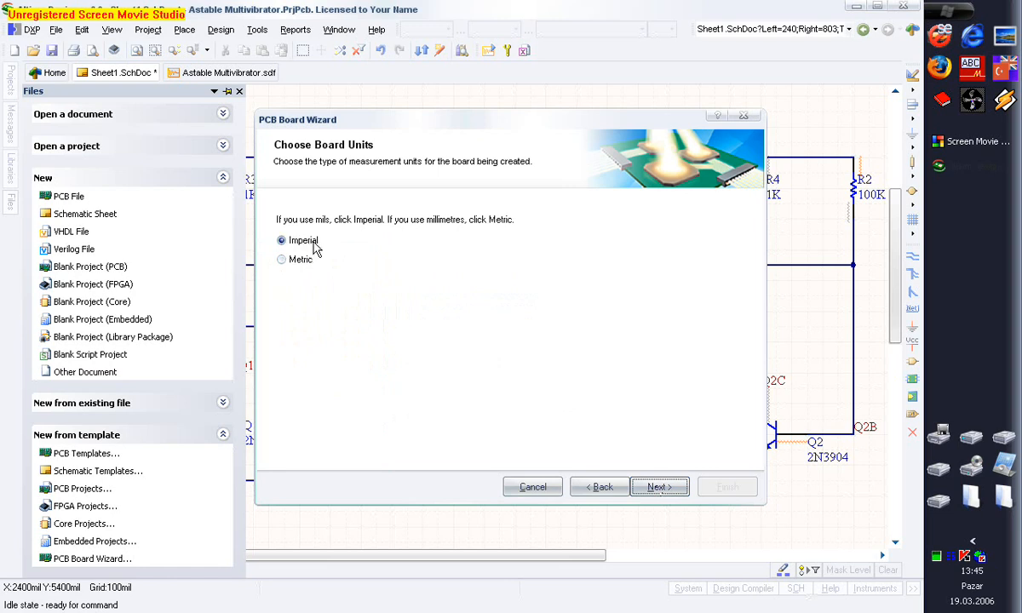
click(283, 261)
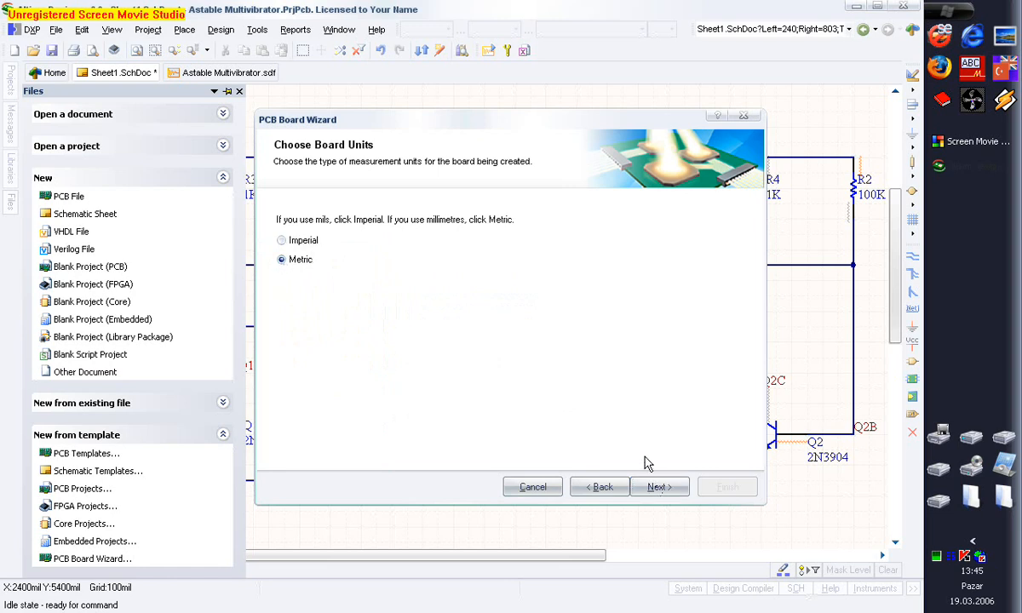
click(661, 489)
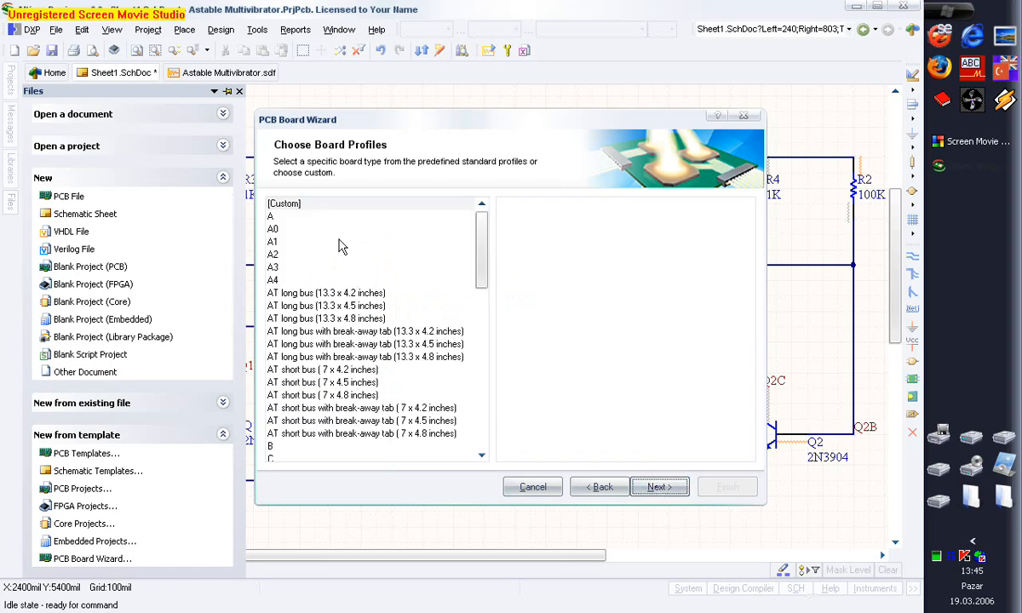
click(308, 205)
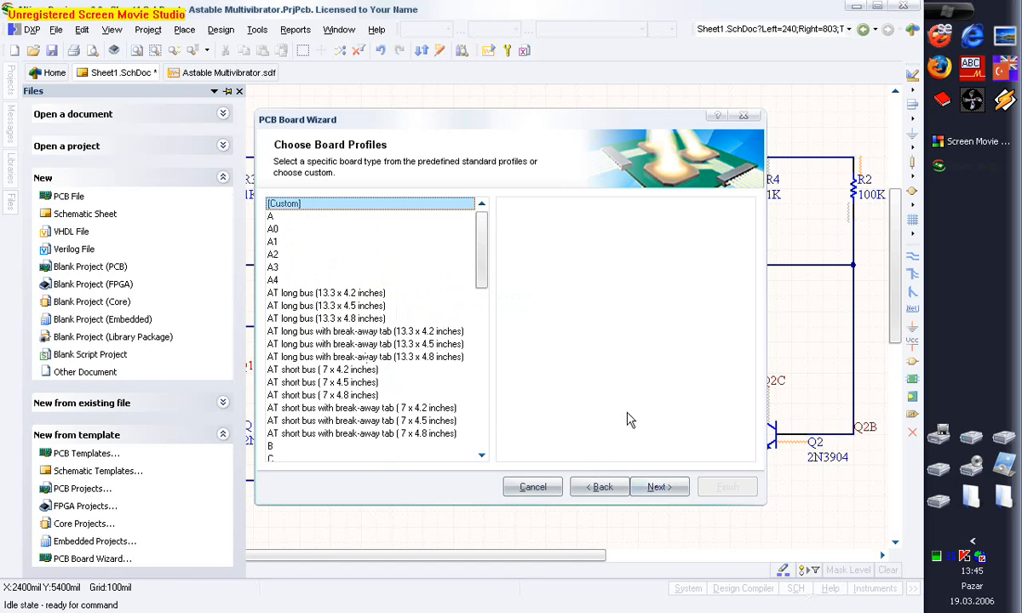
click(661, 489)
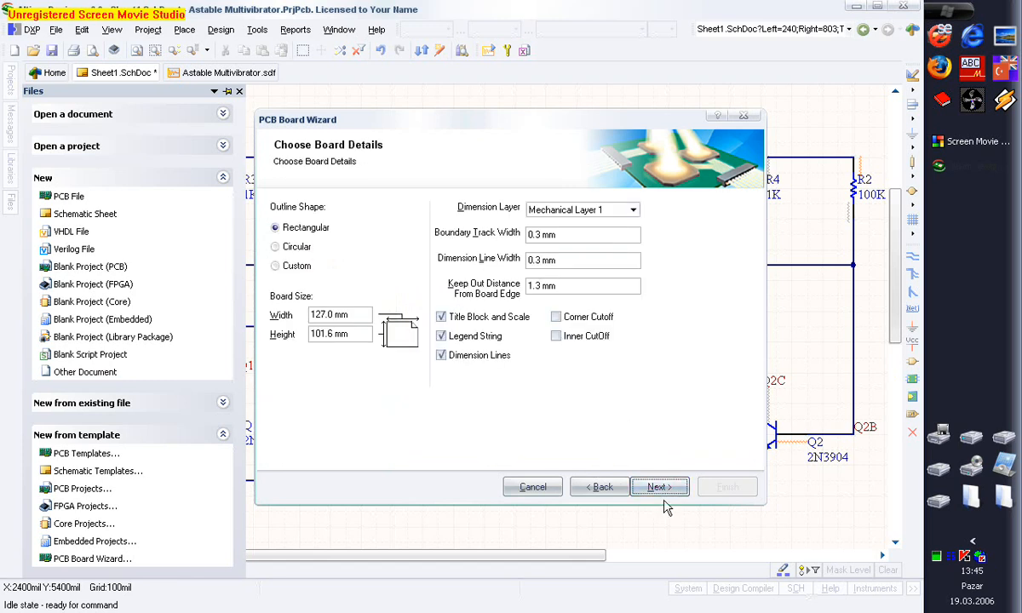
- Give the new board a rectangular outline 40 mm wide and 40 mm high
click(276, 248)
click(275, 267)
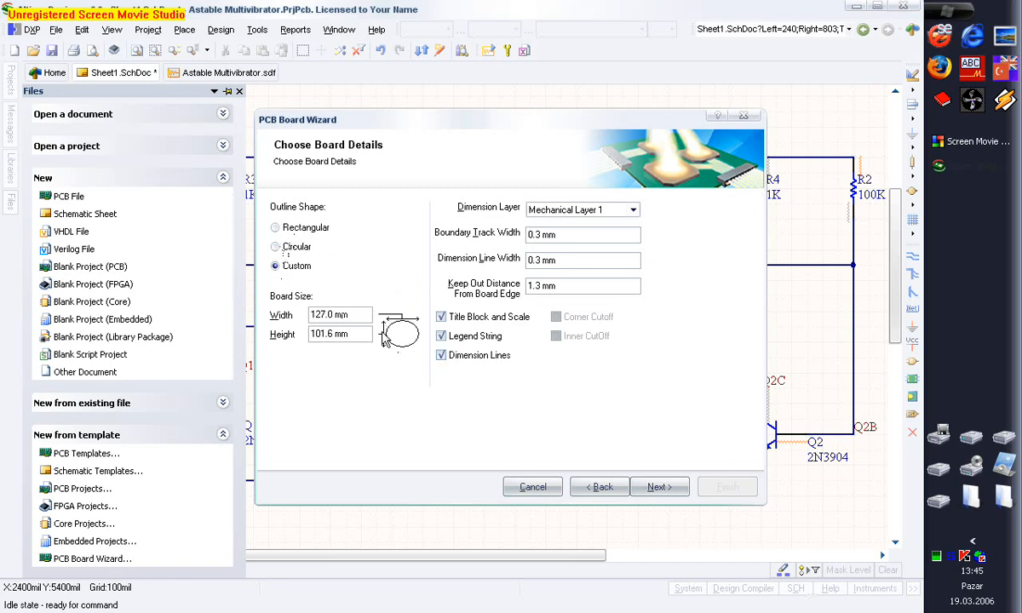
click(275, 229)
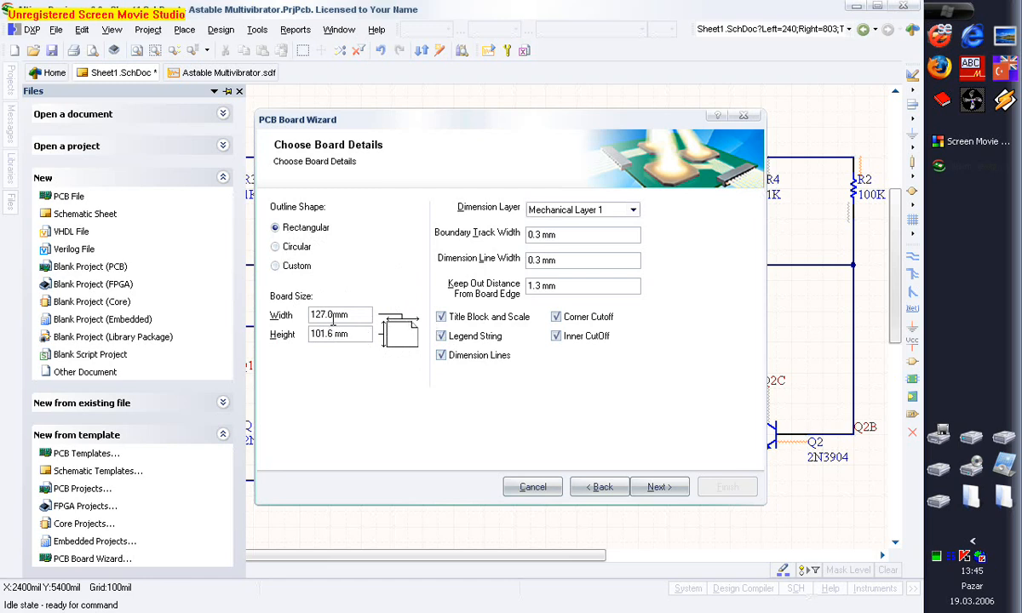
drag(334, 314, 308, 314)
text(40)
drag(335, 335, 304, 350)
text(4)
- Turn off the inner and corner cutoffs, title block, legend string and dimension lines, and set the keep-out distance to 0 mm
click(555, 339)
click(555, 319)
click(444, 319)
click(441, 355)
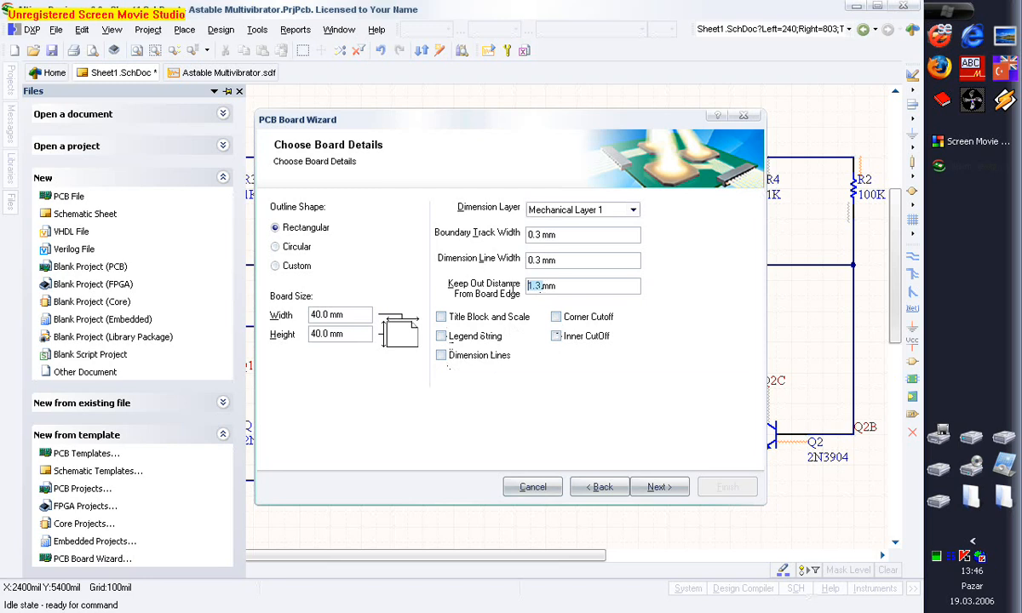
text(0)
click(660, 488)
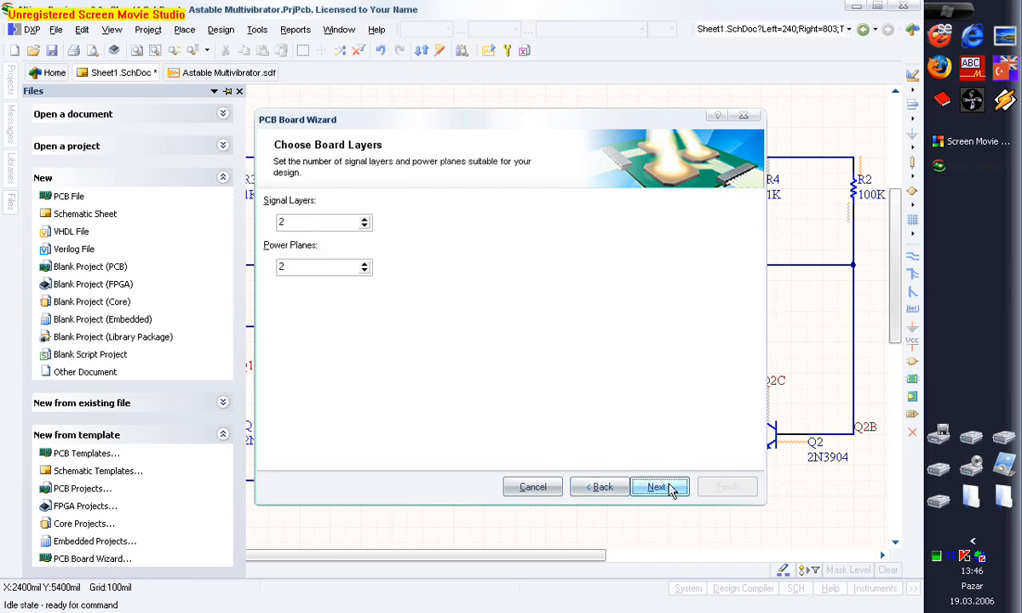
- Accept the default board layers, thruhole vias, routing technology and track and via sizes, and finish creating the board
click(660, 488)
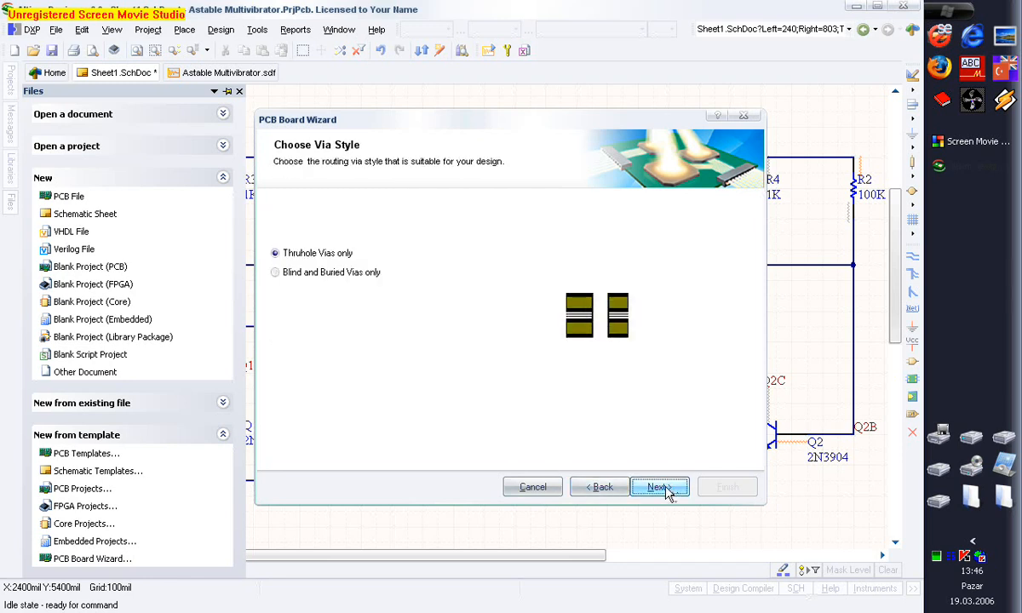
click(667, 491)
click(669, 492)
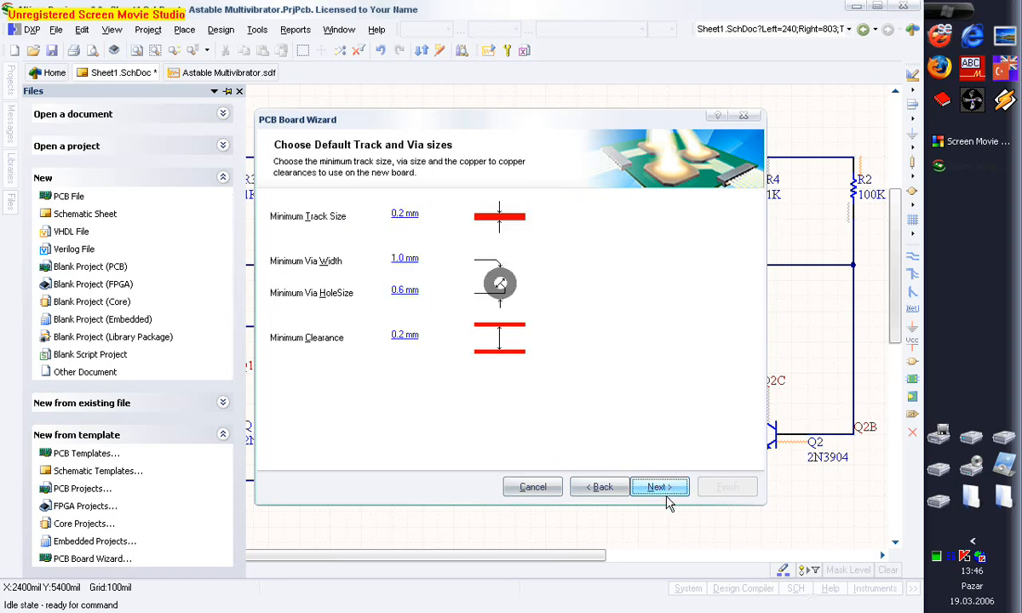
click(668, 495)
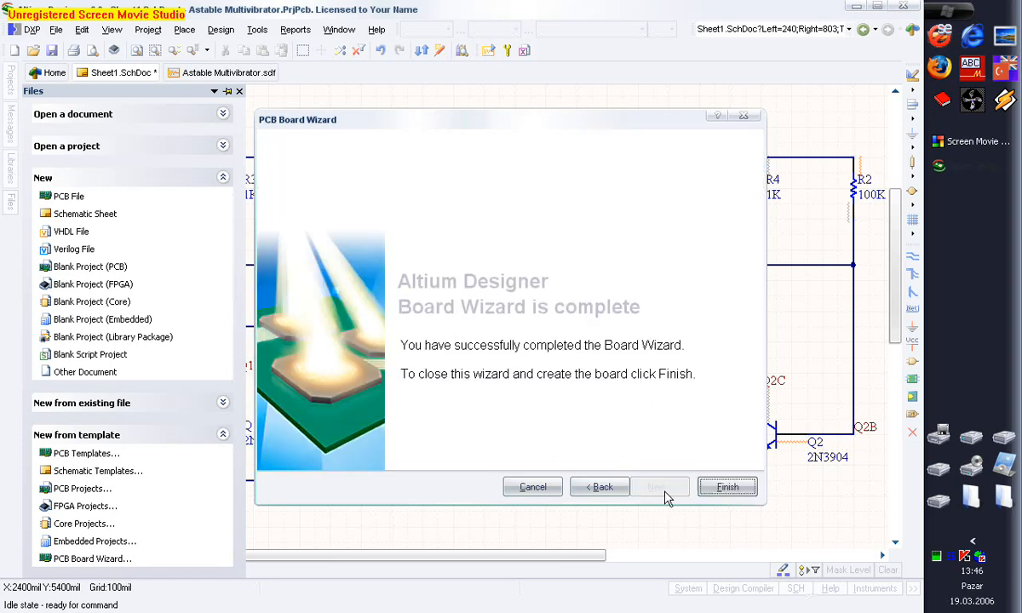
click(720, 491)
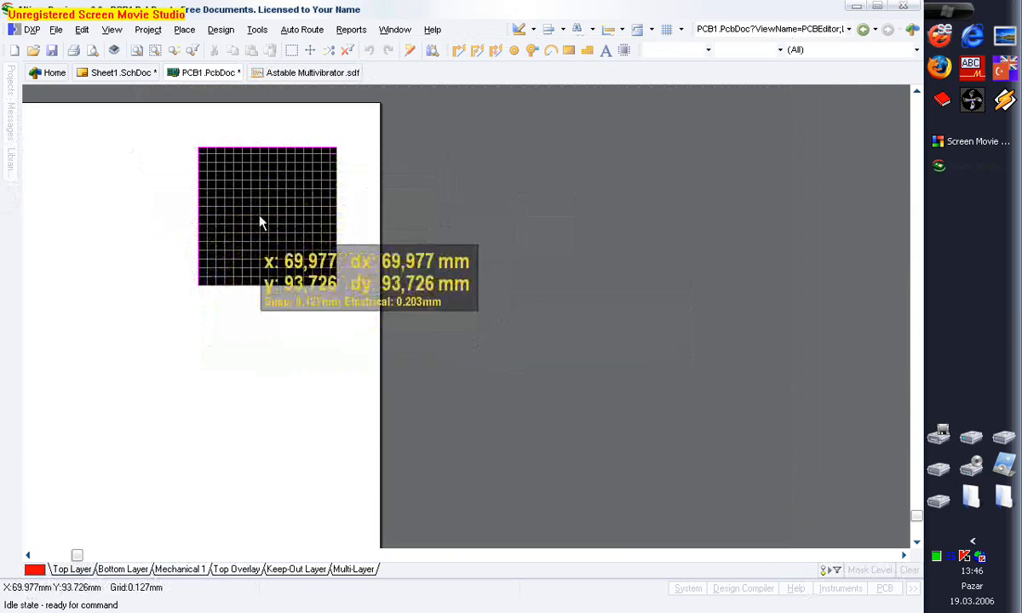
- Save the new board document as Astable Multivibrator in the desktop folder Astable Multiviratör
click(138, 51)
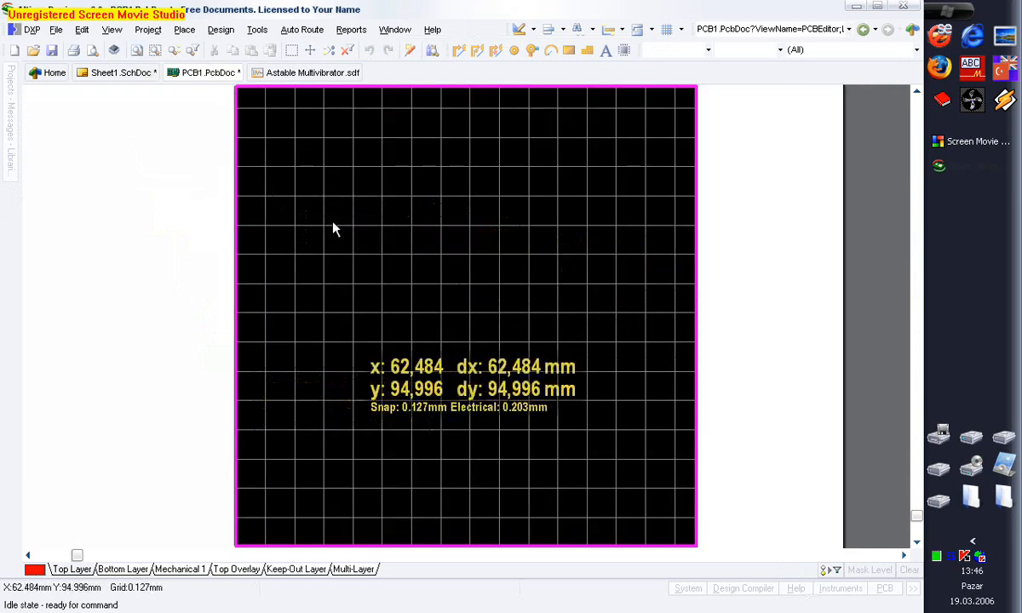
click(119, 72)
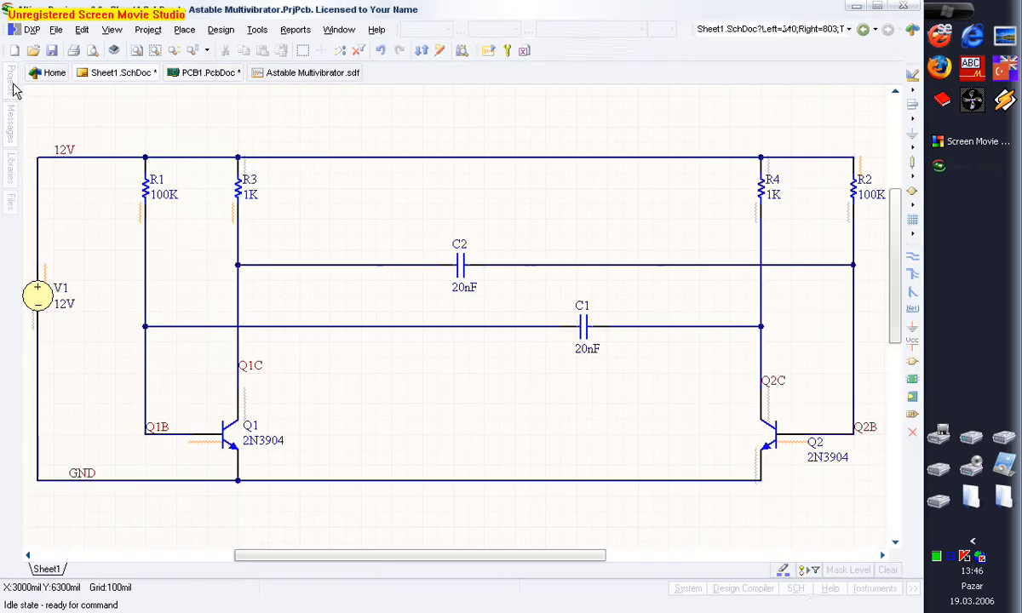
mouse_move(13, 91)
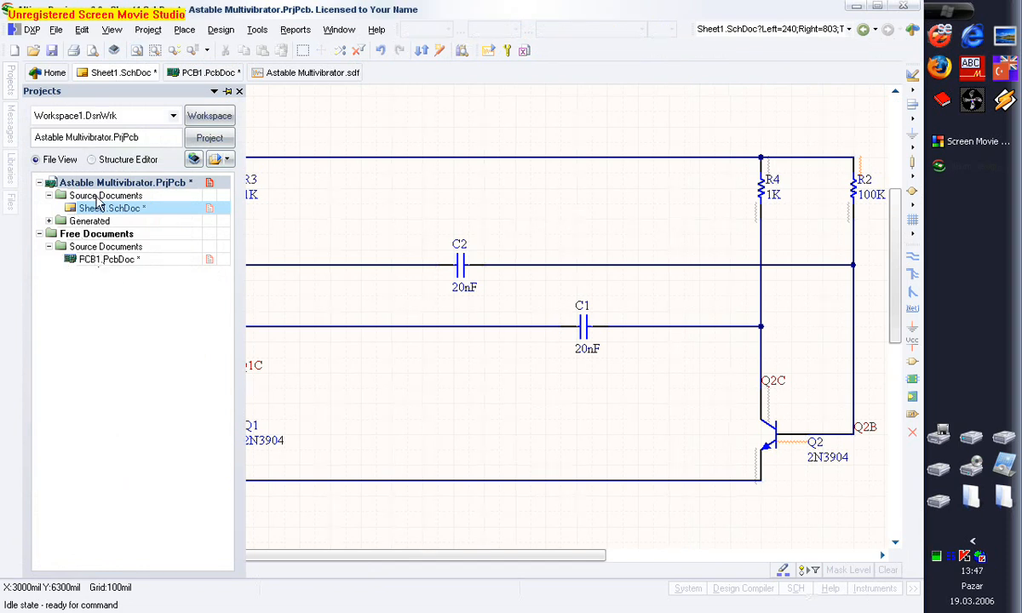
double_click(94, 263)
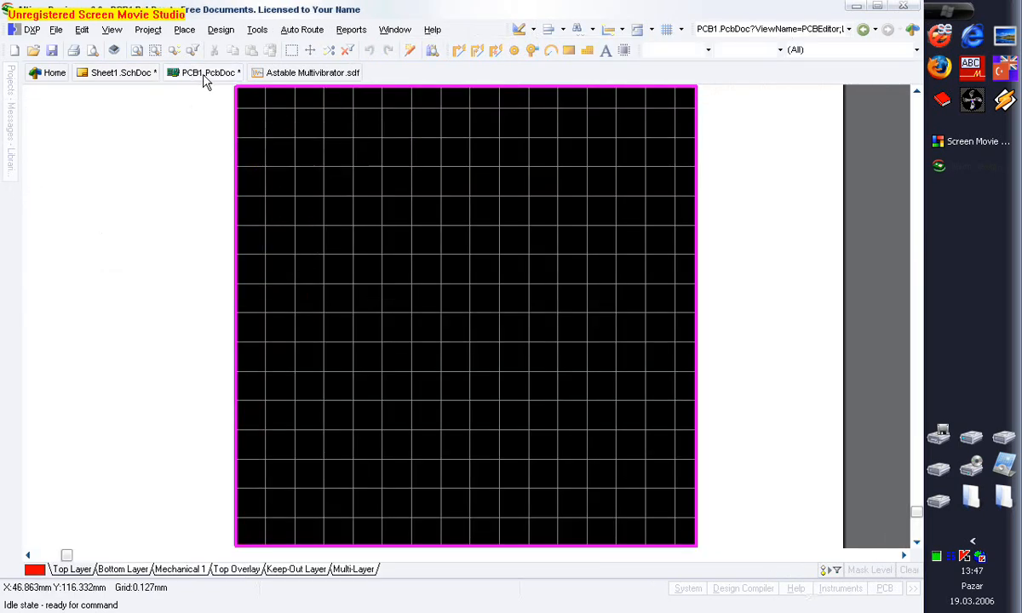
click(52, 50)
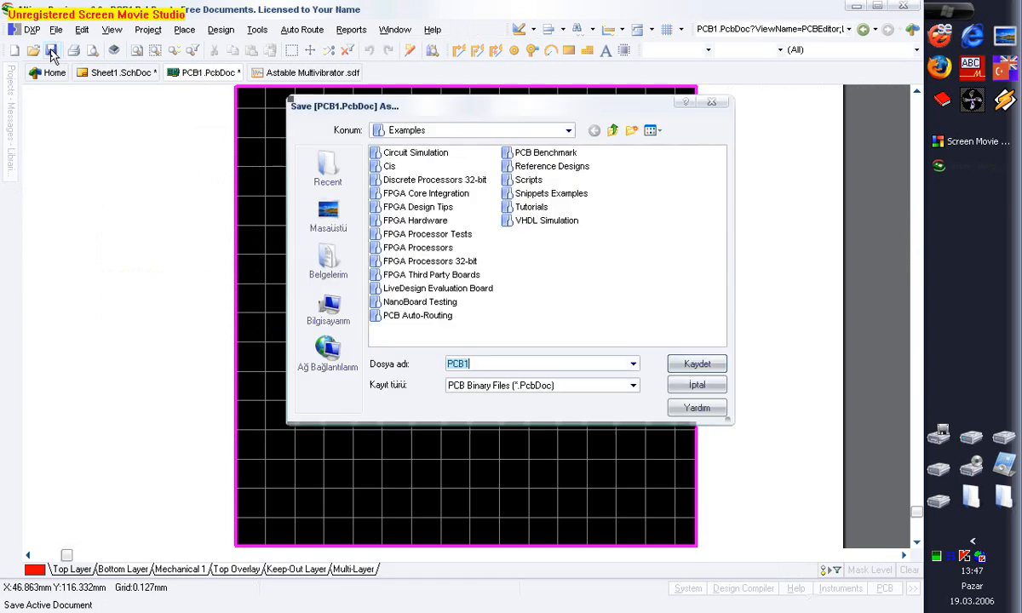
click(328, 223)
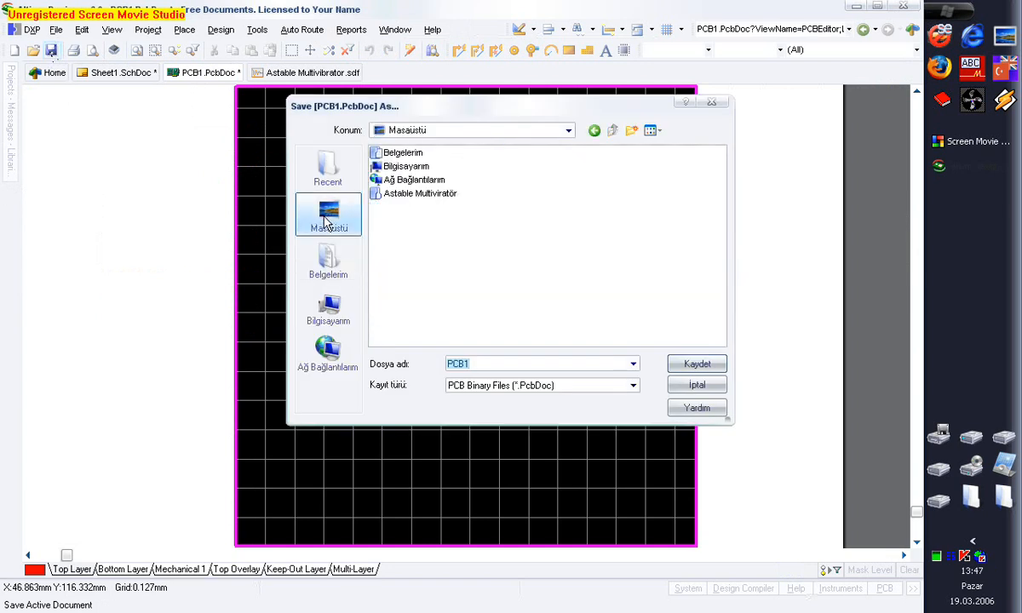
double_click(413, 195)
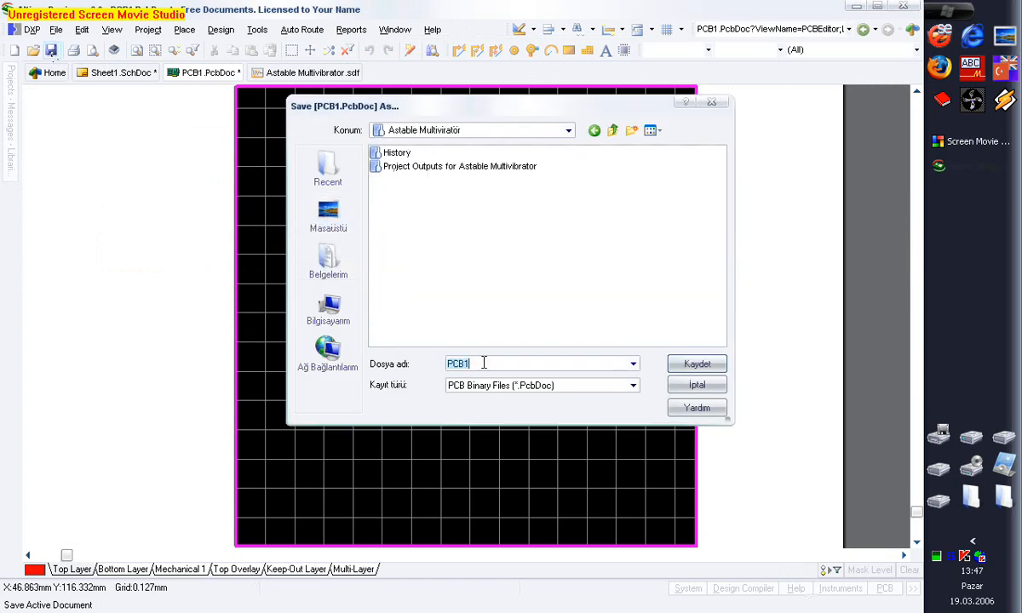
text(A)
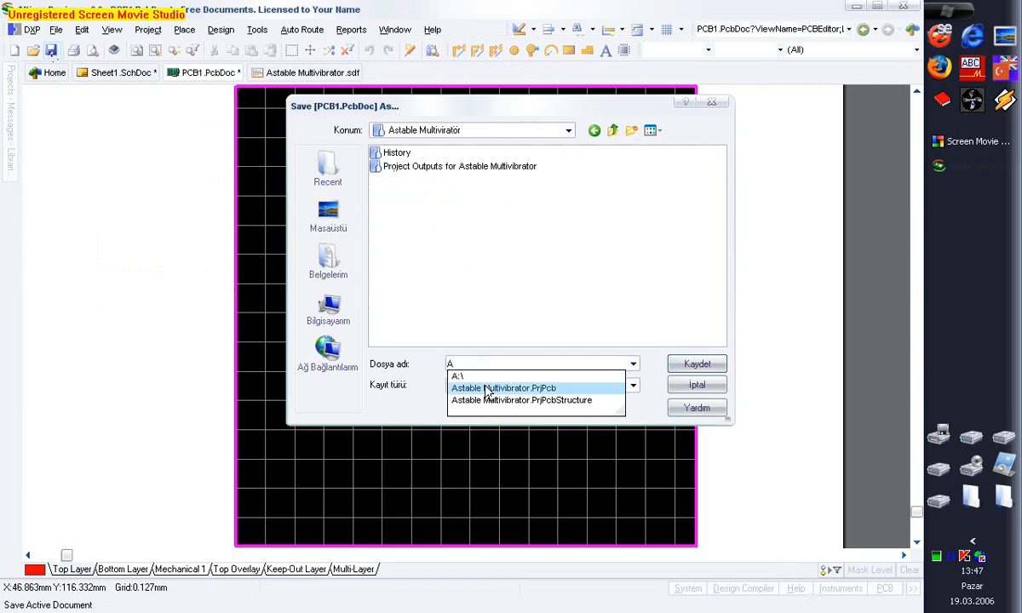
click(486, 390)
drag(560, 363, 527, 364)
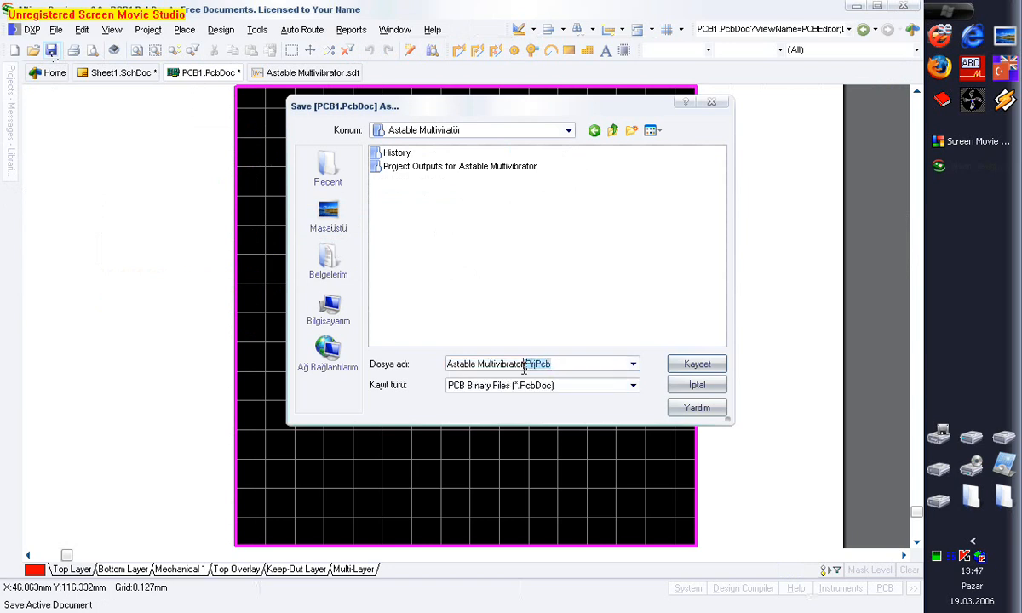
key(BackSpace)
click(685, 365)
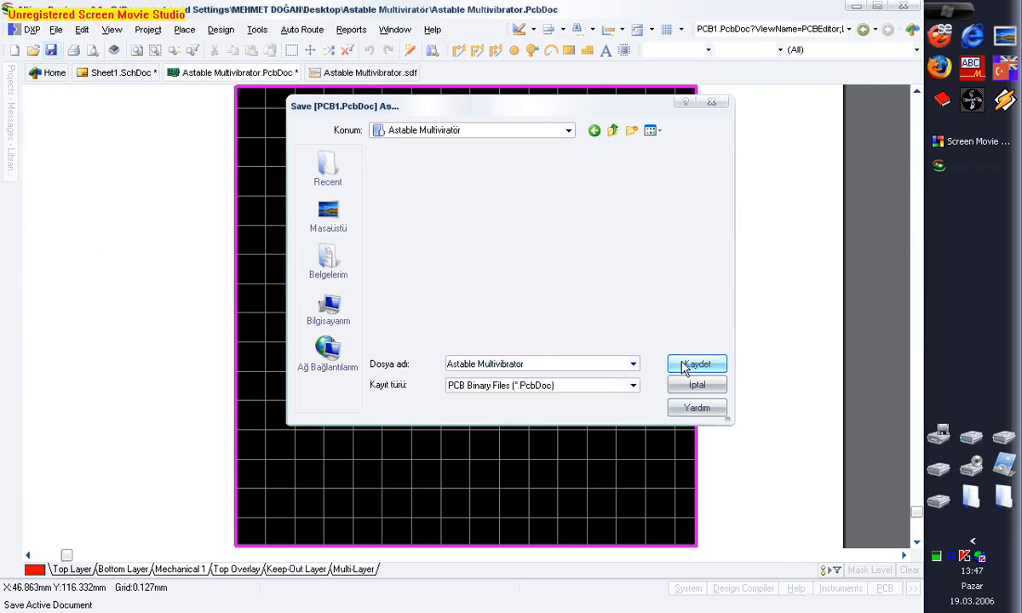
- Close the saved board document and expand the project's generated netlist and simulation documents
right_click(261, 75)
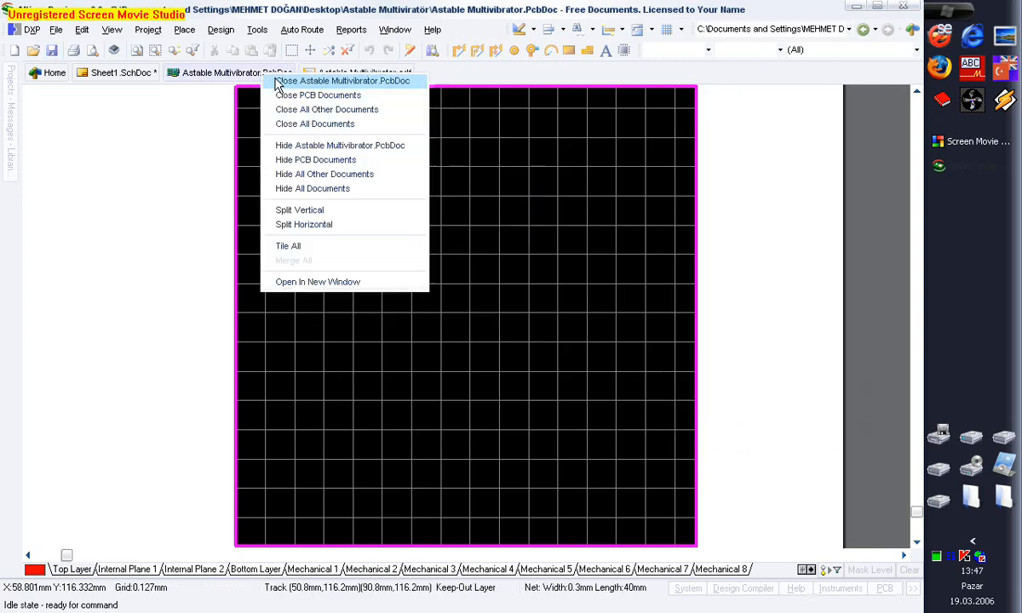
click(287, 82)
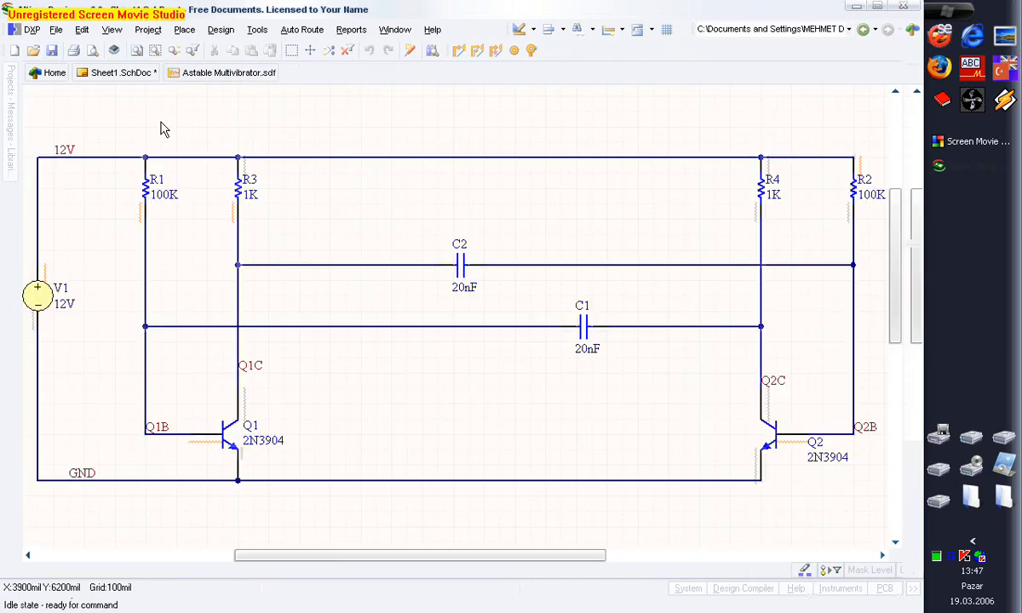
click(10, 89)
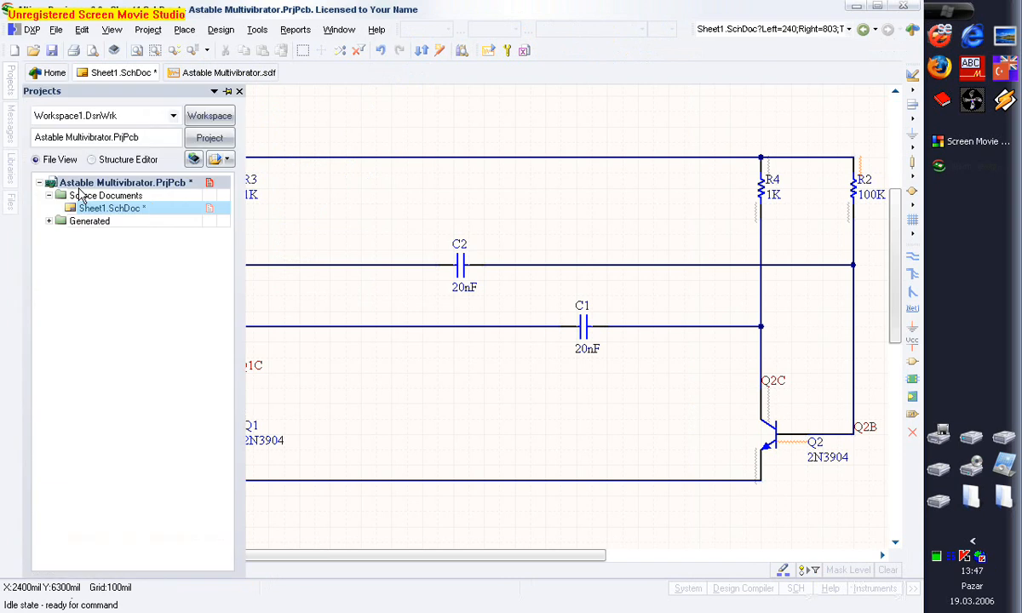
click(49, 220)
click(58, 246)
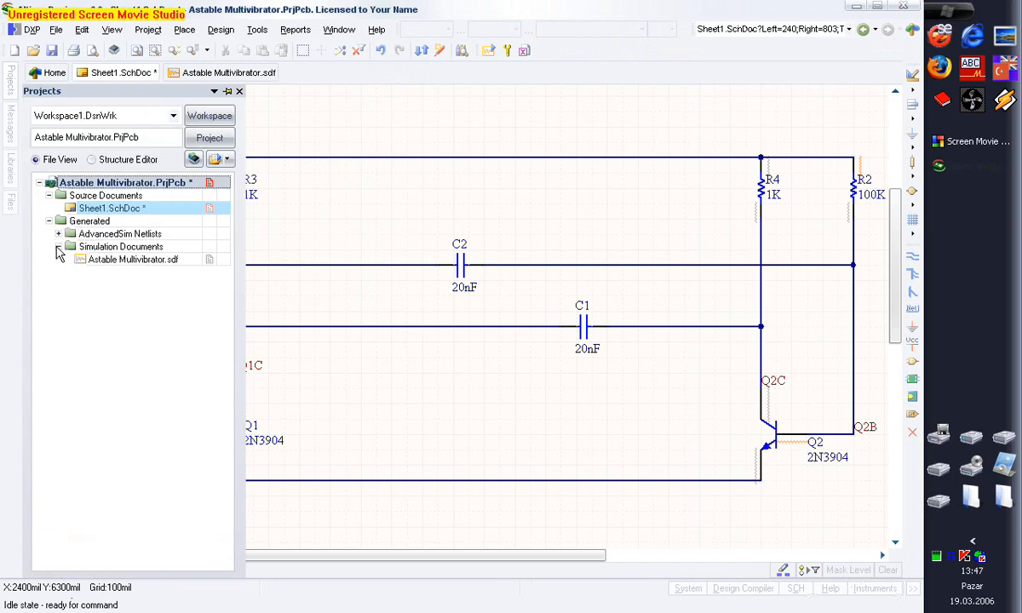
click(58, 234)
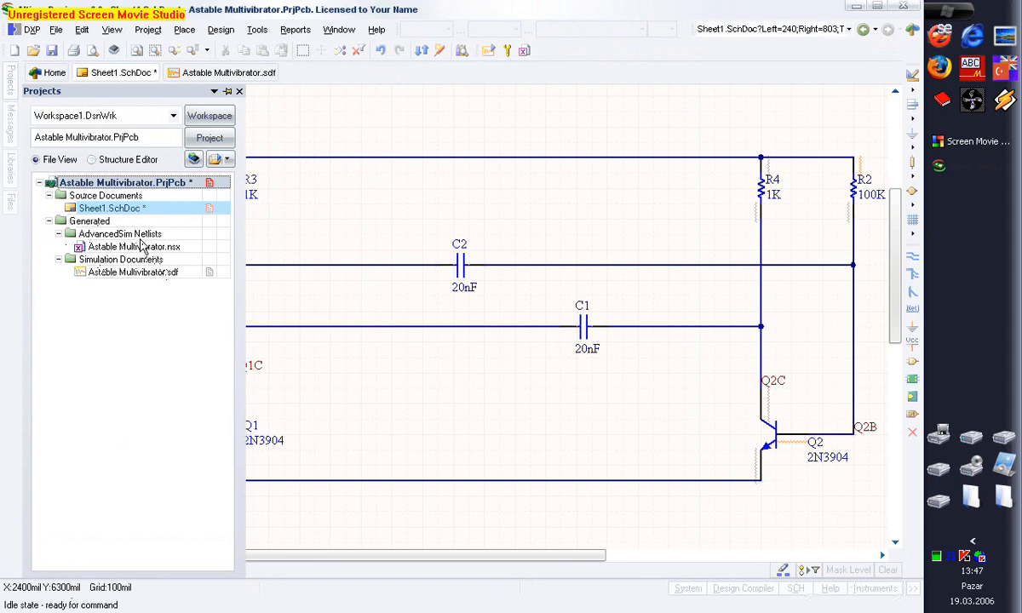
- Open Astable Multivibrator.PcbDoc from the Astable Multiviratör folder
click(32, 50)
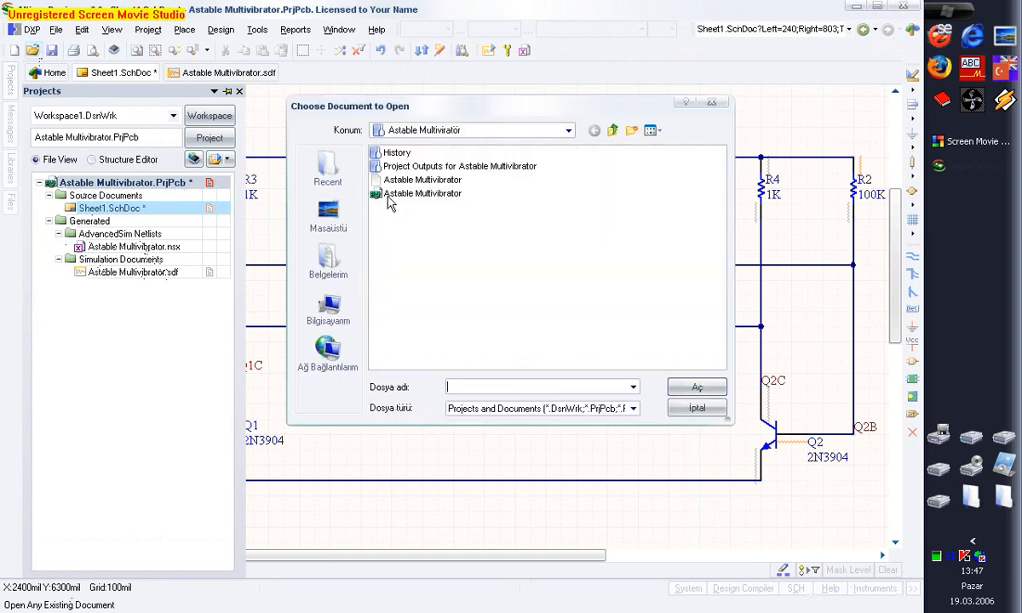
double_click(390, 196)
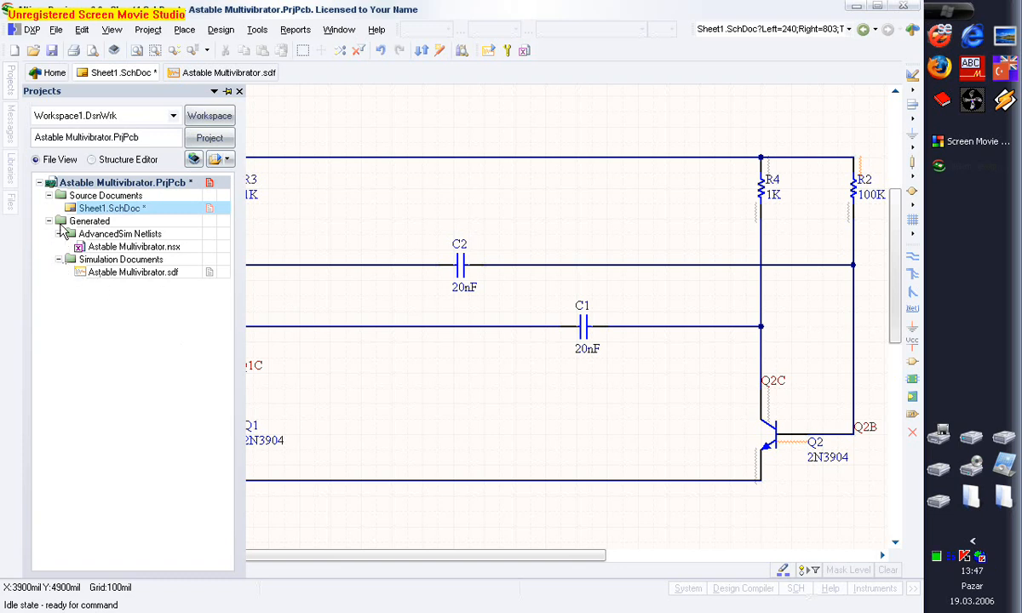
click(32, 50)
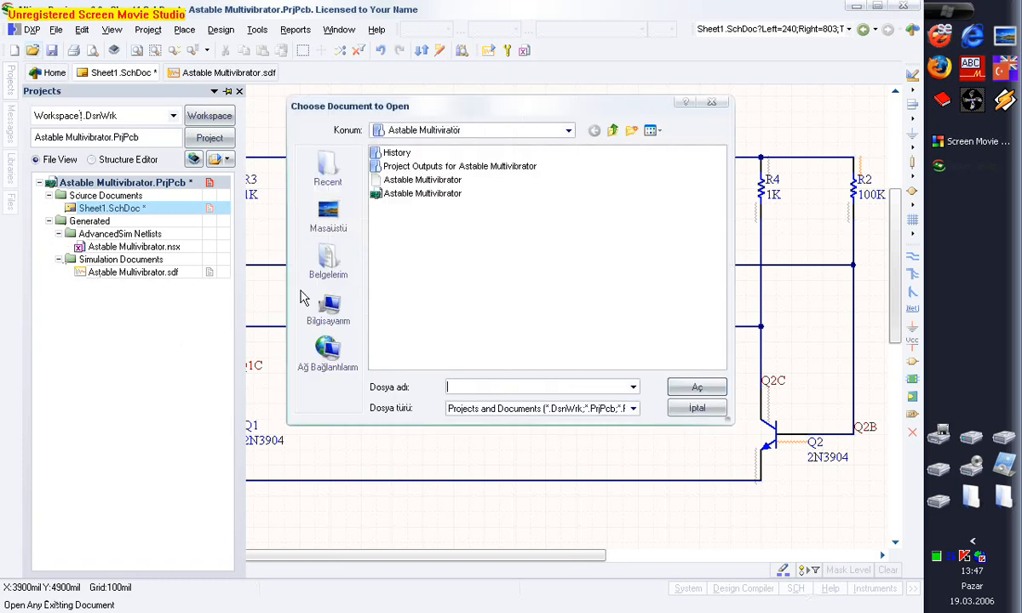
double_click(406, 183)
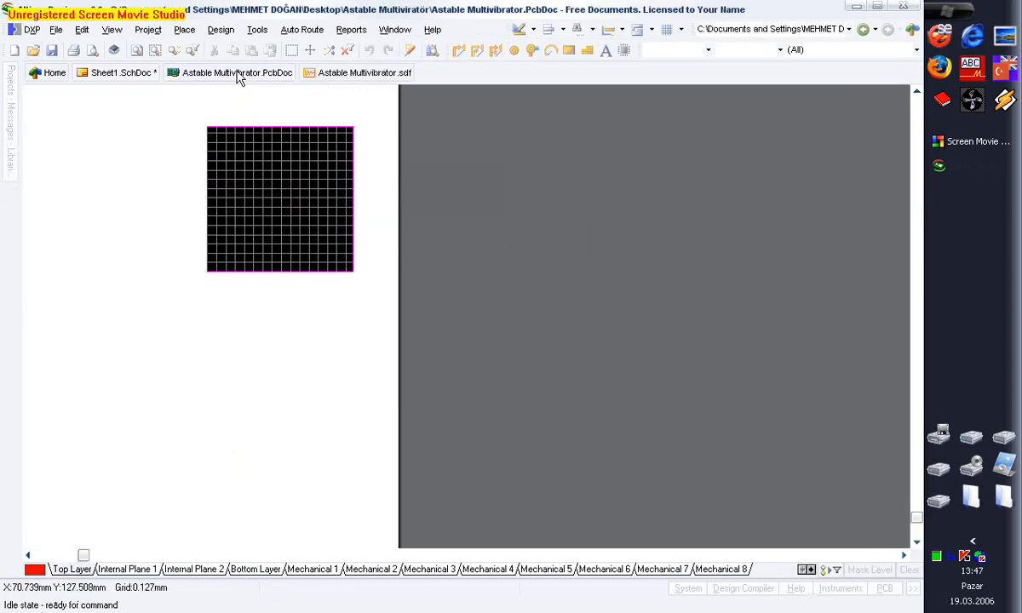
- Try to move Astable Multivibrator.PcbDoc from the free documents into the Astable Multivibrator project
click(120, 75)
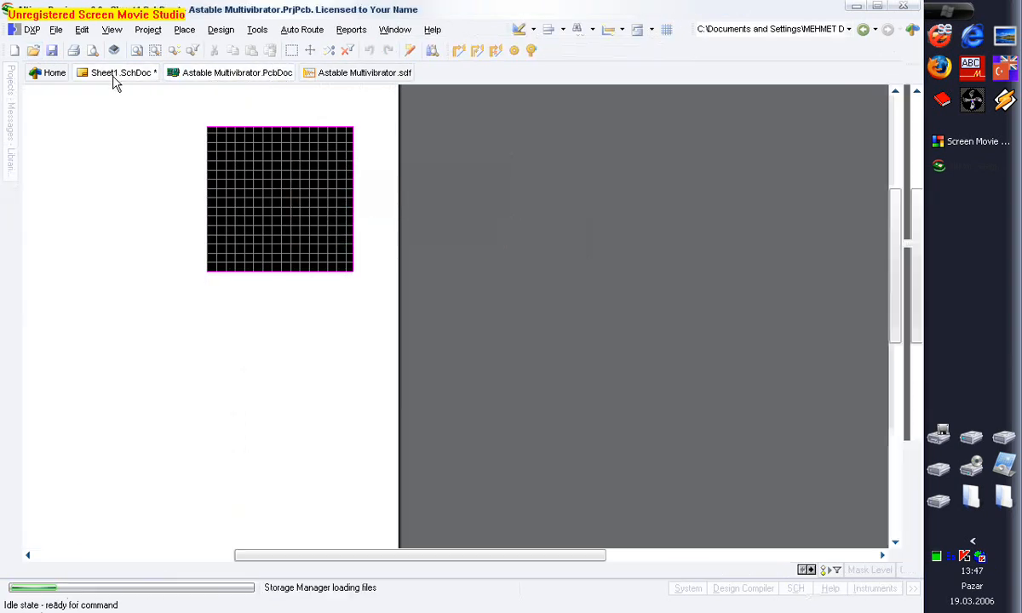
mouse_move(11, 91)
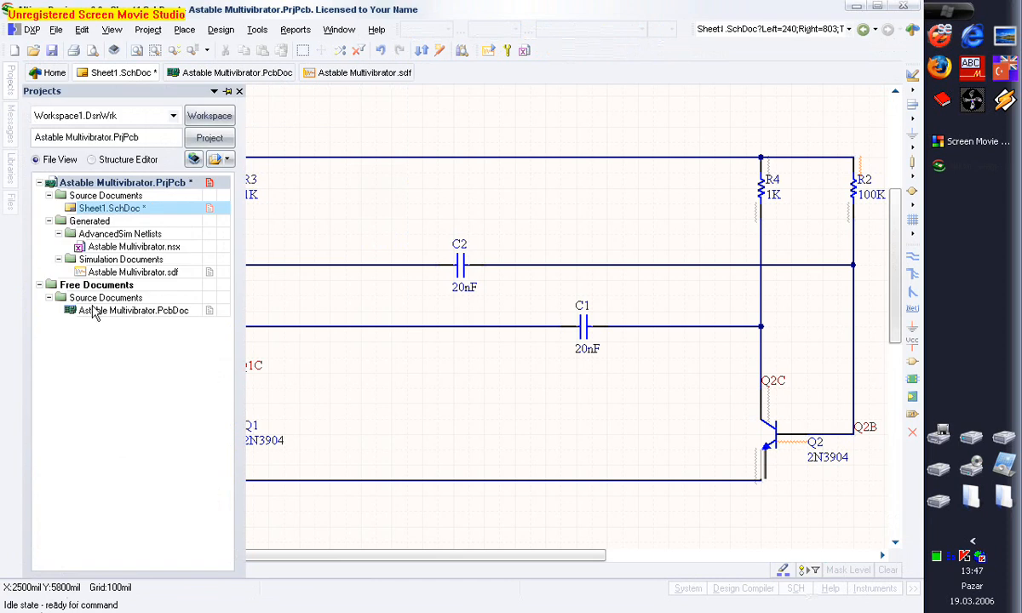
double_click(74, 314)
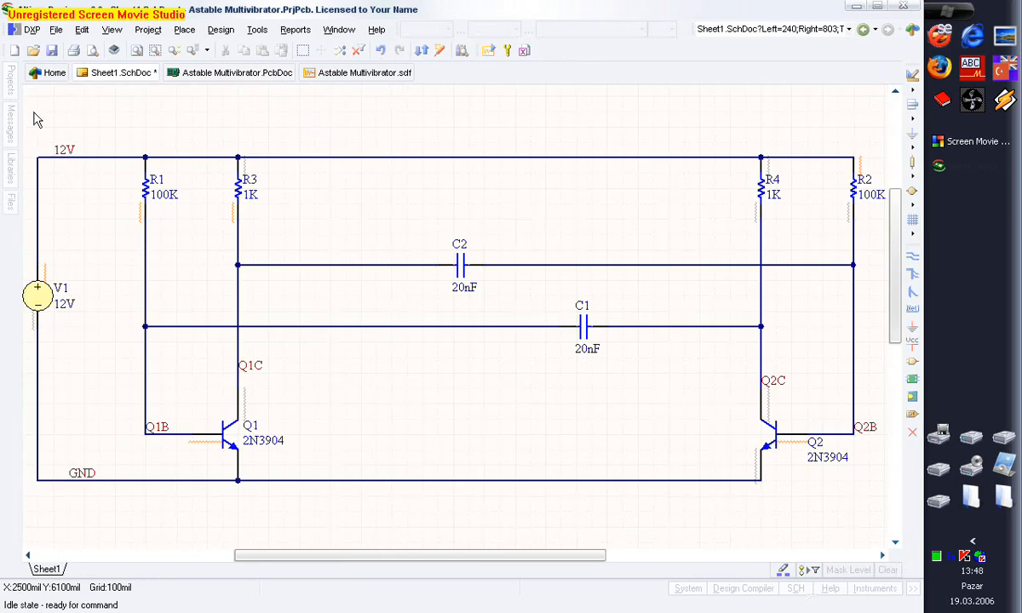
click(9, 84)
double_click(94, 313)
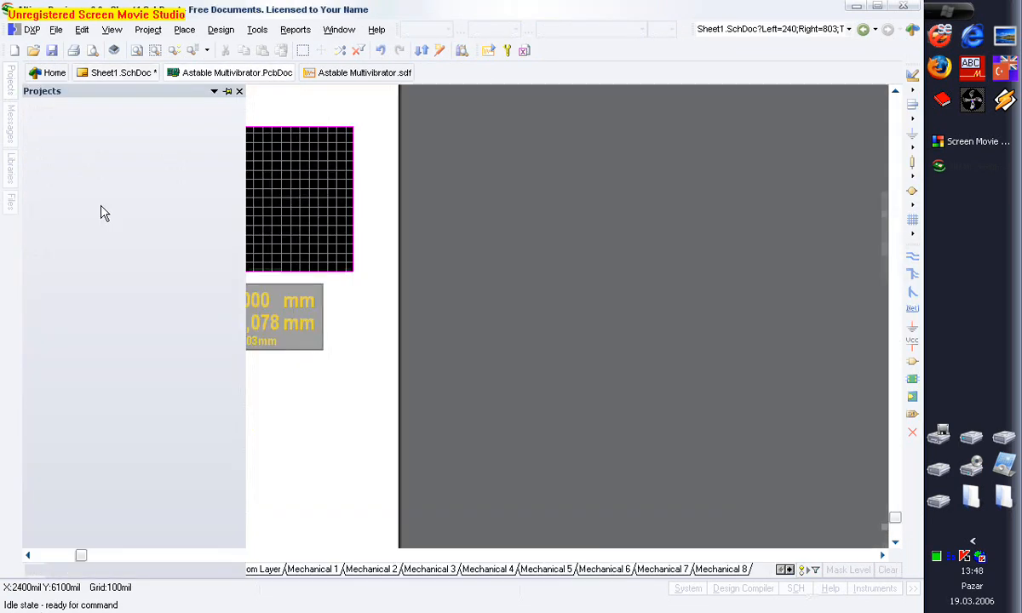
click(117, 73)
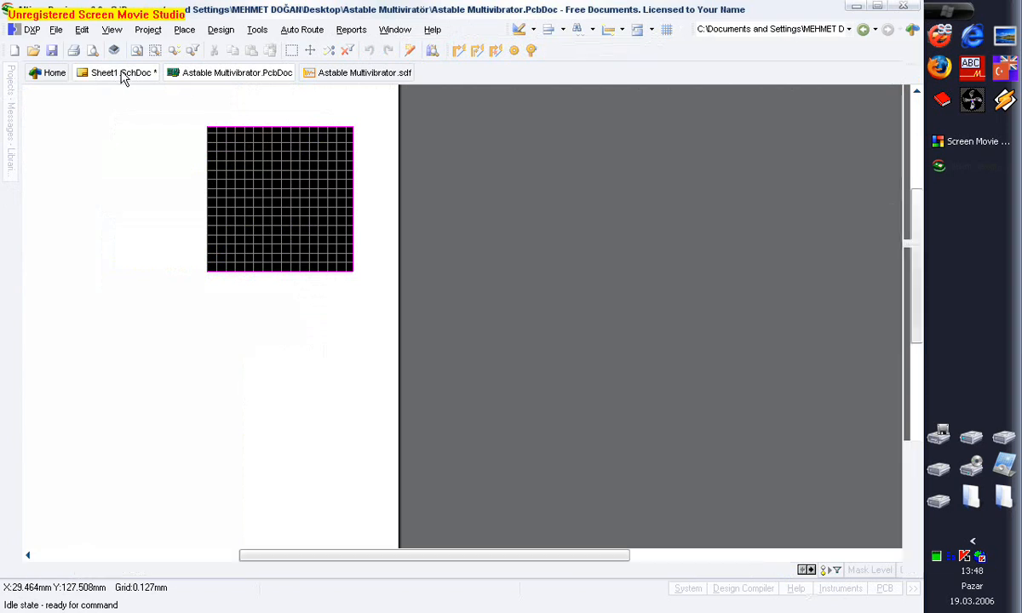
mouse_move(18, 90)
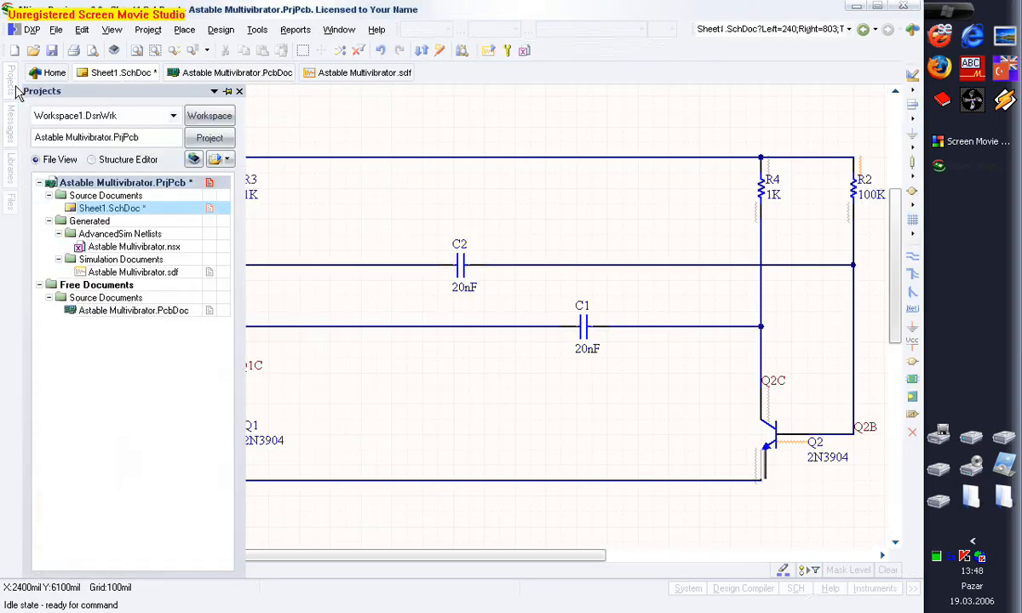
drag(82, 317, 88, 296)
right_drag(93, 222, 98, 231)
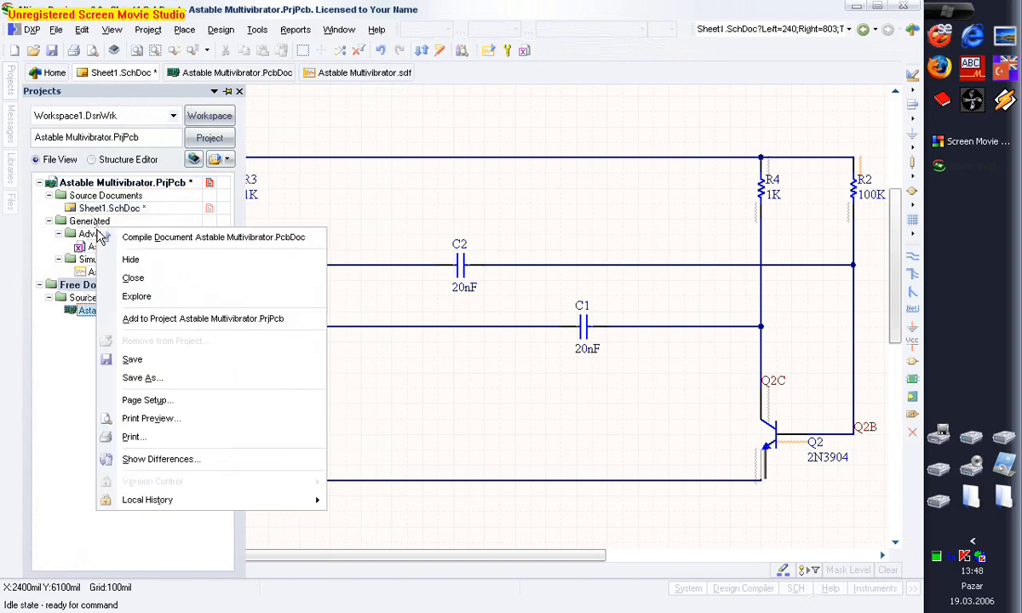
click(68, 324)
double_click(70, 315)
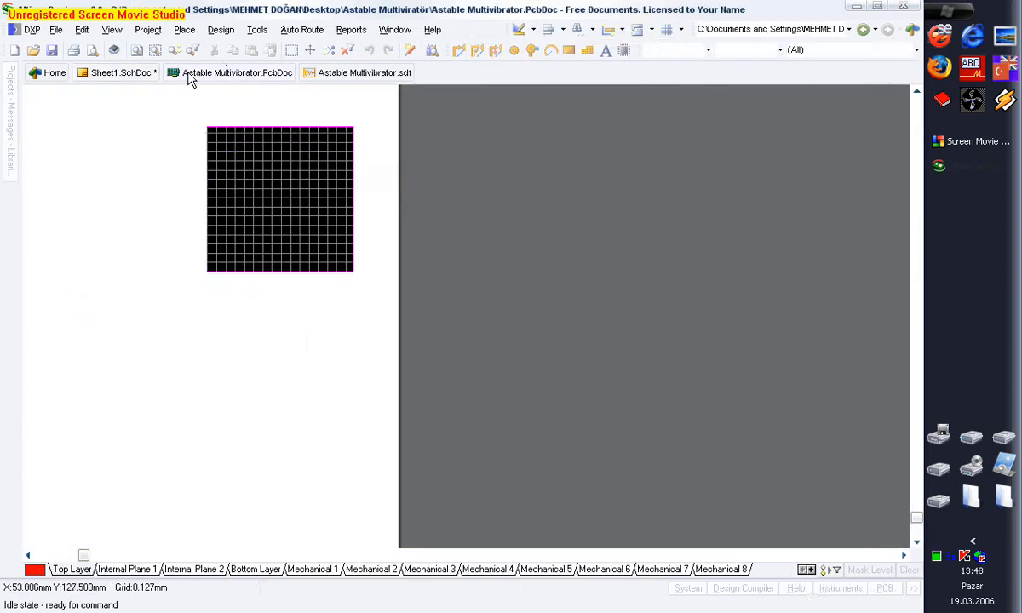
- Switch back to the Sheet1.SchDoc schematic
click(121, 73)
click(223, 29)
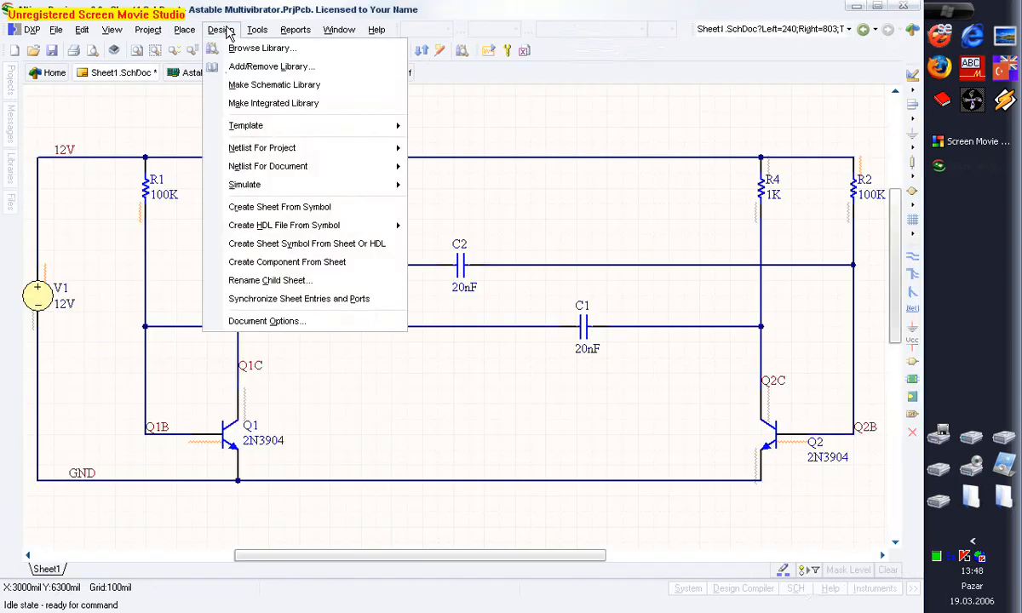
click(157, 104)
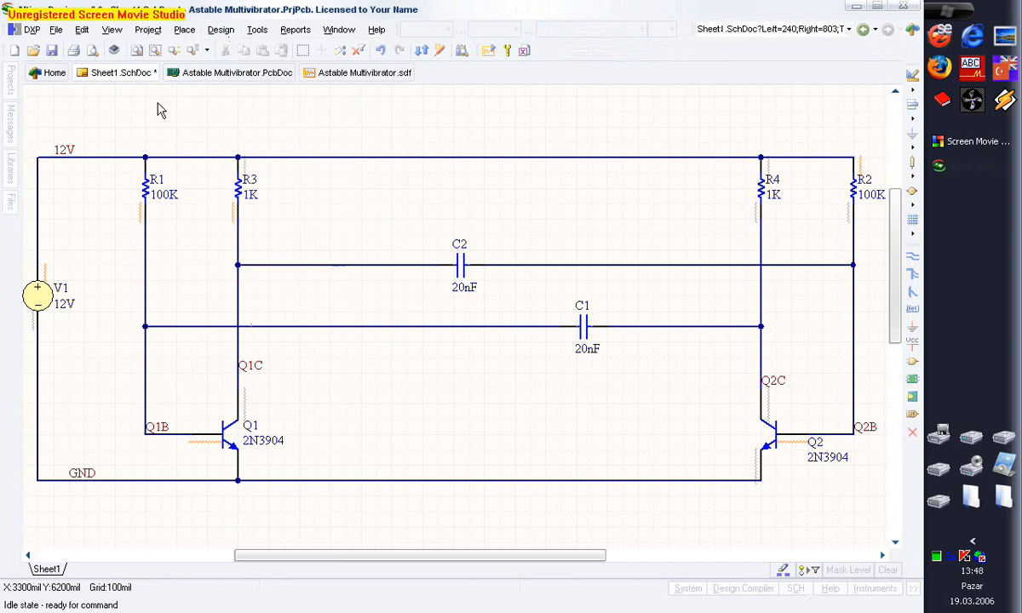
click(53, 52)
right_drag(111, 255, 128, 249)
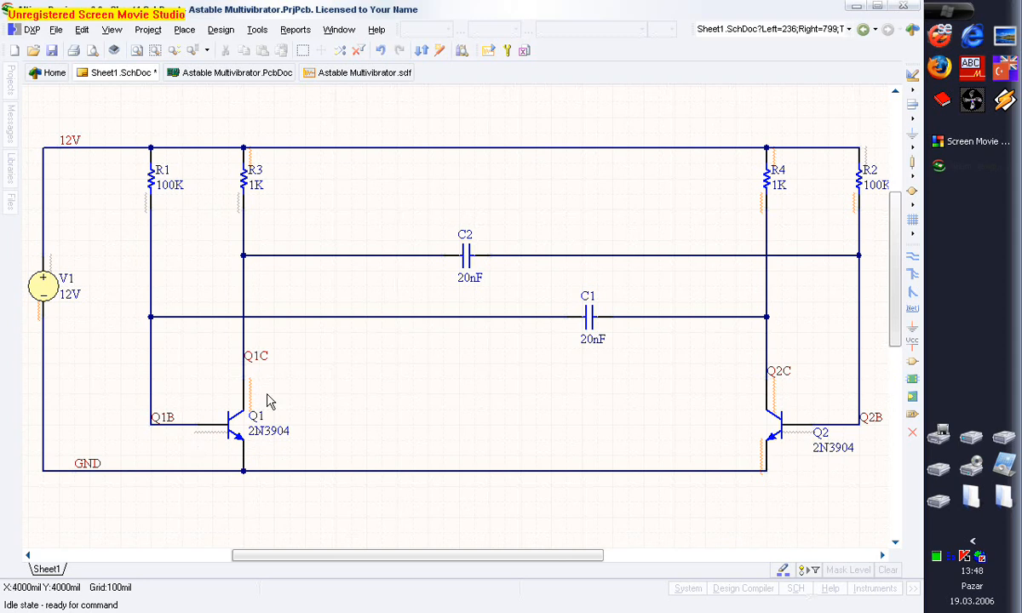
- Inspect the footprint model assigned to transistor Q1 and accept it as it is
double_click(233, 430)
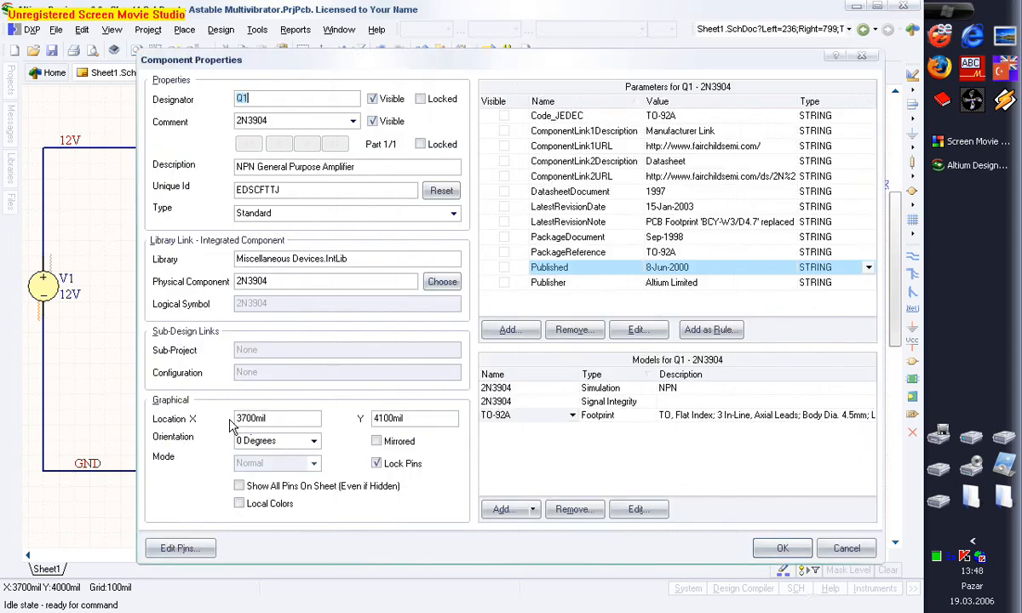
click(597, 418)
click(598, 419)
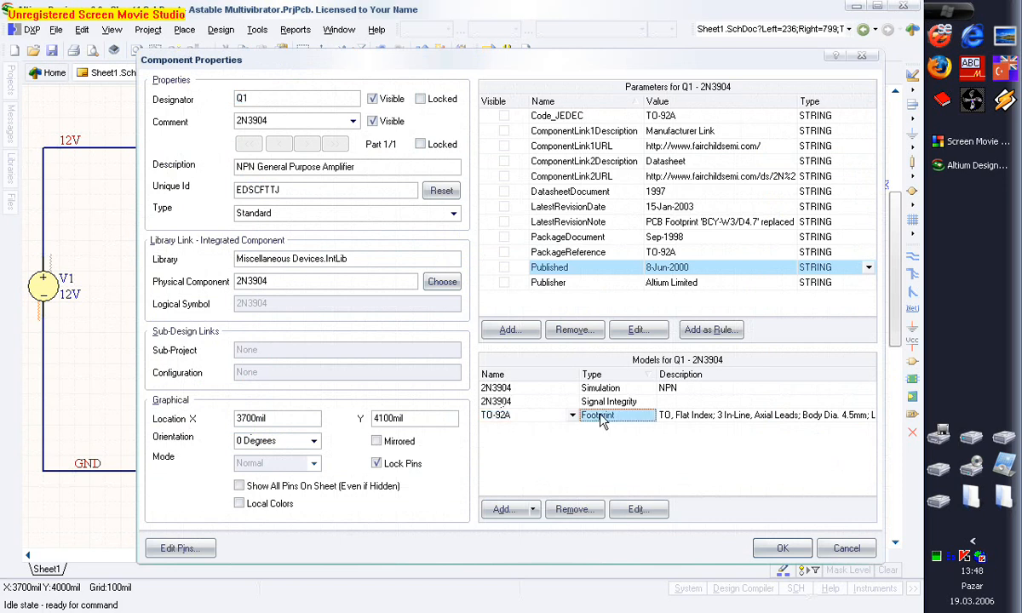
double_click(600, 419)
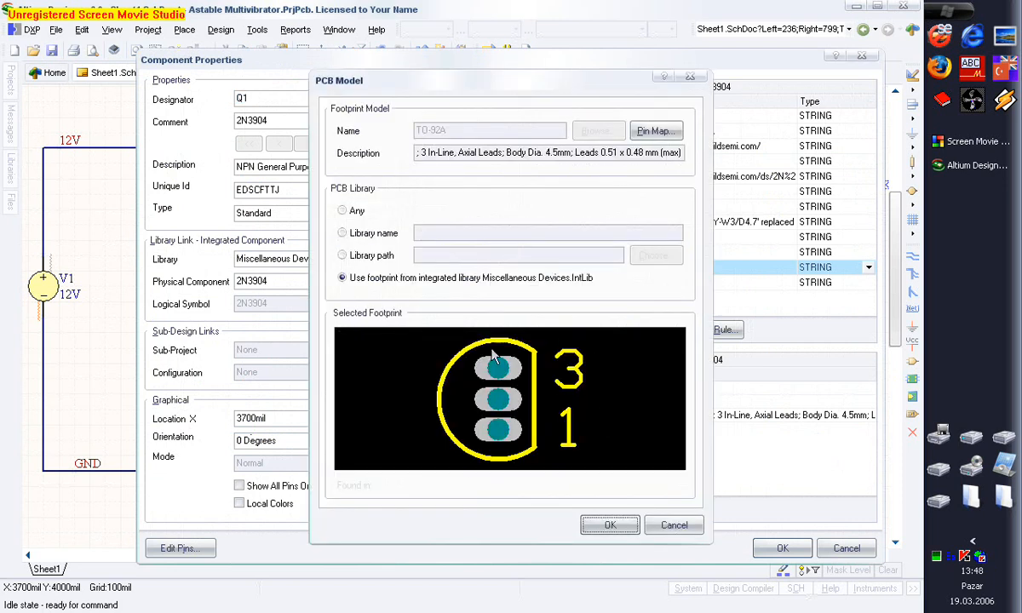
click(610, 527)
click(781, 548)
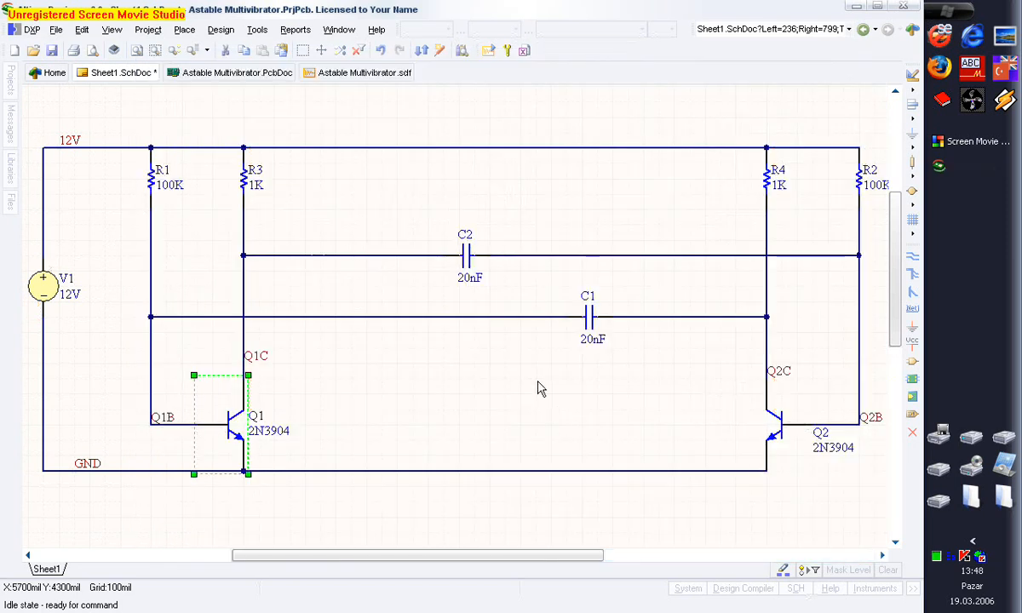
- Inspect the footprint model assigned to capacitor C1 and accept it as it is
double_click(591, 322)
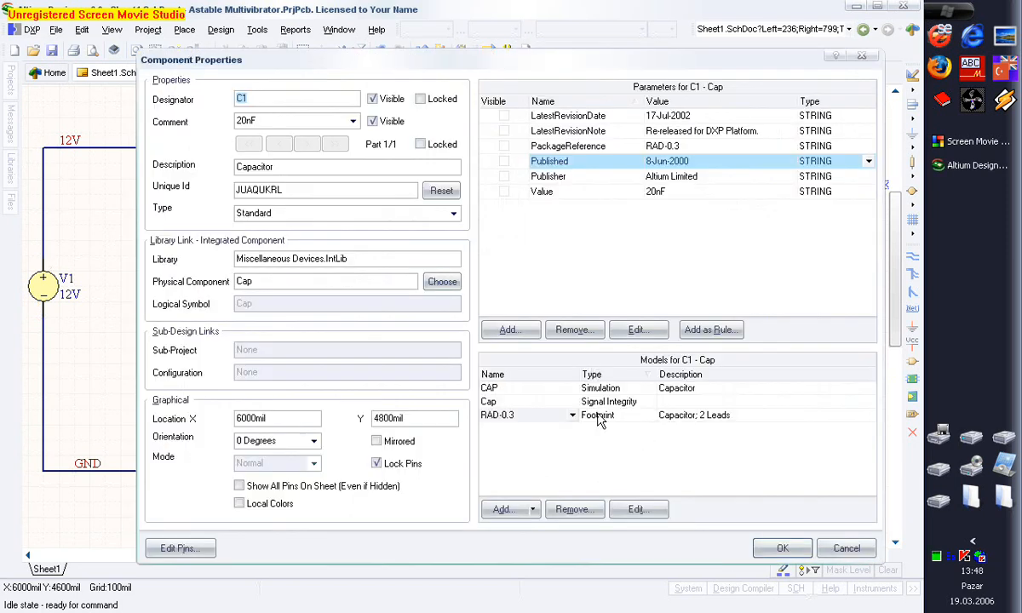
click(599, 417)
double_click(600, 416)
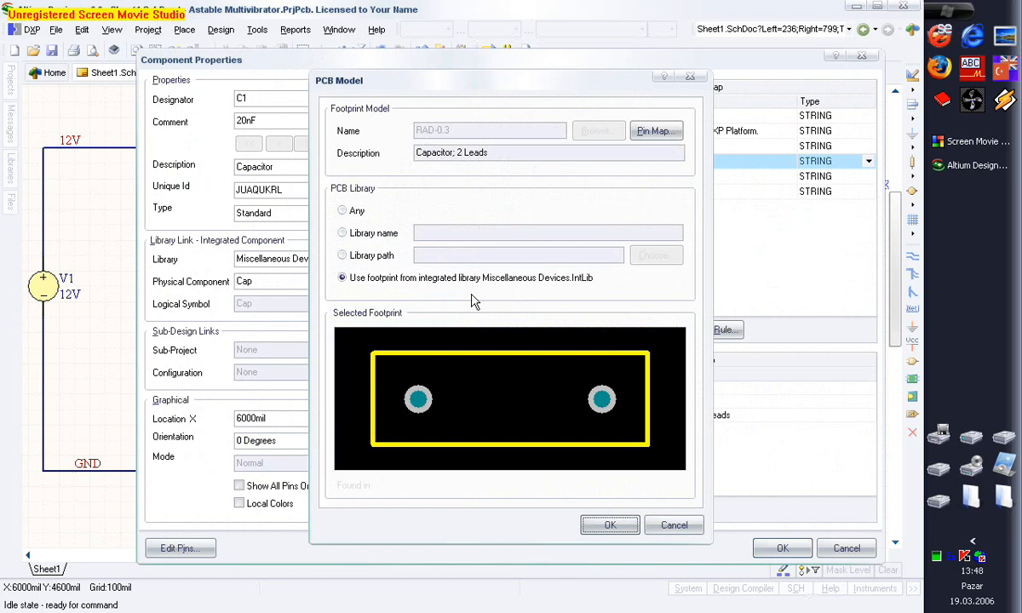
click(610, 525)
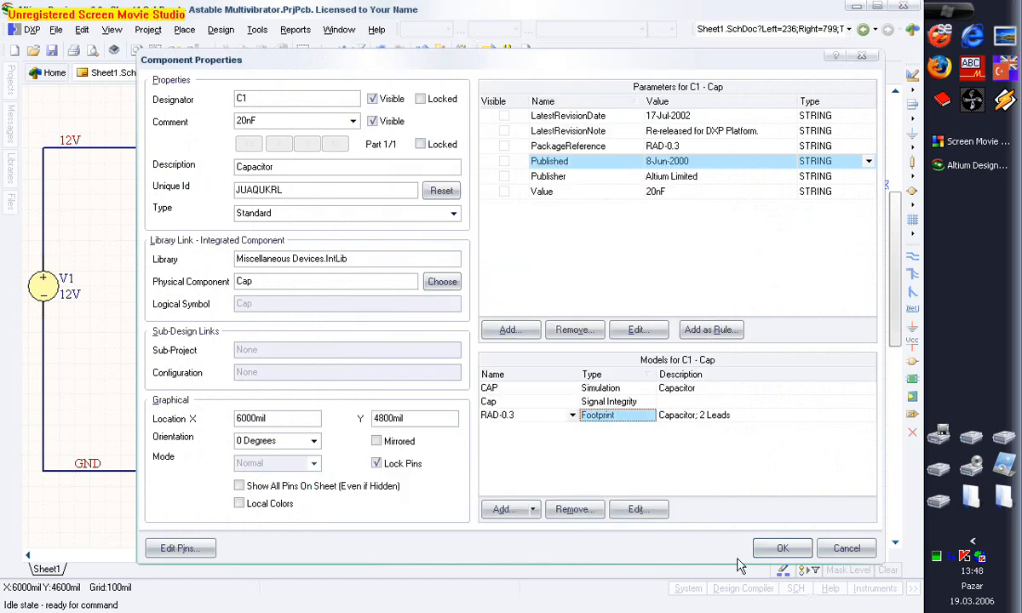
click(782, 548)
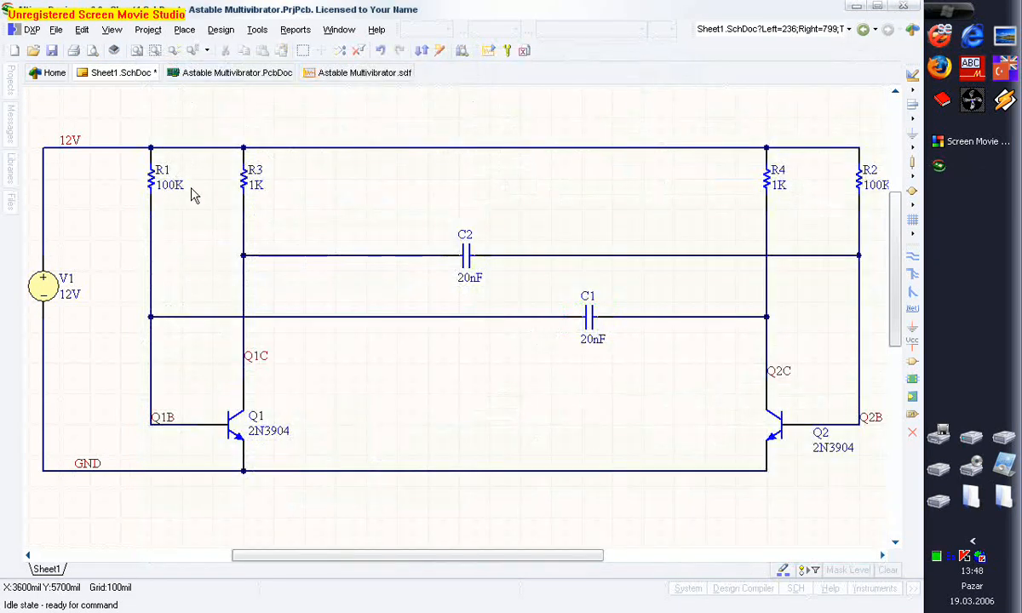
- Add a new model of type Footprint to voltage source V1
double_click(53, 286)
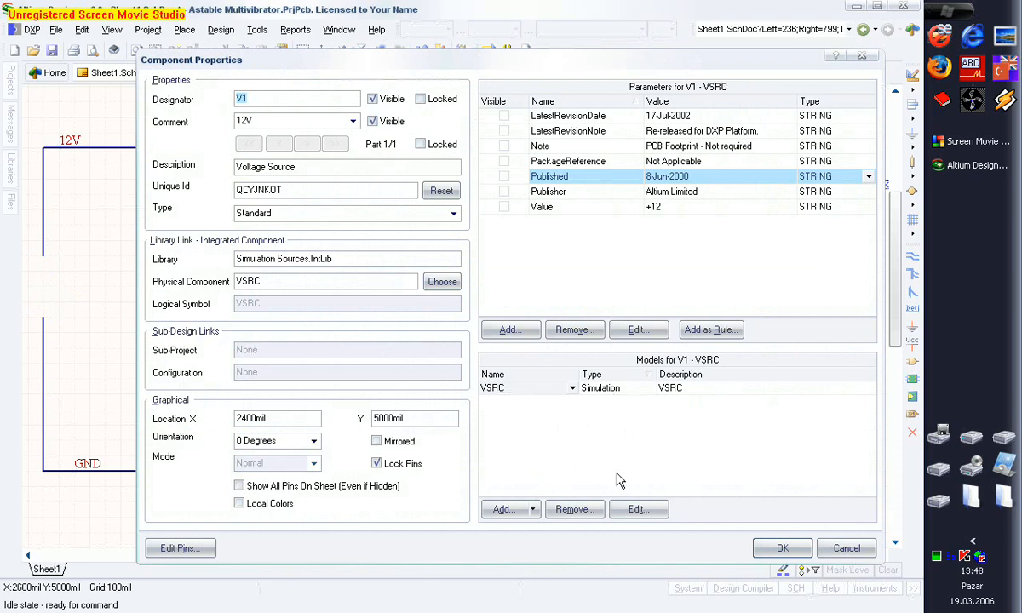
right_click(538, 414)
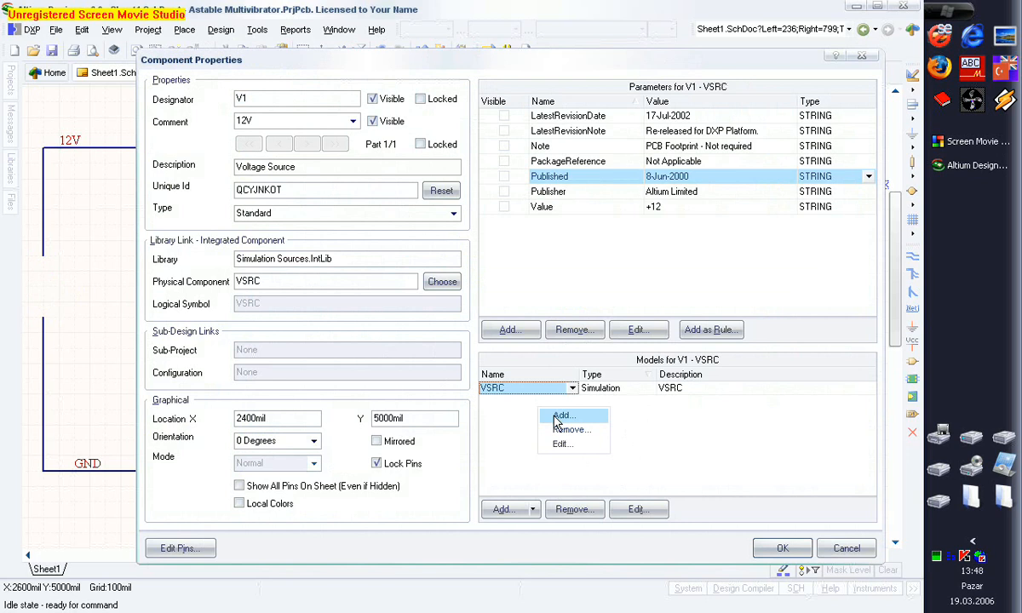
click(505, 482)
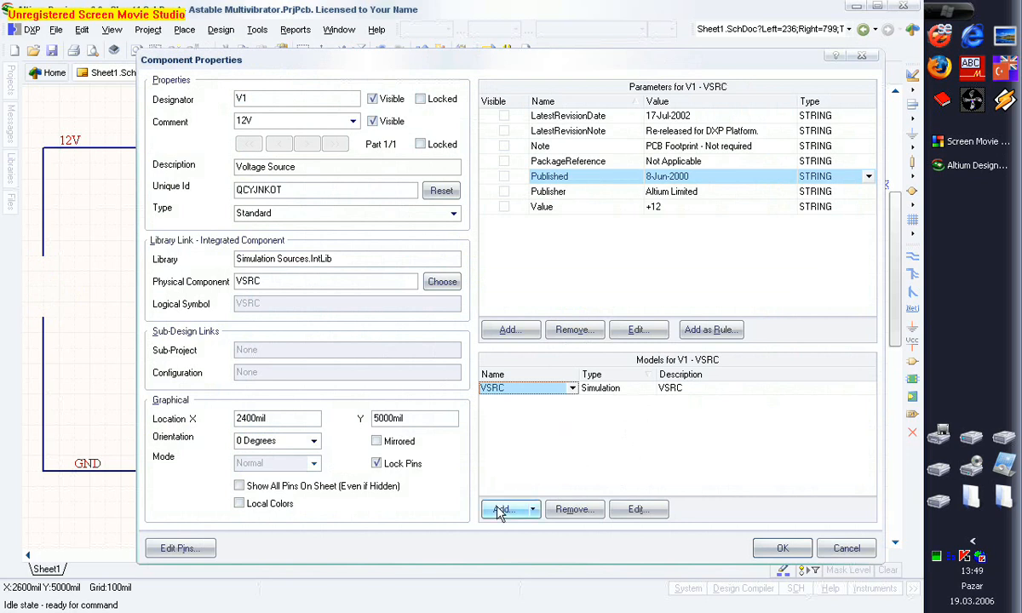
click(503, 510)
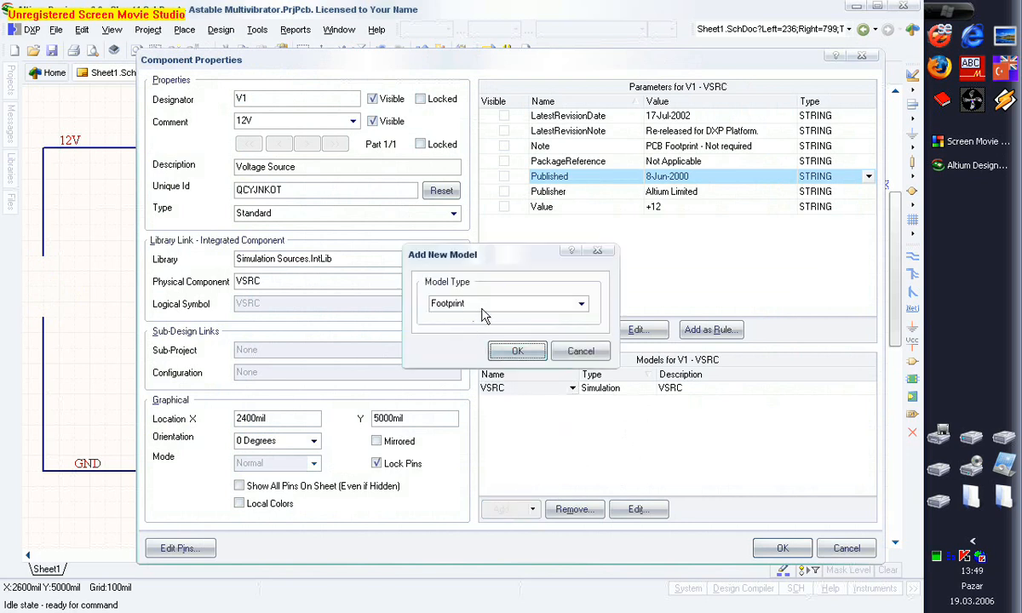
click(514, 352)
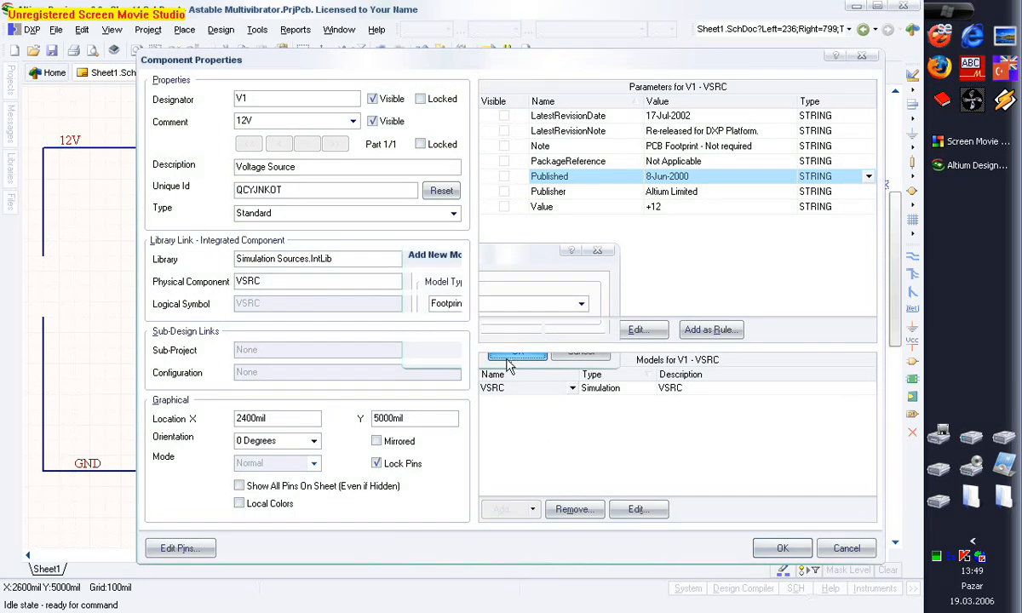
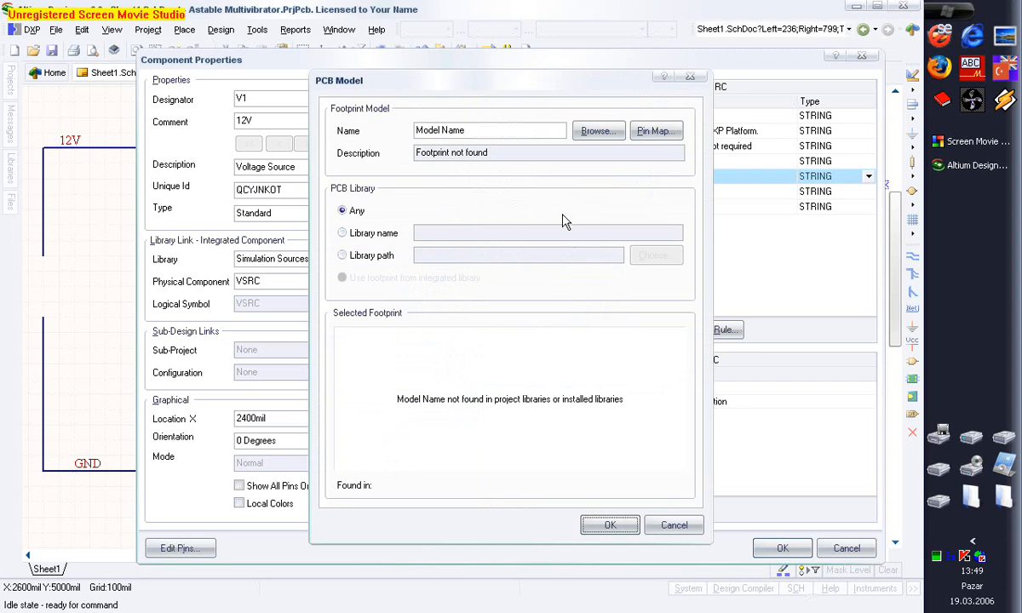
- Choose the HDR1X2 footprint from Miscellaneous Connectors.IntLib for V1's new model
click(595, 132)
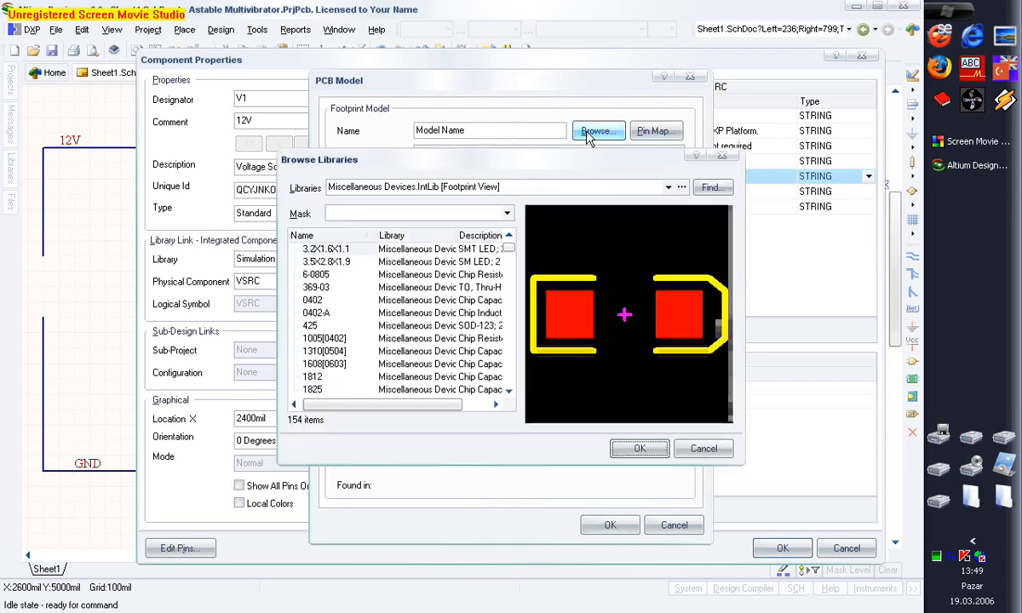
click(669, 186)
click(498, 213)
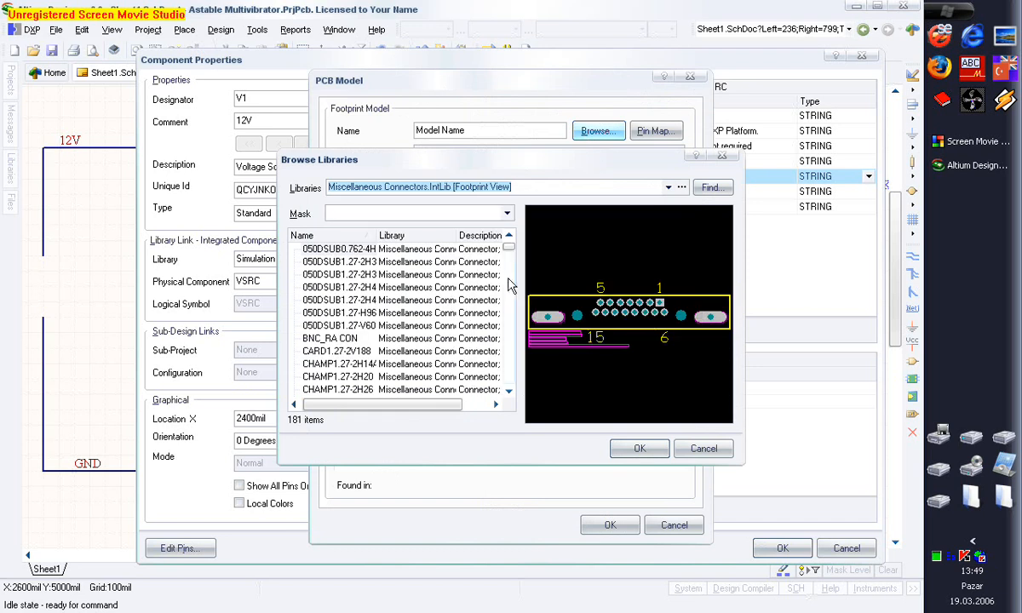
click(392, 337)
scroll(375, 340, down, 9)
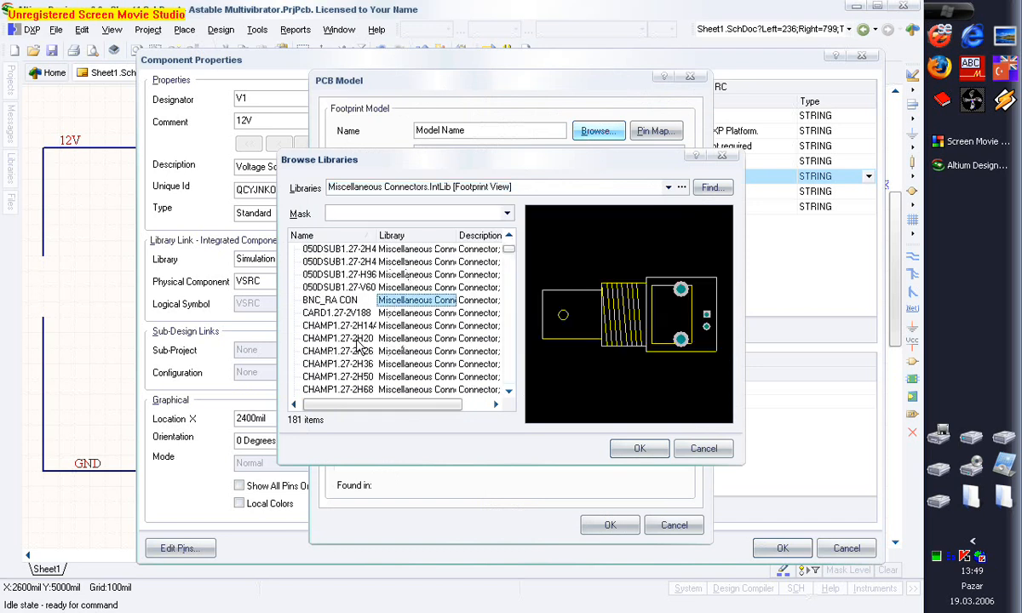
click(328, 310)
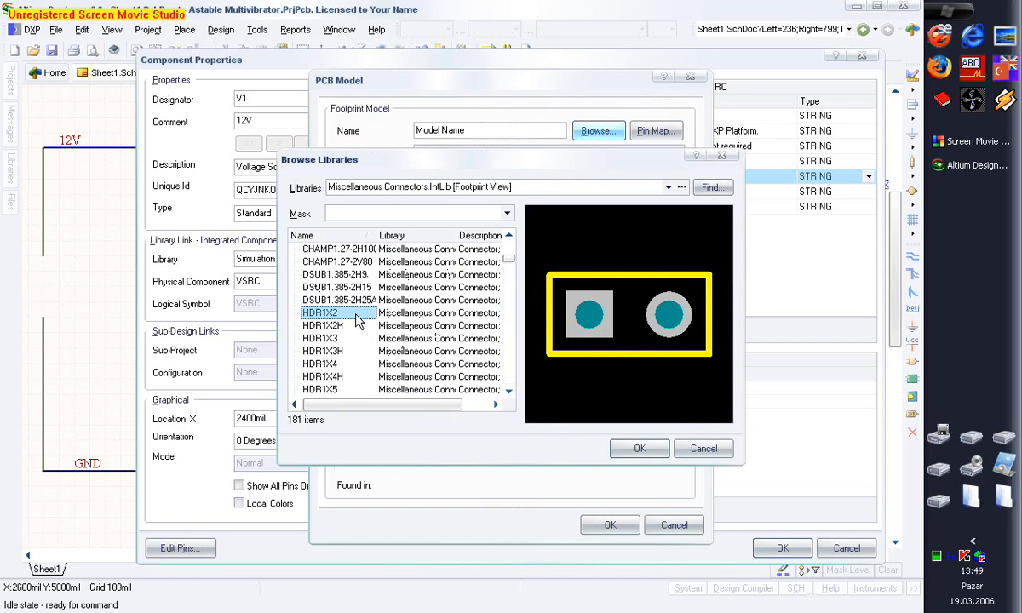
- Assign the HDR1X2 footprint from Miscellaneous Connectors.IntLib to voltage source V1 and apply the component properties
click(635, 450)
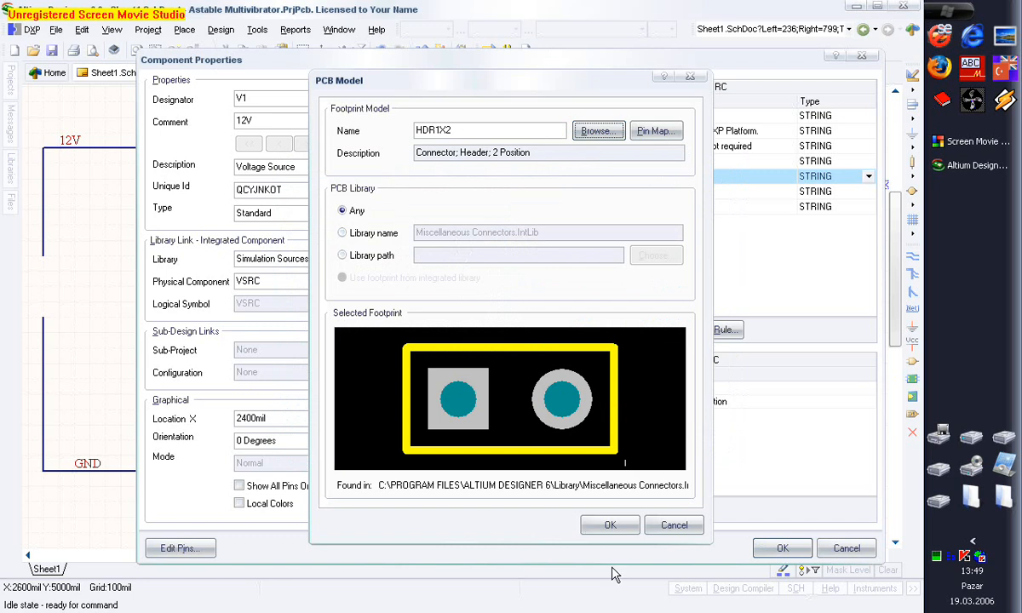
click(608, 531)
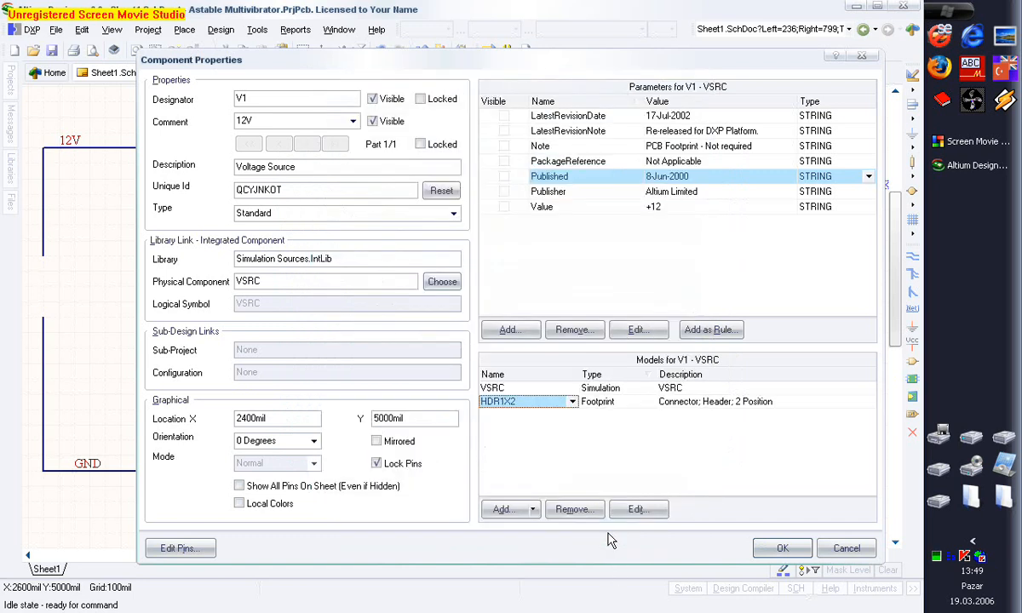
click(704, 406)
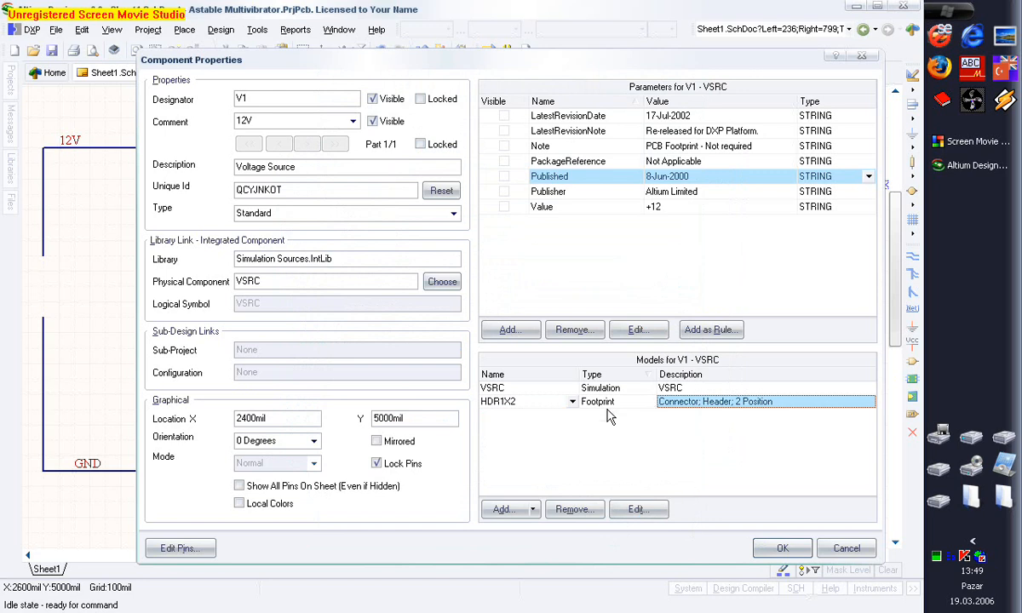
click(772, 549)
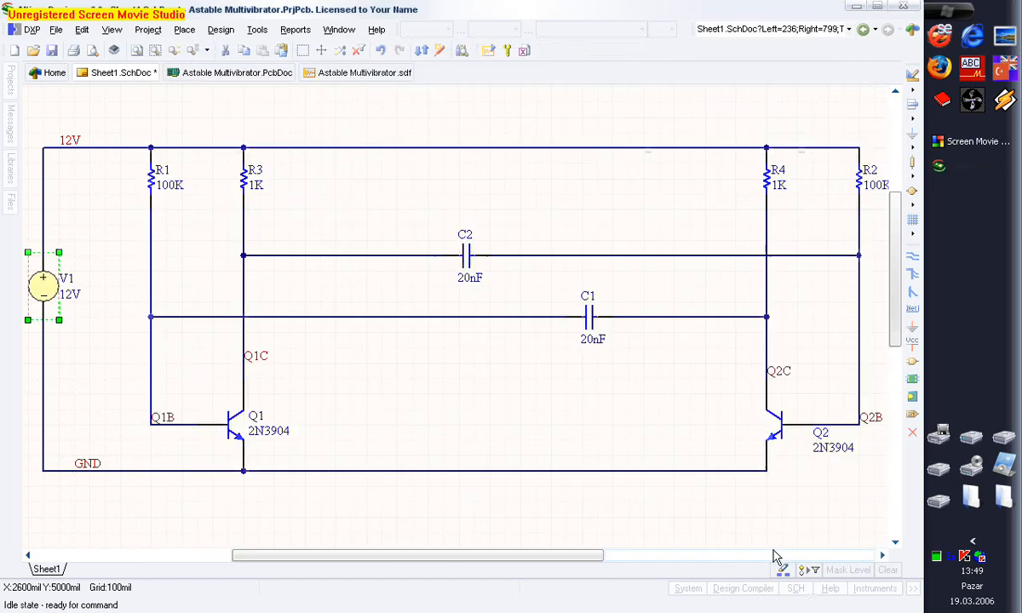
click(596, 440)
- Save the schematic sheet as Astable Multivibrator in the desktop folder Astable Multiviratör
click(51, 50)
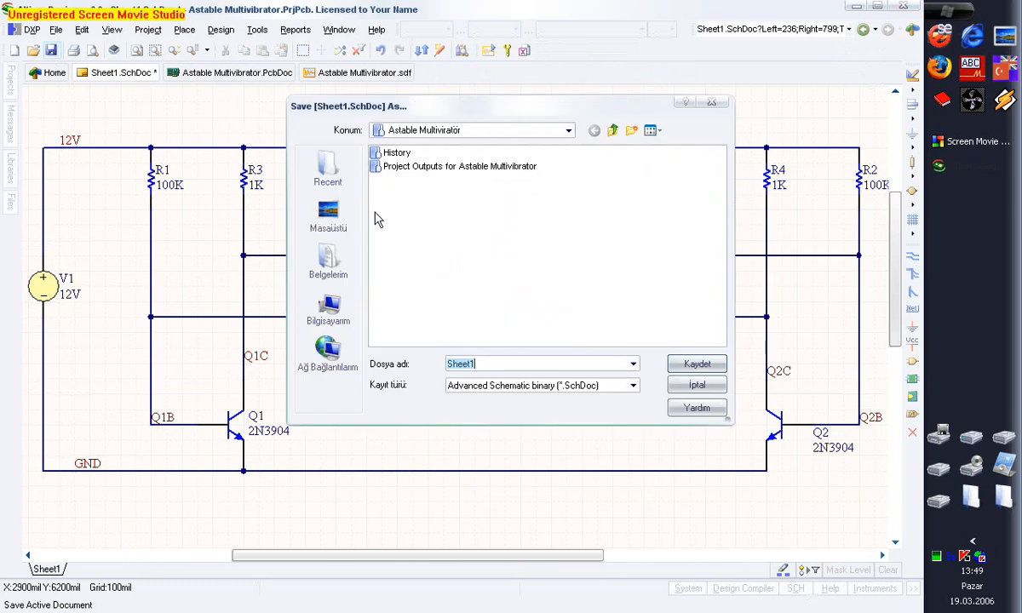
click(339, 223)
double_click(404, 270)
text(A)
key(Down)
key(Down)
key(Return)
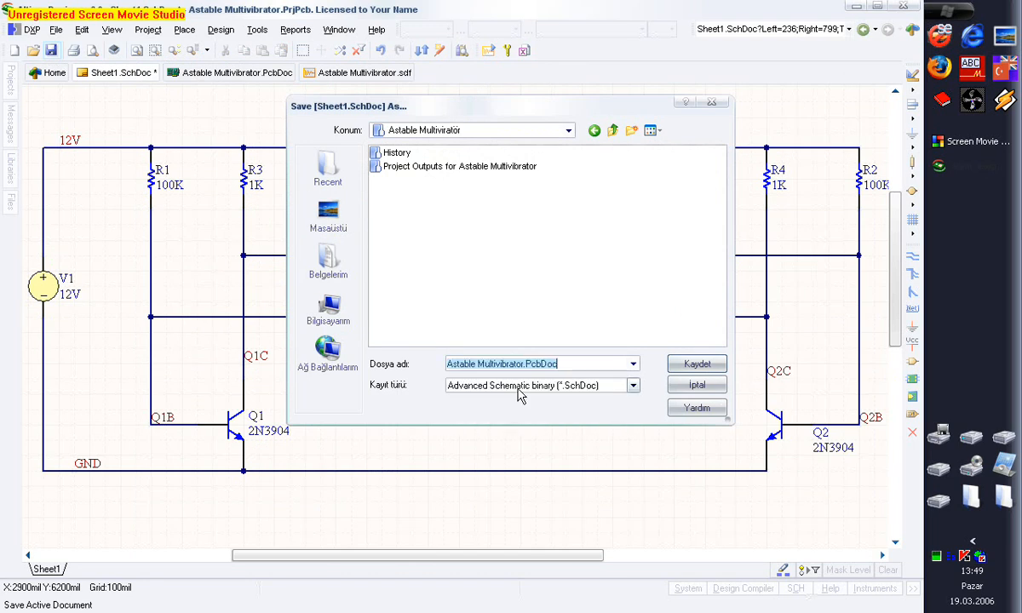
click(526, 364)
key(Delete)
key(Delete)
key(Delete)
key(Delete)
key(Delete)
key(Delete)
key(Delete)
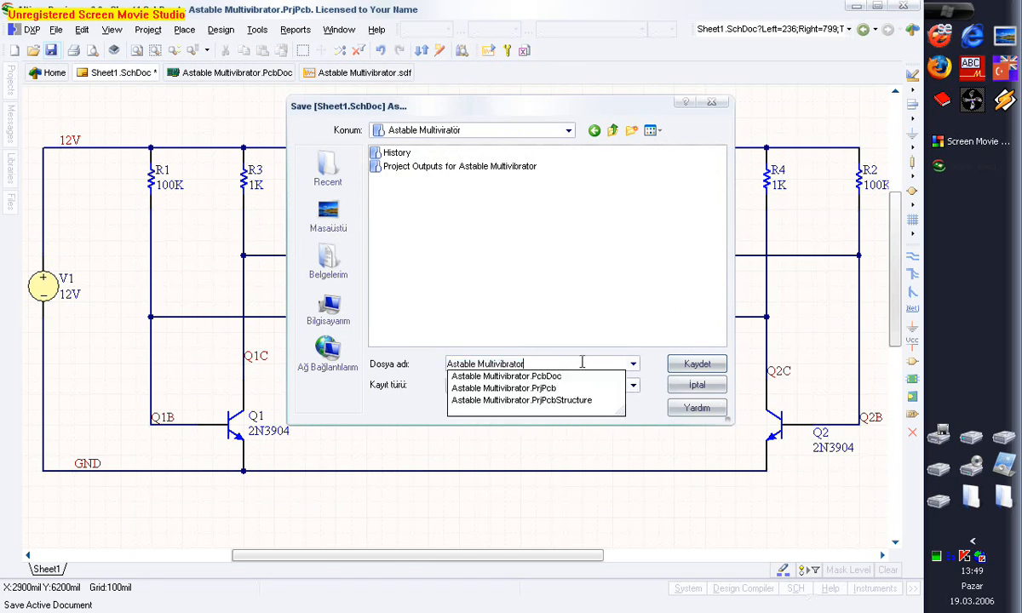
click(697, 365)
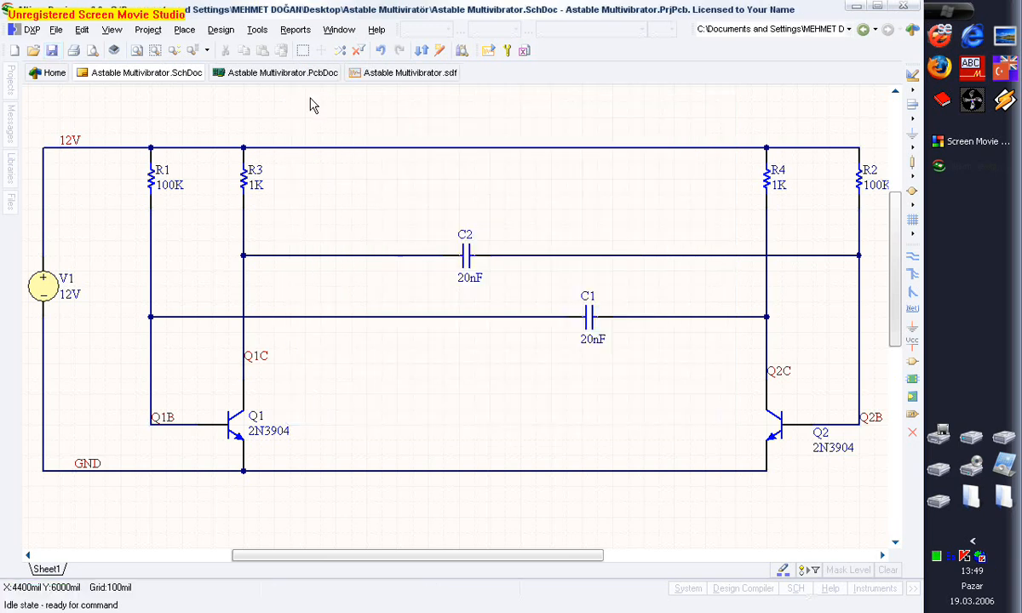
- View the whole board in Astable Multivibrator.PcbDoc, and return to the schematic document
click(216, 32)
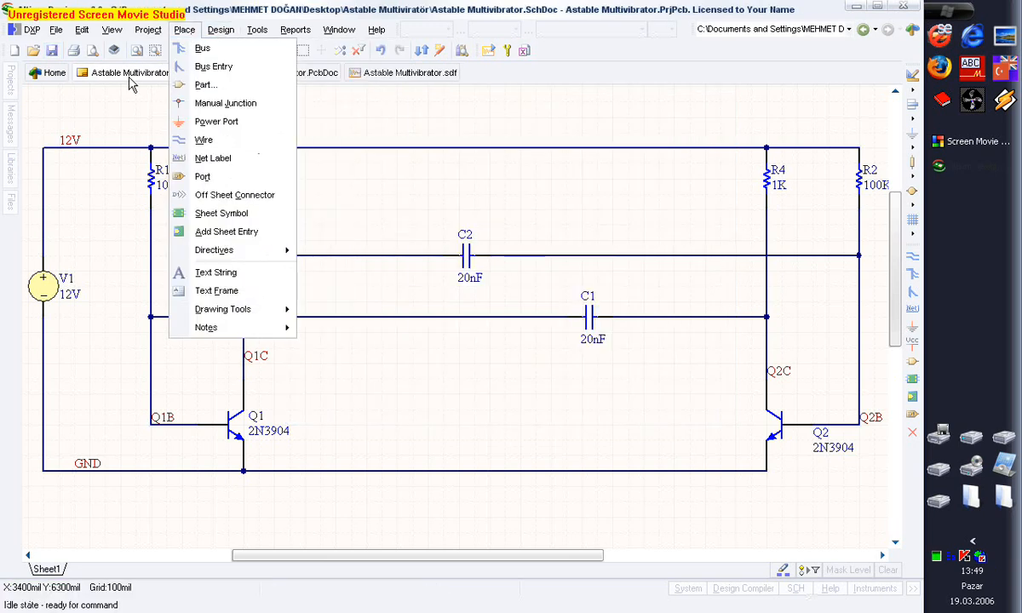
click(110, 105)
click(242, 75)
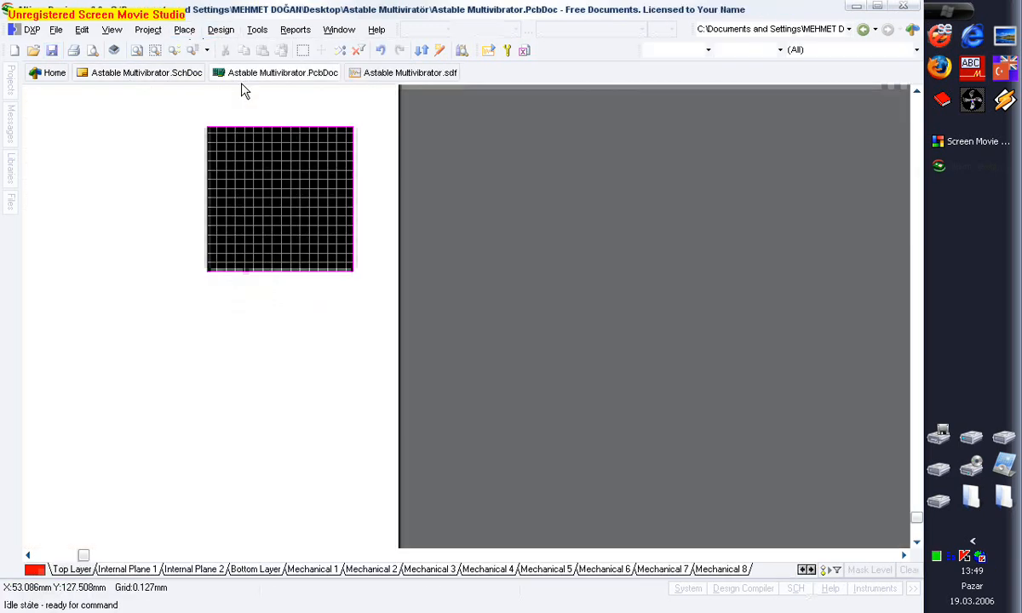
click(136, 50)
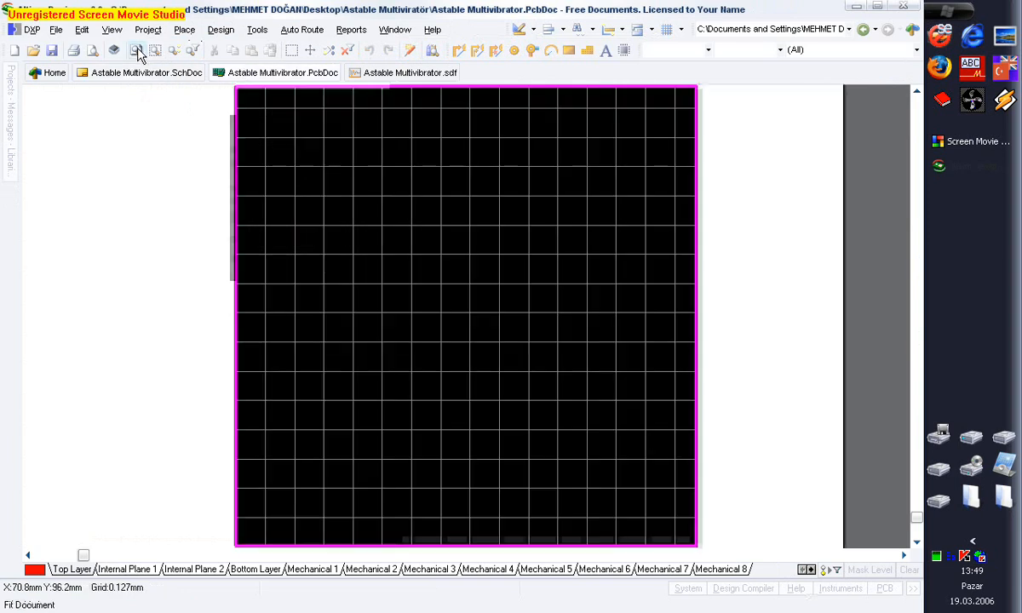
click(119, 75)
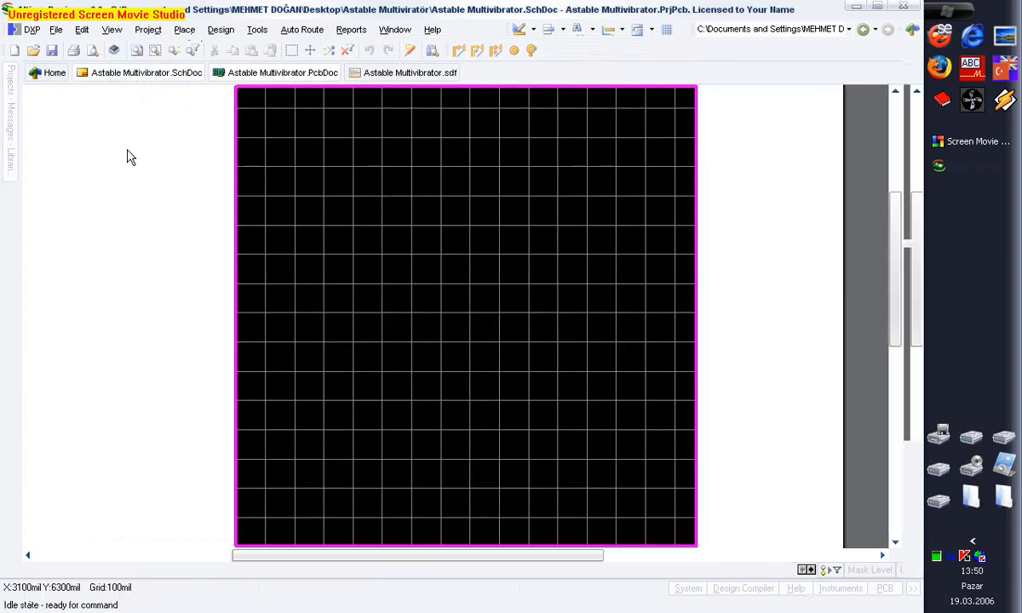
- Review the project's document tree and collapse its Simulation Documents and Generated groups
mouse_move(19, 92)
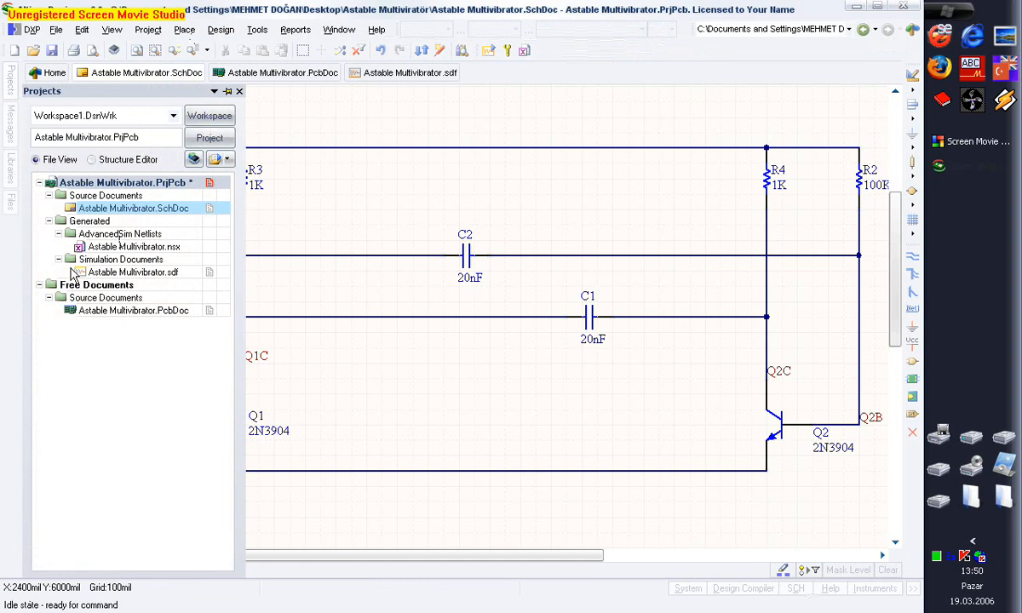
click(58, 259)
click(49, 221)
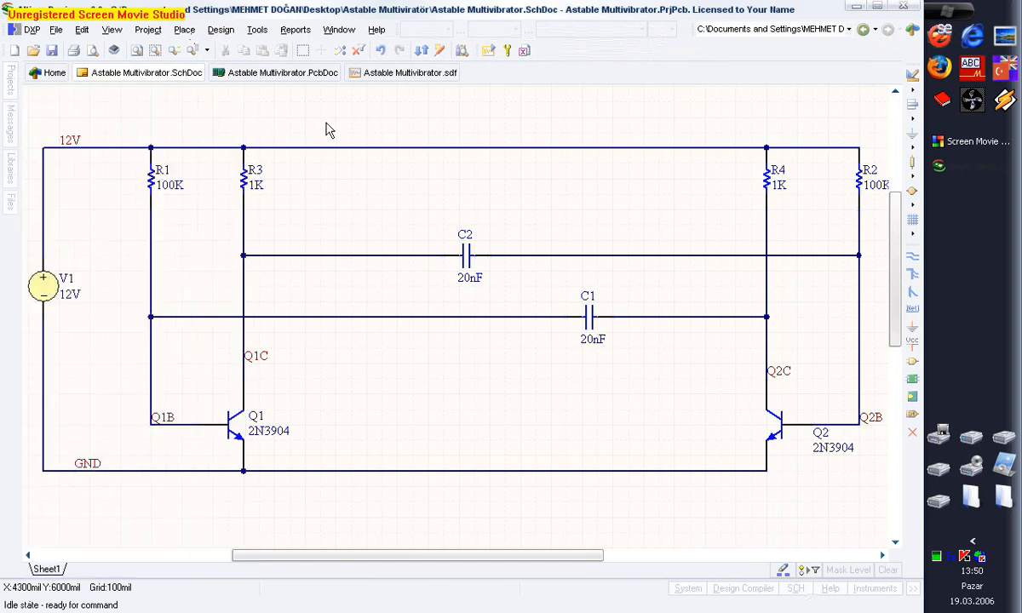
- Export only the current schematic document to Astable Multivibrator.pdf with Smart PDF, keeping colour output and opening the file after export
click(56, 31)
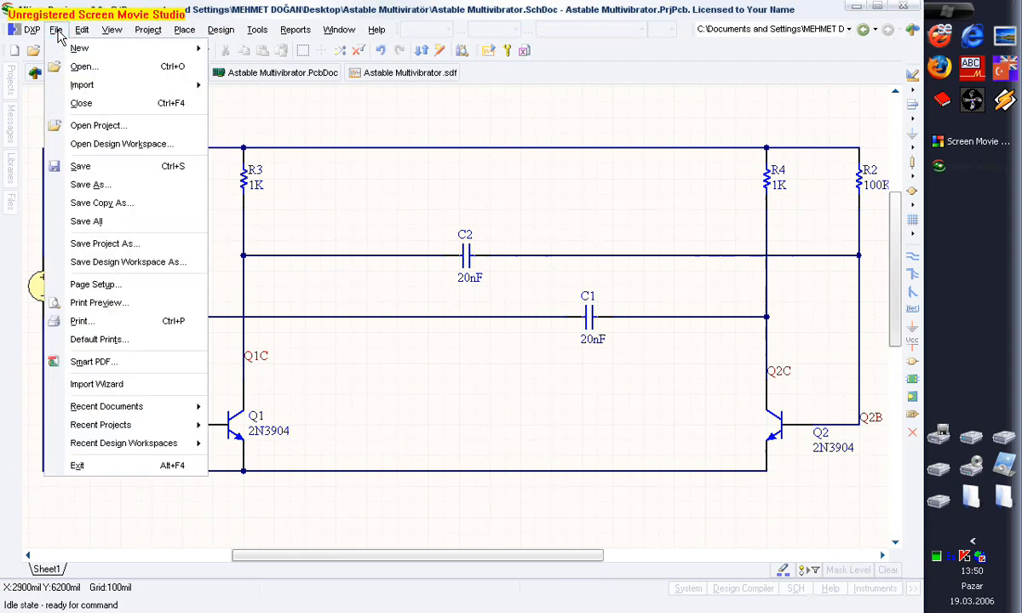
click(95, 362)
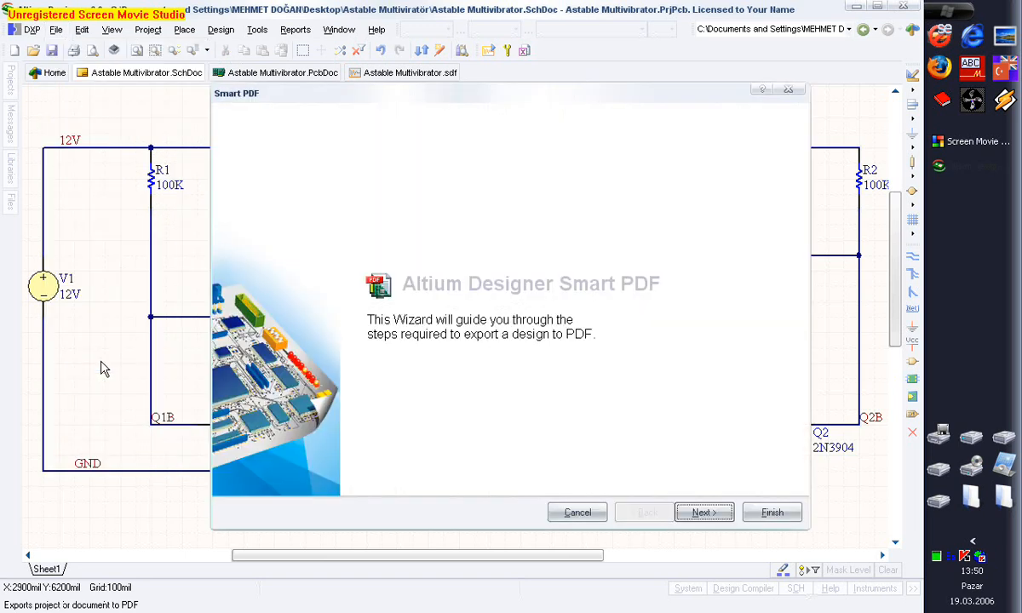
click(708, 513)
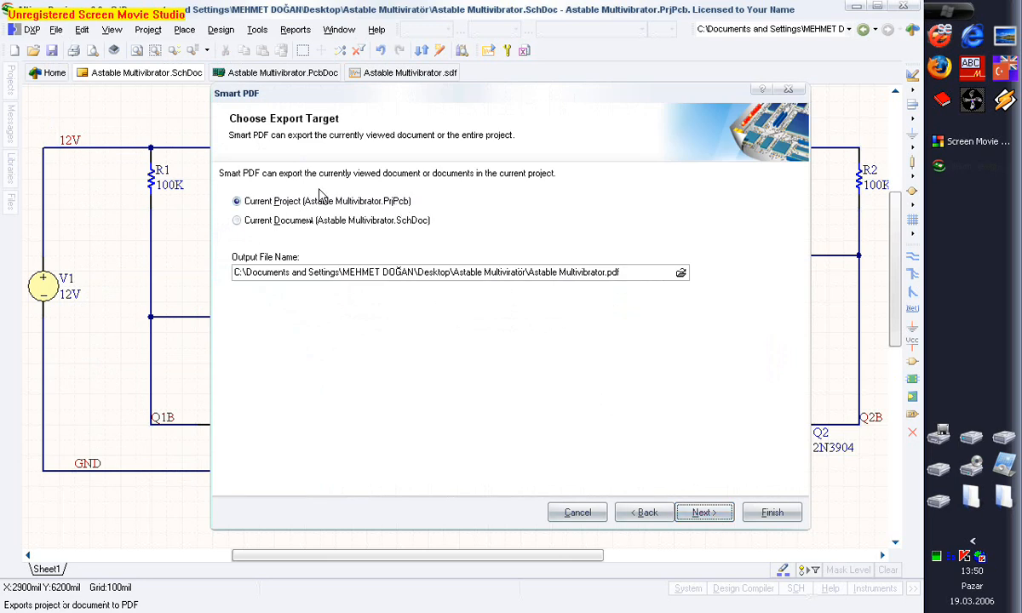
click(238, 221)
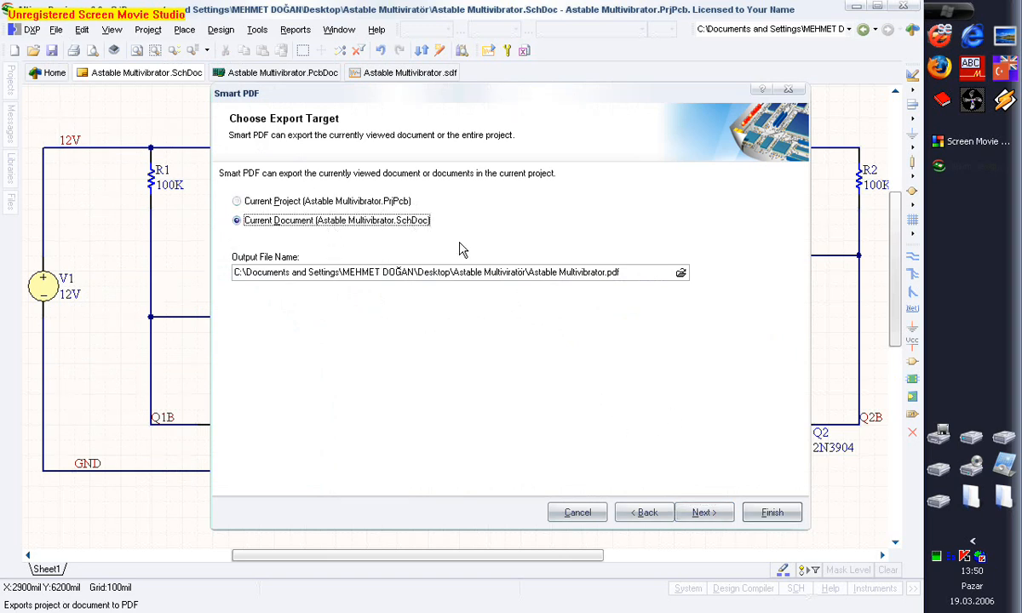
click(706, 514)
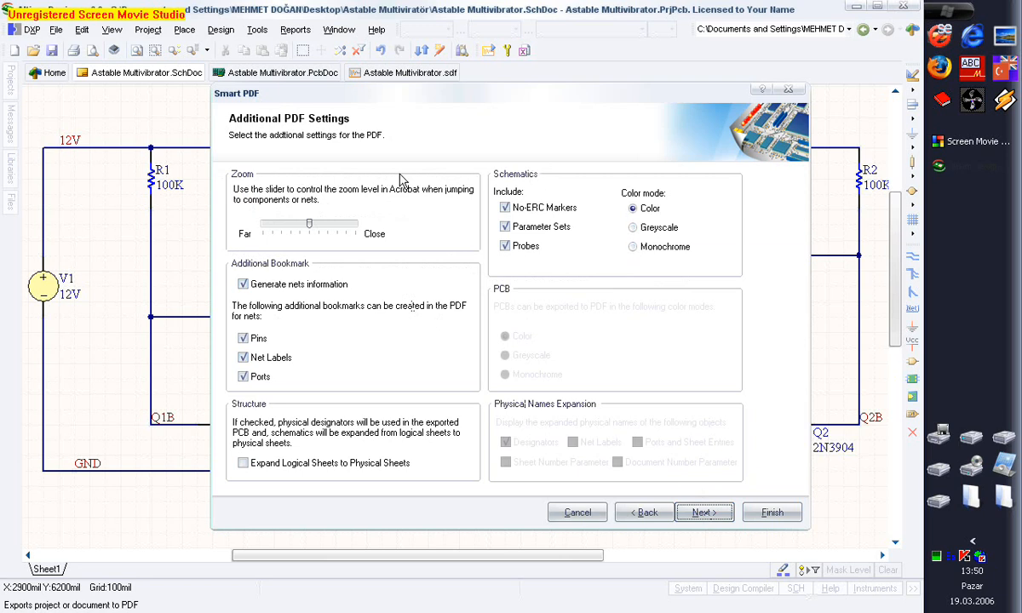
click(708, 514)
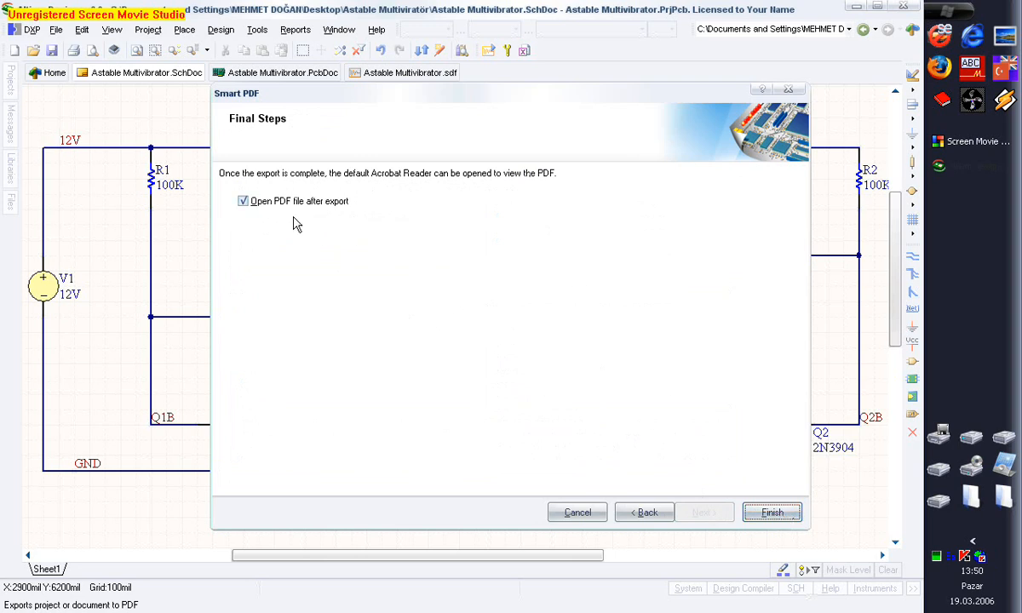
click(773, 514)
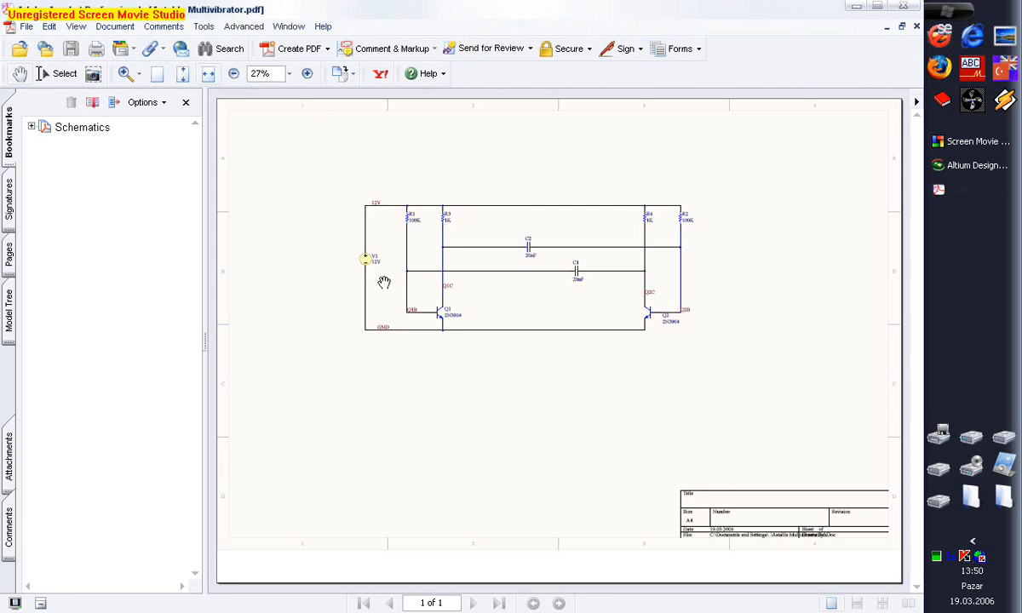
- Examine the exported schematic at 50% zoom and expand its bookmarks down to the individual nets and components
click(308, 74)
drag(341, 152, 400, 281)
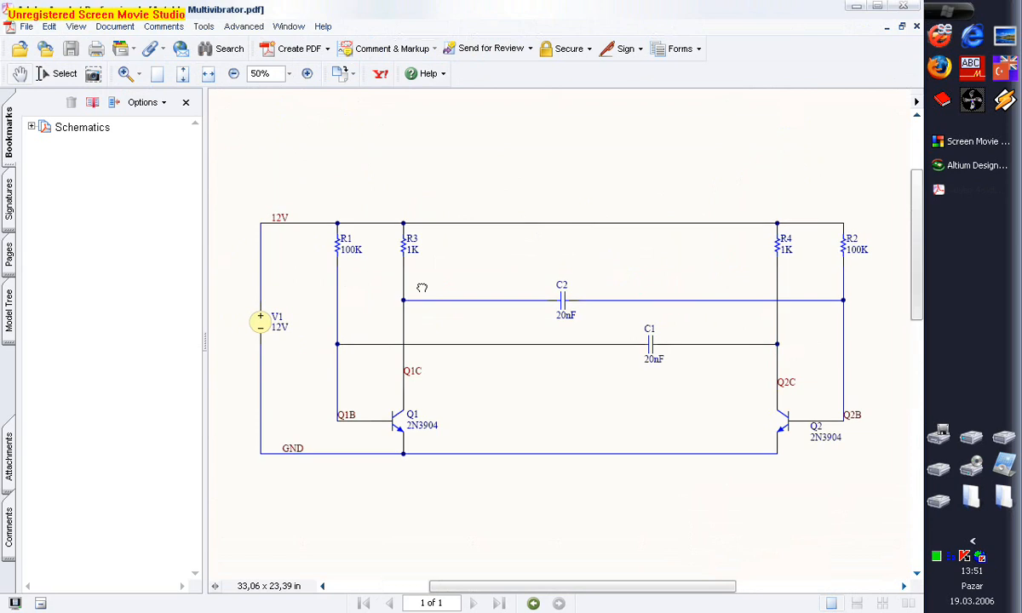
click(32, 128)
click(44, 145)
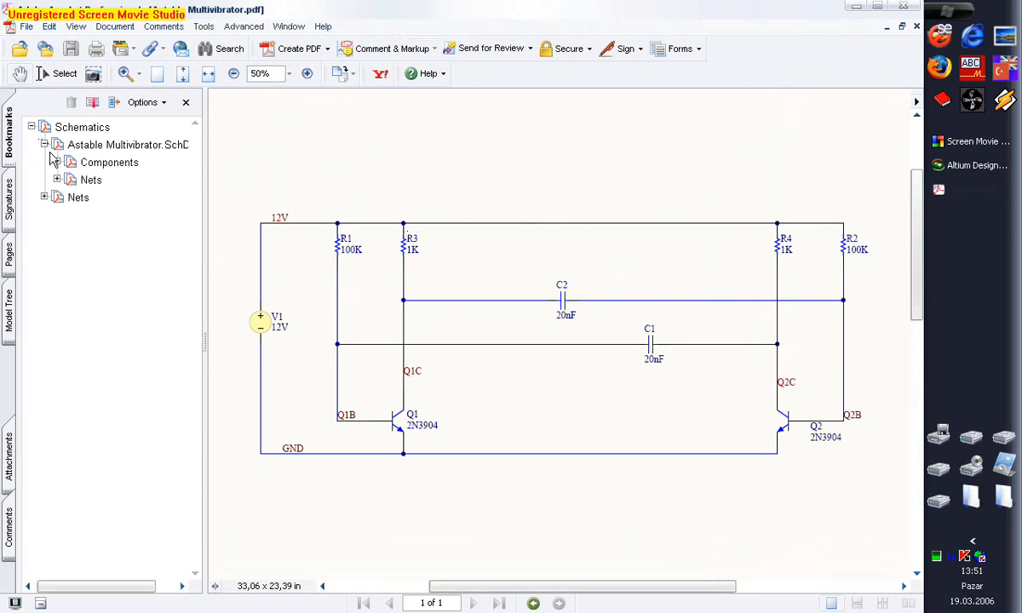
click(45, 197)
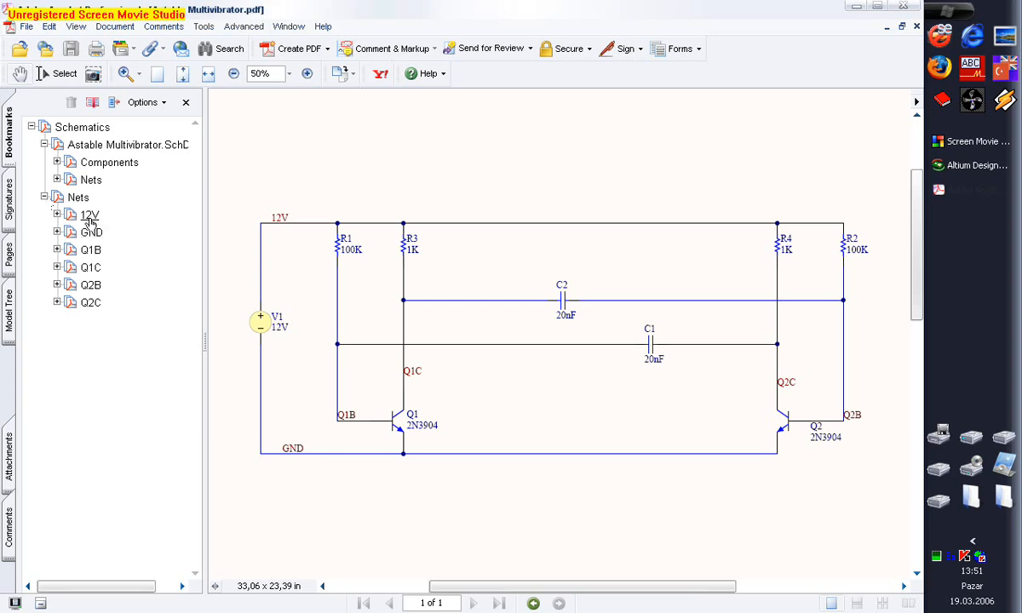
click(90, 216)
click(90, 215)
click(108, 162)
click(57, 163)
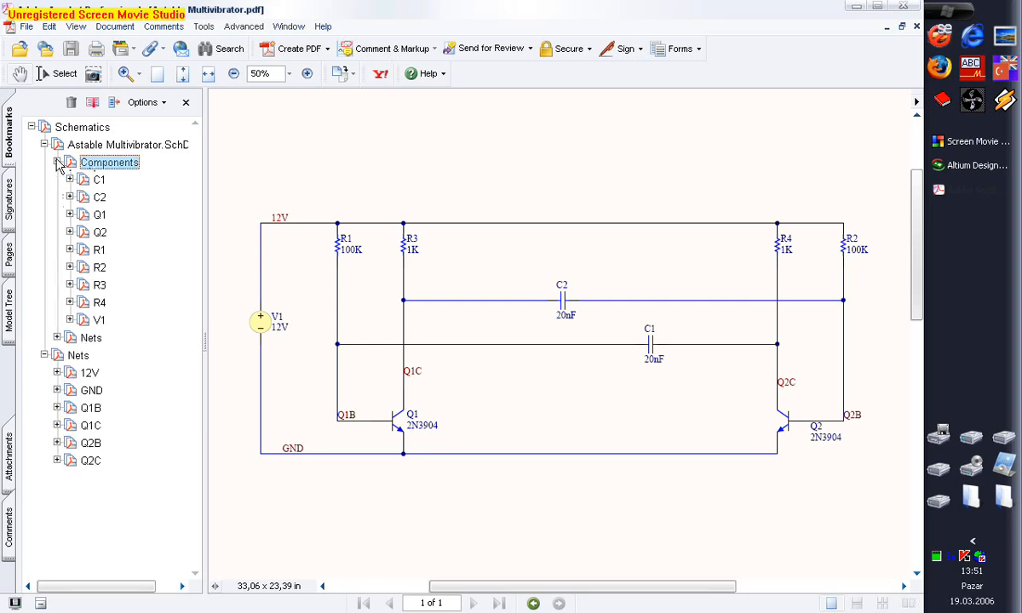
- Use the PDF bookmarks to locate capacitors C1 and C2 with their pins, and close the PDF viewer
click(99, 181)
click(99, 180)
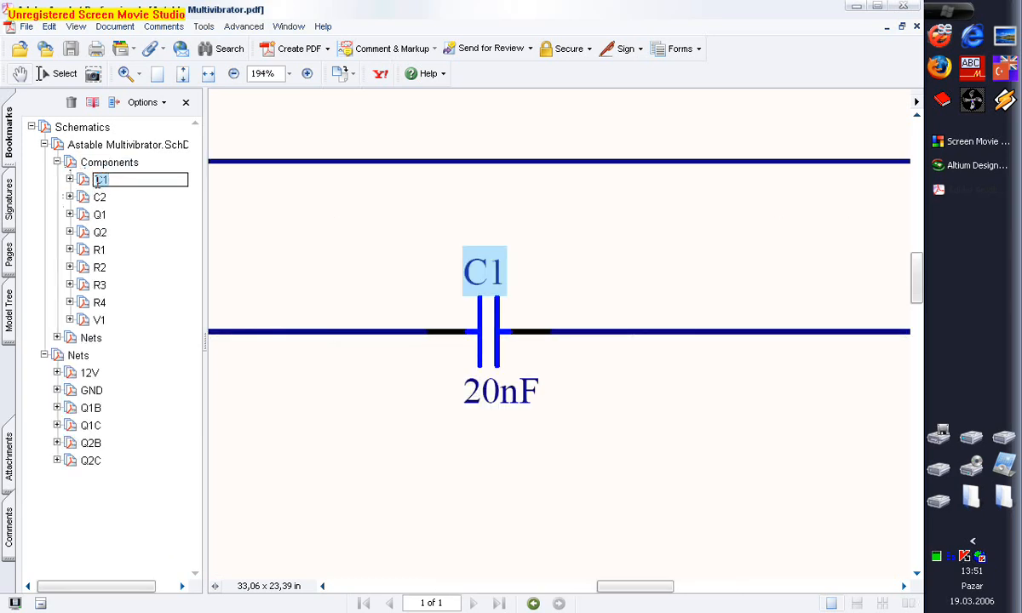
click(70, 180)
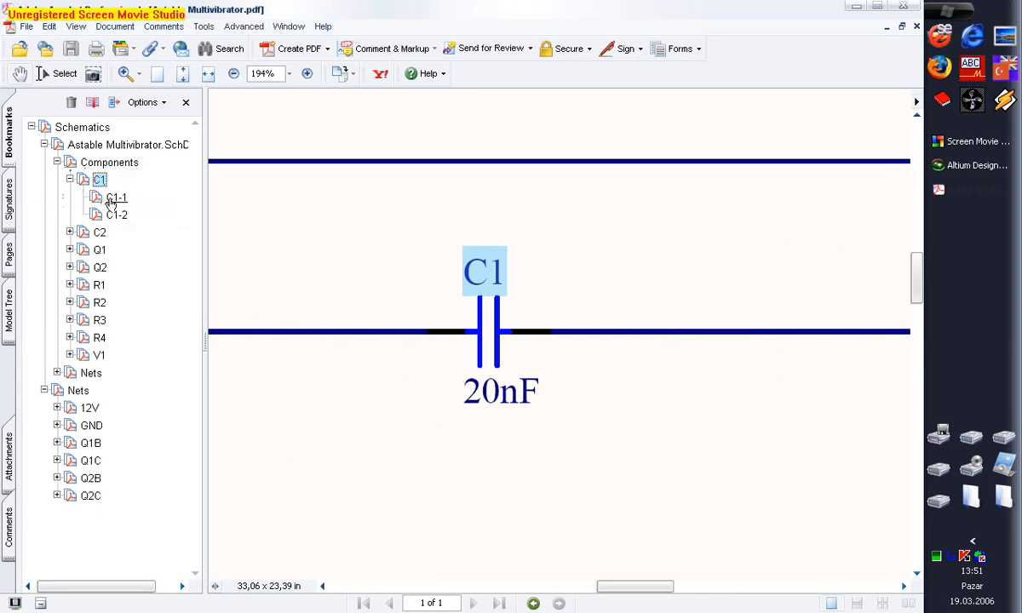
click(70, 233)
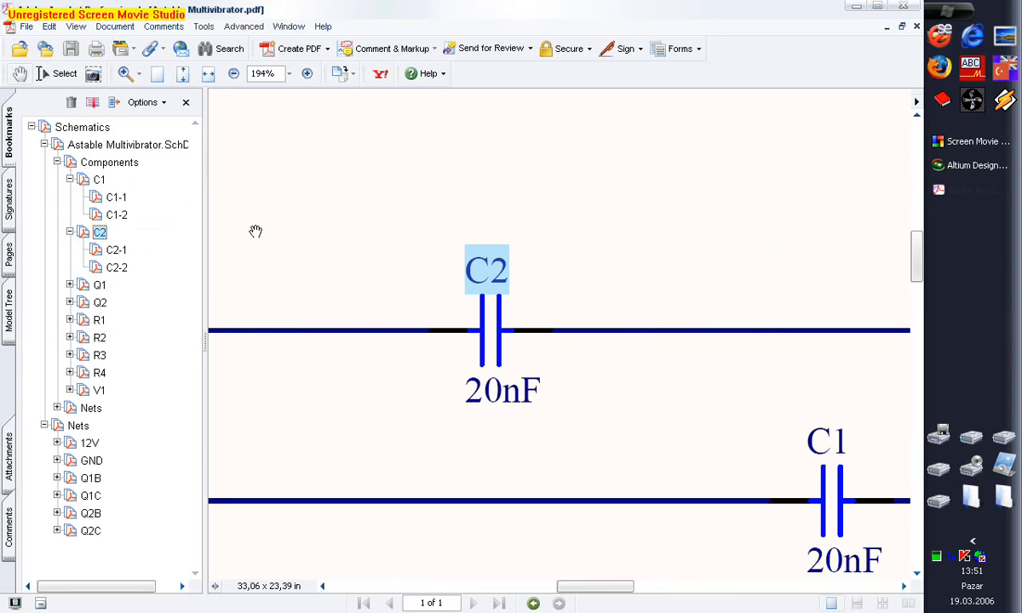
click(903, 6)
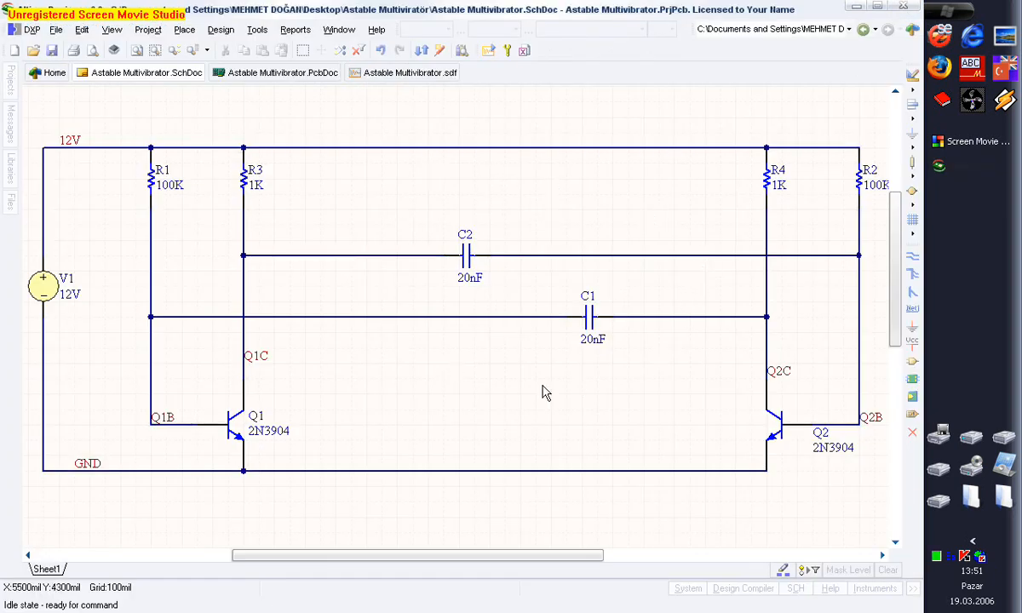
- Open the installed servers list, widen the Server and Version columns, and inspect the AutoPlacer and CAMtastic entries
click(32, 30)
click(79, 92)
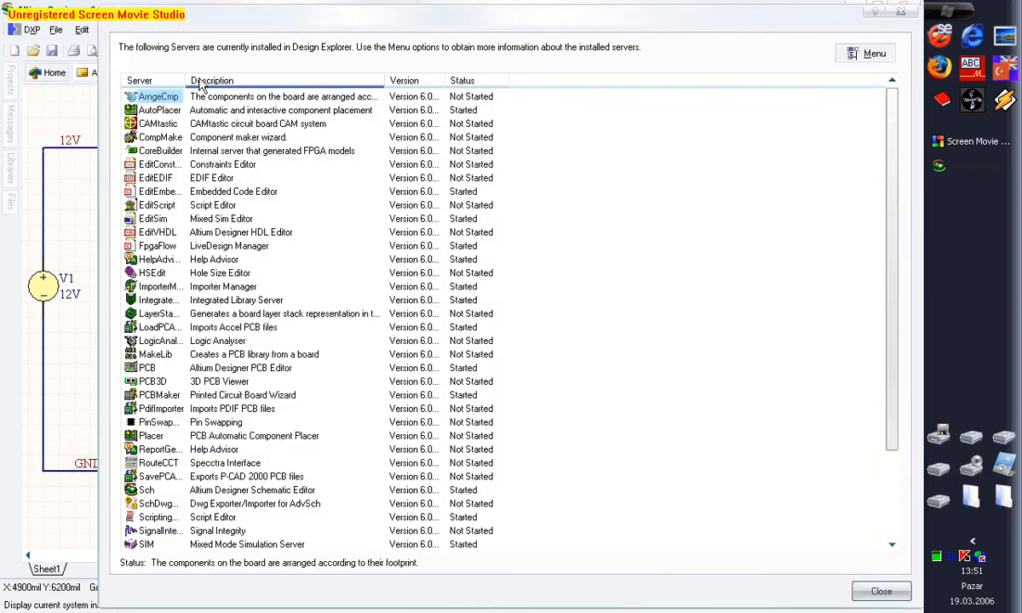
drag(198, 79, 246, 78)
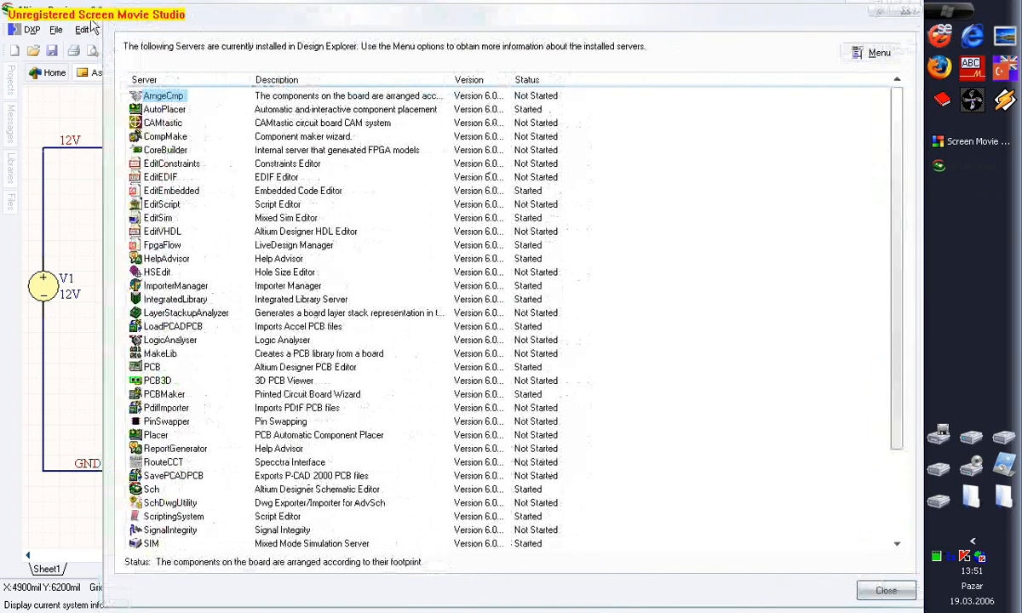
drag(92, 20, 90, 18)
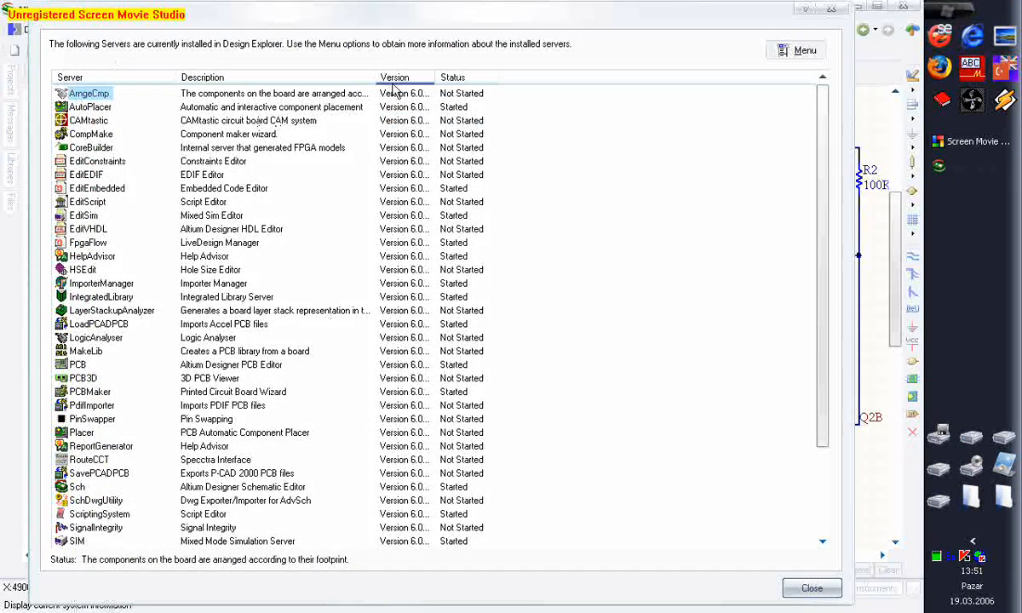
drag(433, 77, 484, 77)
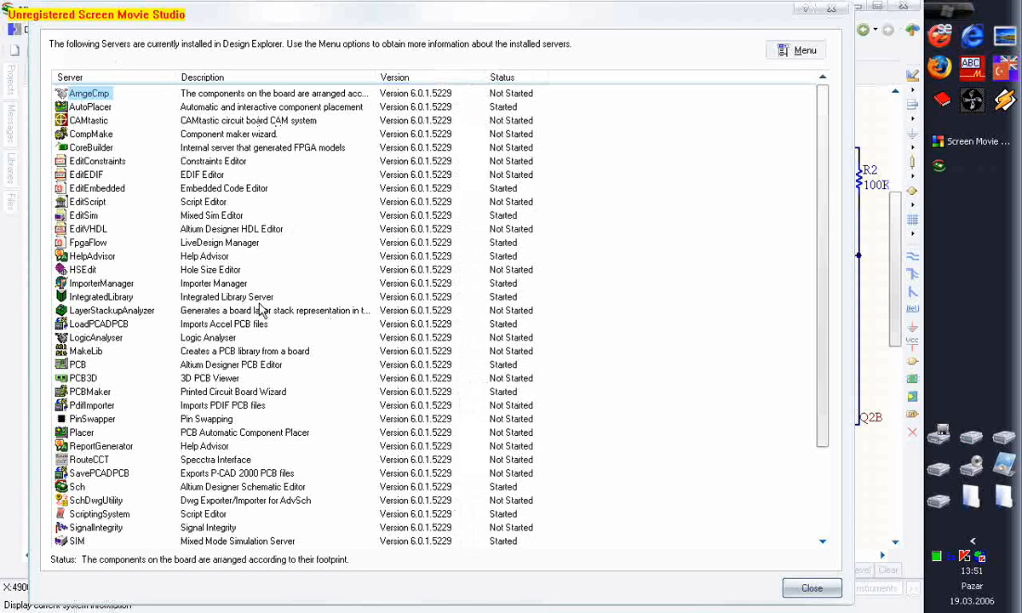
click(94, 107)
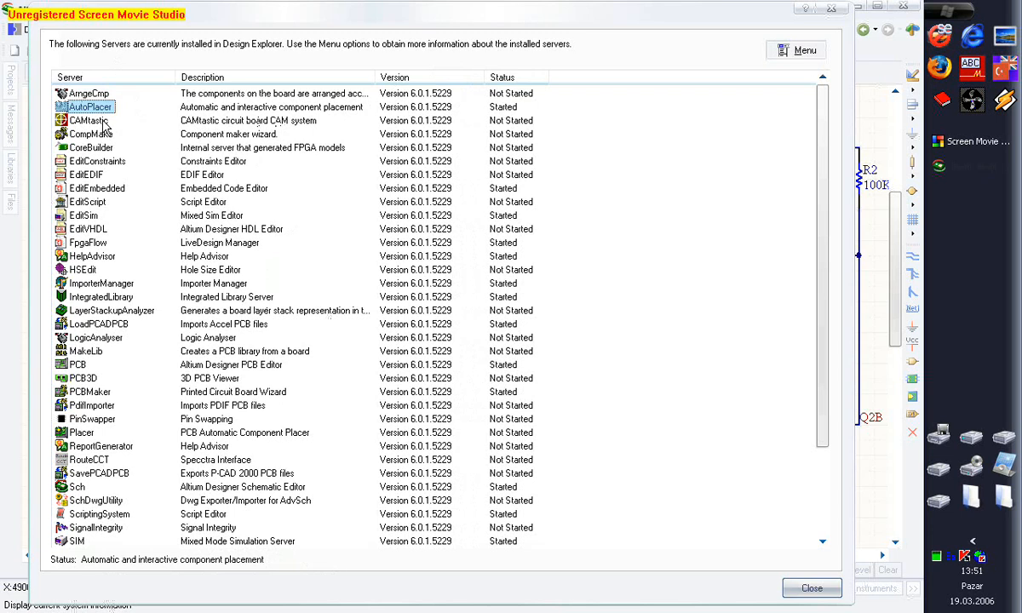
click(89, 121)
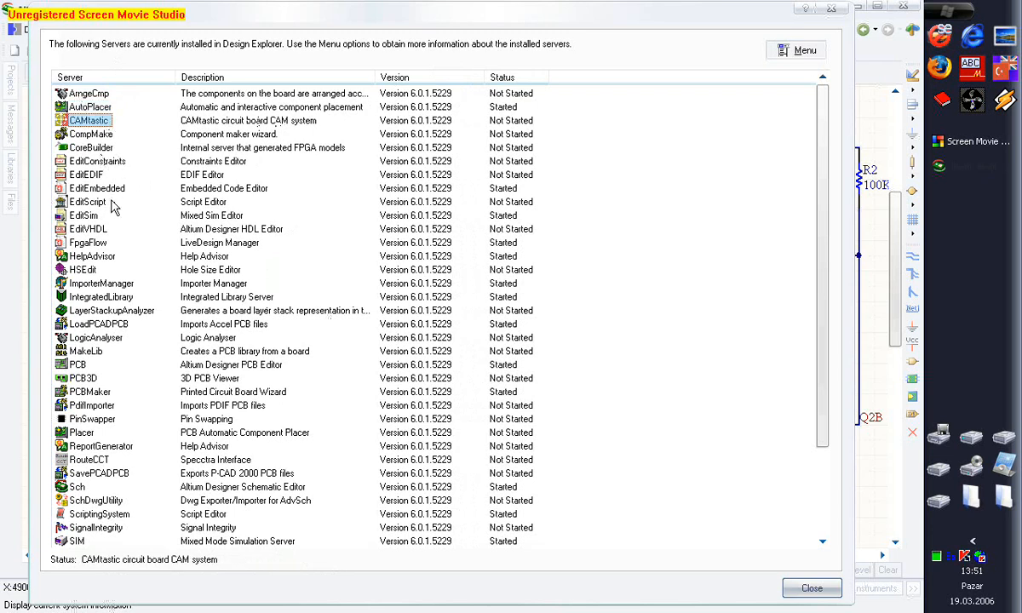
- Inspect the EditVHDL, FpgaFlow, ImporterManager and PCB3D entries in the installed servers list, and close the list
click(91, 228)
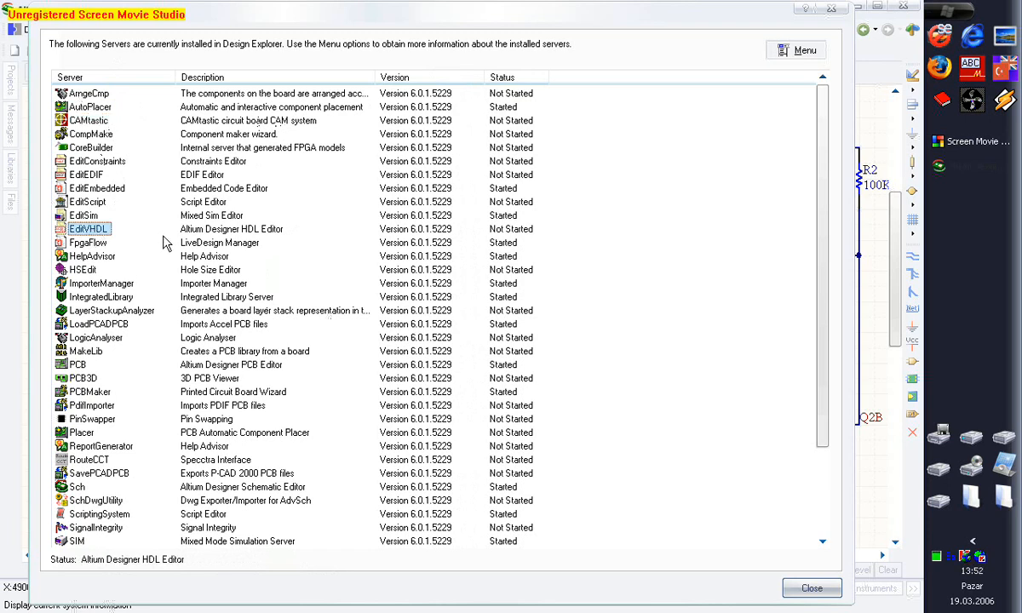
click(98, 244)
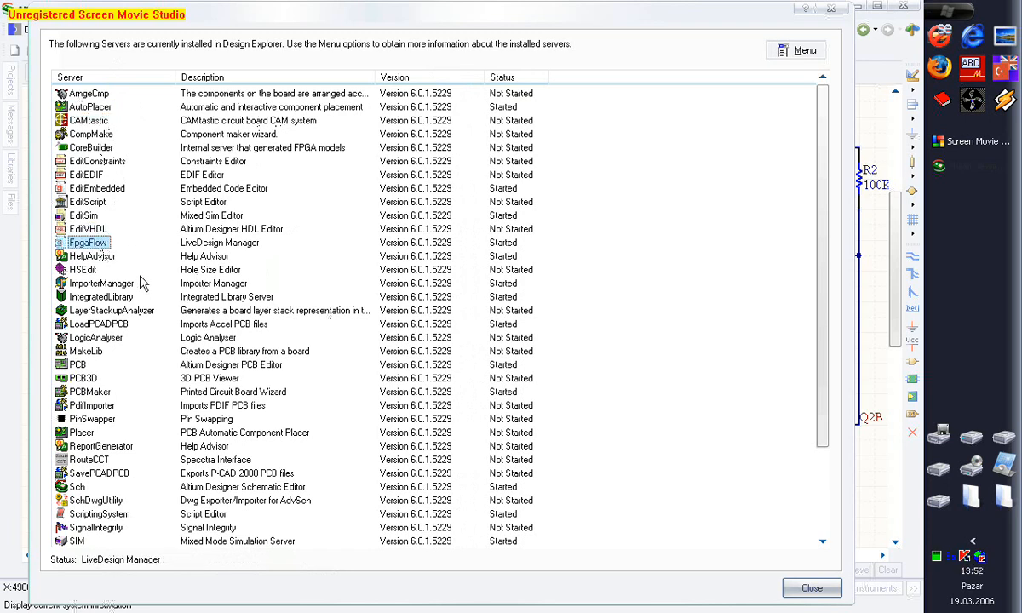
scroll(119, 255, down, 3)
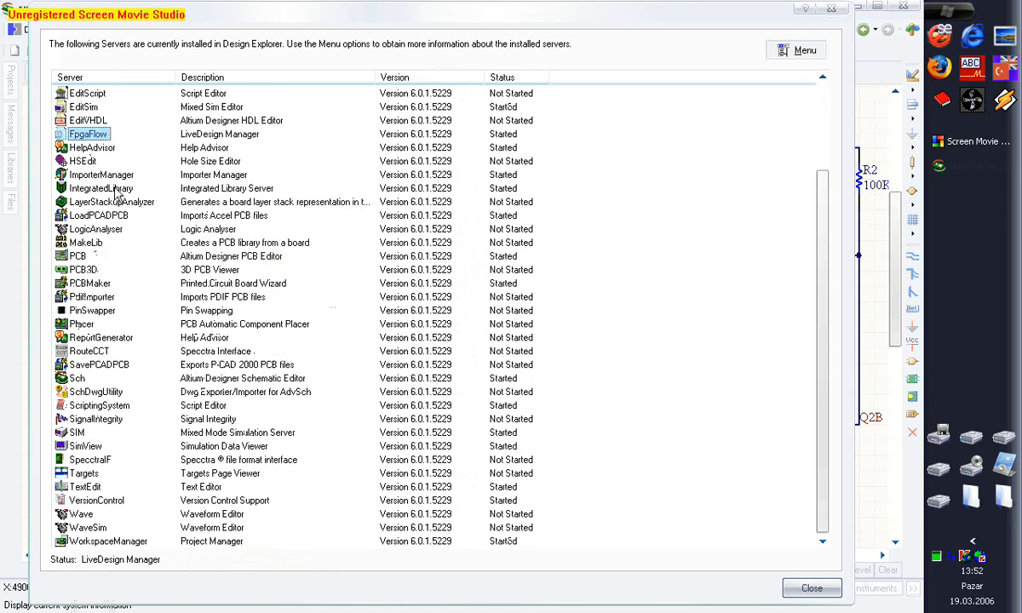
click(118, 177)
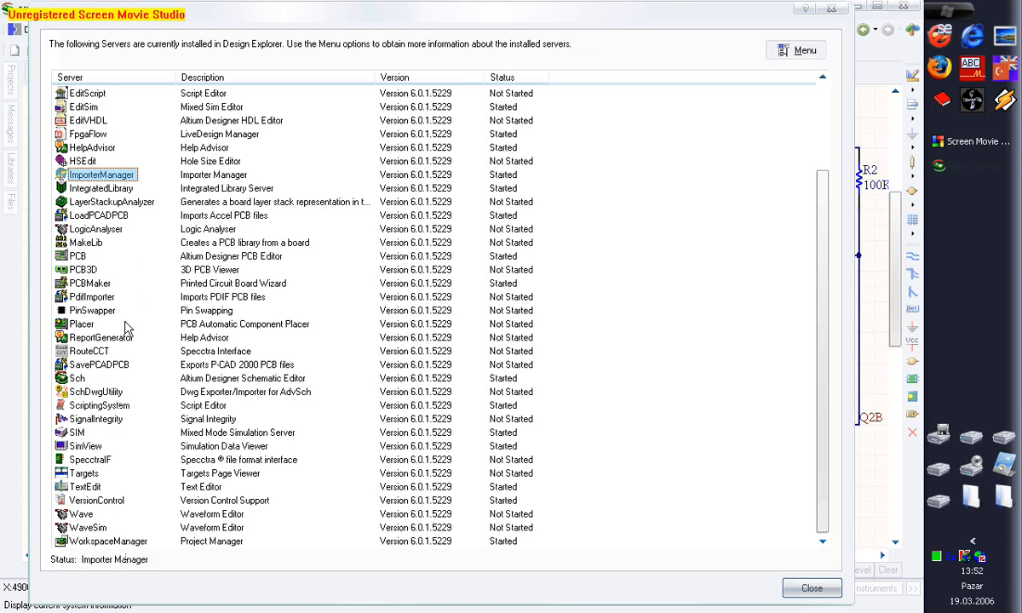
click(79, 269)
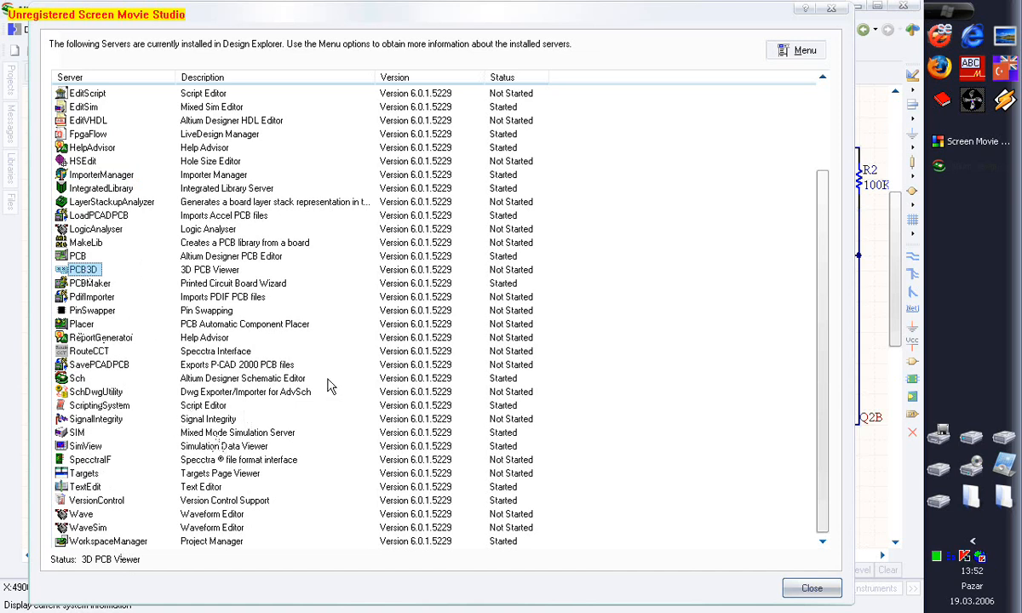
click(810, 589)
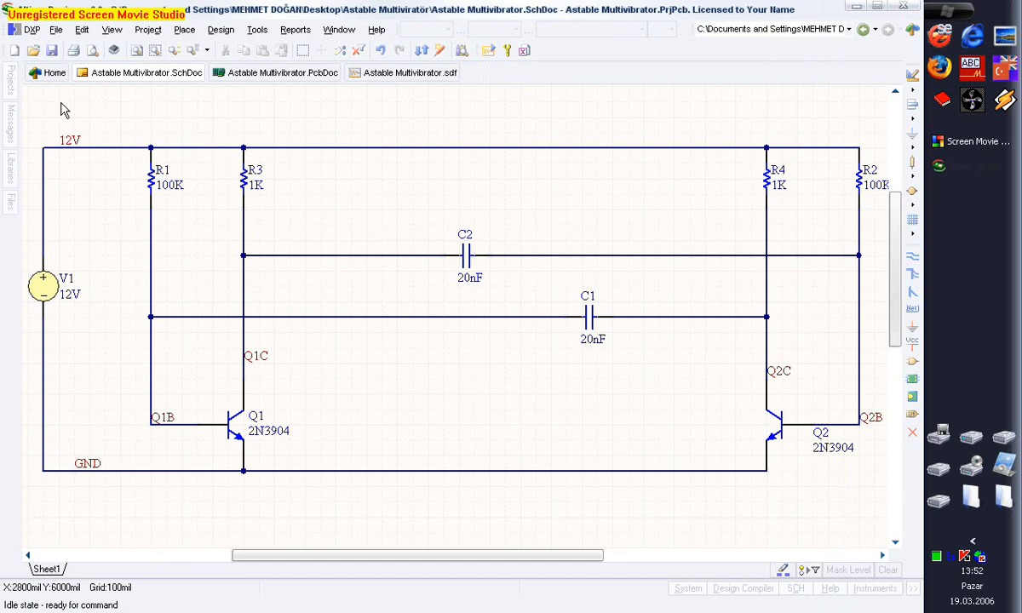
- Open Astable Multivibrator.PcbDoc from the free documents and close it again
click(13, 85)
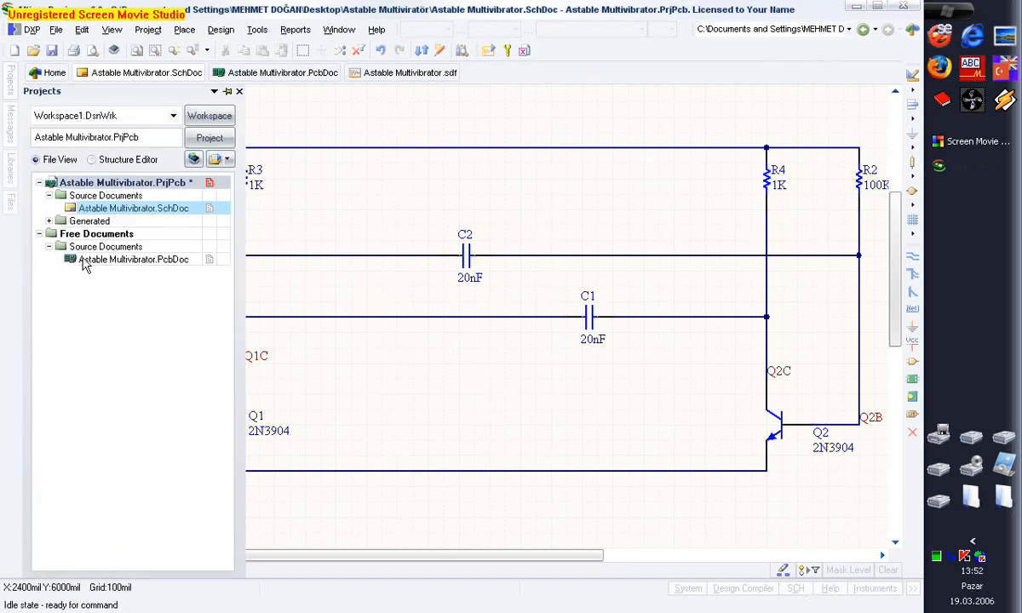
double_click(114, 262)
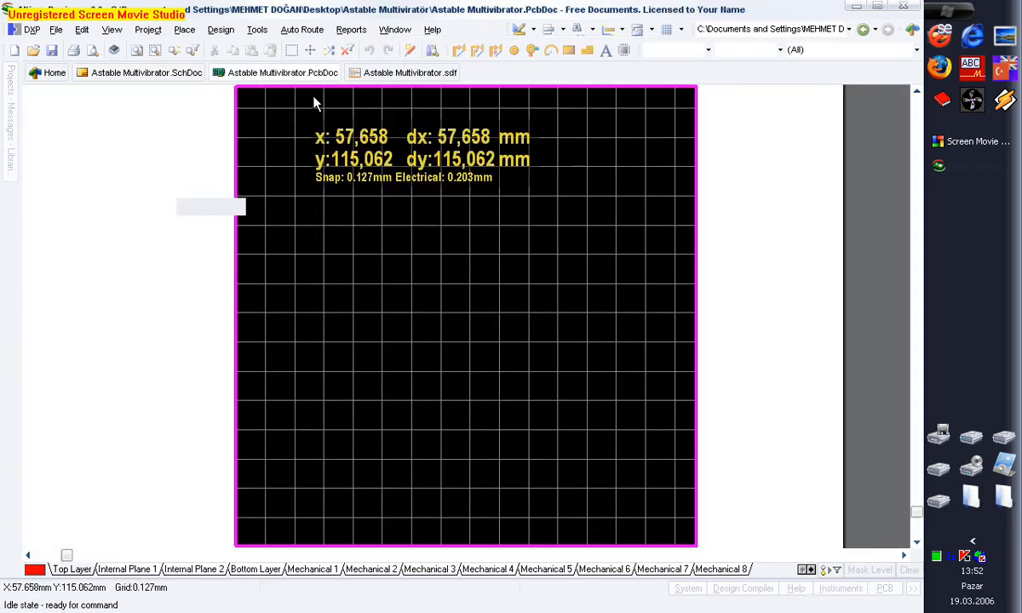
right_click(295, 75)
click(341, 81)
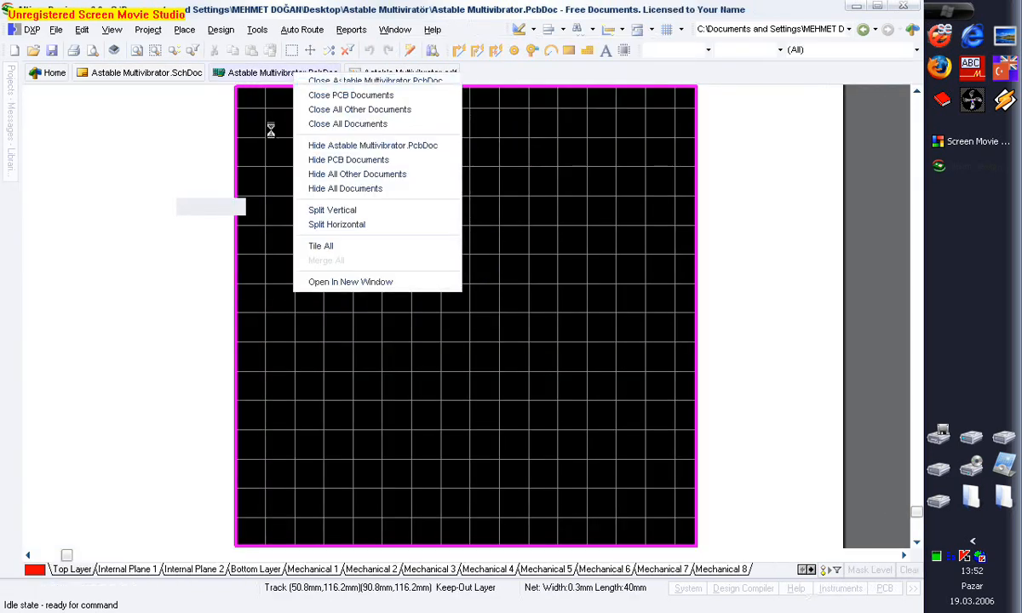
- Open Astable Multivibrator.PcbDoc from the project folder and move it from the free documents into Astable Multivibrator.PrjPcb
mouse_move(11, 100)
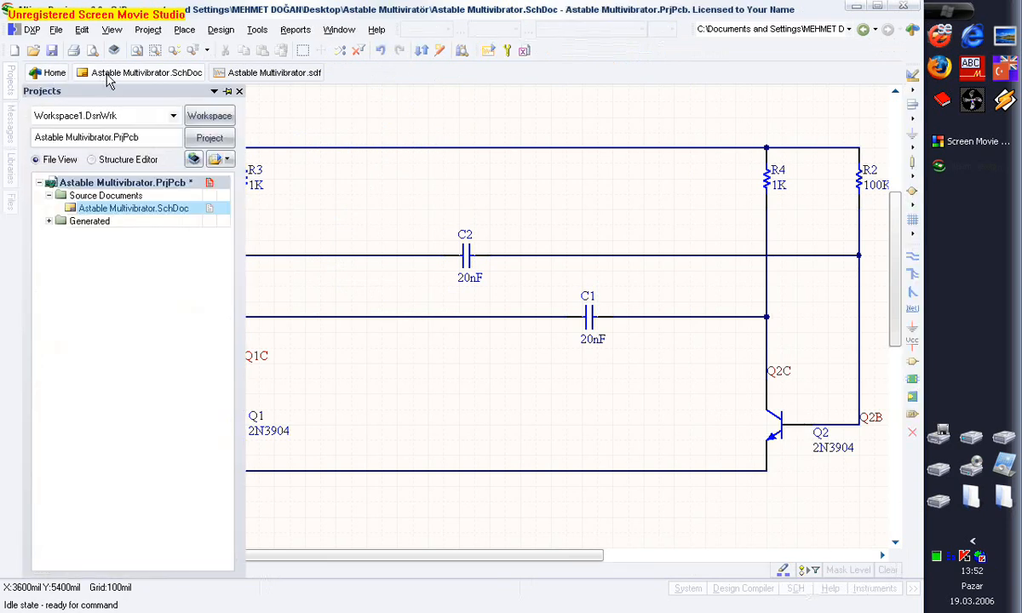
click(48, 221)
click(59, 260)
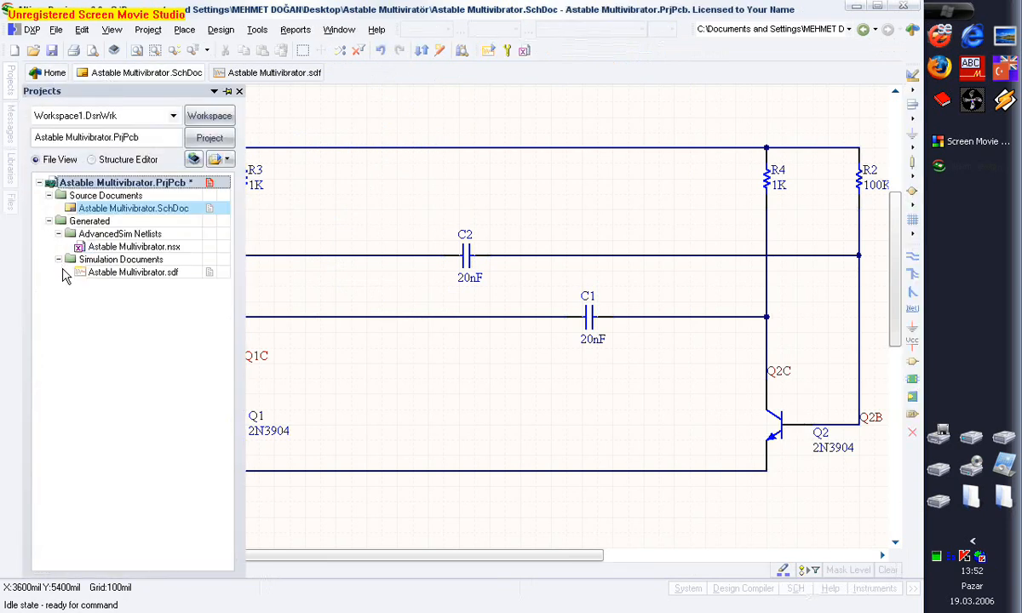
click(36, 52)
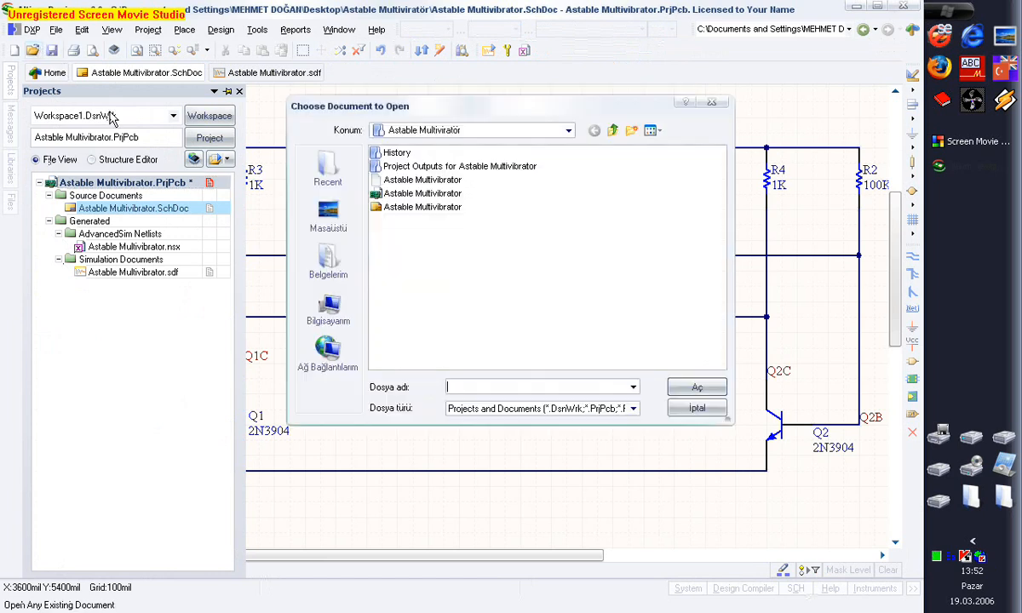
double_click(387, 194)
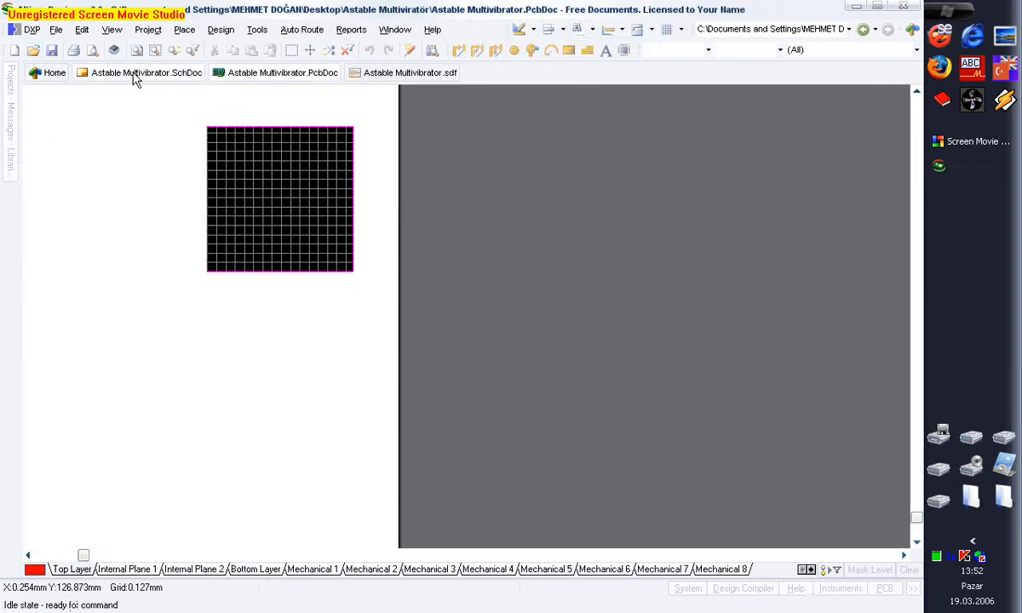
mouse_move(11, 87)
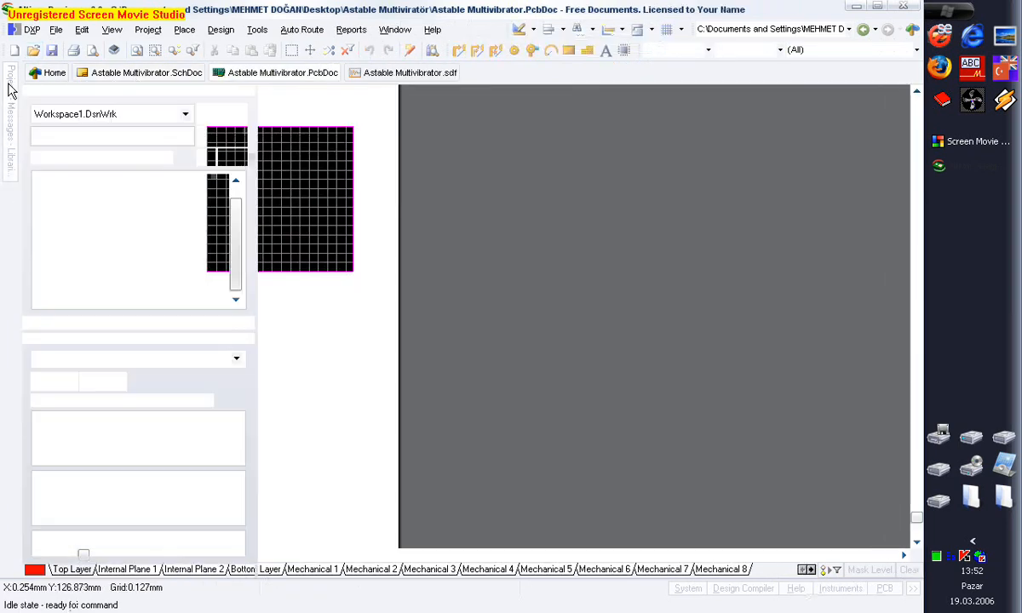
drag(96, 300, 93, 212)
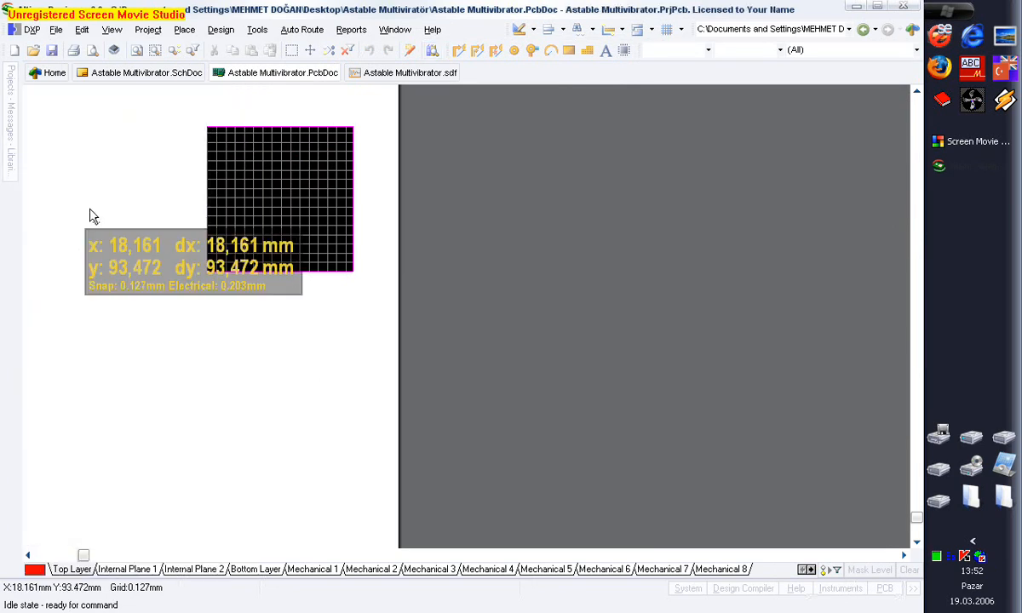
- Check the schematic and PCB documents in the project tree, and fit the PCB document in view
click(124, 75)
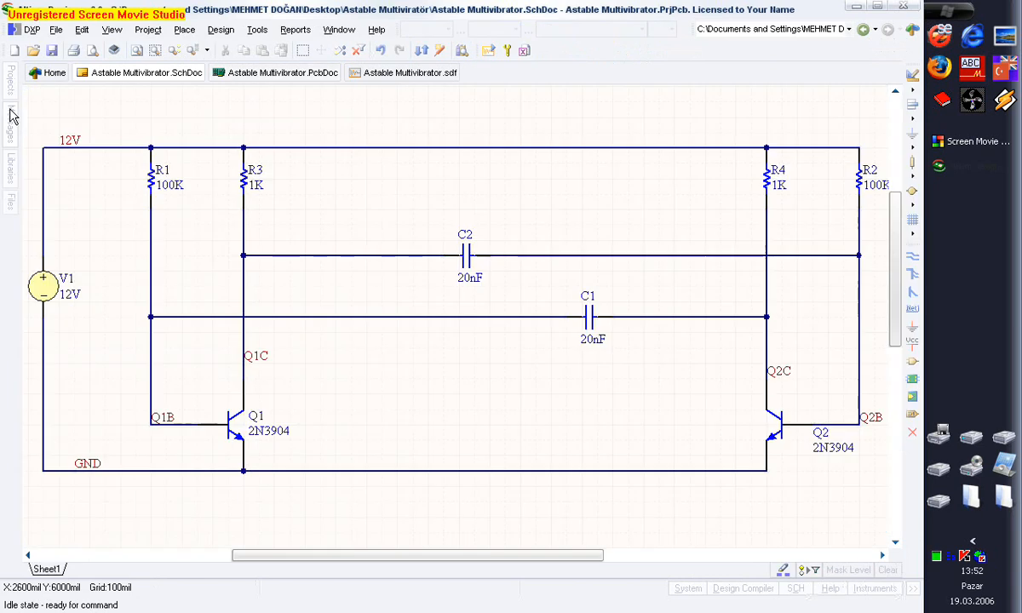
mouse_move(17, 88)
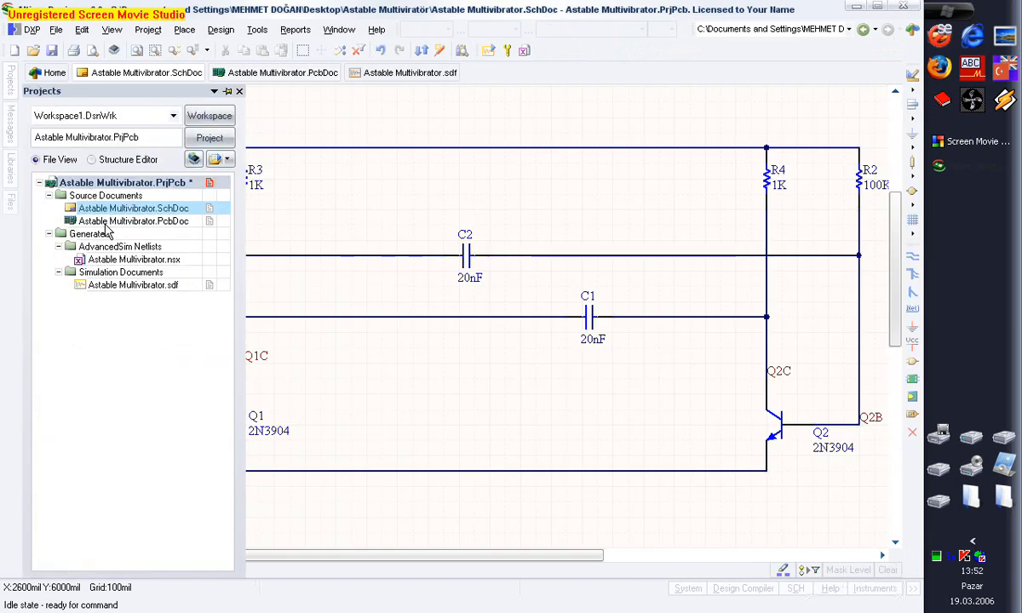
double_click(107, 222)
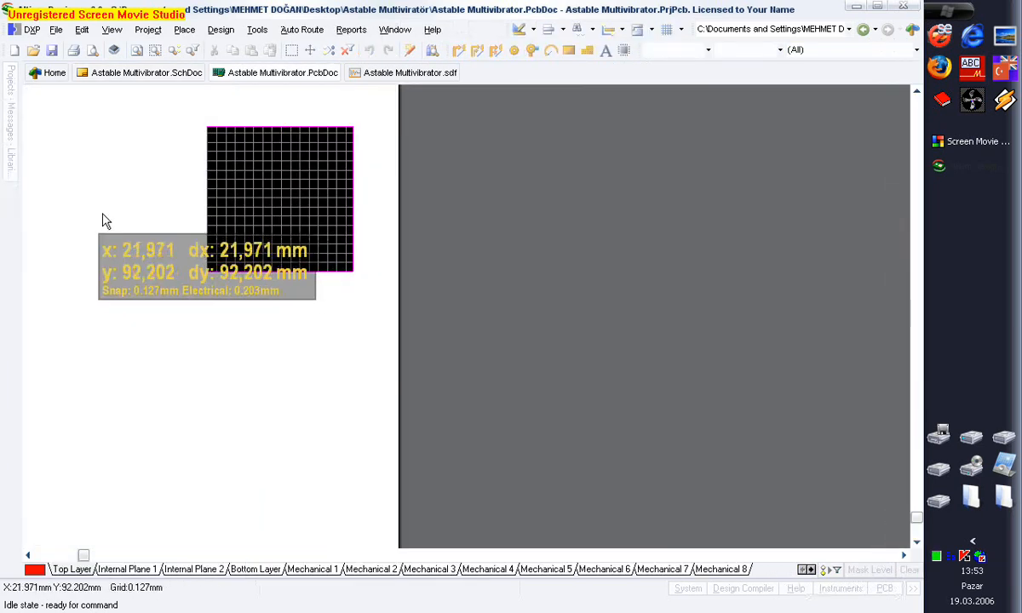
click(158, 75)
mouse_move(12, 92)
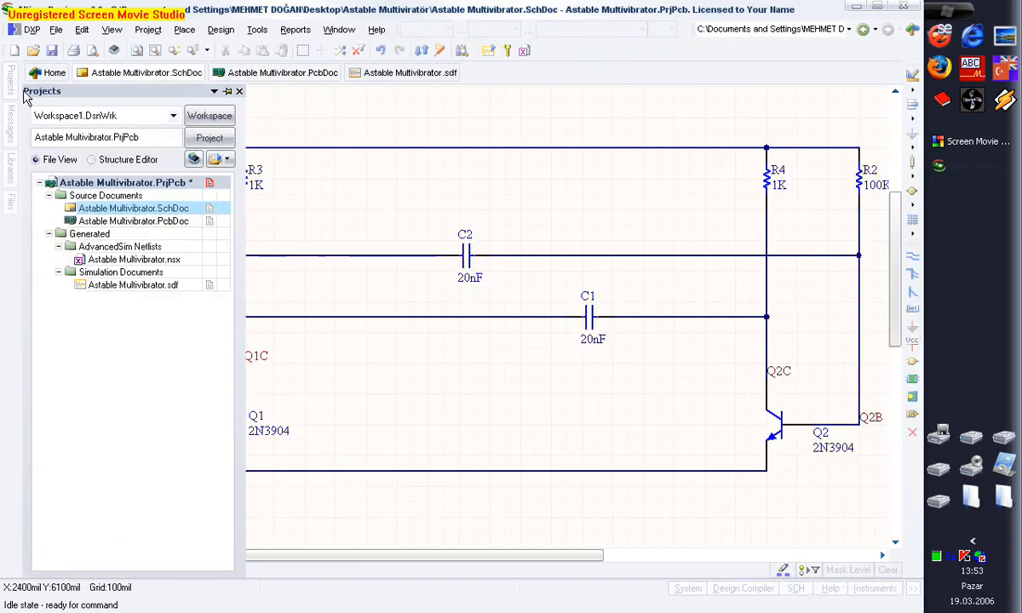
double_click(108, 222)
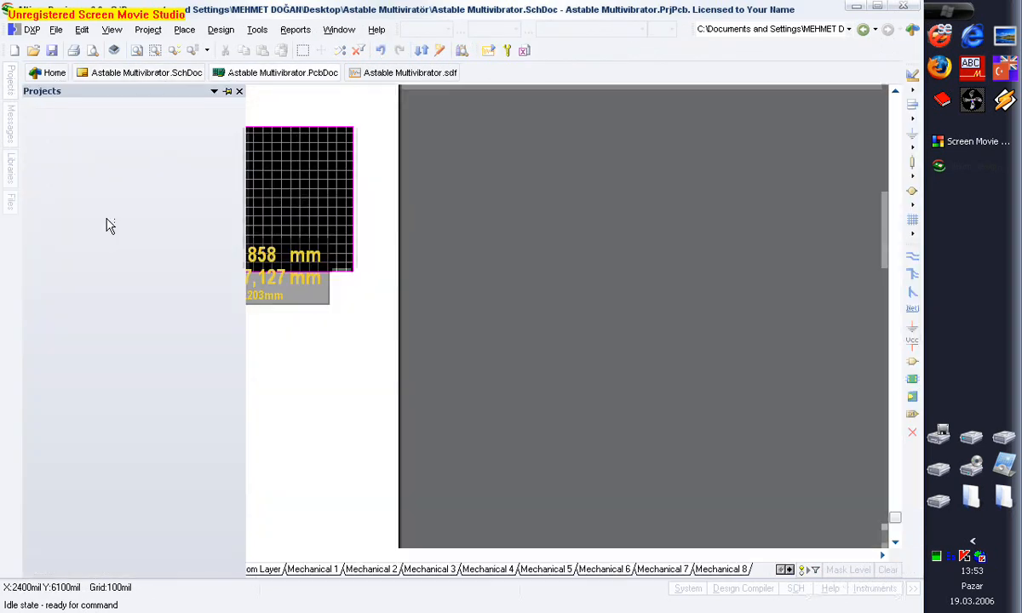
click(138, 52)
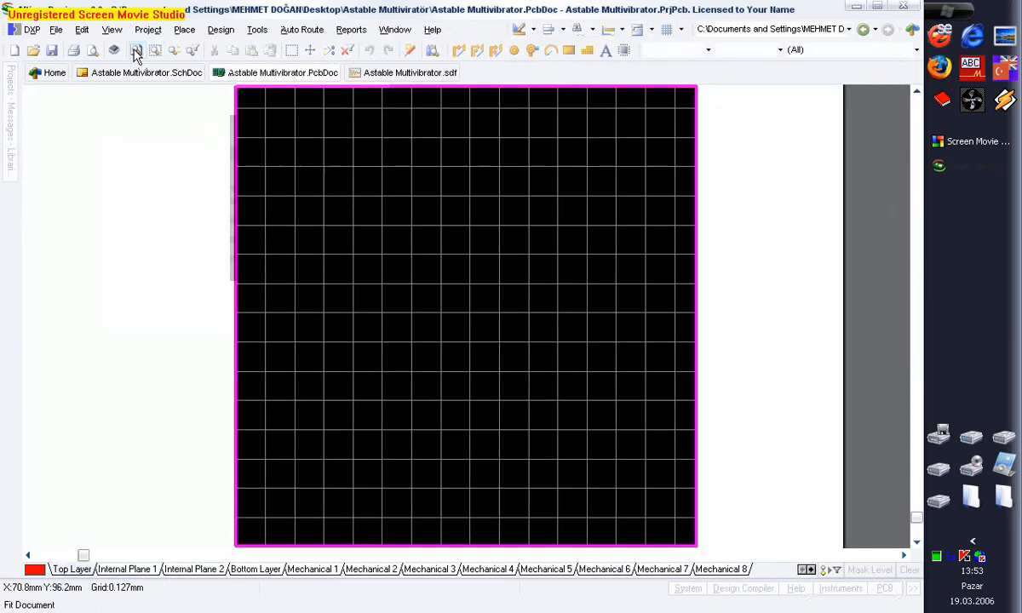
- Generate the engineering change order from the schematic to update Astable Multivibrator.PcbDoc, and position its dialog fully on screen
click(183, 75)
click(218, 30)
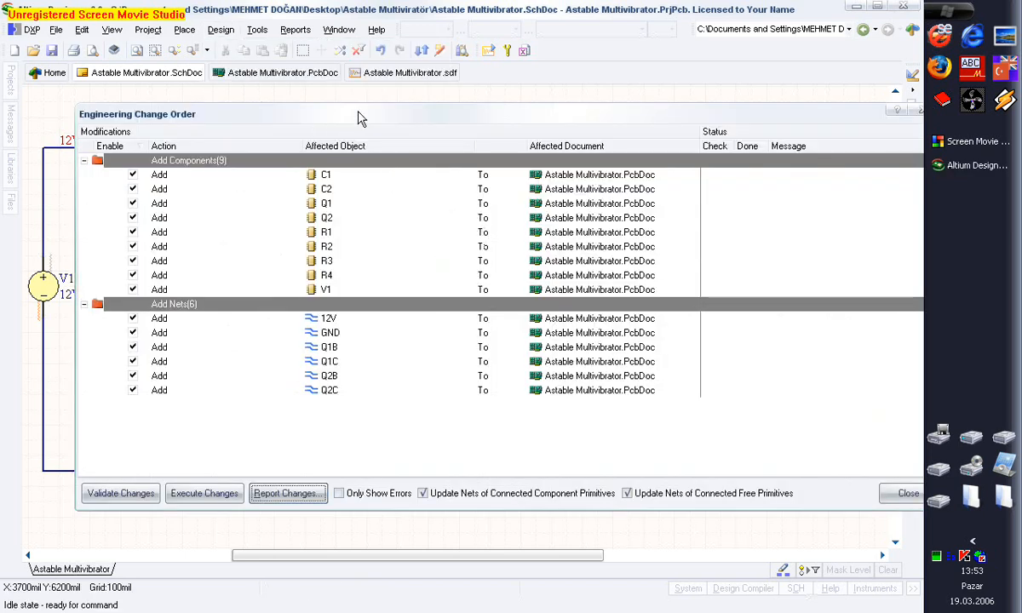
drag(341, 111, 281, 83)
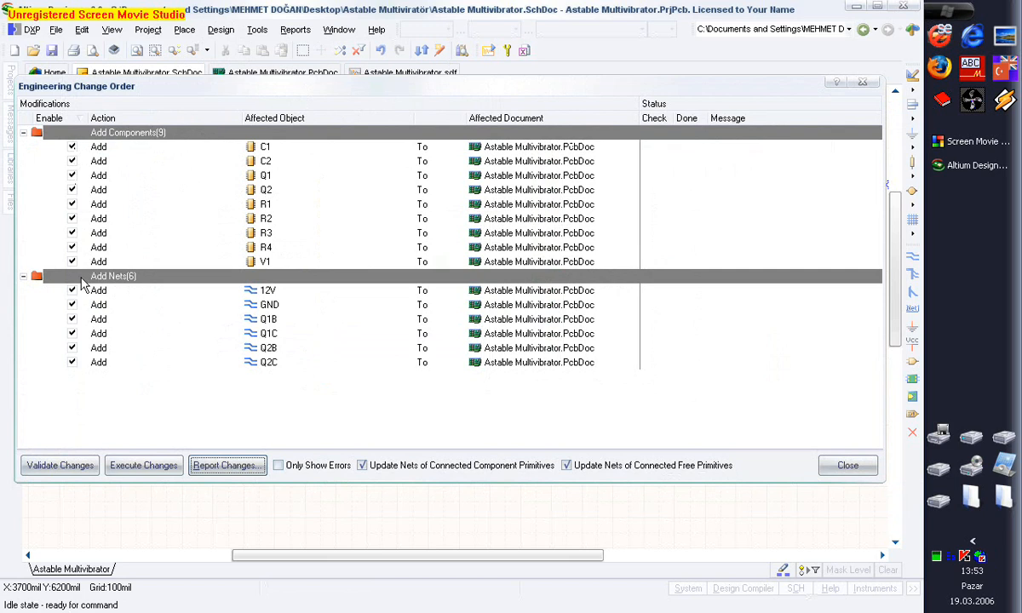
- Check the change order for errors only, restore the full list, and preview the change report at 100% zoom
click(282, 467)
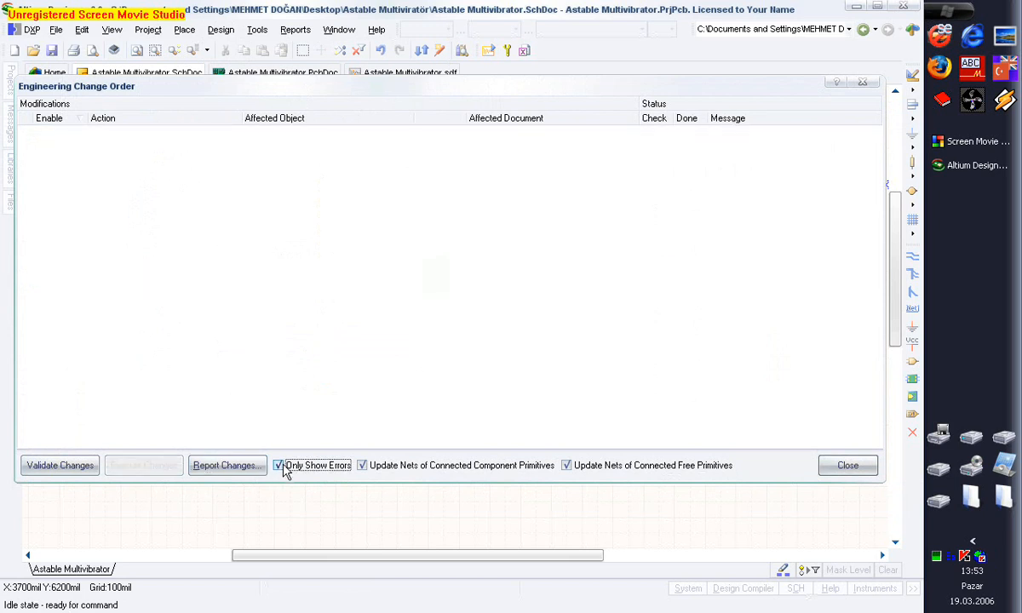
click(282, 468)
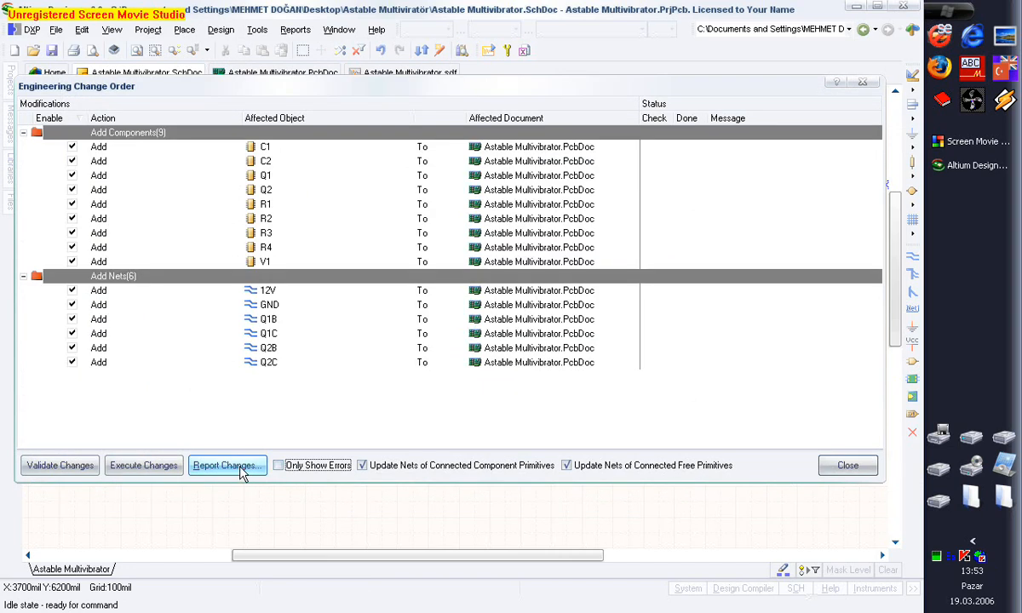
click(228, 466)
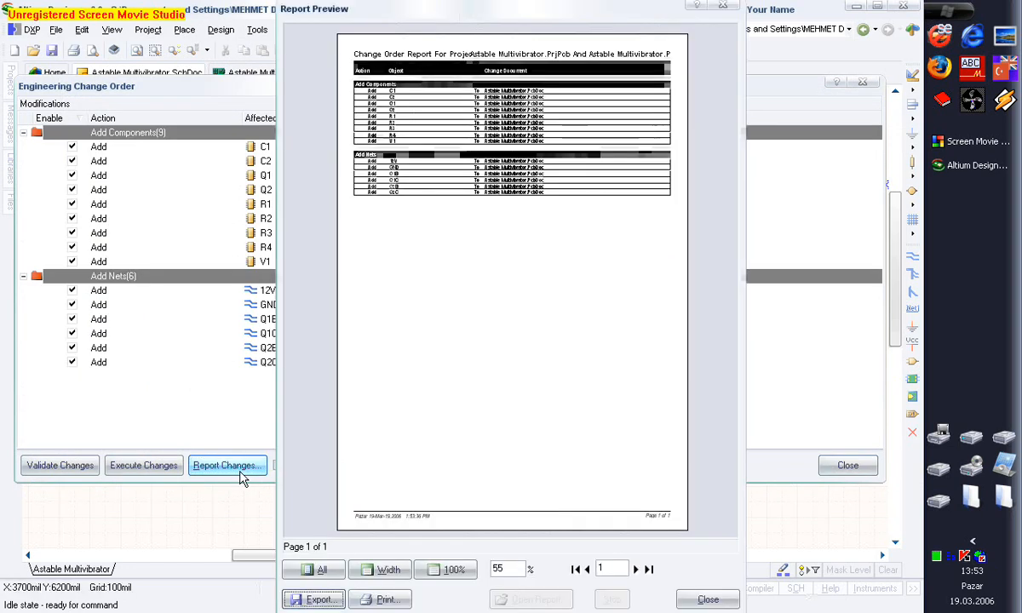
click(451, 569)
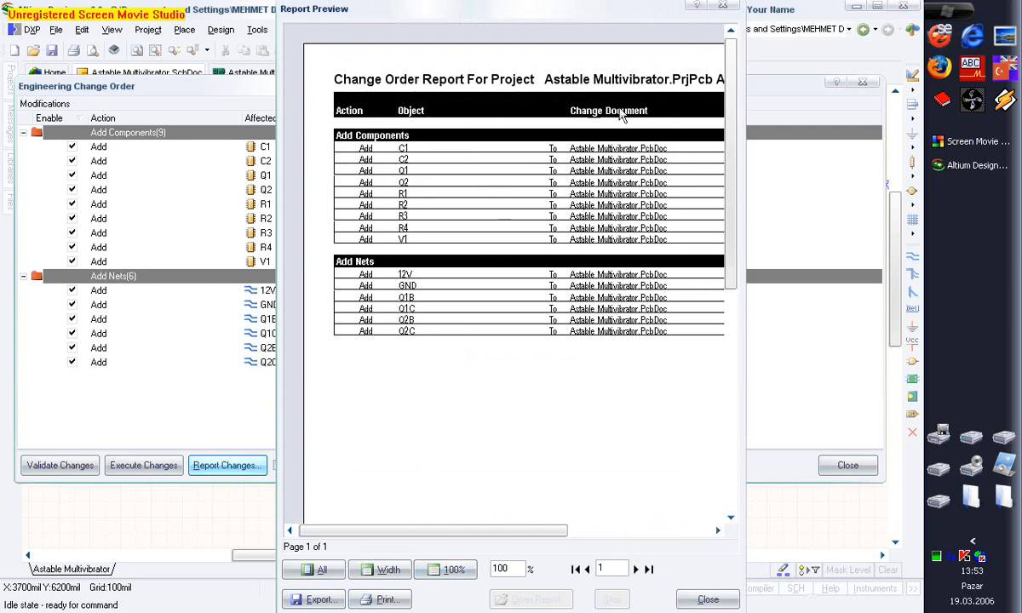
click(723, 6)
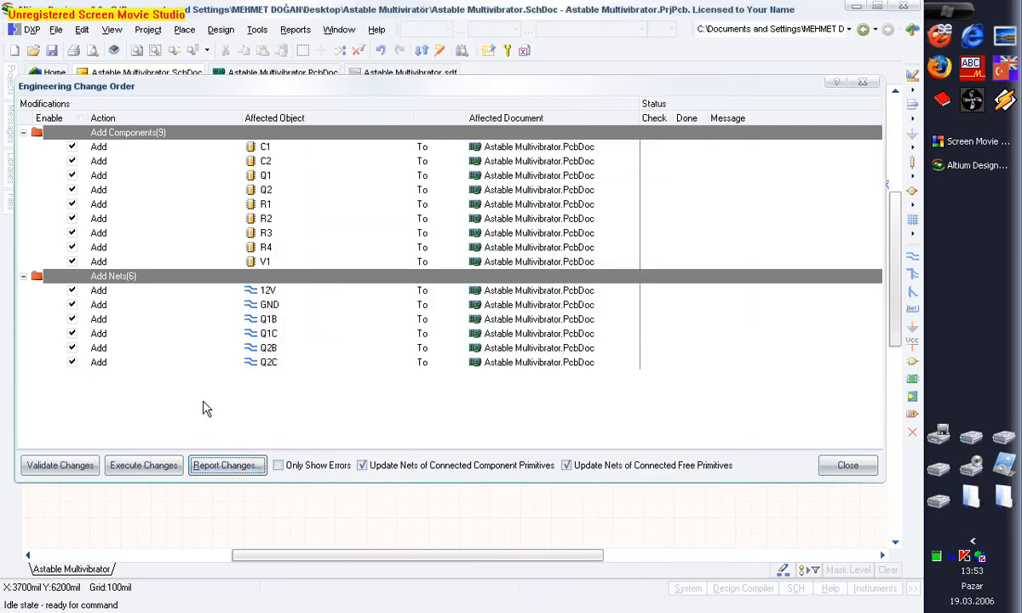
- Execute the engineering changes to add the components and nets to the PCB, and close the change order
click(143, 467)
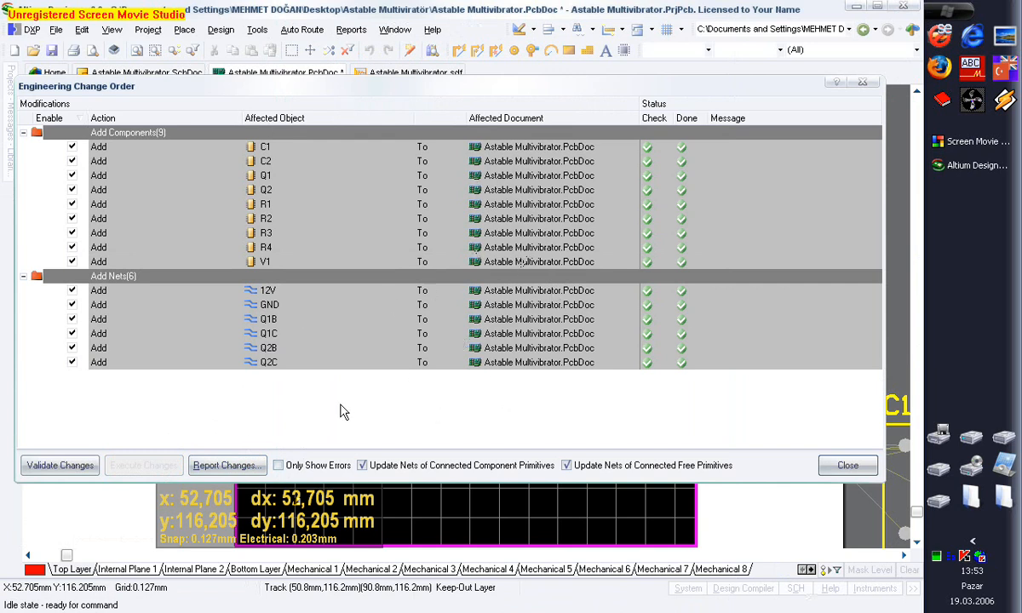
click(846, 466)
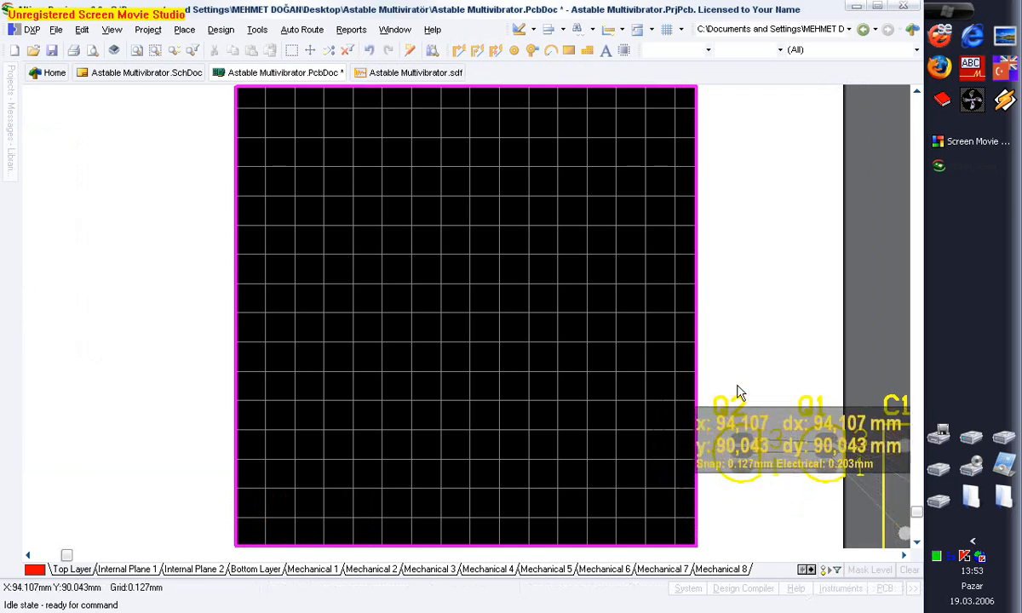
- Move all the imported components together from outside the board onto the board area
key(Page_Down)
drag(857, 361, 514, 473)
drag(645, 434, 443, 422)
ctrl+scroll(439, 417, up, 2)
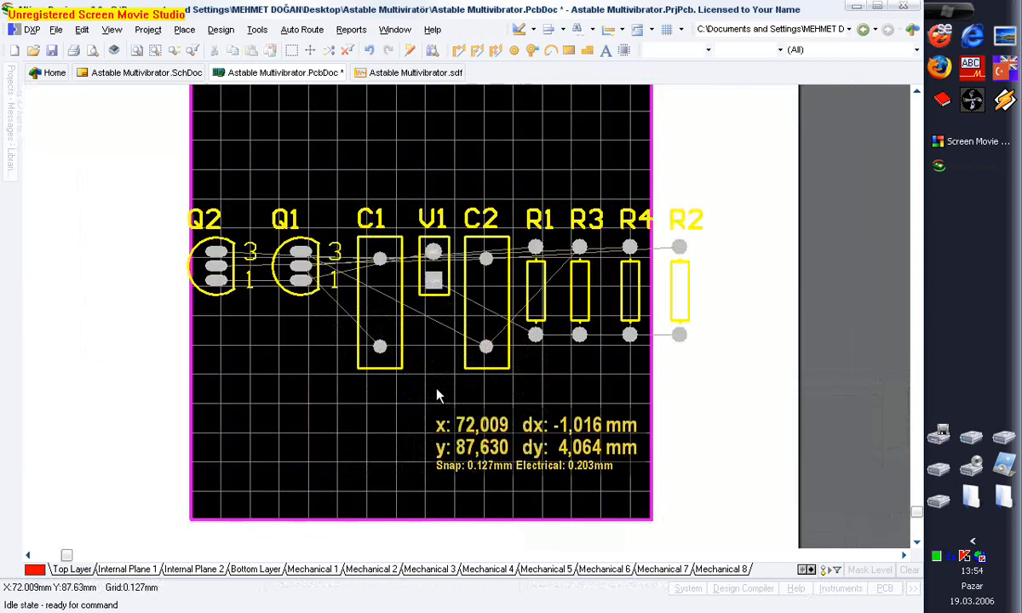
- Place Q1 and Q2 rotated side by side in the upper board area, and lay C1 and C2 horizontally below them
drag(303, 273, 311, 162)
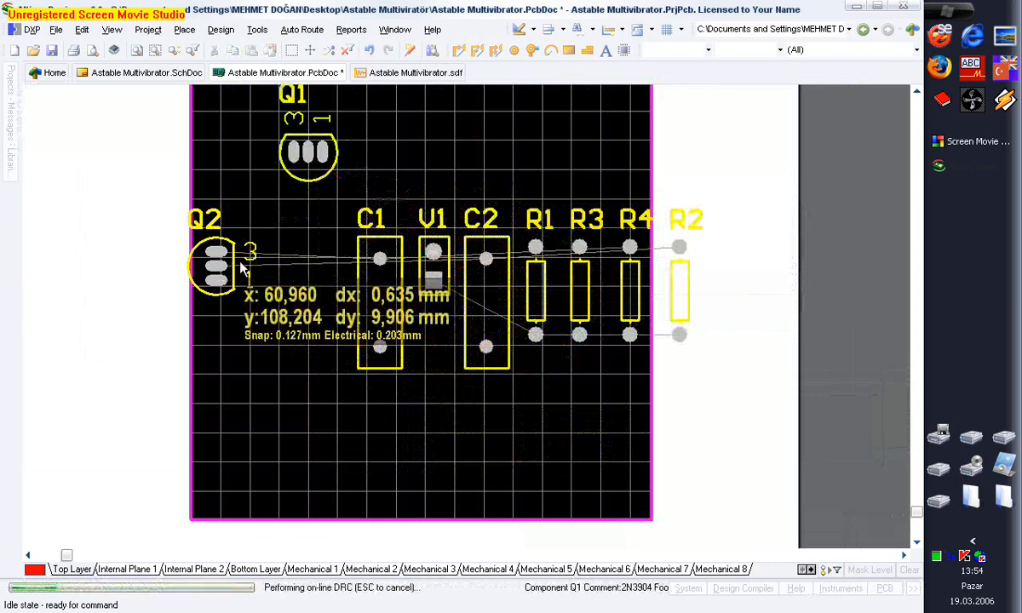
drag(217, 260, 530, 158)
drag(384, 307, 299, 286)
key(space)
drag(485, 256, 496, 368)
key(space)
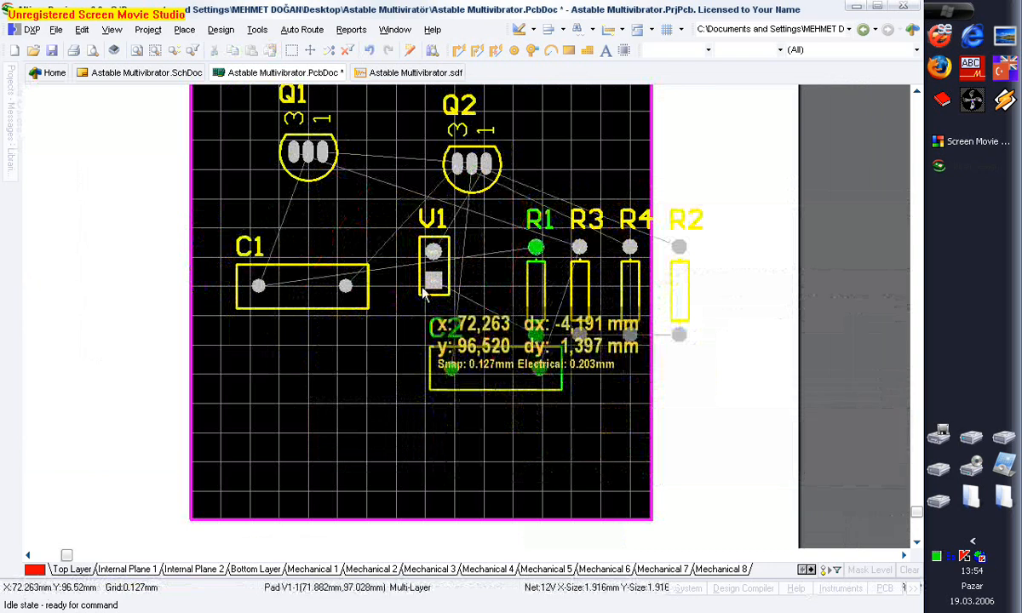
- Move connector V1 near the board's left edge and place C1 directly to its right, below Q1
drag(429, 276, 241, 394)
drag(282, 308, 340, 301)
drag(259, 354, 238, 311)
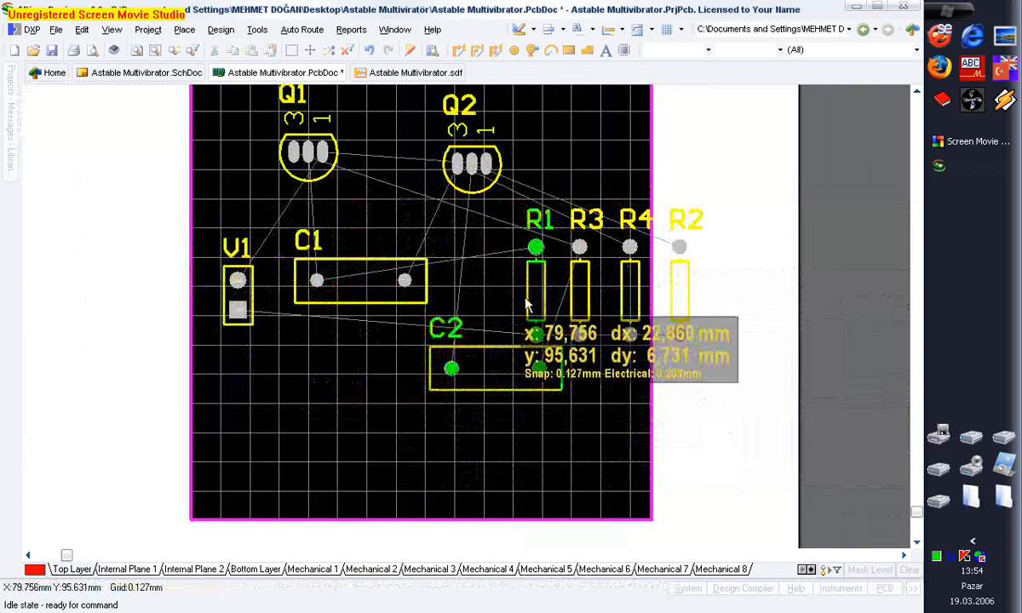
- Place R1 and R3 side by side below V1 and C1, and move C2 beside C1 in the same row
drag(527, 305, 262, 407)
drag(579, 294, 312, 413)
drag(497, 368, 550, 280)
- Place R4 and R2 apart in a row below C2, and shift Q2 so it sits directly above C2
drag(679, 302, 630, 269)
drag(630, 271, 528, 421)
drag(616, 384, 598, 351)
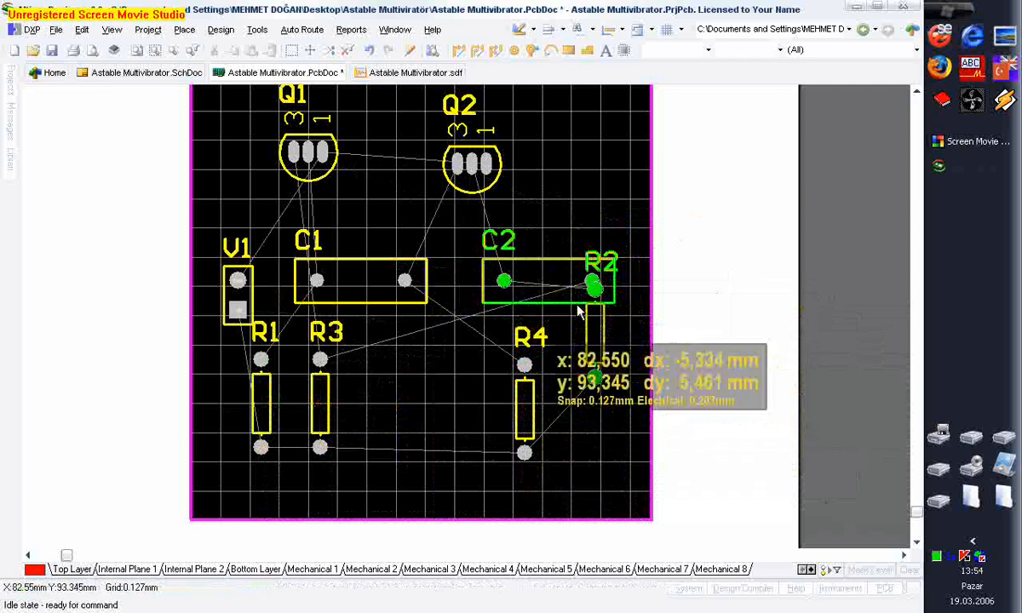
drag(597, 332, 620, 430)
drag(476, 170, 505, 155)
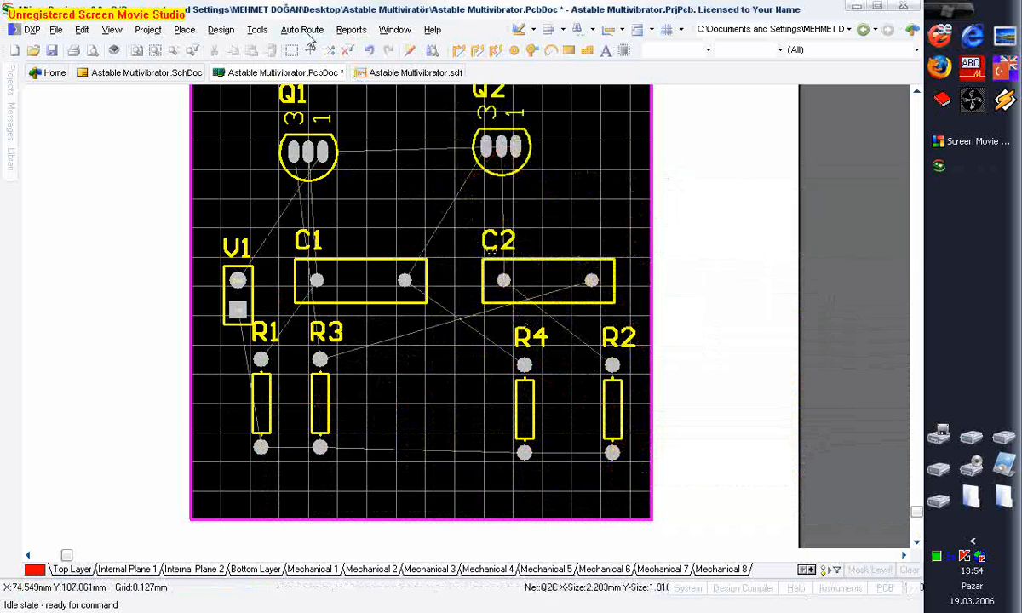
- Try auto-placing the components with the Cluster Placer and Quick Component Placement, inspect the layout, and undo the placement
click(256, 31)
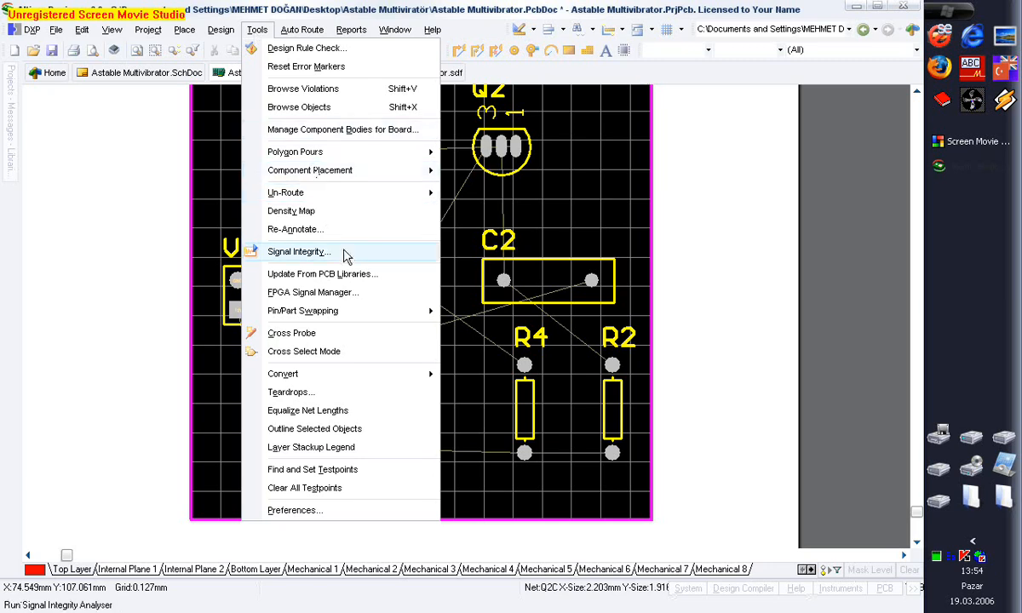
mouse_move(381, 178)
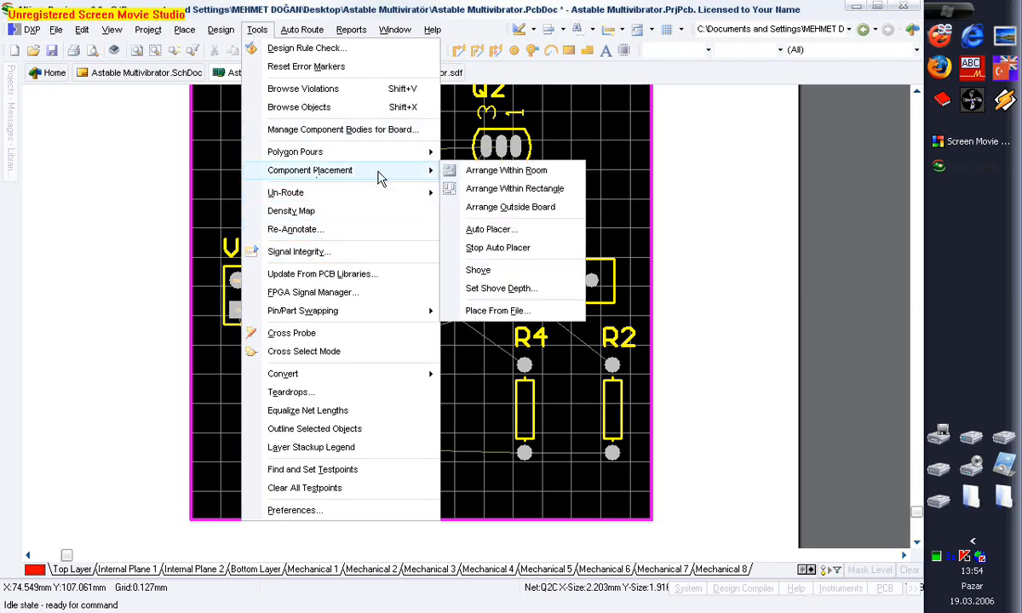
click(494, 230)
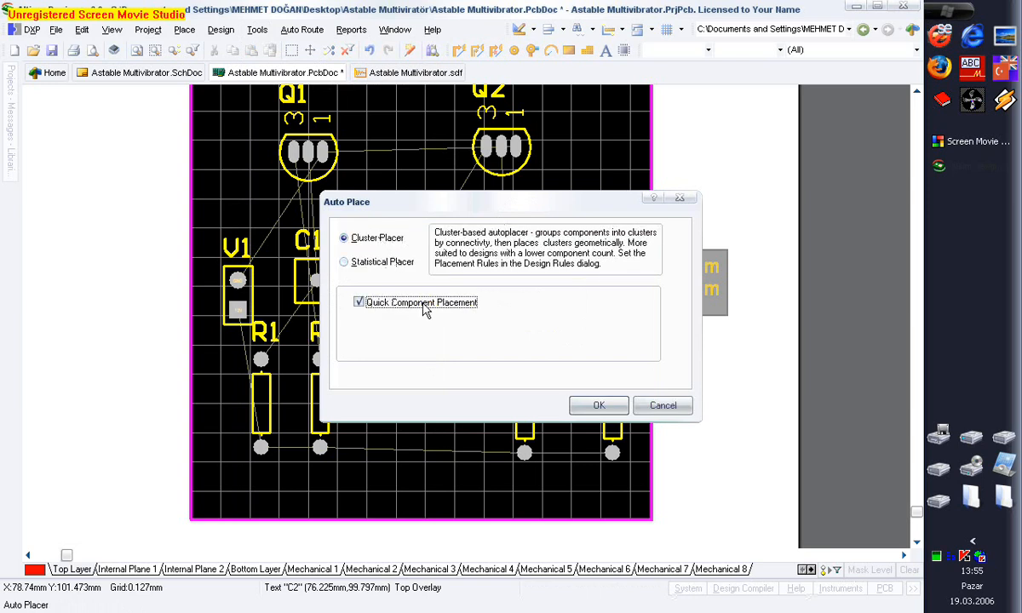
click(599, 408)
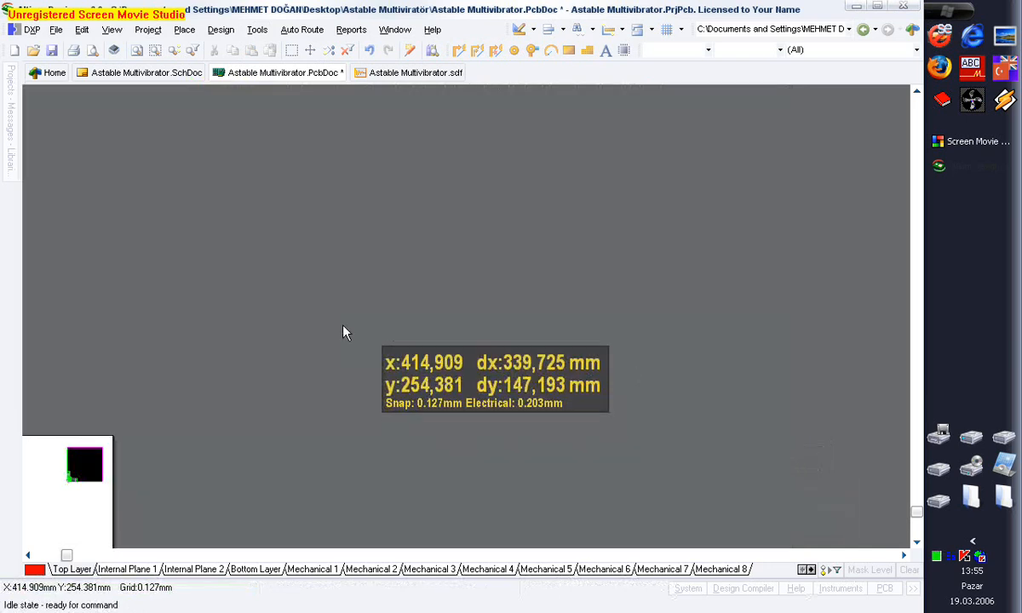
click(138, 53)
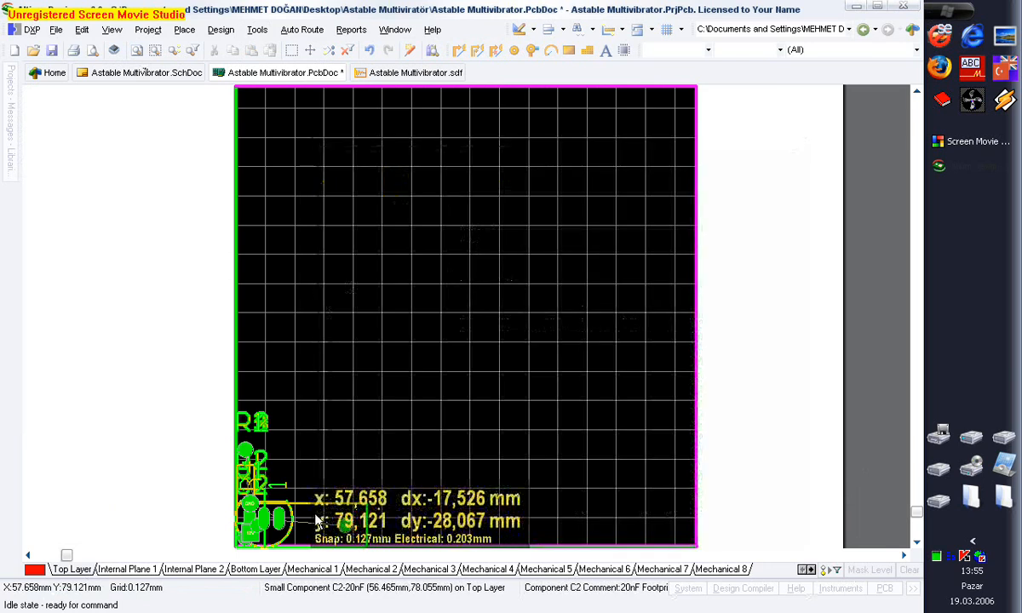
click(344, 503)
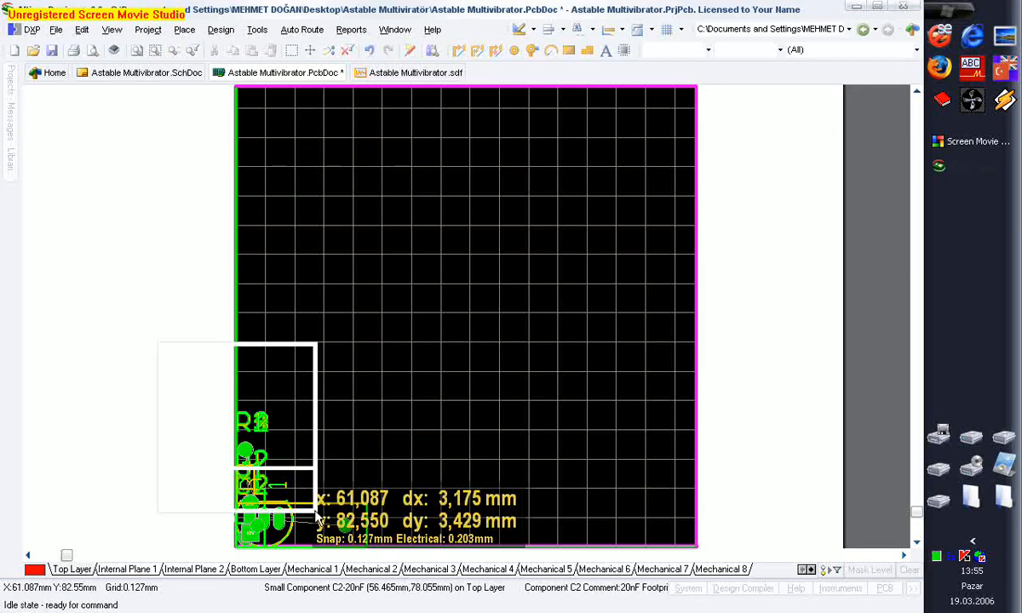
click(292, 501)
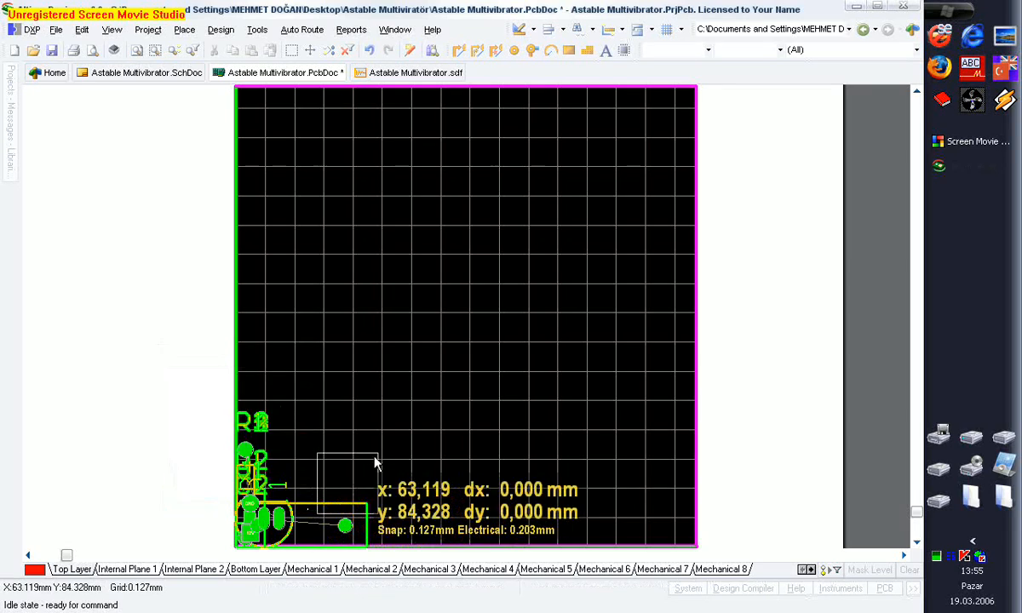
click(367, 51)
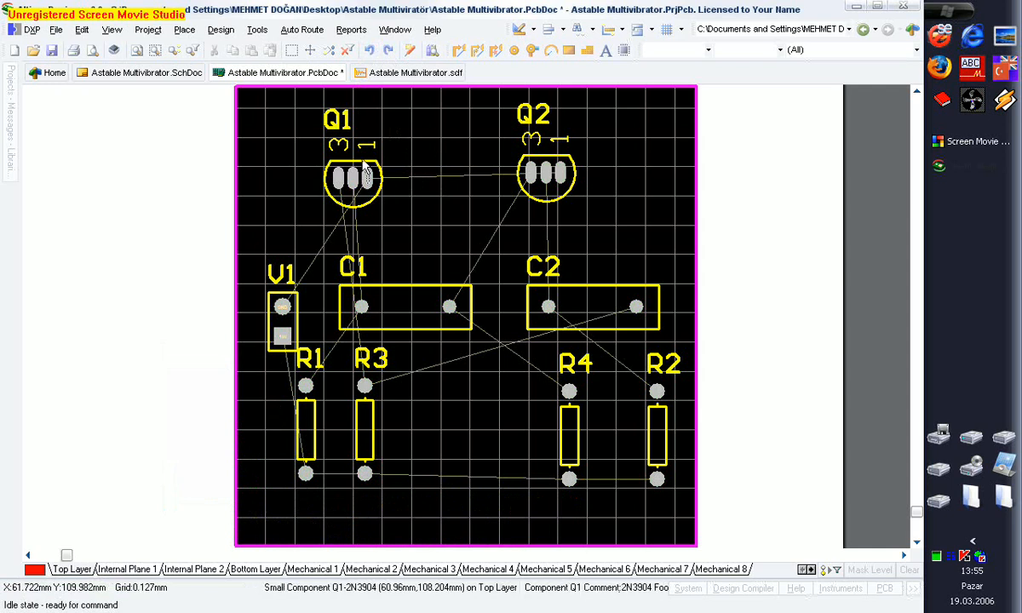
- In the design rules' RoutingLayers rule, disallow routing on the Top Layer and switch the rule's scope to Net without choosing one
click(223, 31)
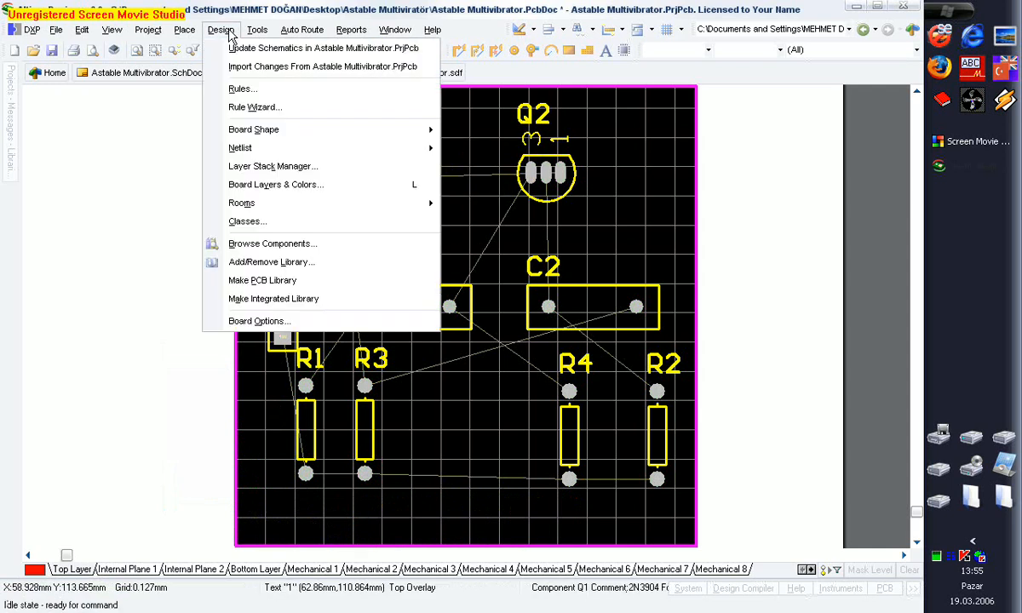
click(230, 88)
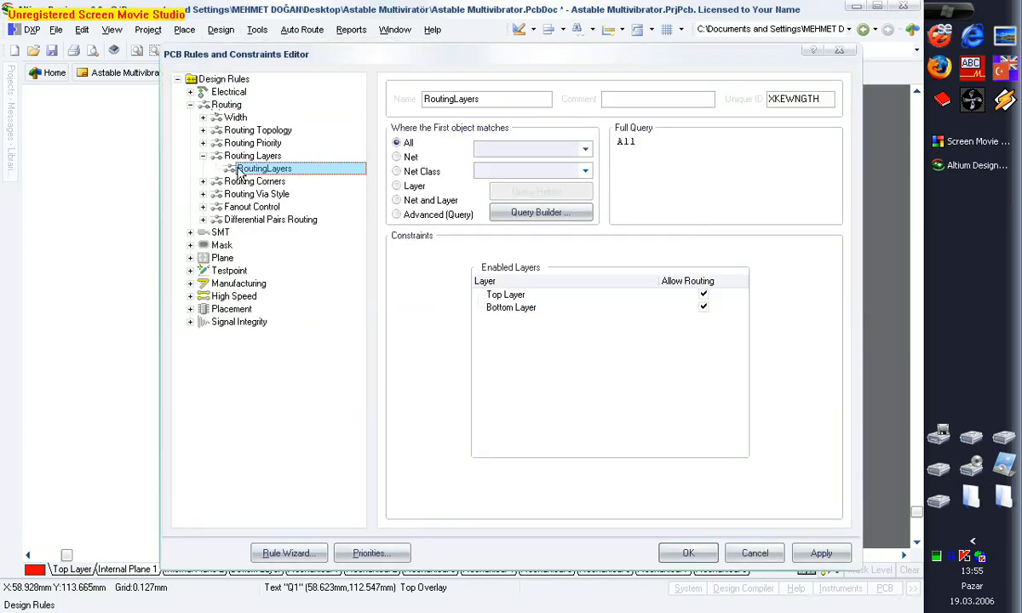
click(203, 105)
click(262, 169)
click(508, 297)
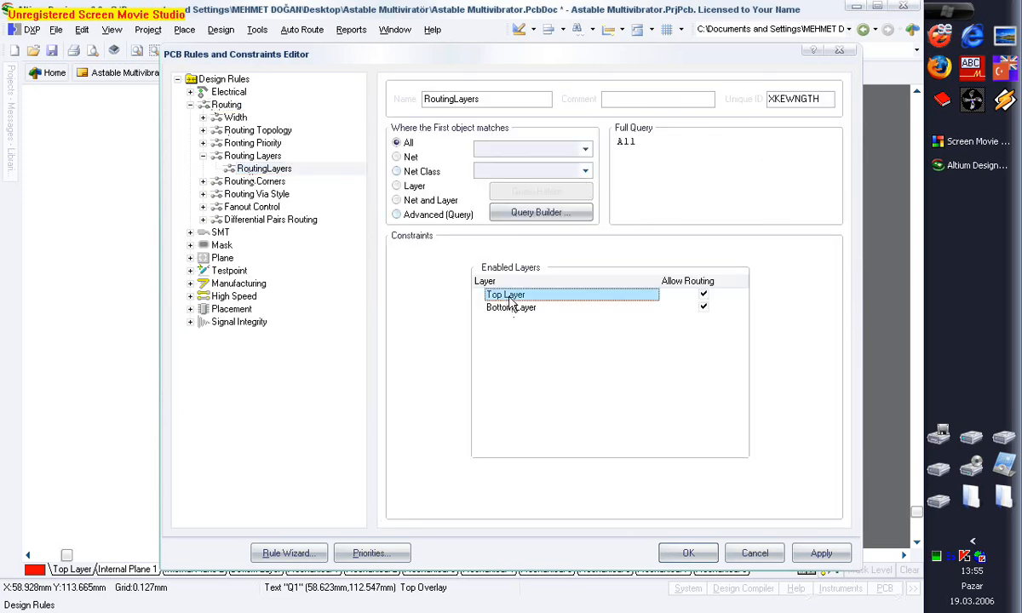
click(703, 297)
click(703, 297)
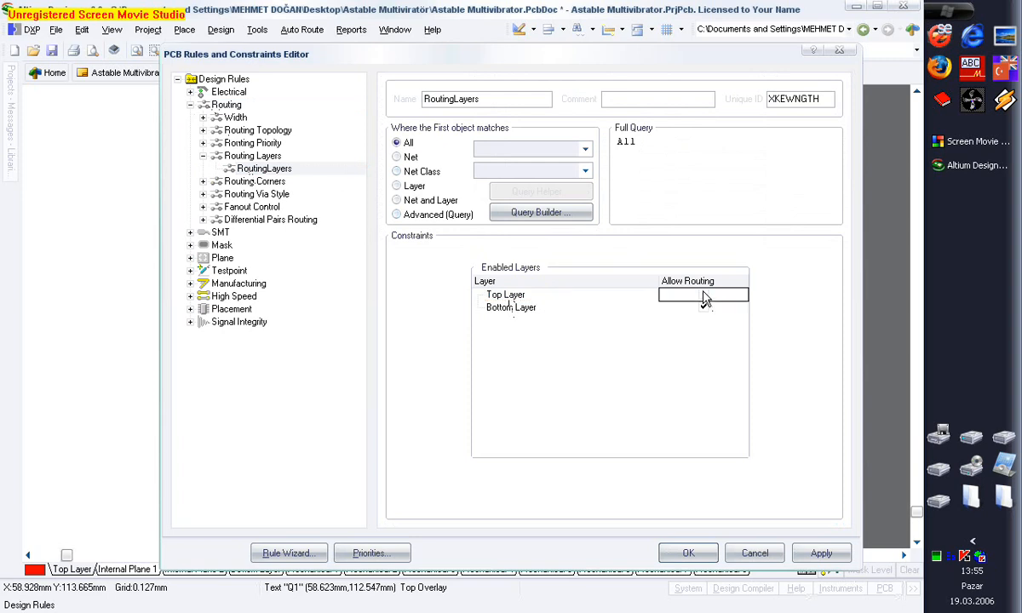
click(399, 159)
click(553, 150)
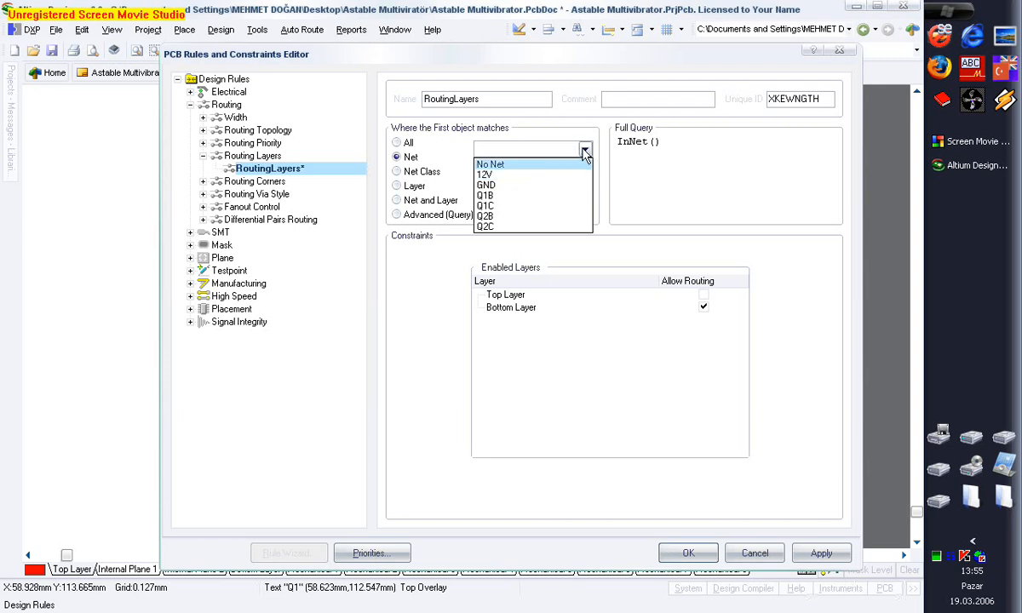
click(551, 147)
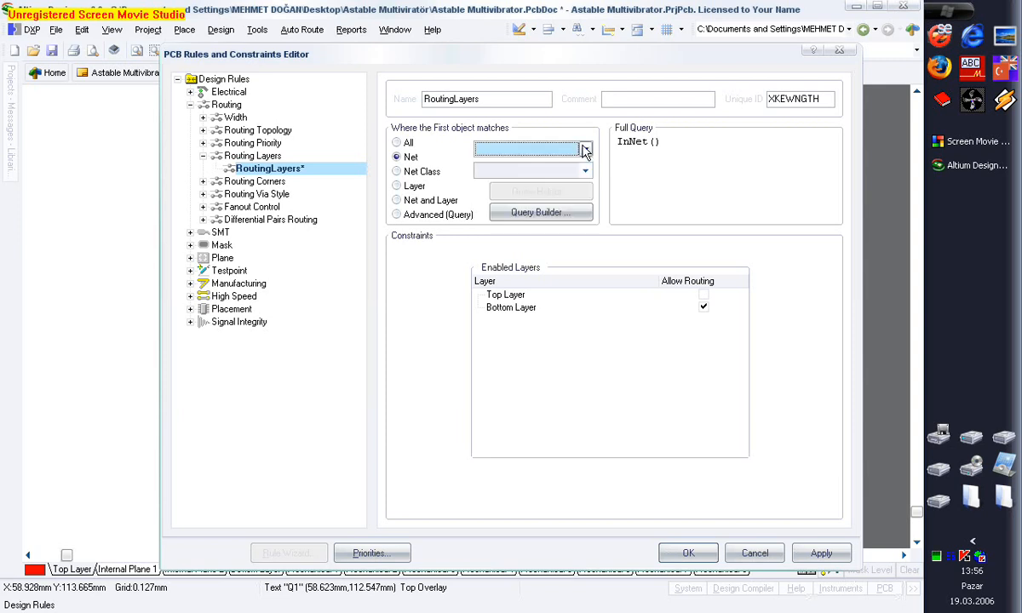
- Check the available corner styles in the RoutingCorners rule and select 45 Degrees
click(203, 183)
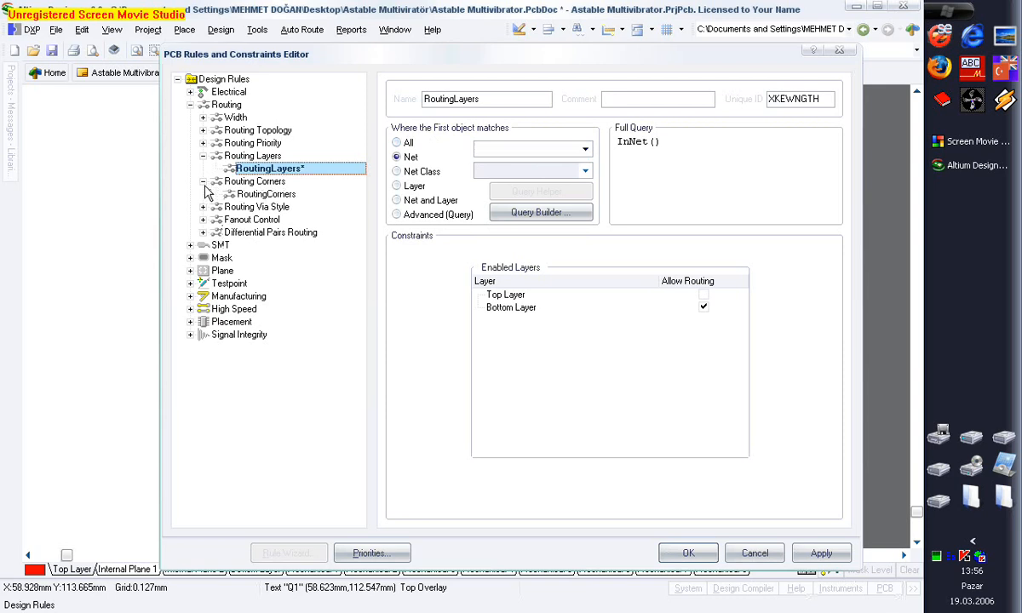
click(264, 194)
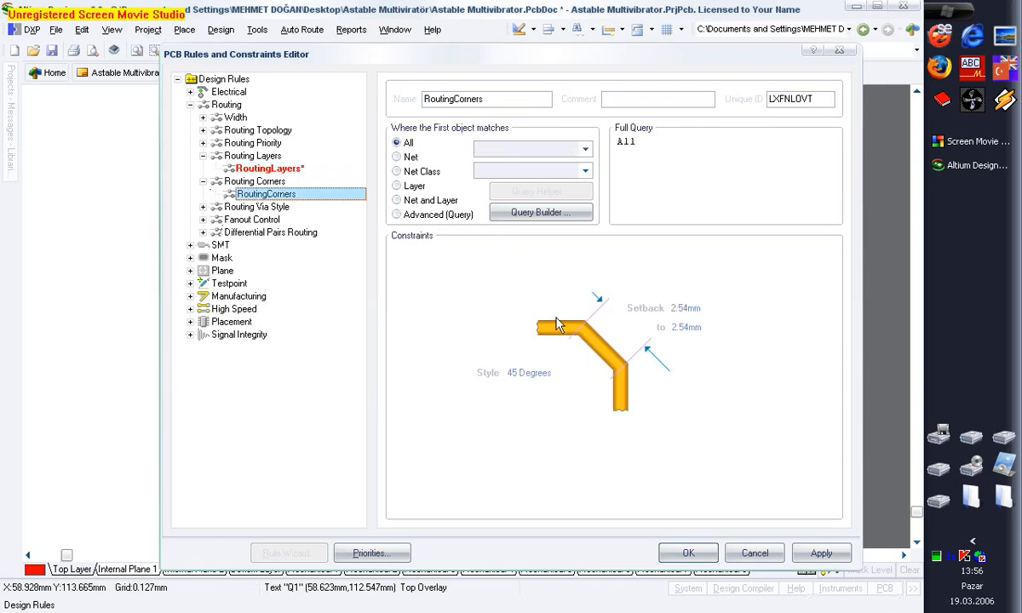
click(528, 377)
click(528, 376)
click(527, 377)
click(539, 409)
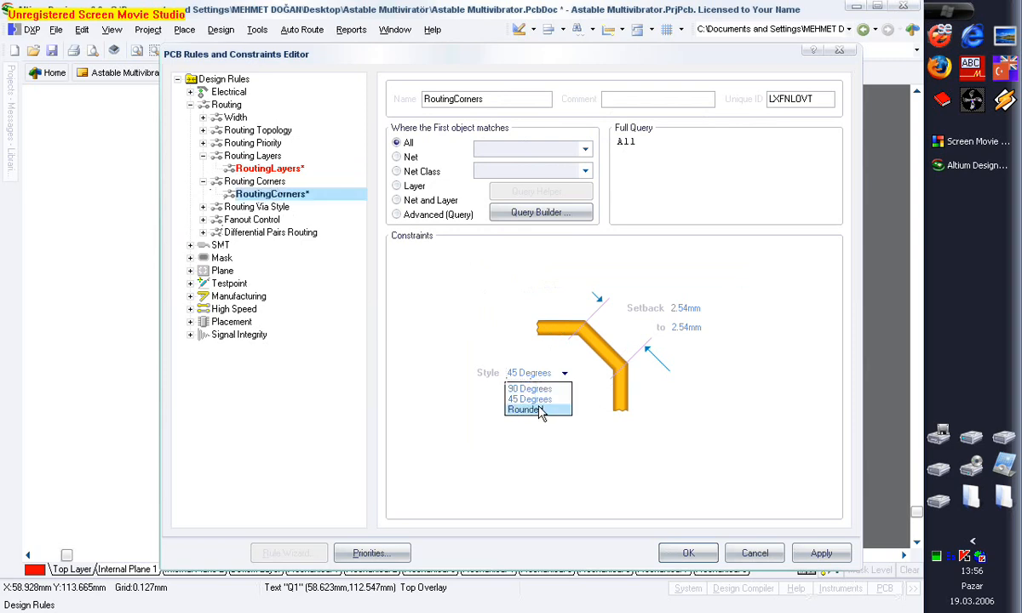
click(542, 401)
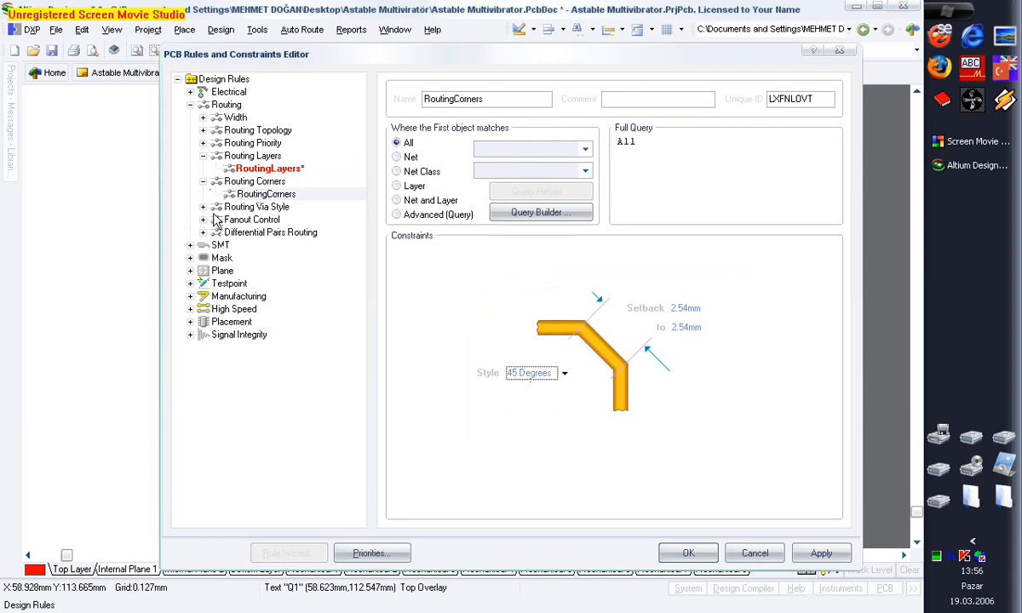
- In the routing Width rule, set the preferred width to 1 mm and the maximum width to 2 mm
click(204, 118)
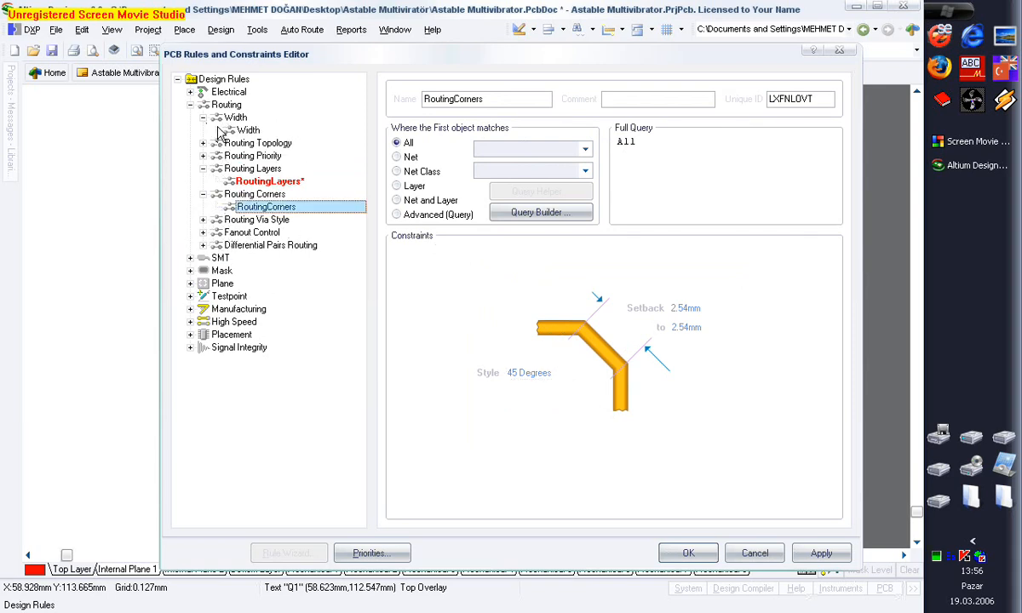
click(247, 131)
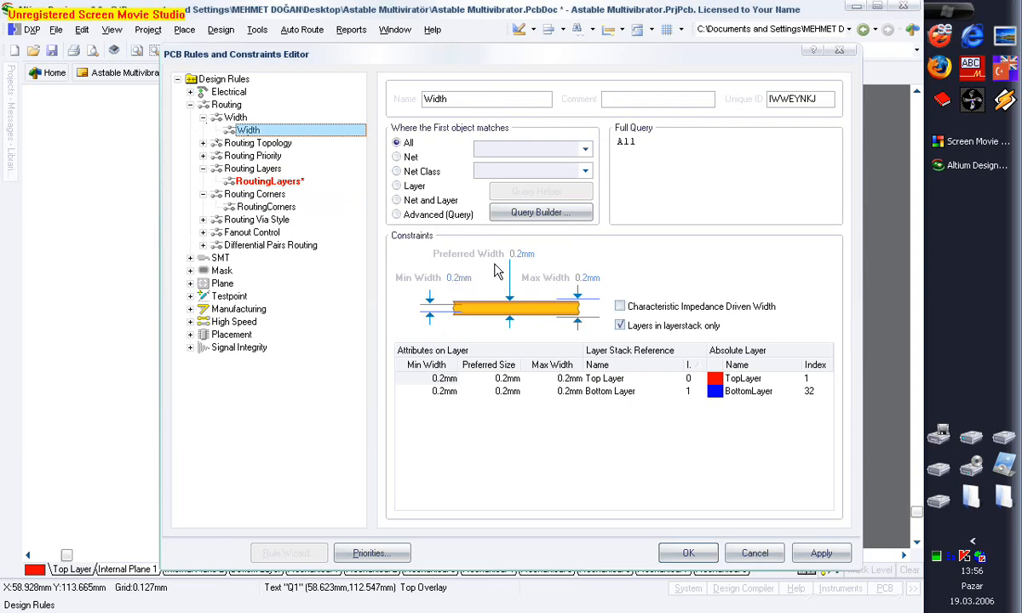
click(519, 254)
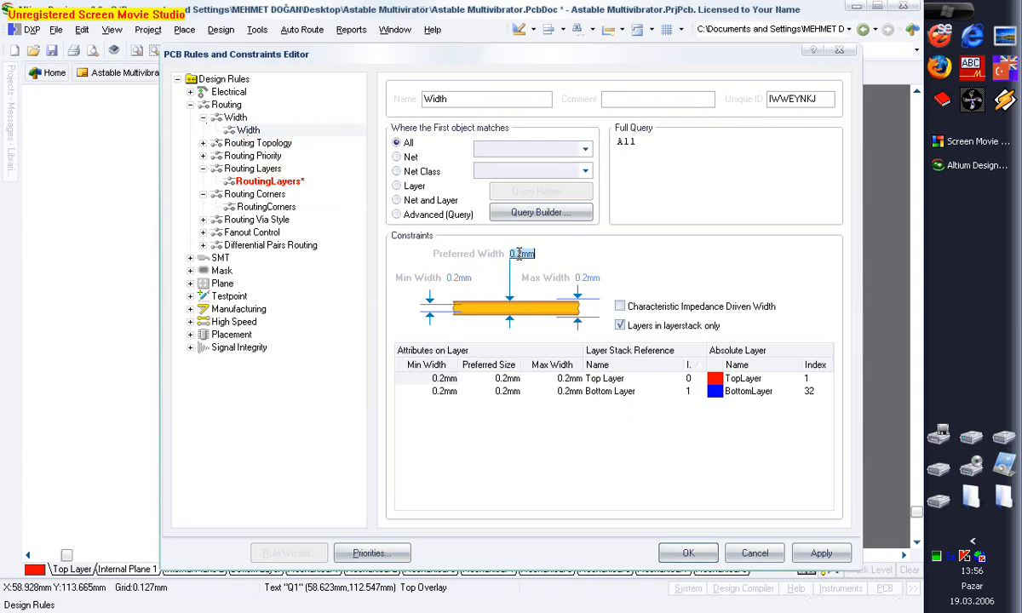
text(1)
click(587, 279)
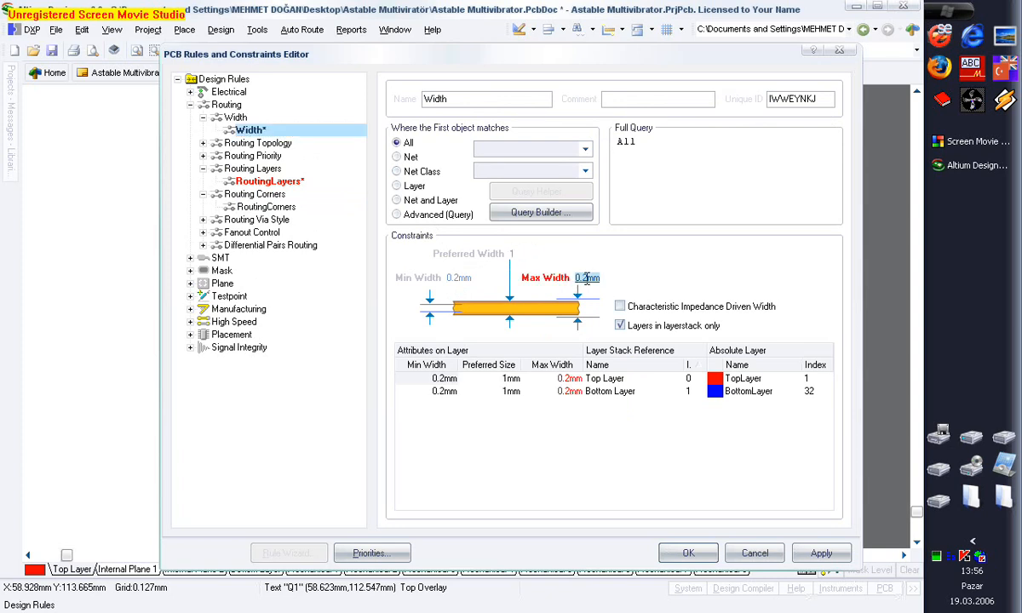
text(2)
- In the electrical Clearance rule, set the minimum clearance to 0.4 mm
click(190, 91)
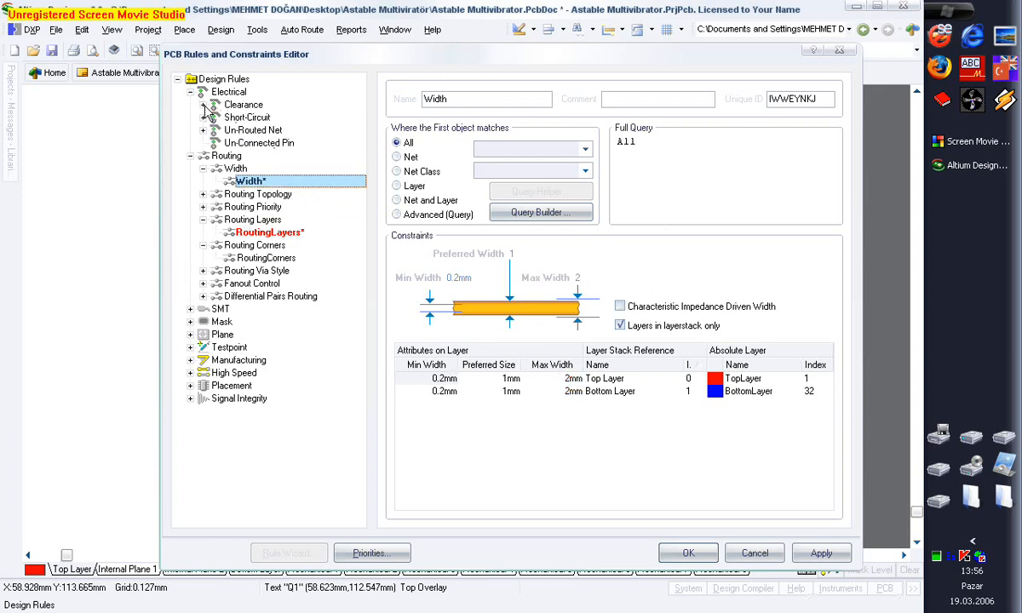
click(203, 105)
click(249, 118)
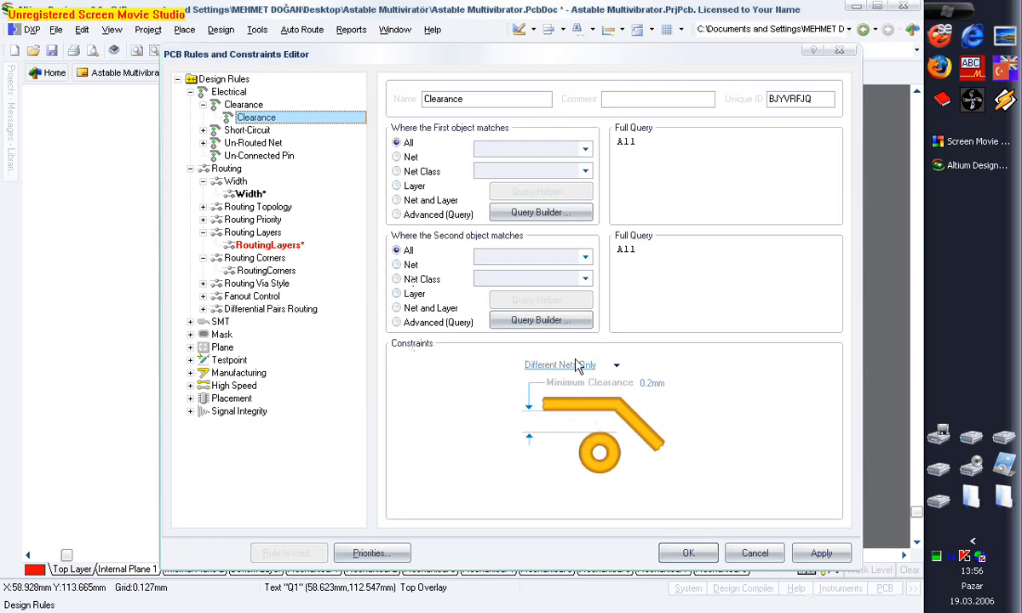
click(651, 385)
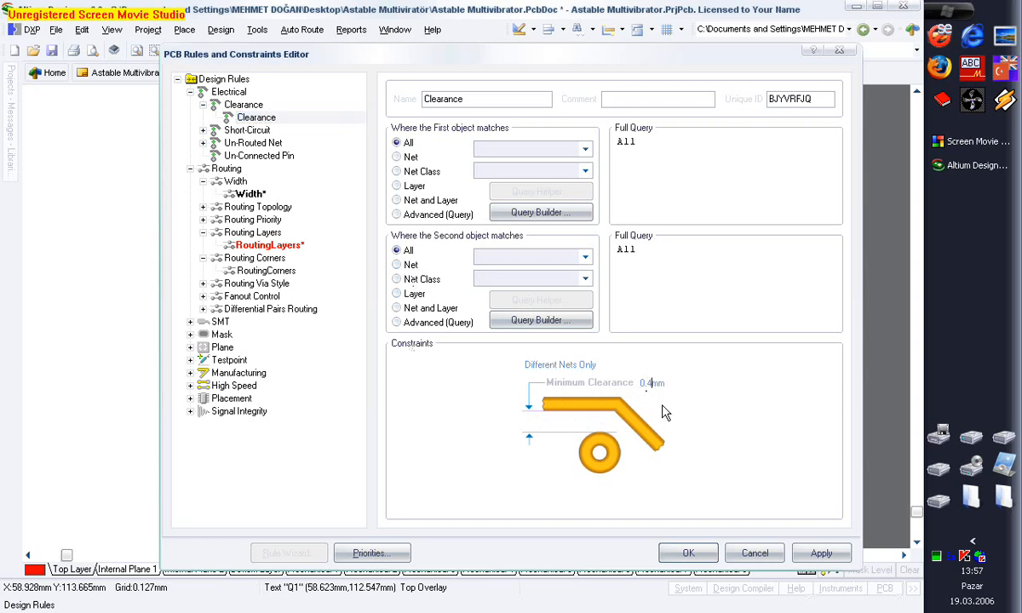
key(Return)
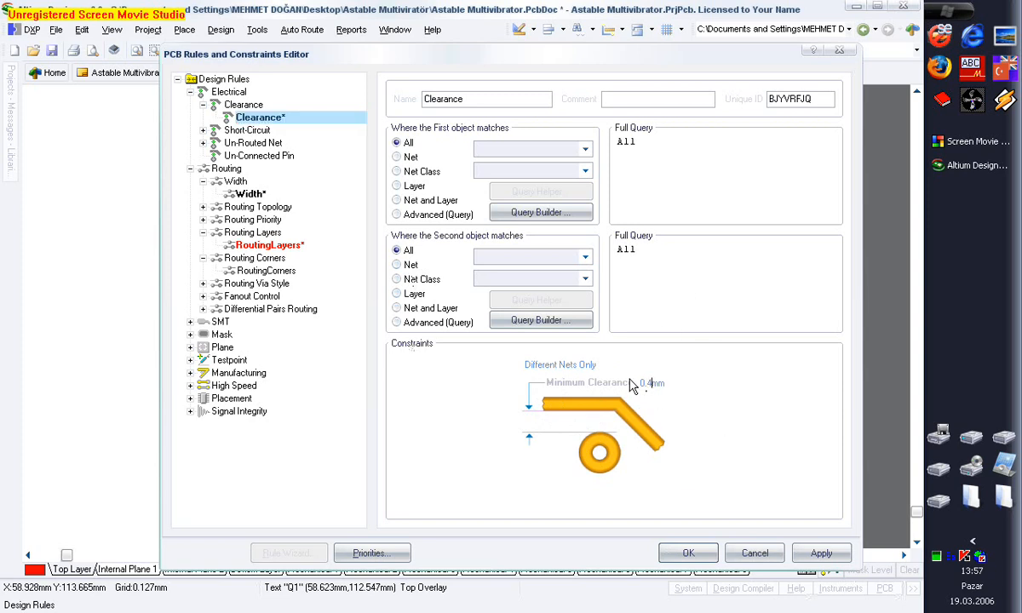
- Try to accept the rule edits, choose to correct the incorrect definitions, and close the rules editor without applying them
click(690, 554)
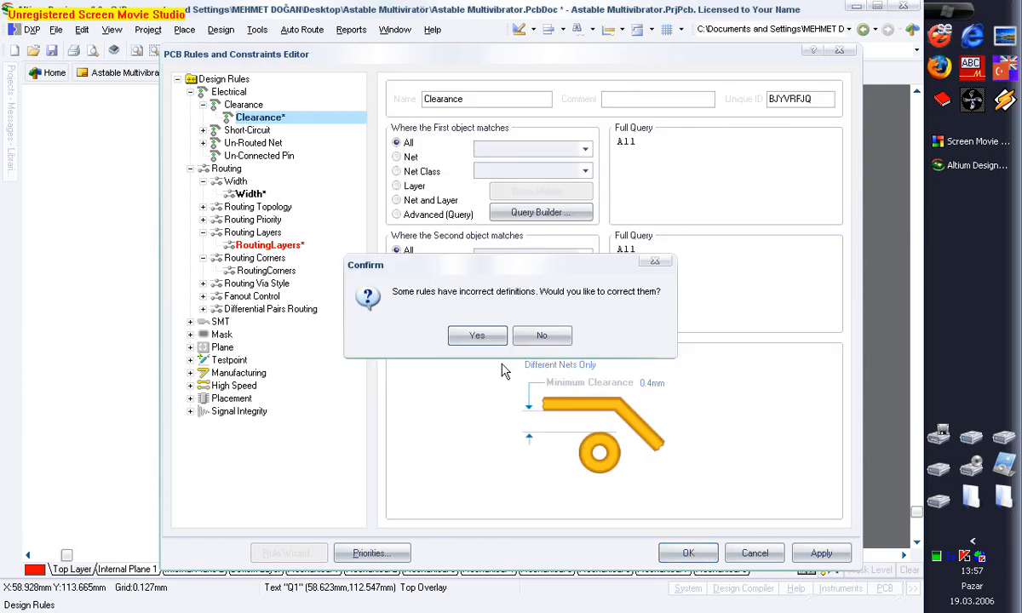
click(478, 336)
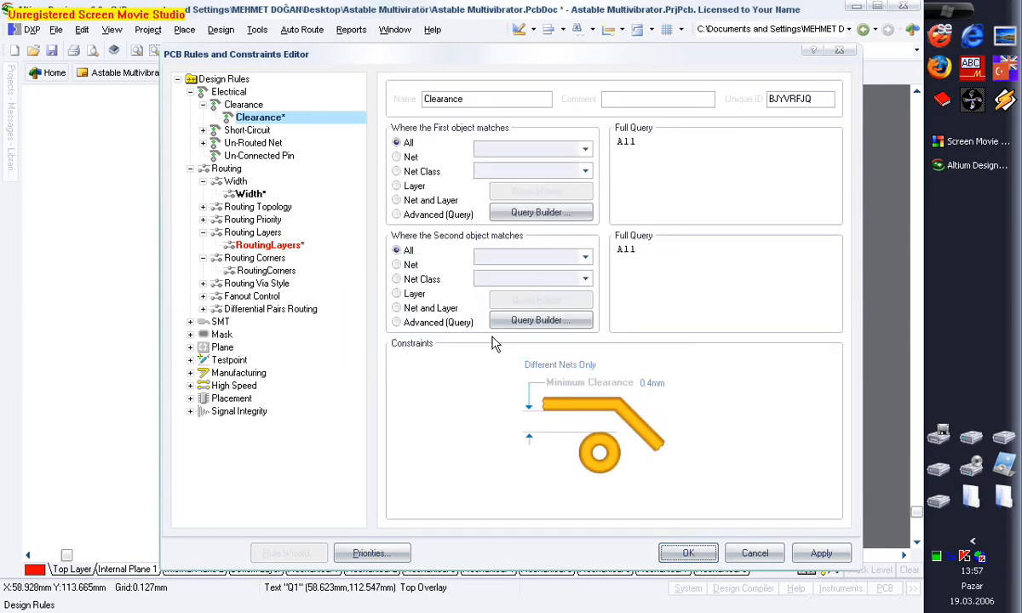
click(839, 50)
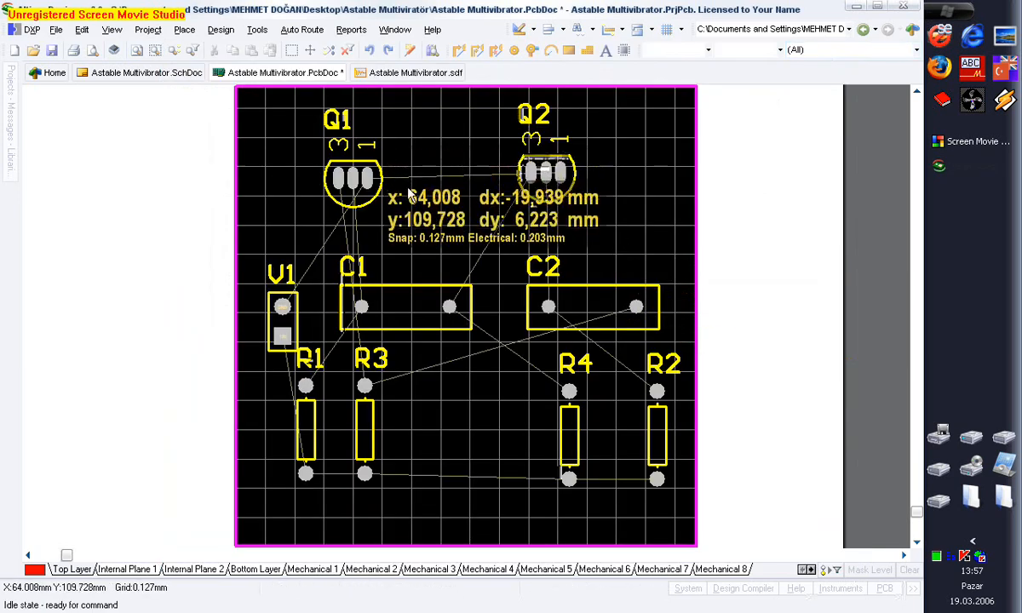
right_click(373, 119)
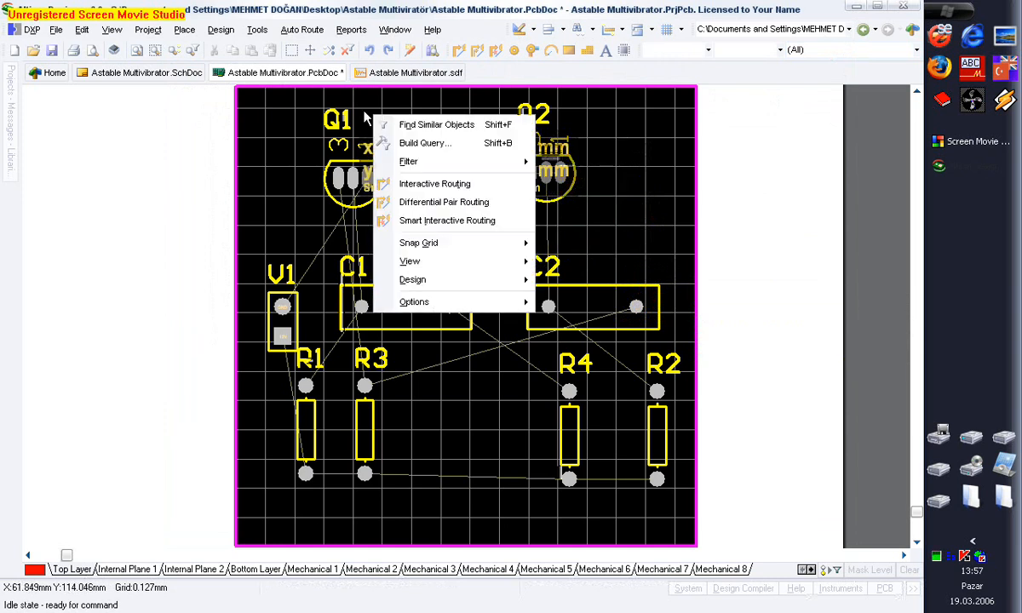
click(390, 183)
click(367, 178)
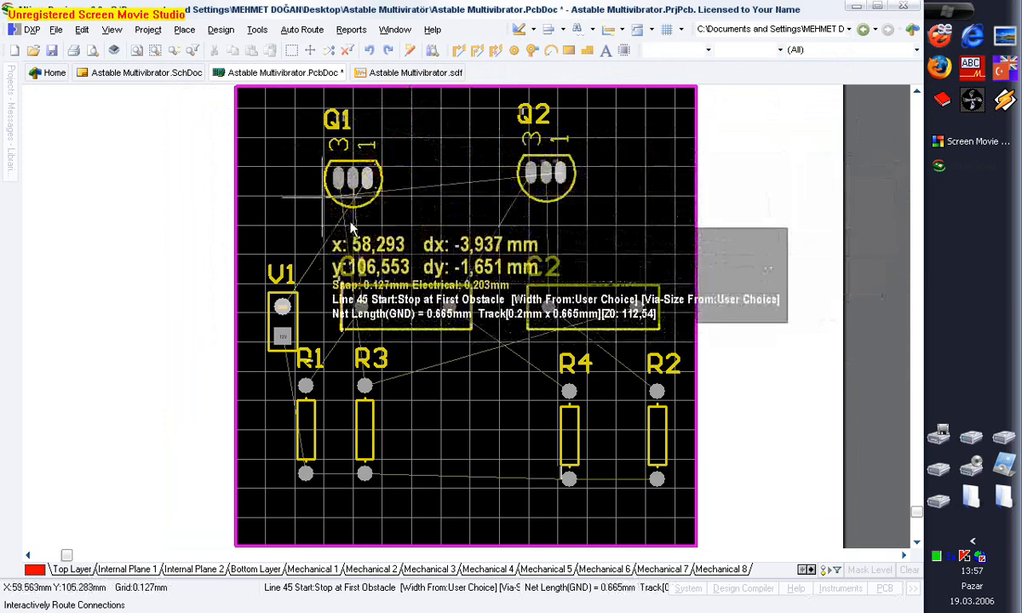
right_click(459, 195)
right_click(447, 194)
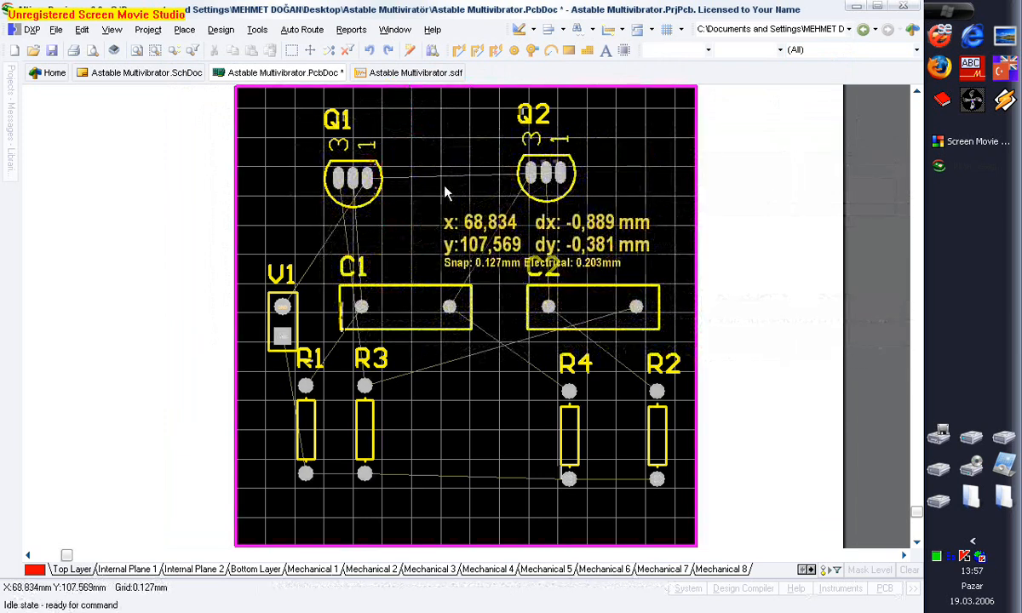
- Autoroute all board connections with the Default 2 Layer Board strategy and review the routing messages at full width
click(302, 31)
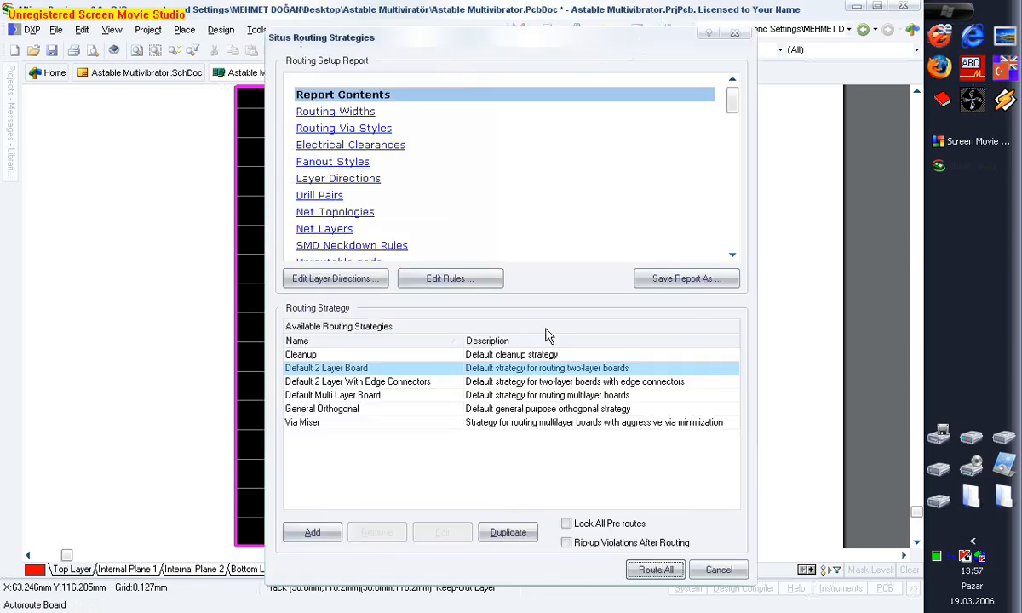
click(654, 570)
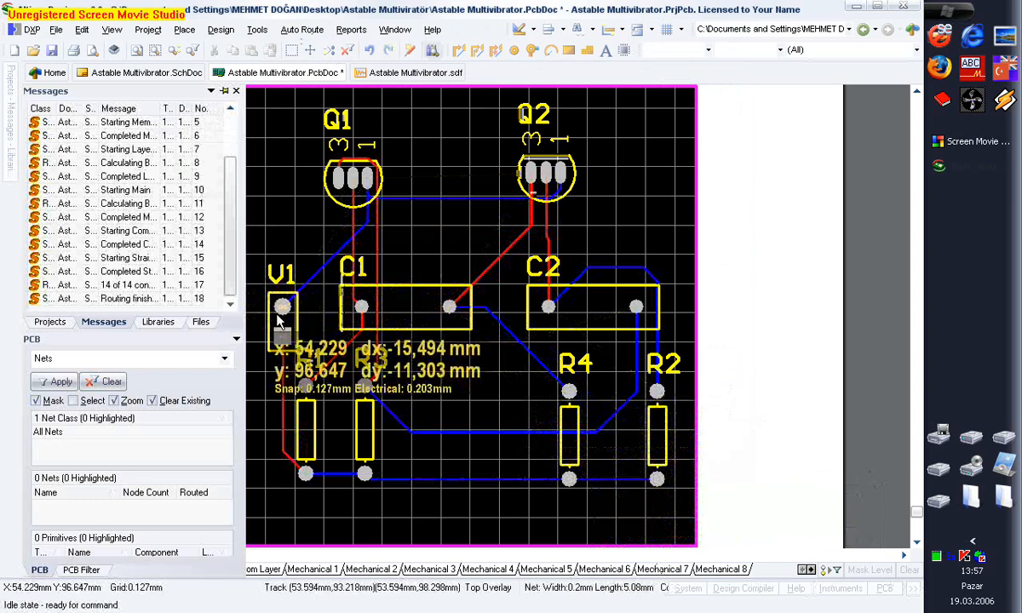
drag(246, 297, 779, 295)
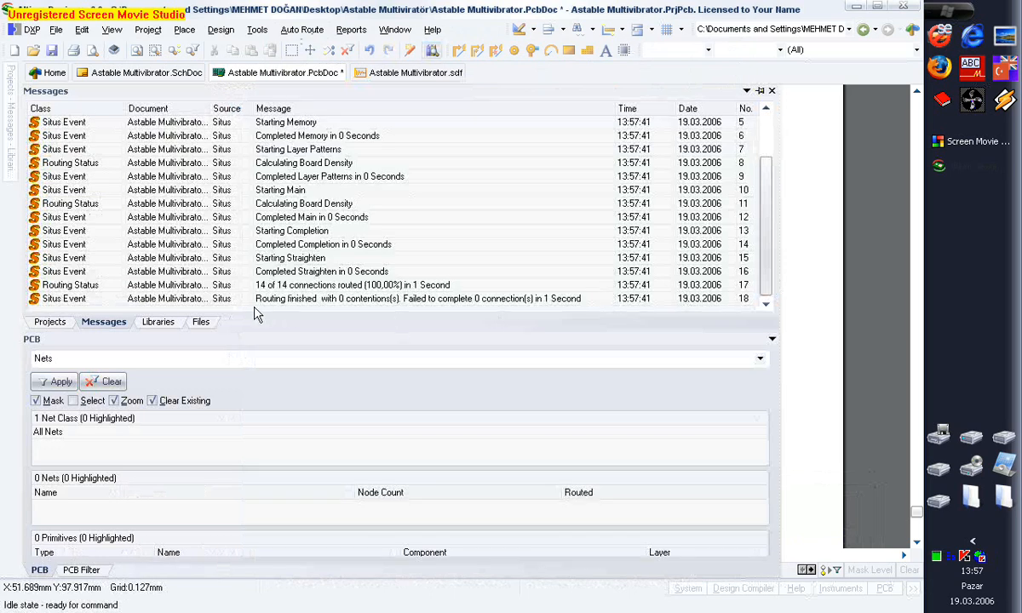
click(238, 300)
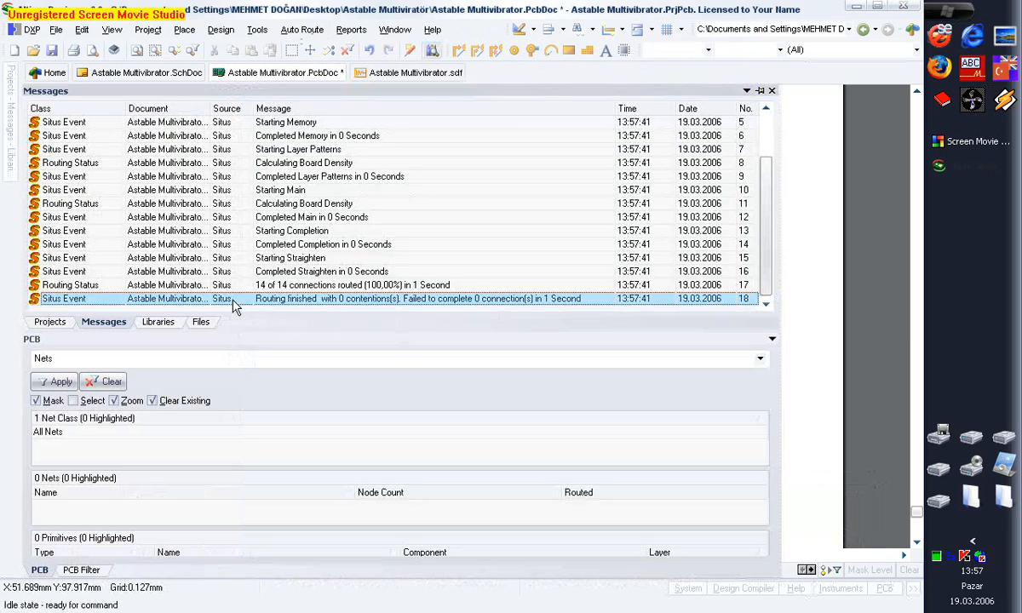
click(282, 287)
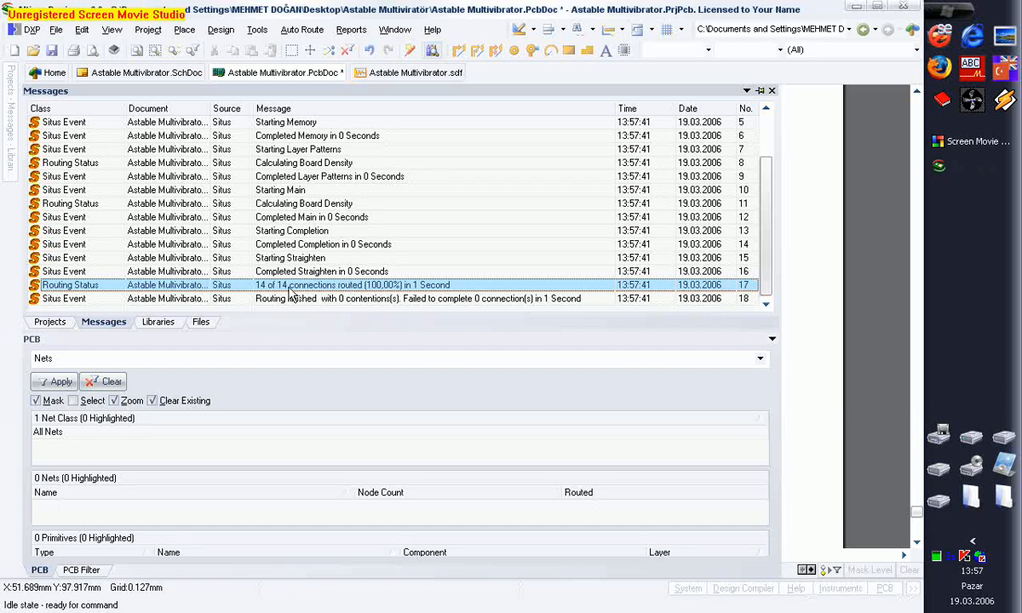
click(346, 299)
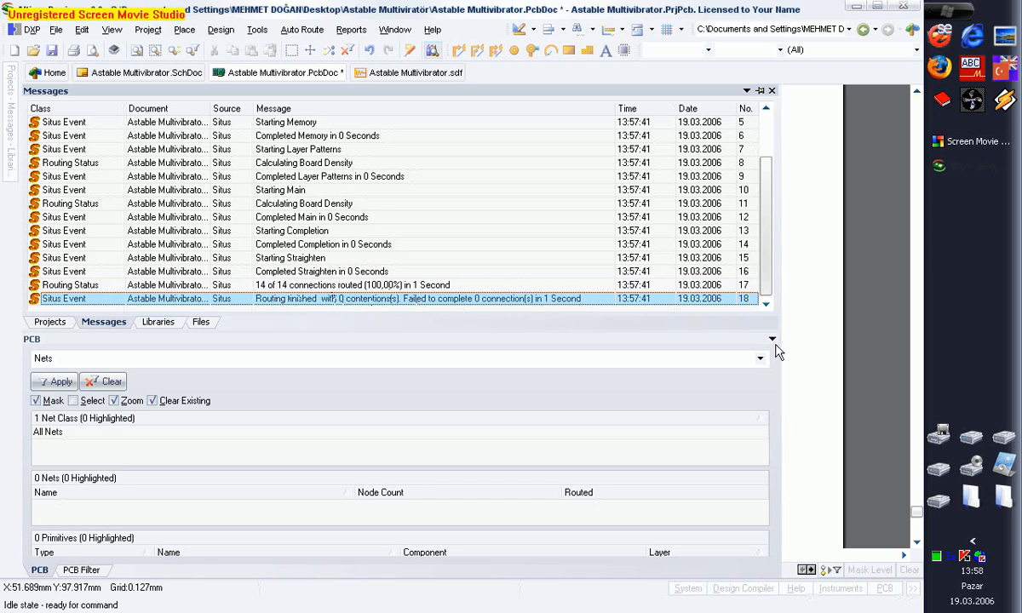
drag(776, 343, 259, 331)
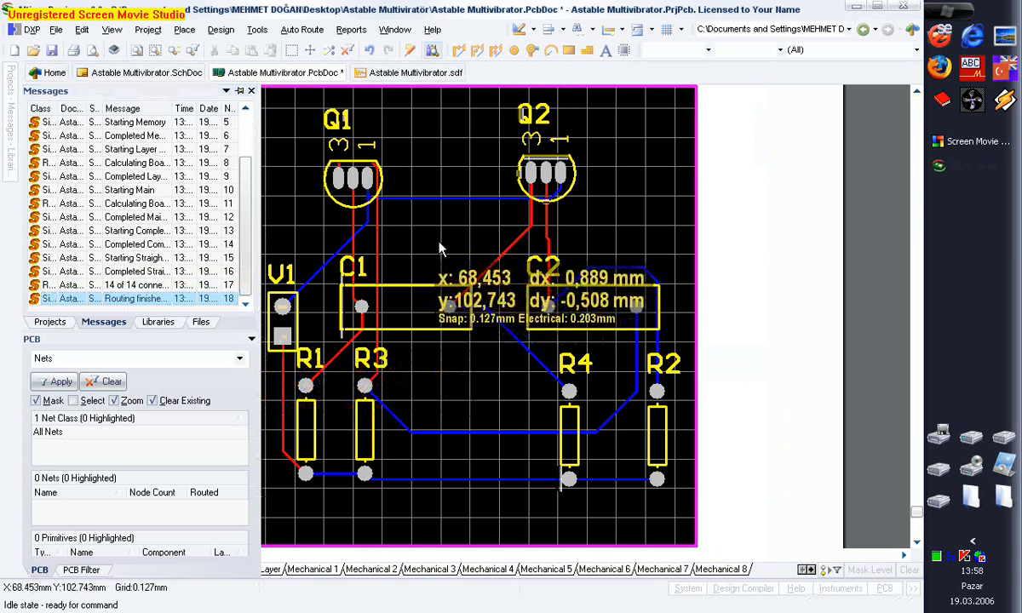
- Save the PCB document and export it with Smart PDF, overwriting the existing Astable Multivibrator.pdf and opening it after export
click(51, 53)
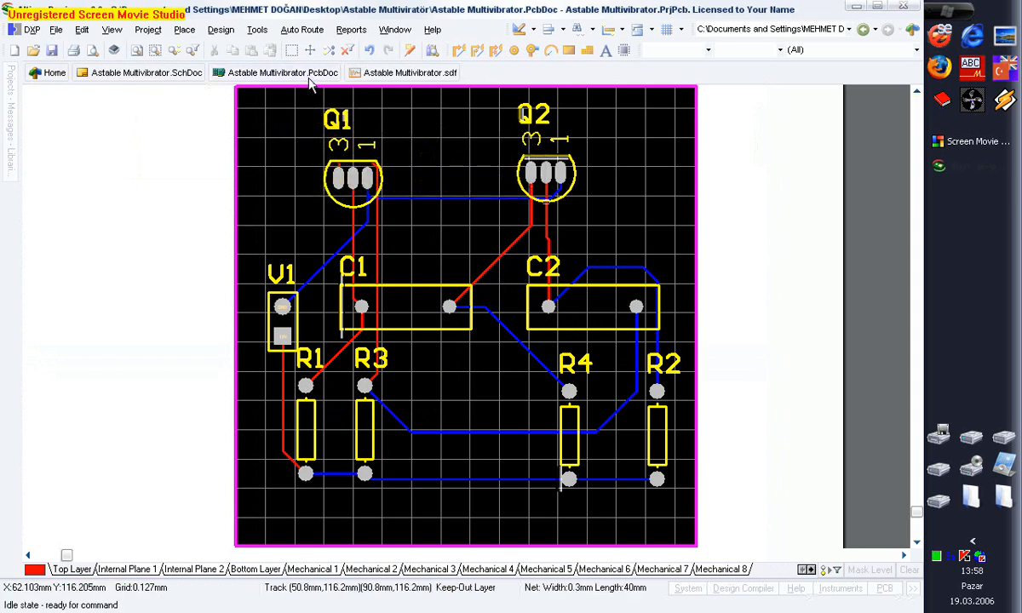
click(57, 30)
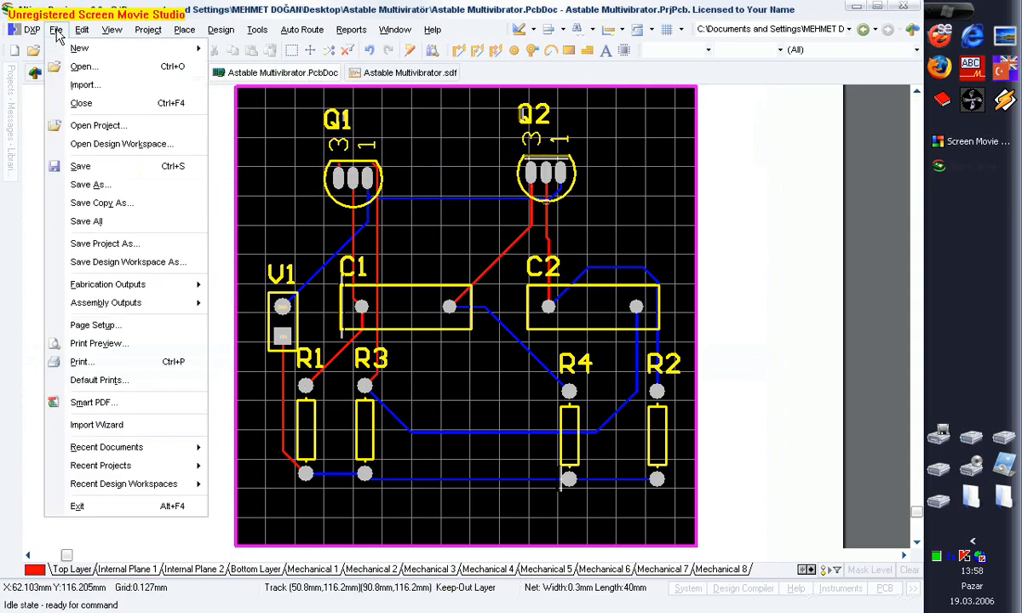
click(151, 404)
click(703, 512)
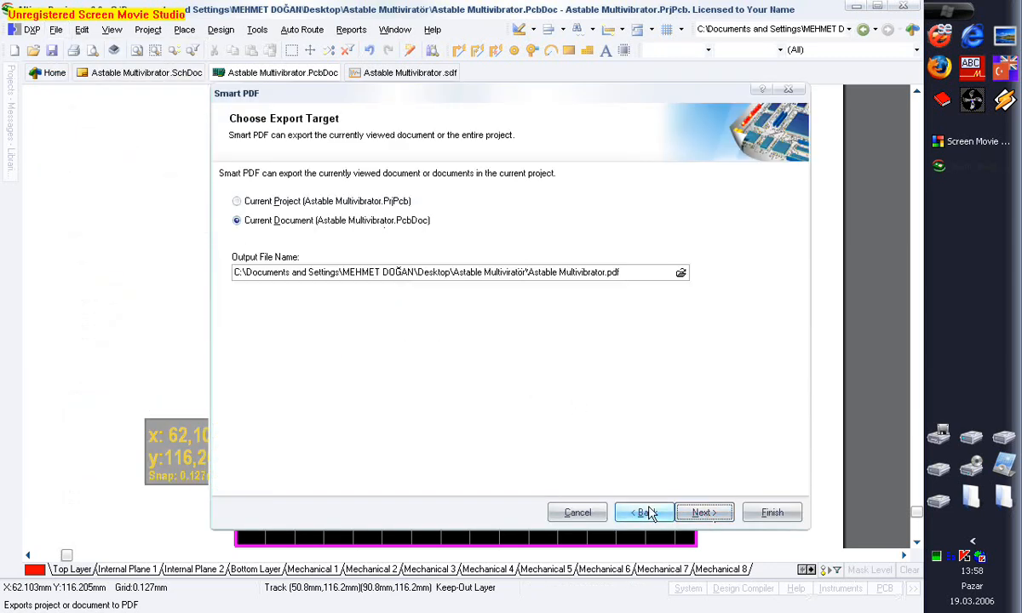
click(707, 512)
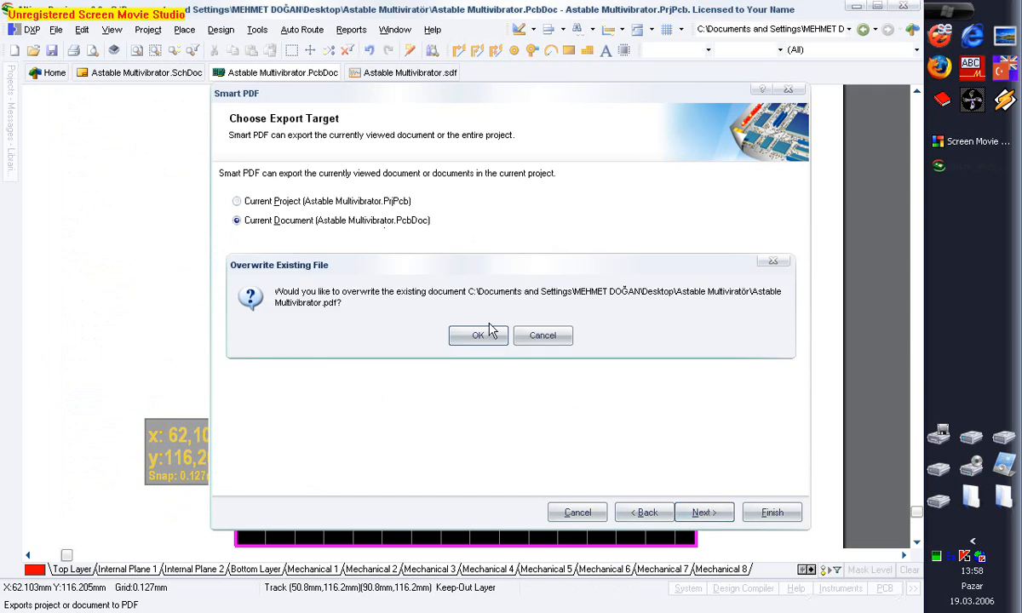
click(473, 336)
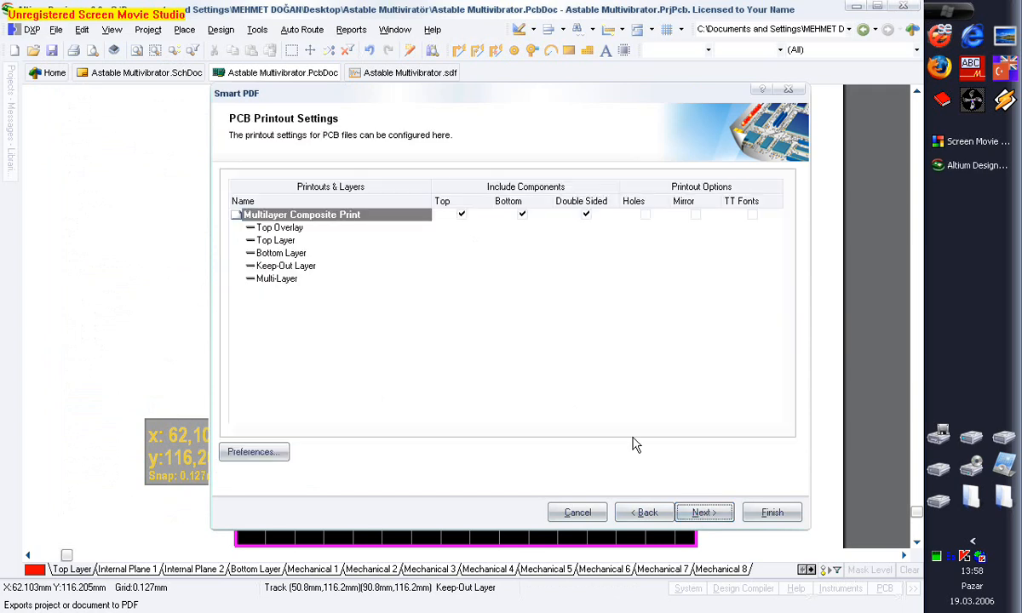
click(710, 513)
click(709, 513)
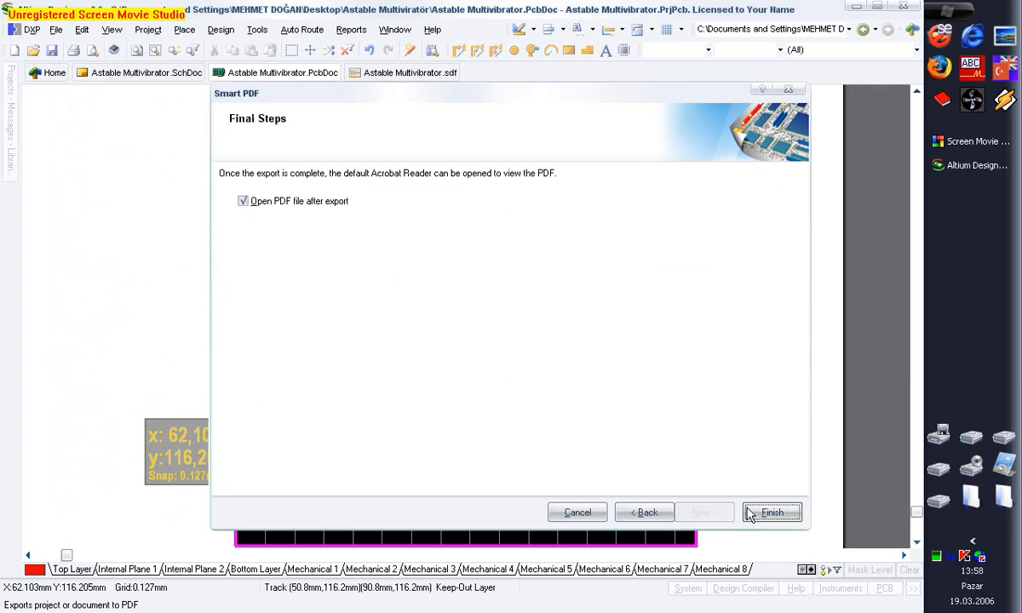
click(761, 514)
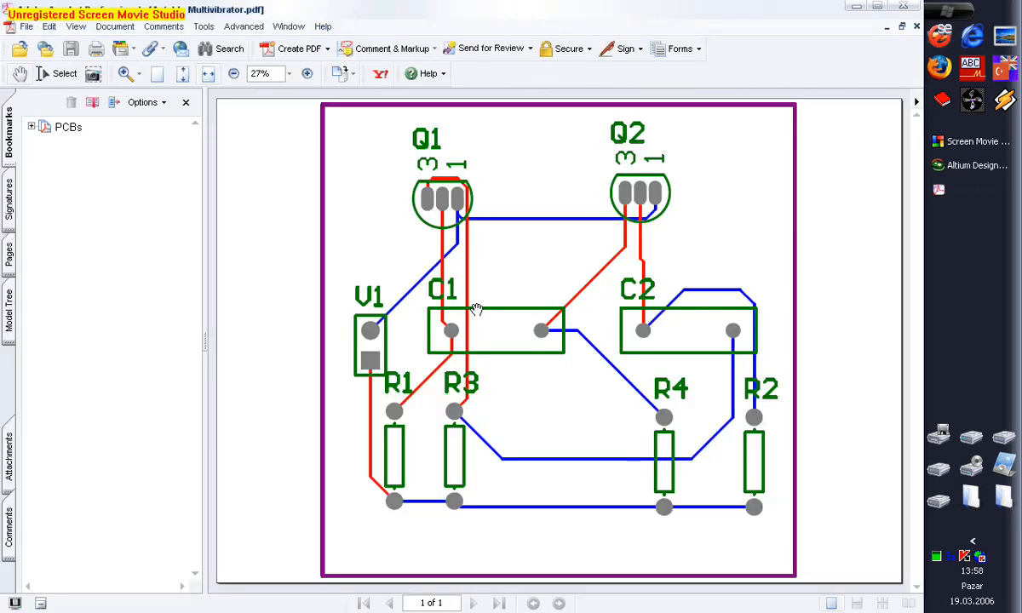
- Expand the exported PDF's bookmarks to the component list and view C1, C2, Q1, Q2, R2, R3, R4 and V1 in turn
click(31, 127)
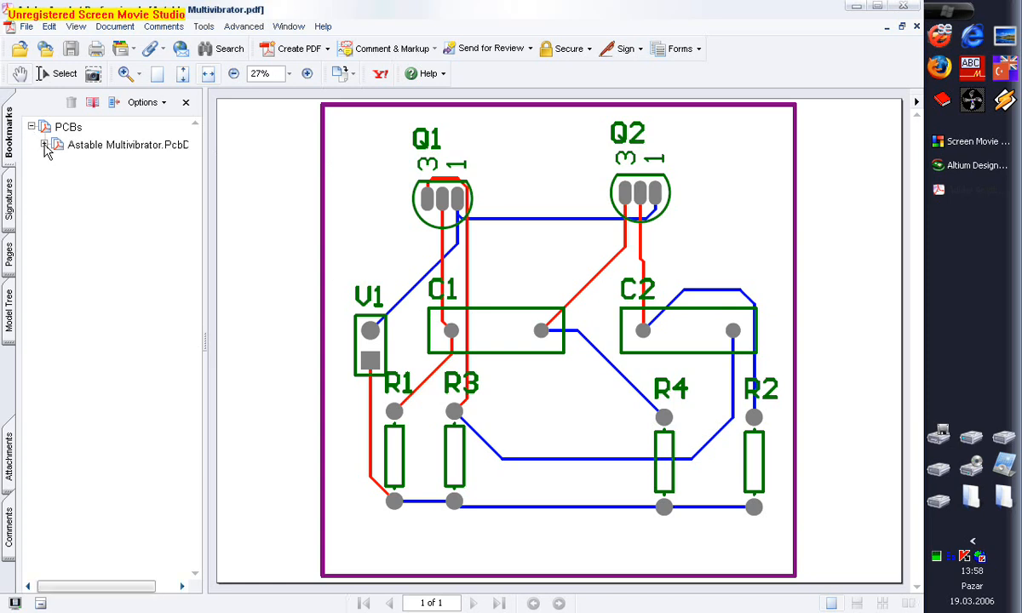
click(45, 145)
click(57, 162)
click(69, 179)
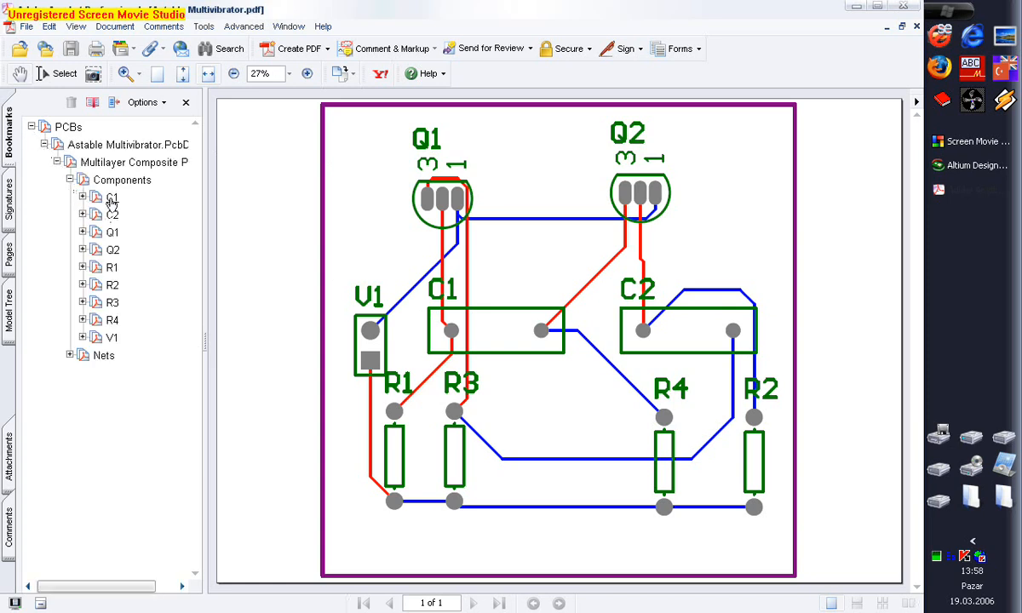
click(114, 197)
click(119, 219)
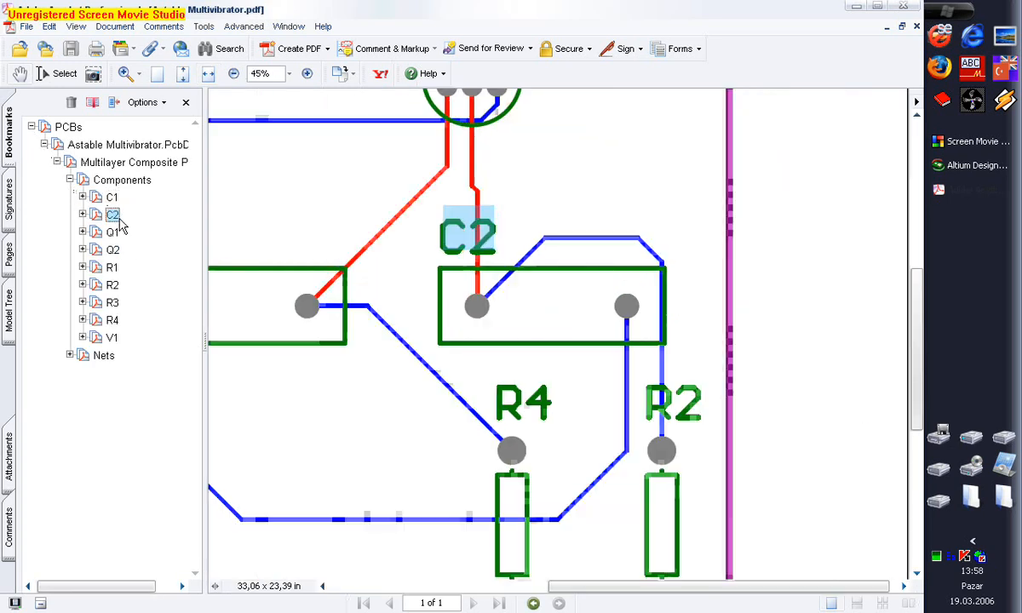
click(113, 233)
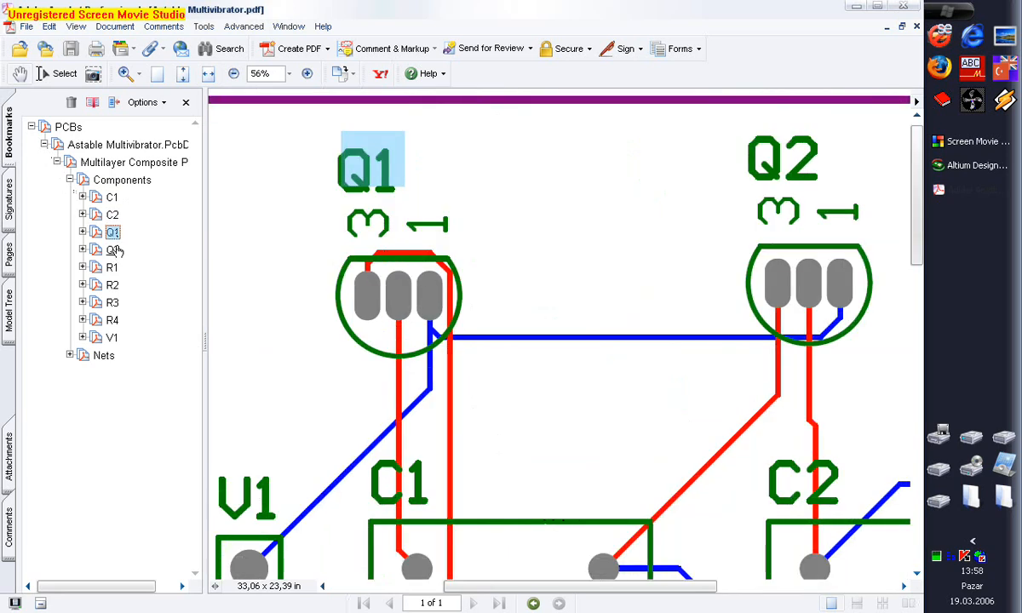
click(115, 249)
click(112, 285)
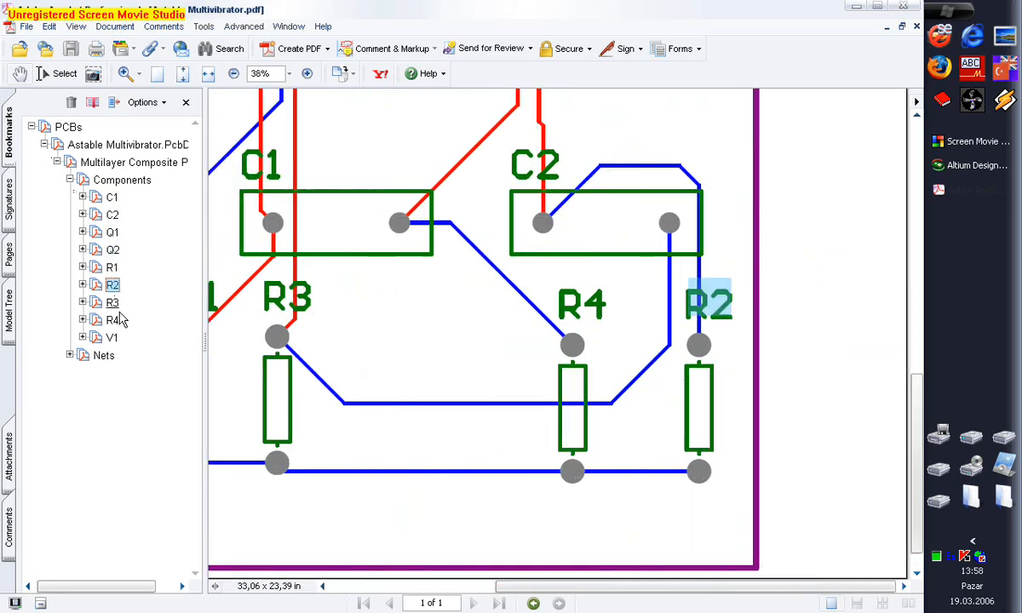
click(112, 302)
click(112, 320)
click(112, 337)
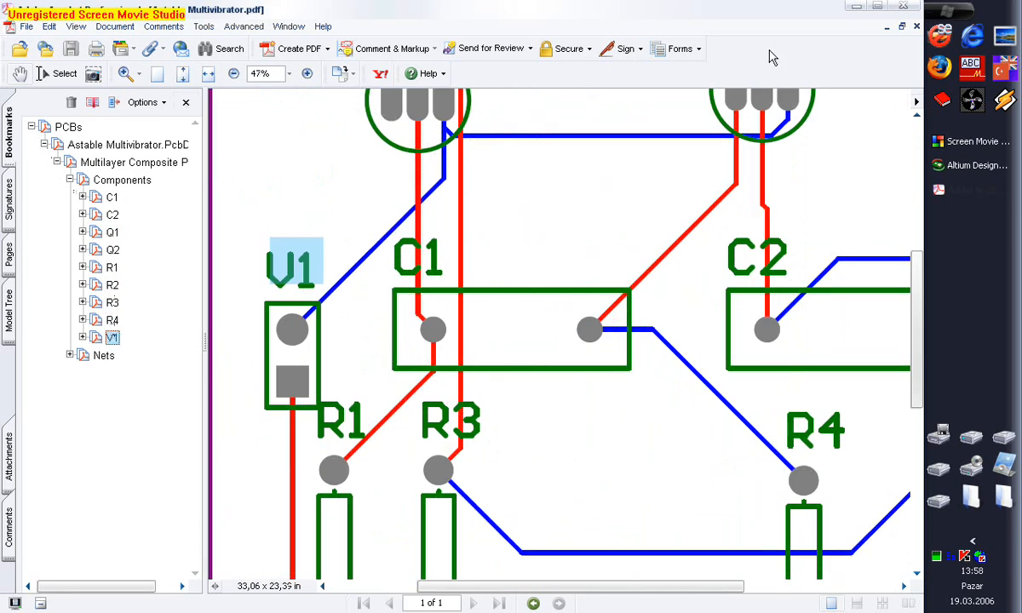
- Close the exported PDF and switch to the Astable Multivibrator.SchDoc schematic in Altium Designer
click(902, 7)
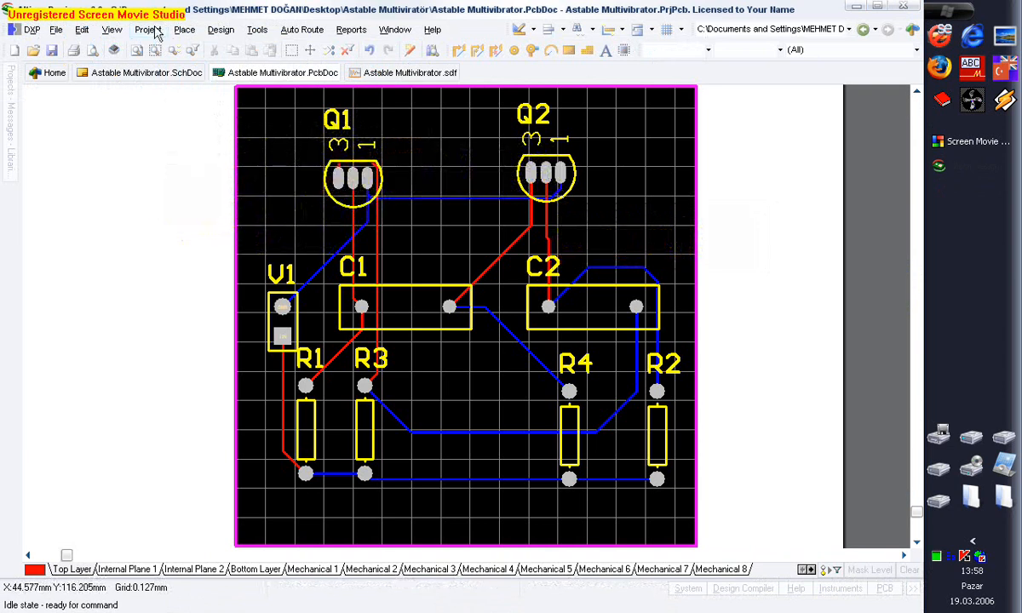
click(158, 72)
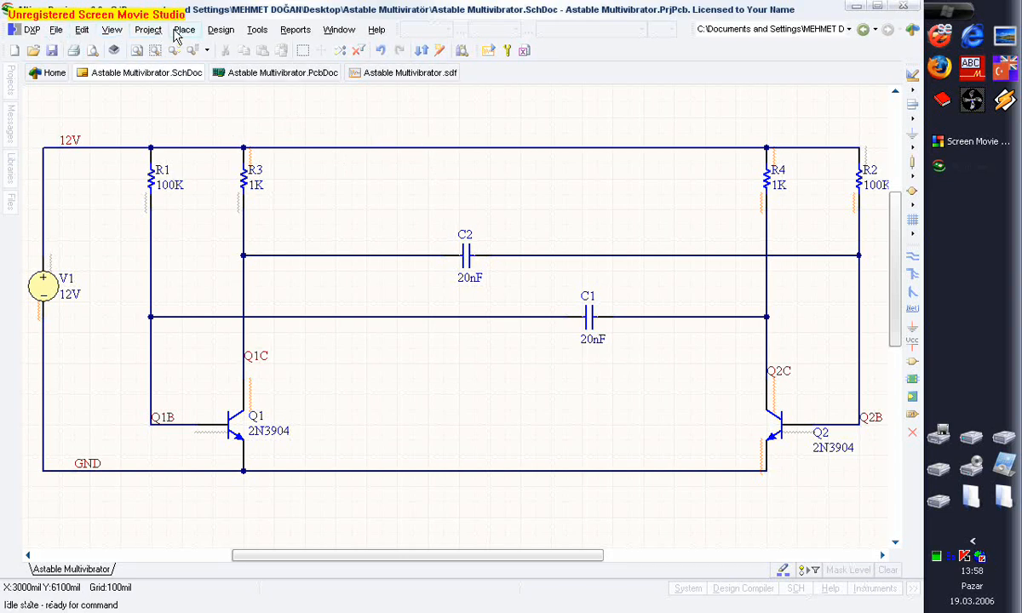
- Set the schematic sheet's standard style to OrCAD E in the document options
click(221, 30)
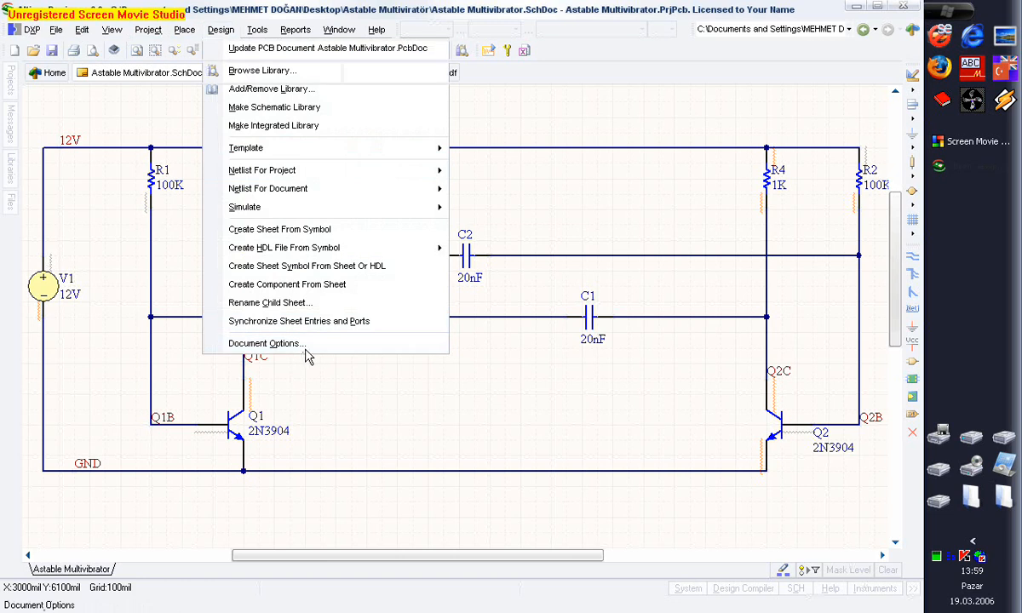
click(266, 344)
click(743, 208)
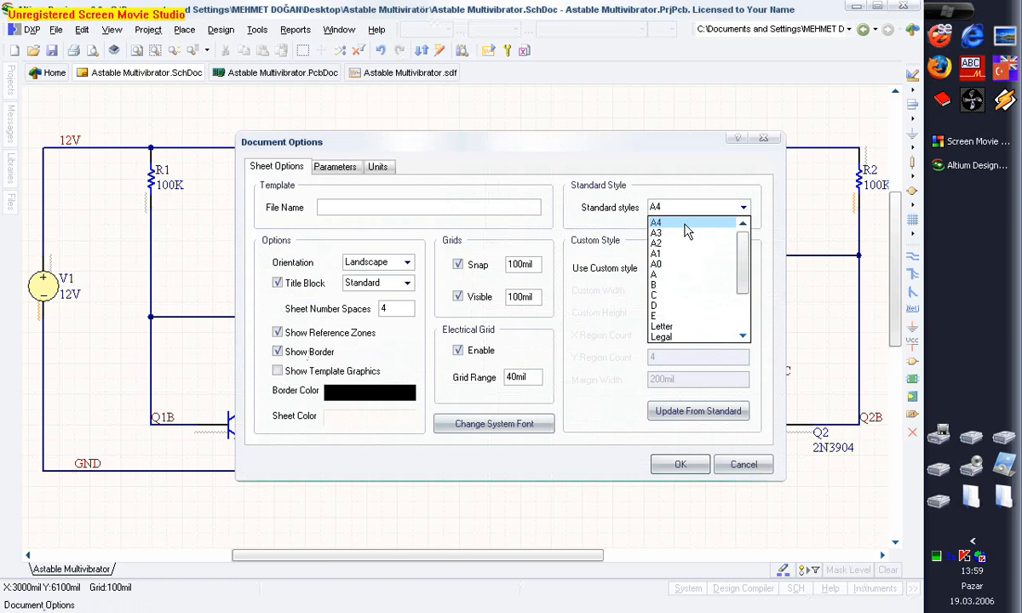
scroll(688, 248, down, 2)
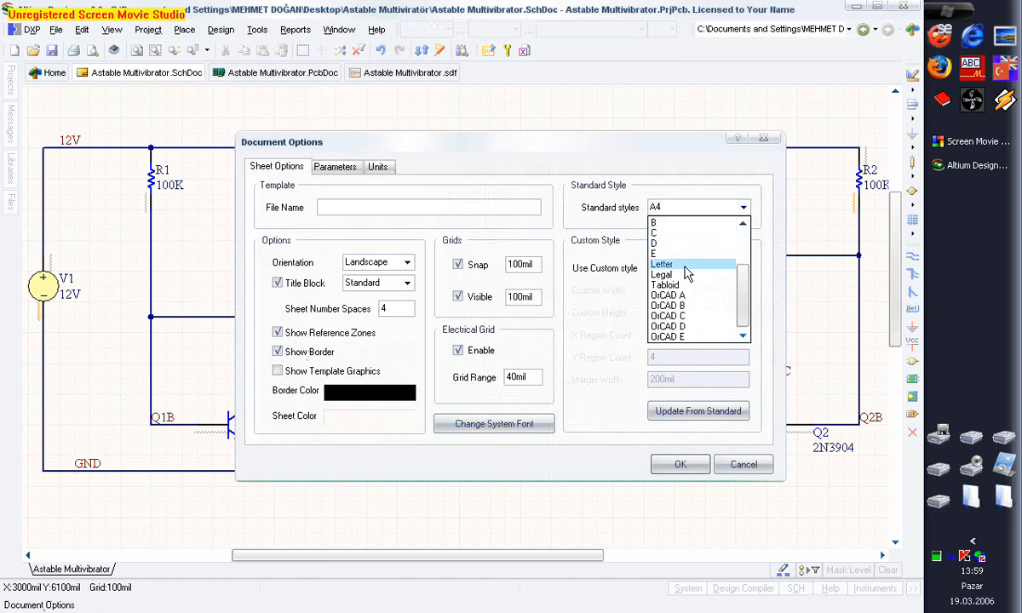
click(692, 338)
click(673, 465)
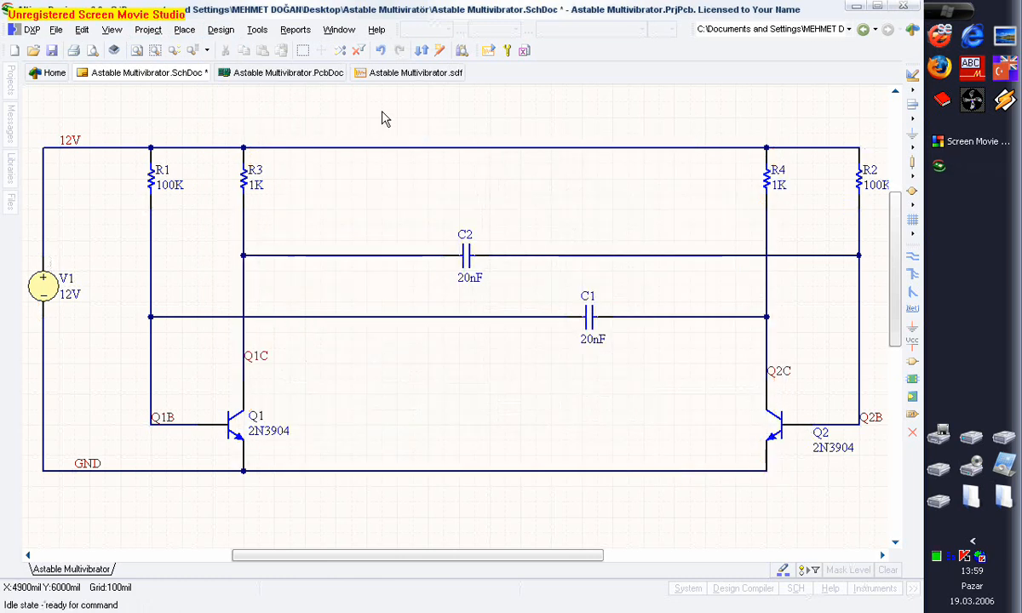
- Zoom out from the circuit to examine the whole enlarged schematic sheet and its border
click(154, 50)
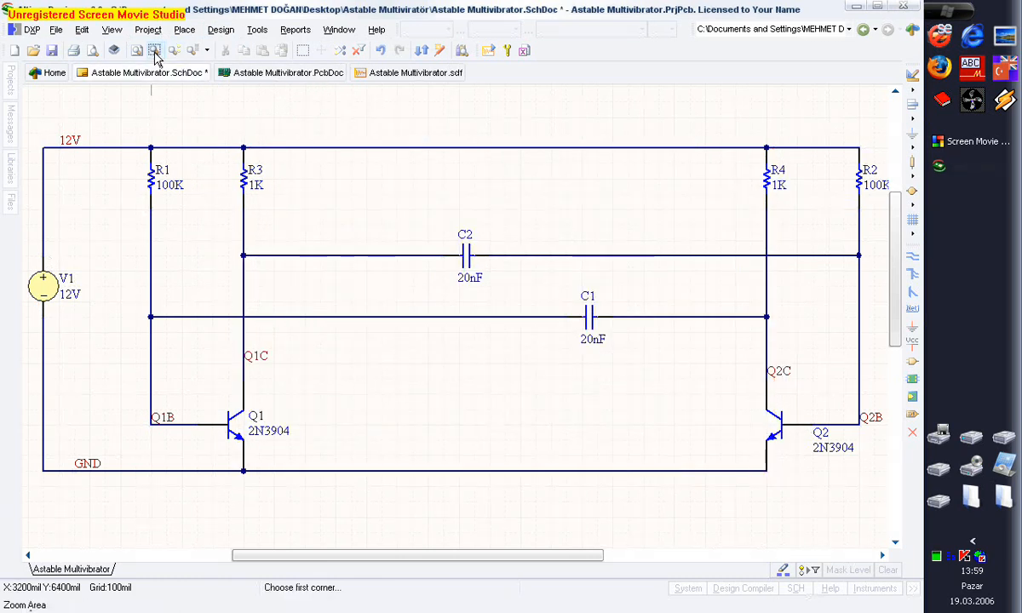
click(274, 109)
key(Page_Down)
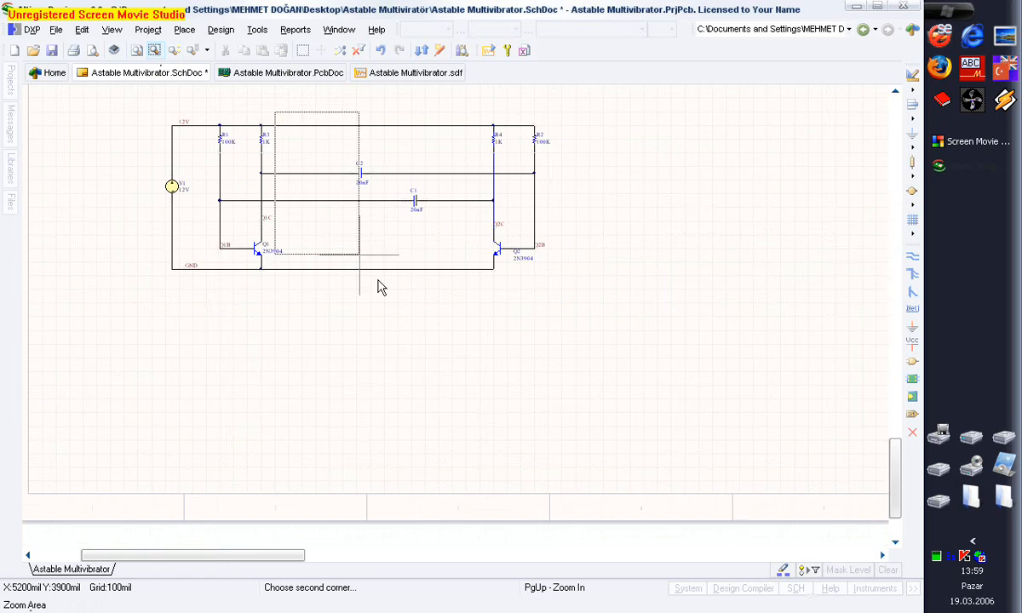
key(Escape)
key(Page_Down)
key(Page_Down)
key(Page_Down)
key(Page_Down)
key(Page_Down)
right_drag(477, 241, 402, 304)
- Set the schematic sheet's standard style to A4 and fit the whole circuit in view
click(219, 31)
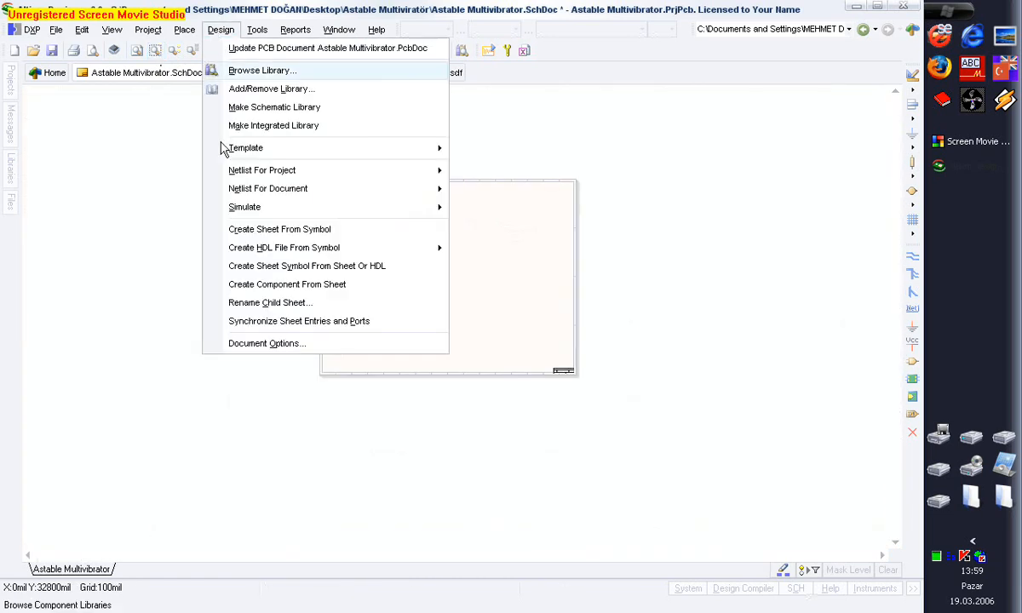
click(246, 344)
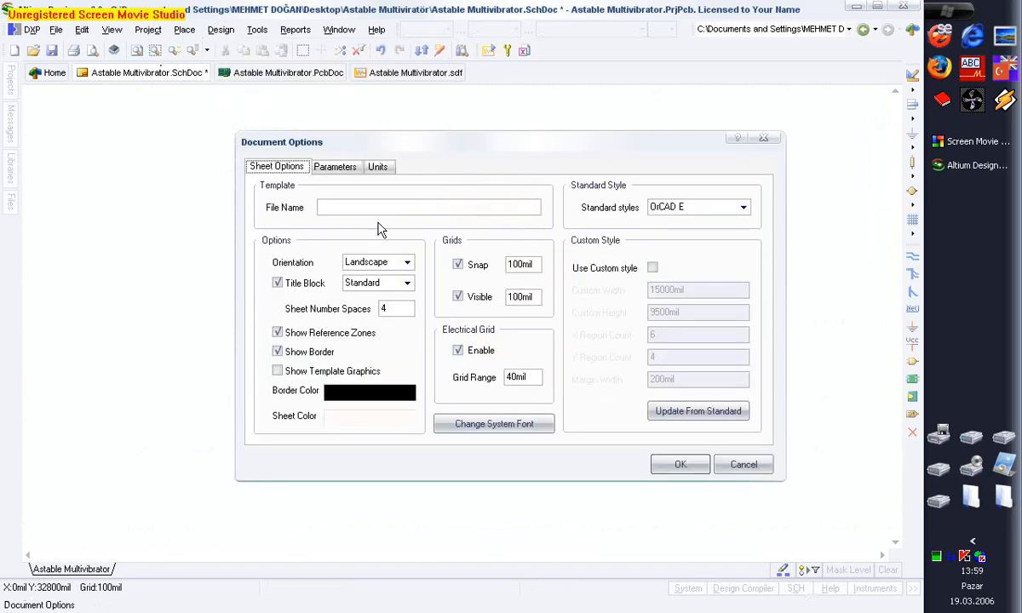
click(743, 207)
scroll(729, 294, up, 2)
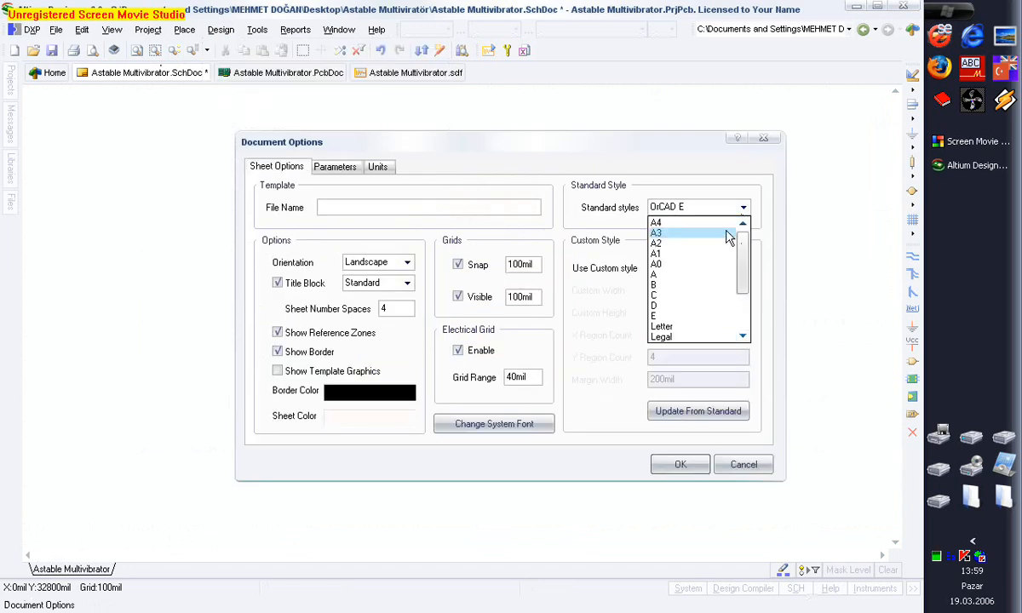
click(701, 222)
click(681, 465)
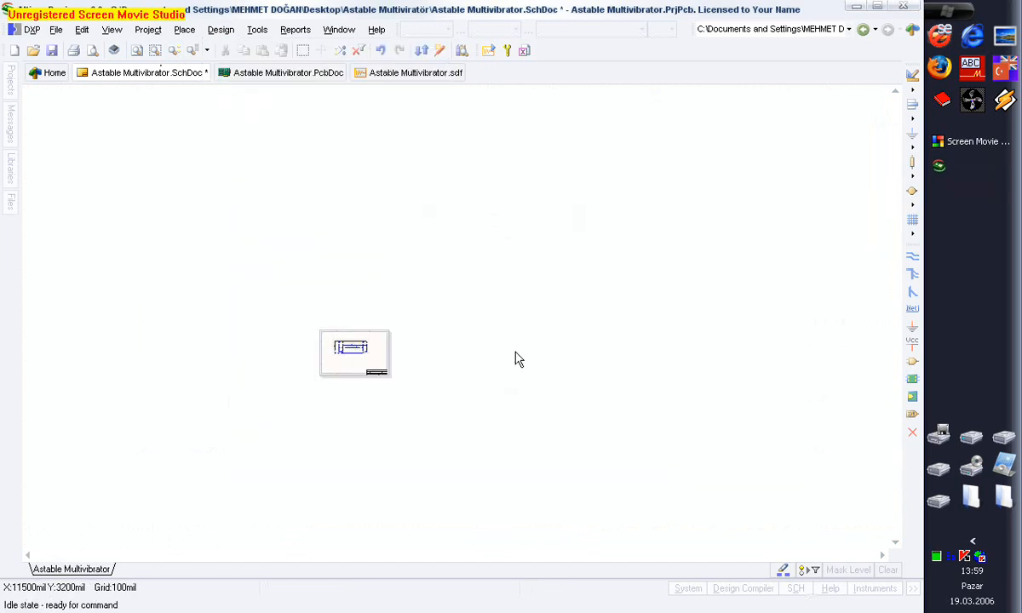
click(137, 51)
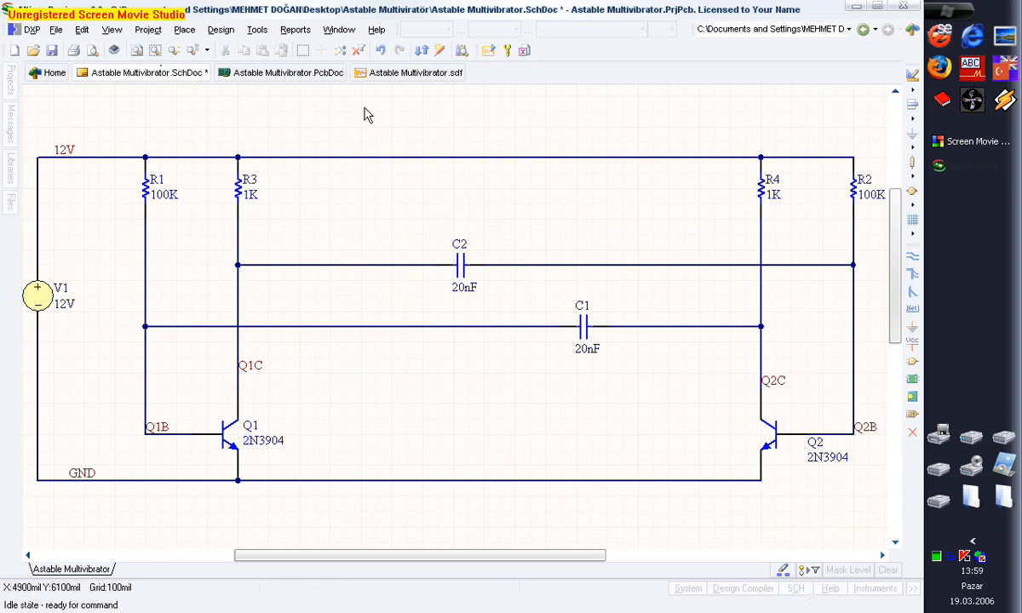
- Examine the schematic's placement options, including Bus Entry, the Place Part dialog and the Notes objects, without placing anything
click(184, 29)
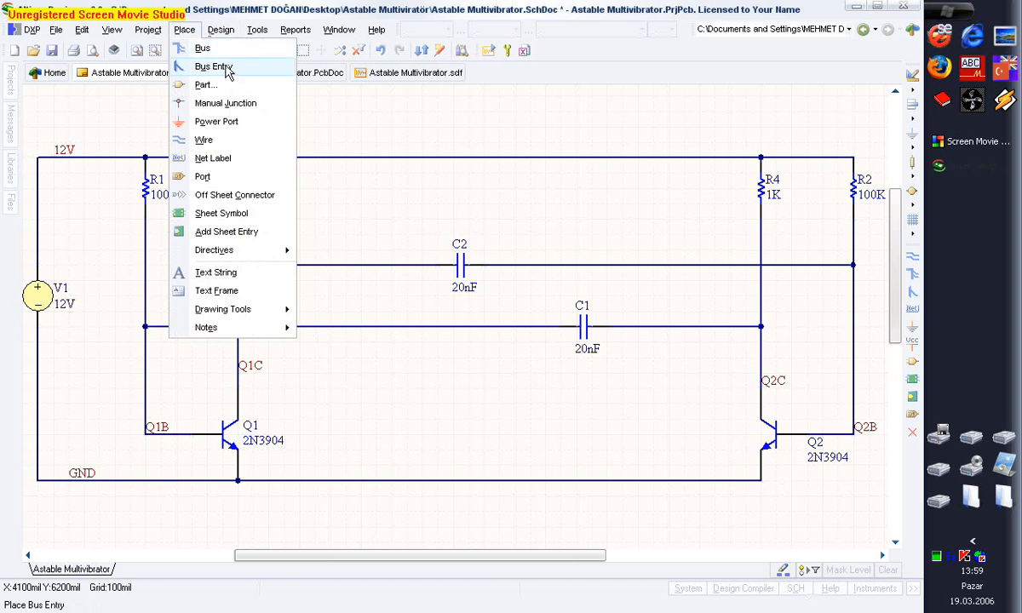
click(226, 68)
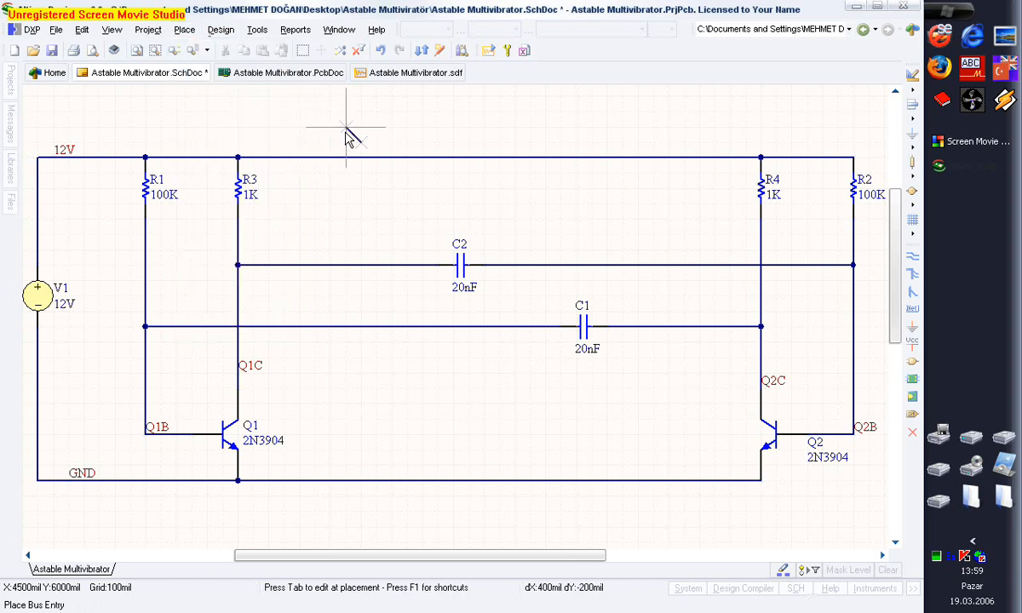
right_click(346, 128)
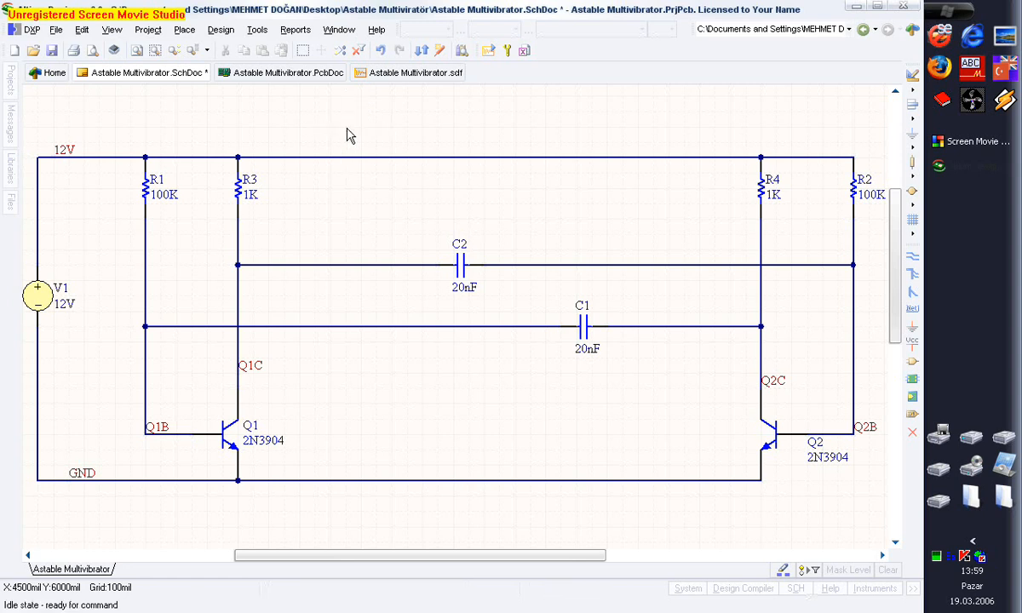
click(186, 31)
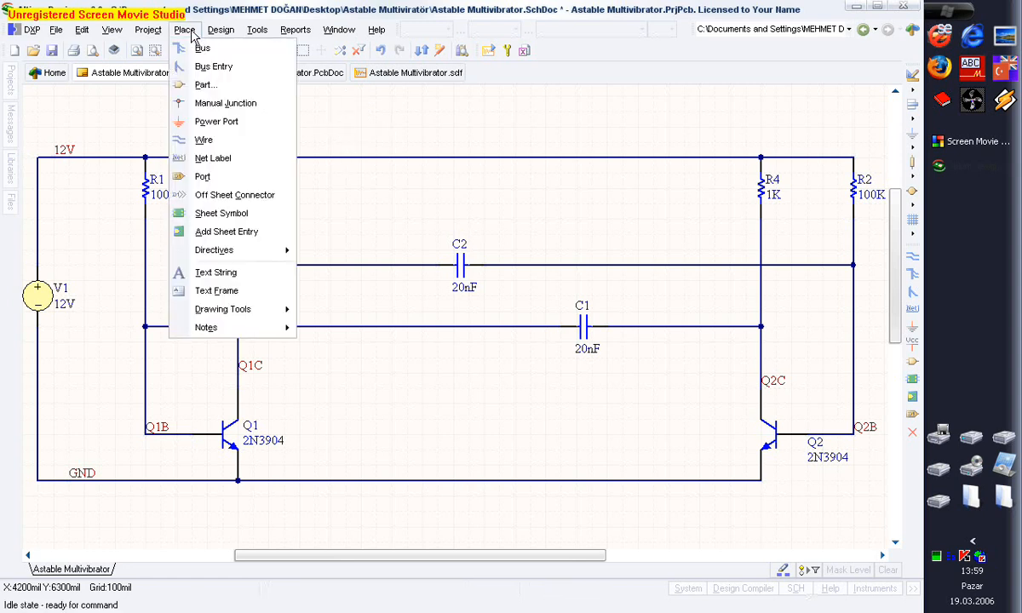
click(241, 87)
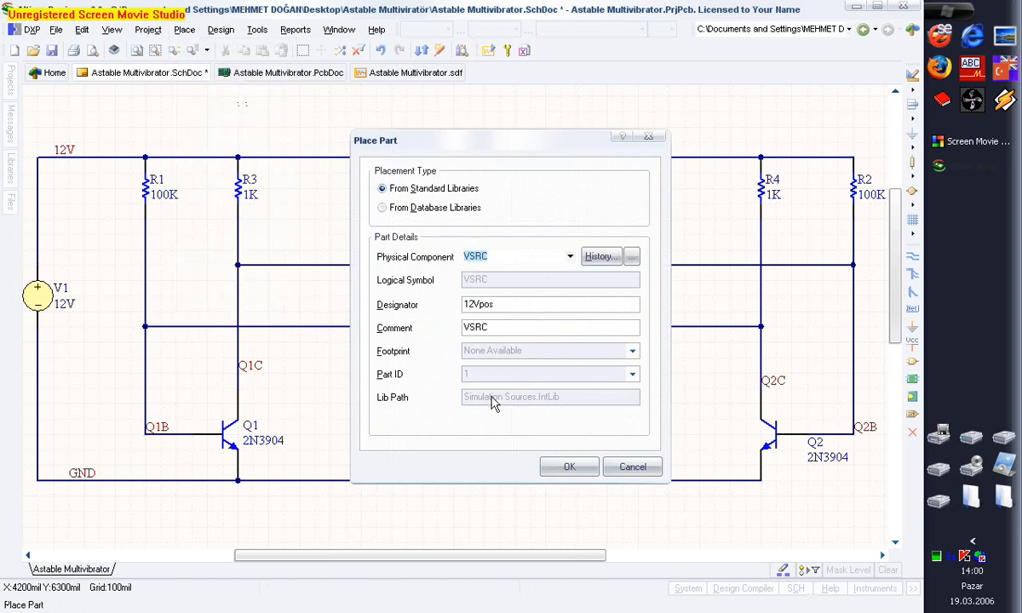
click(630, 467)
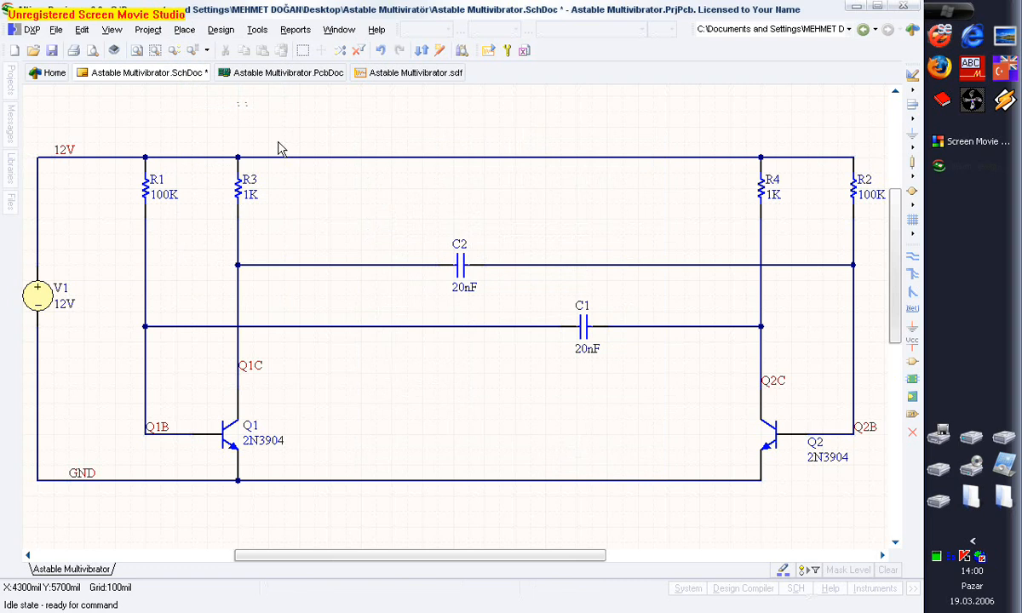
click(185, 30)
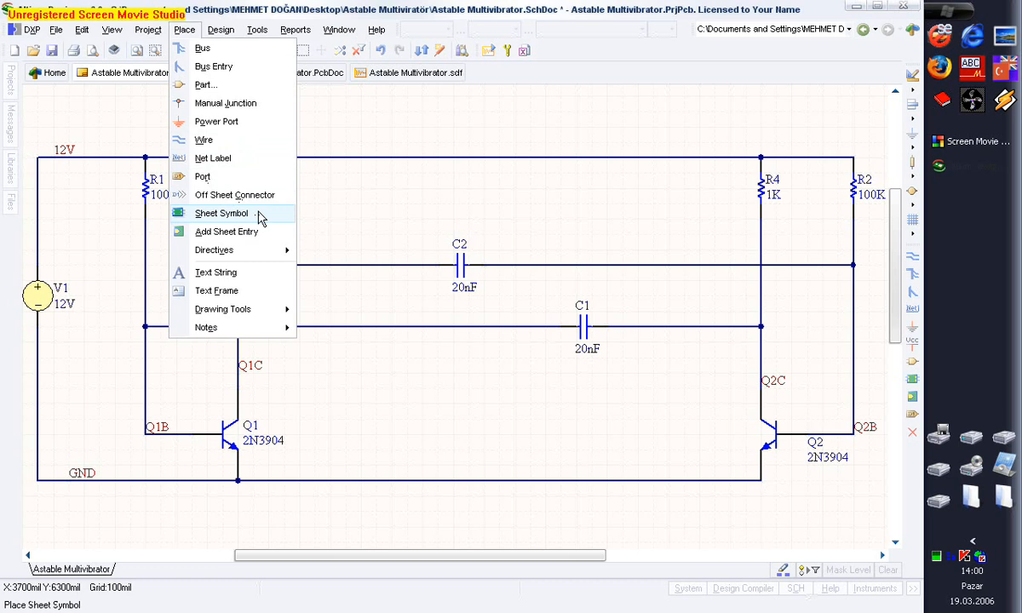
mouse_move(266, 257)
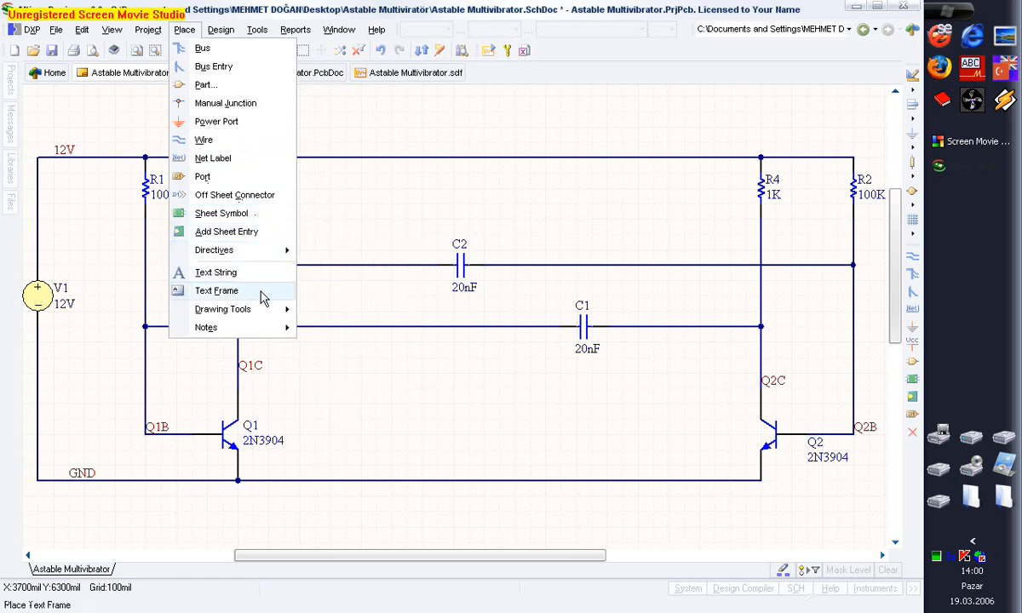
mouse_move(263, 317)
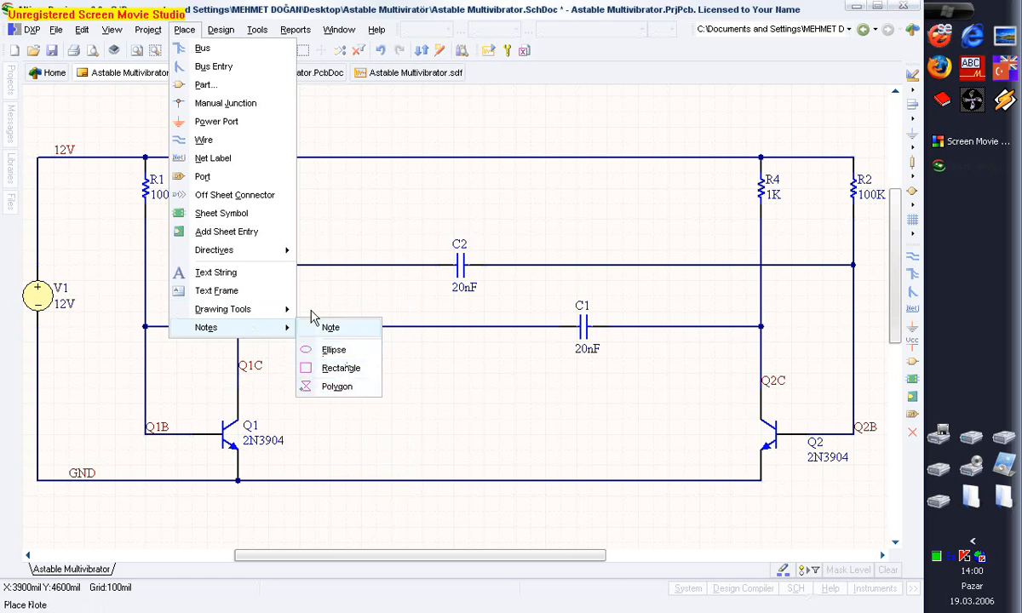
mouse_move(150, 34)
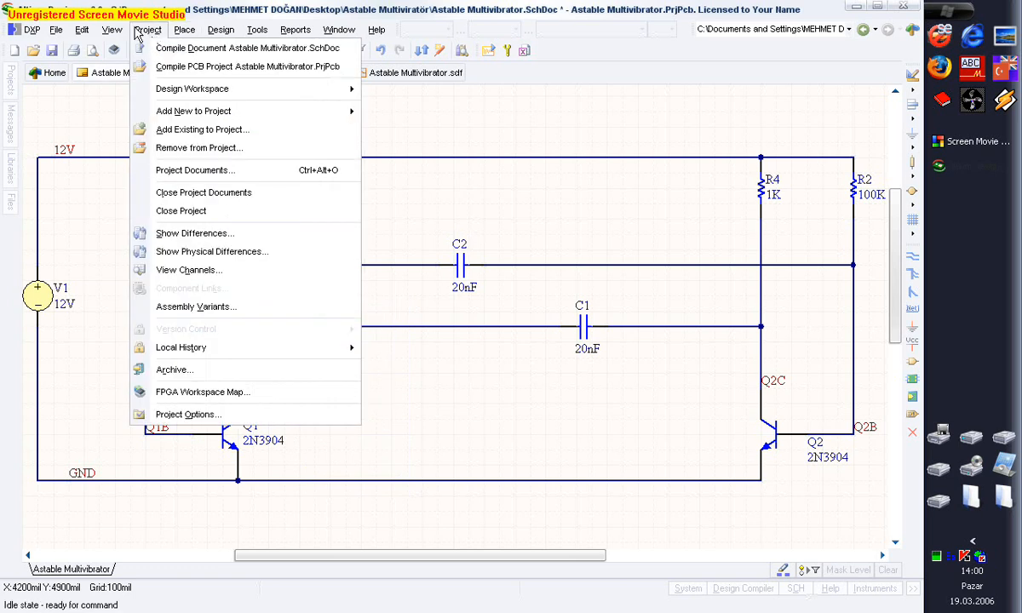
click(76, 110)
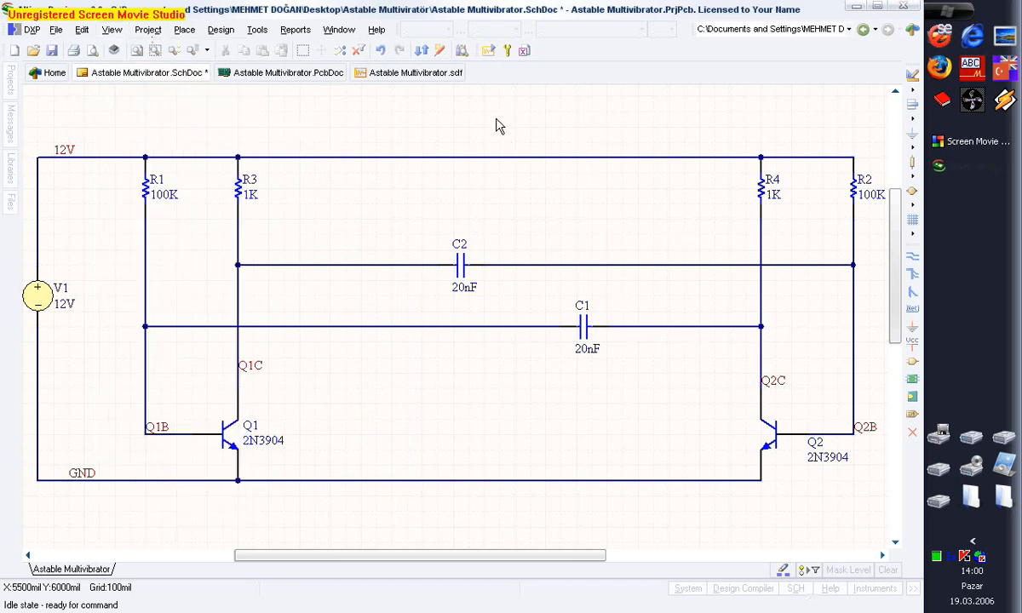
- Close the simulation results, the PCB document and the Astable Multivibrator schematic, saving the schematic's changes
right_click(400, 75)
click(392, 79)
right_click(321, 77)
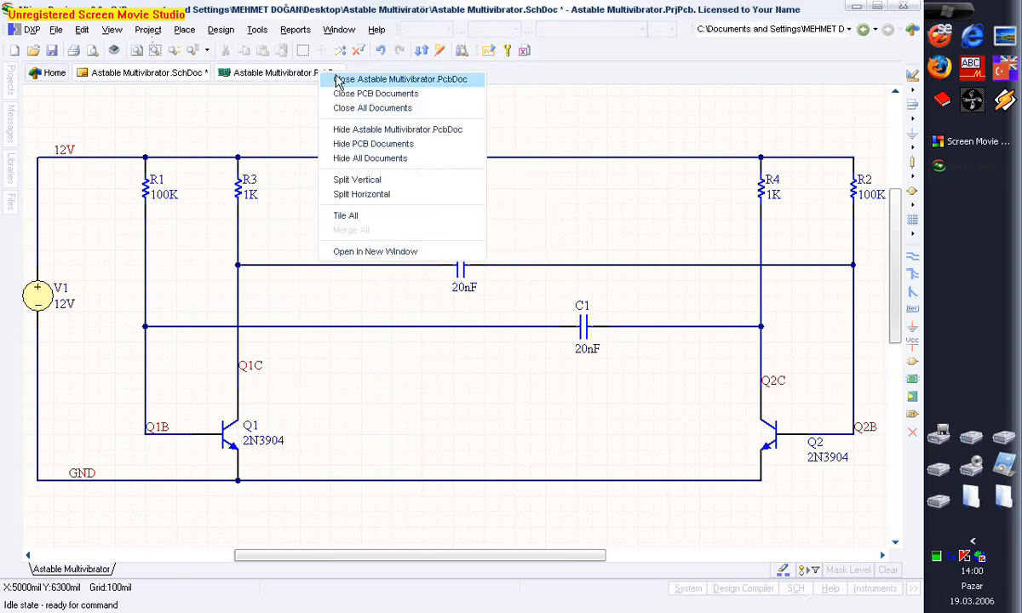
click(334, 78)
right_click(197, 75)
click(209, 79)
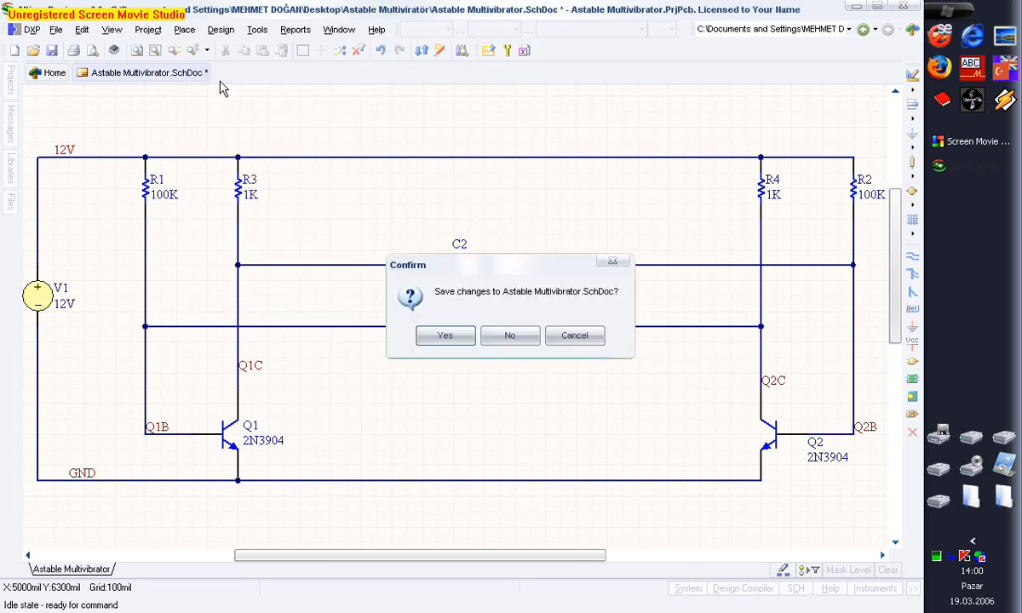
click(450, 340)
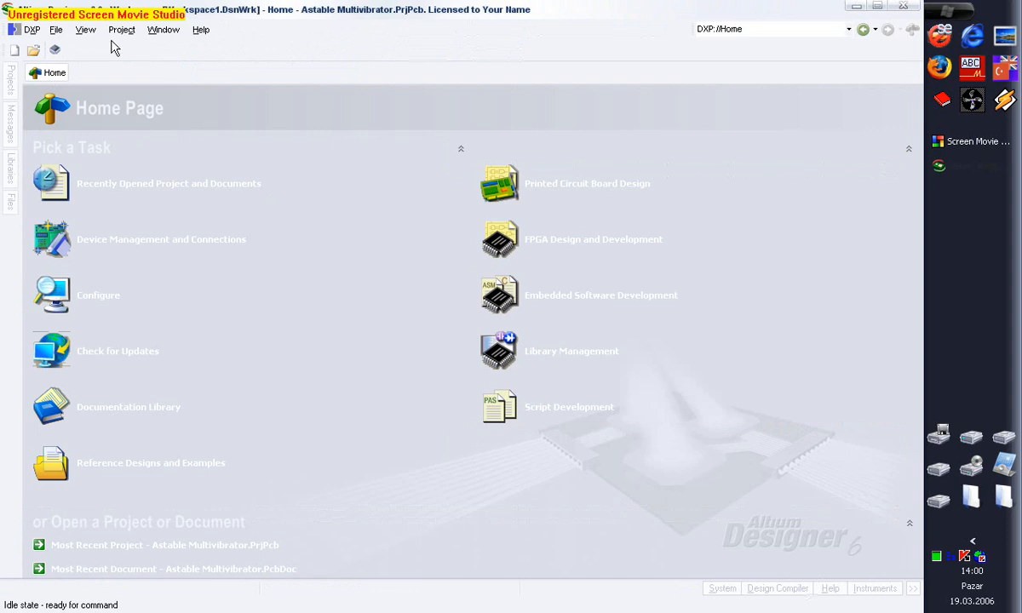
- Open the 555 Astable Multivibrator project from the Circuit Simulation folder of the Altium Designer 6 examples
click(56, 30)
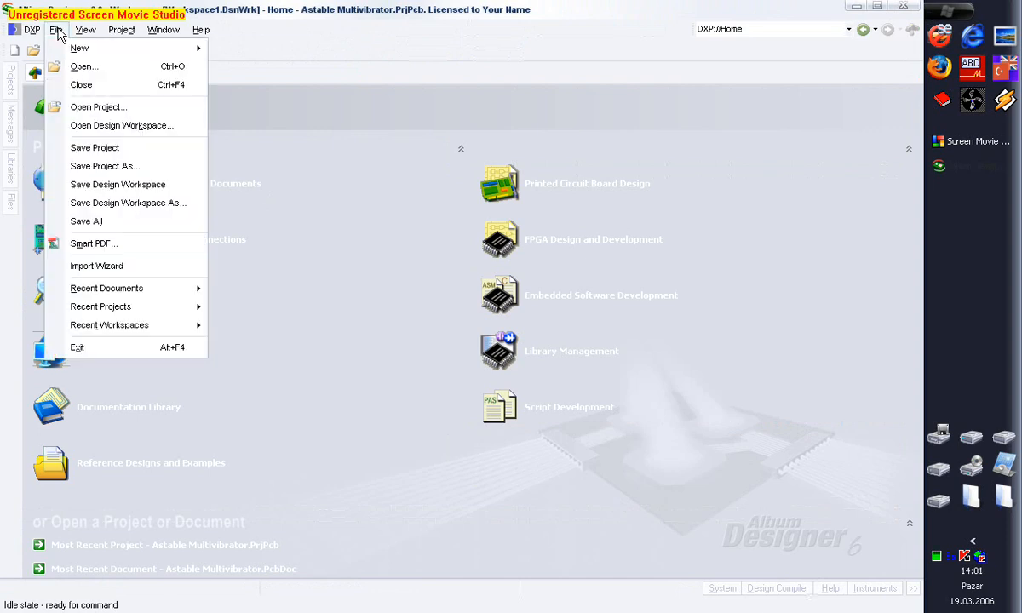
click(75, 68)
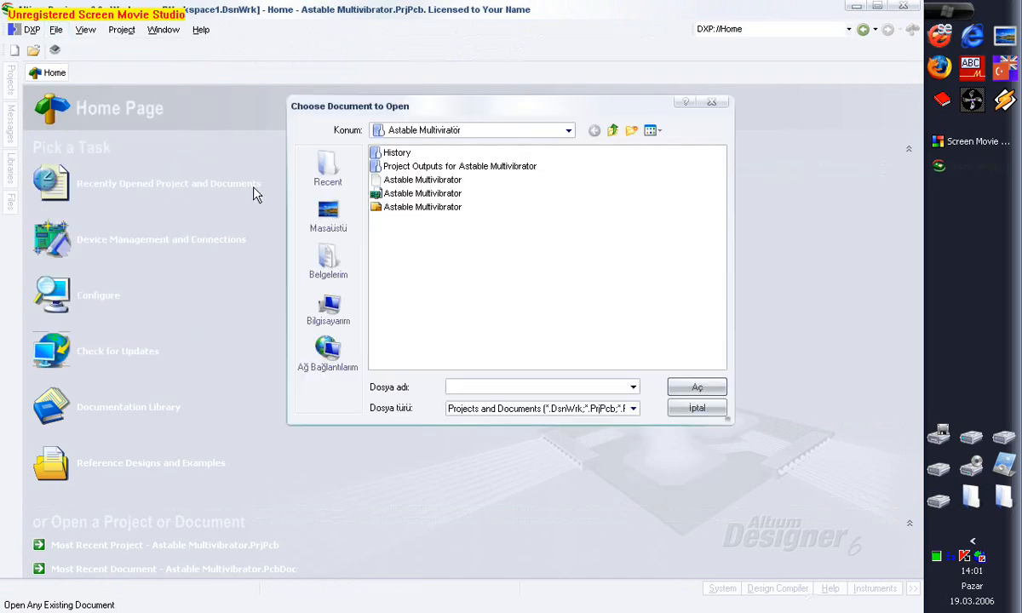
click(567, 132)
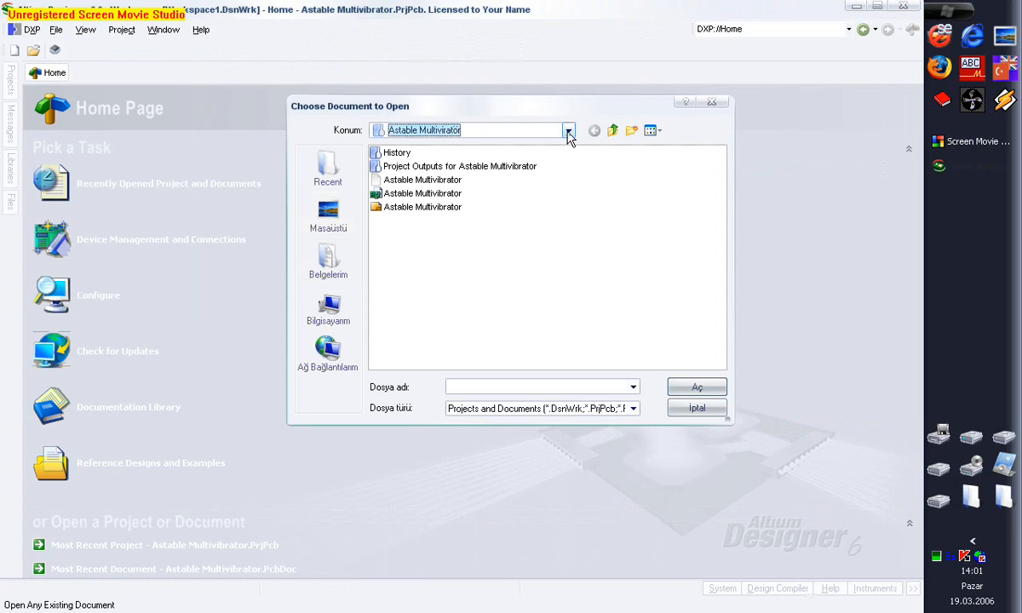
click(432, 210)
double_click(408, 165)
double_click(416, 207)
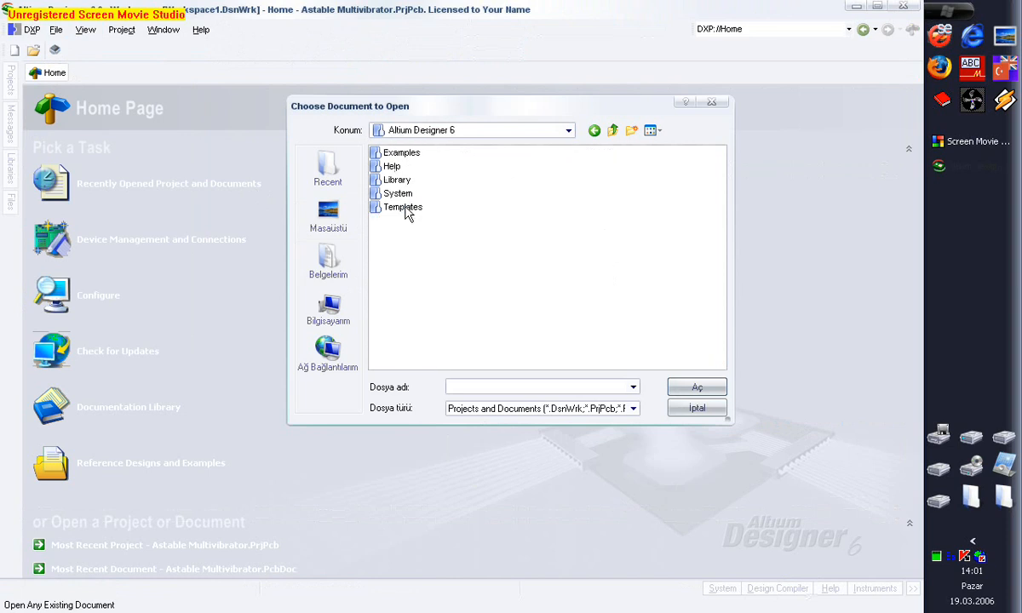
double_click(398, 152)
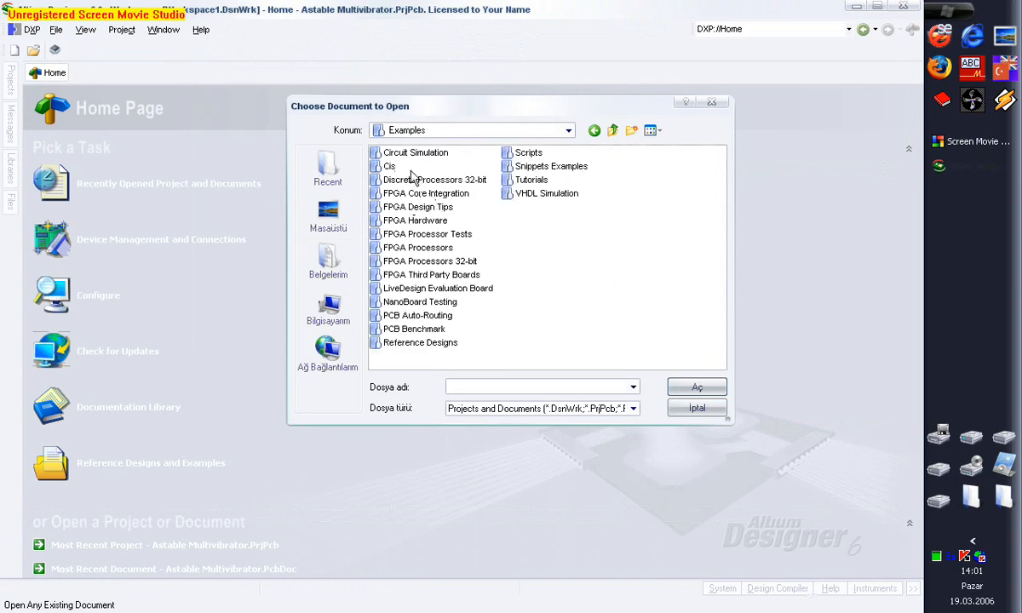
double_click(400, 154)
click(402, 155)
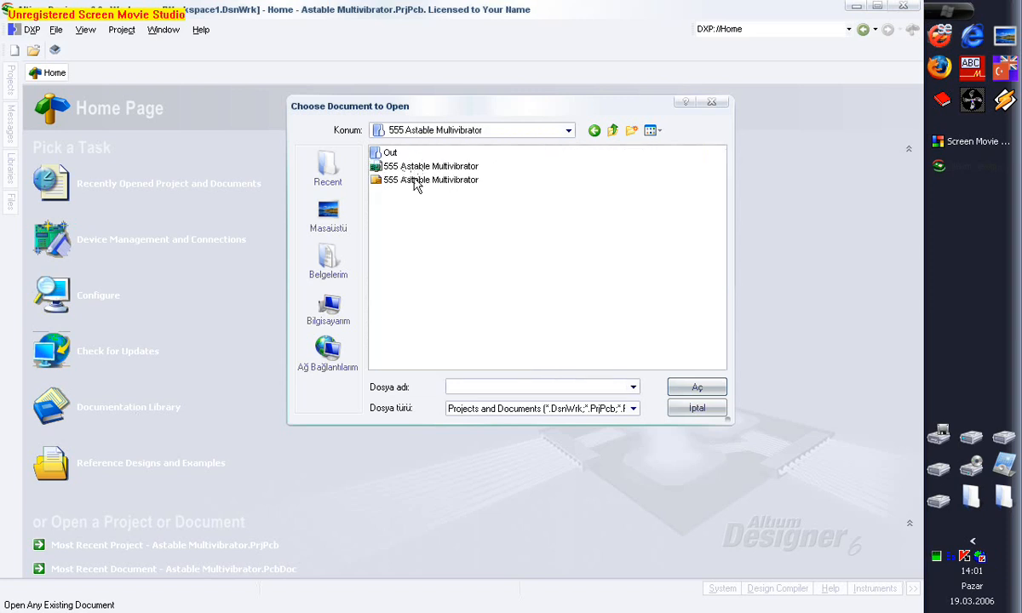
click(413, 167)
double_click(415, 167)
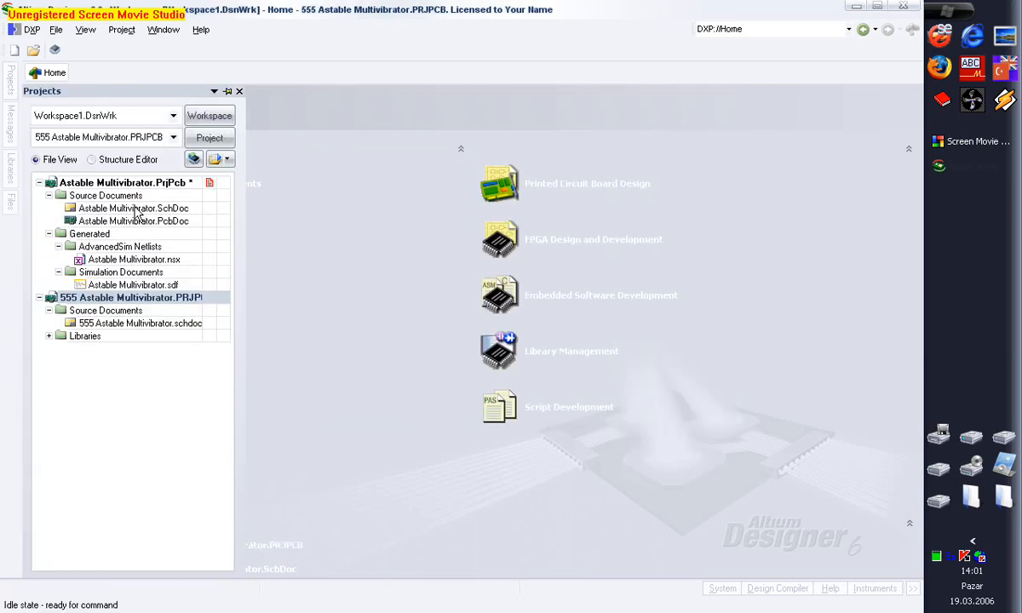
- Open Astable Multivibrator.SchDoc and Astable Multivibrator.PcbDoc from the project tree, and close both documents
click(153, 209)
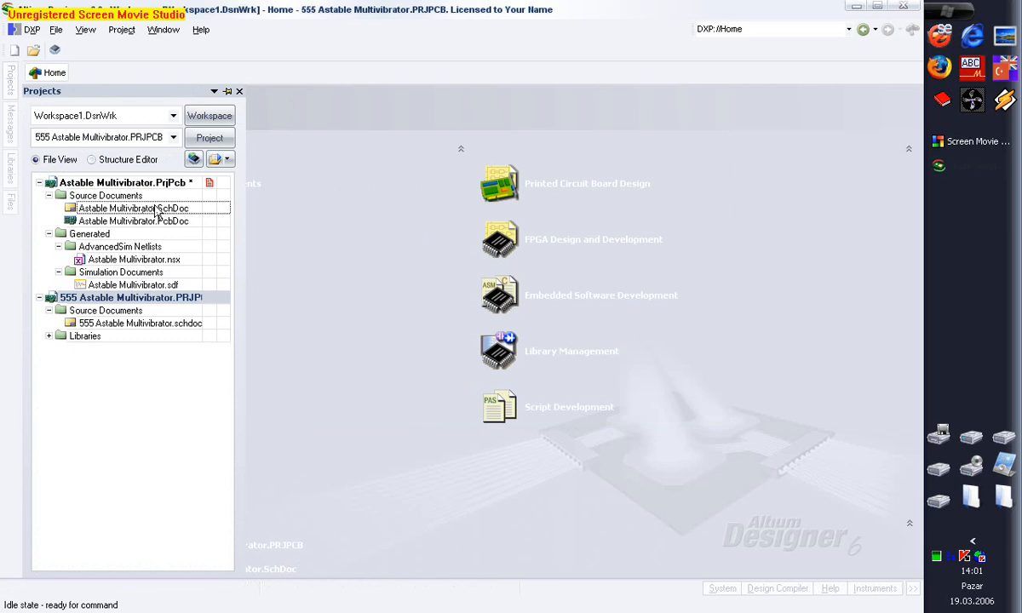
double_click(156, 209)
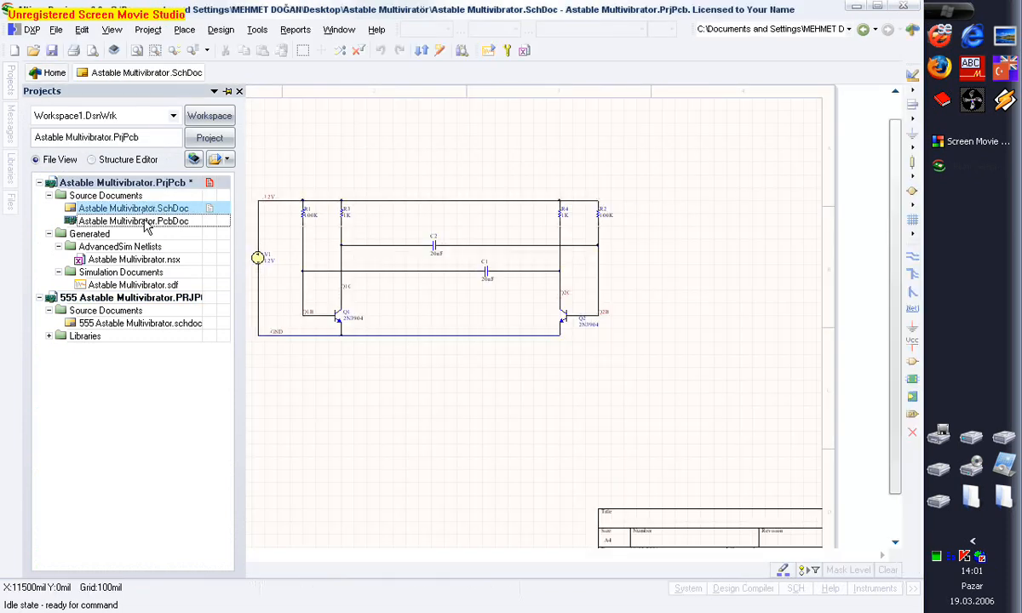
double_click(152, 222)
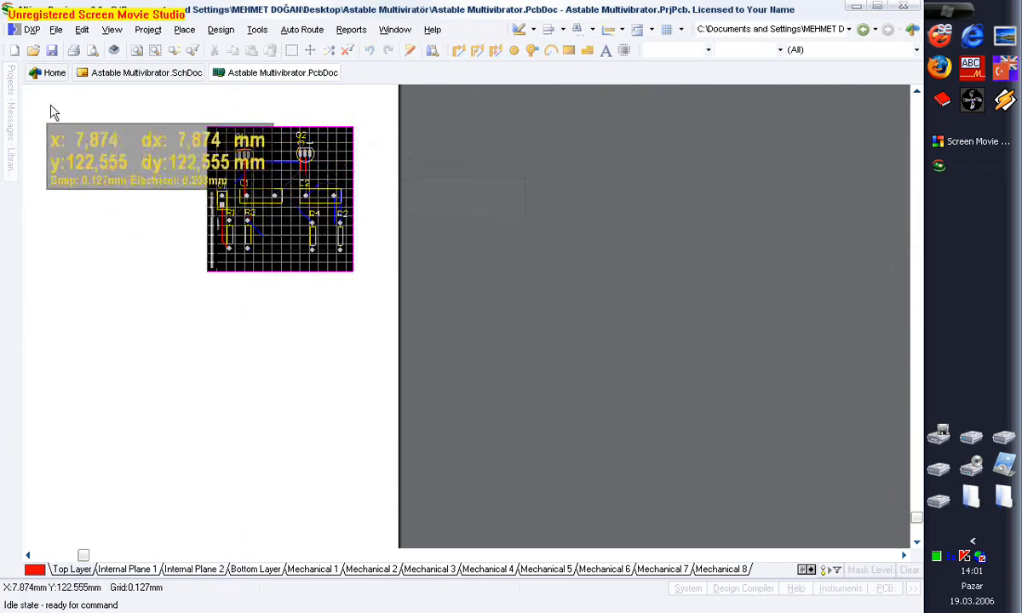
click(122, 77)
right_click(265, 74)
click(282, 84)
right_click(189, 75)
click(205, 81)
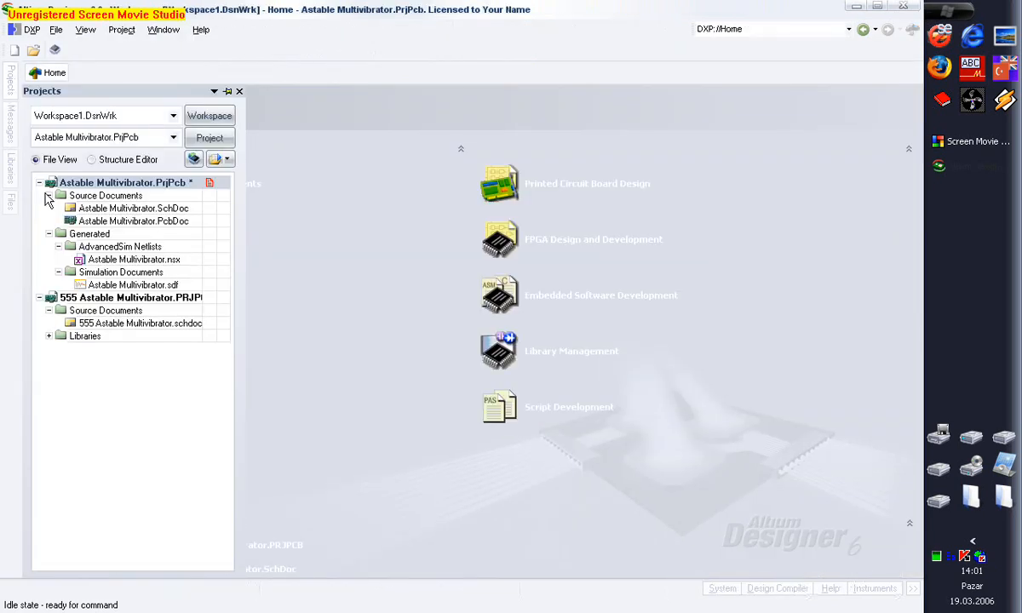
- Collapse the Astable Multivibrator project tree and open 555 Astable Multivibrator.schdoc with the whole circuit fitted in view
click(48, 195)
click(48, 208)
click(40, 183)
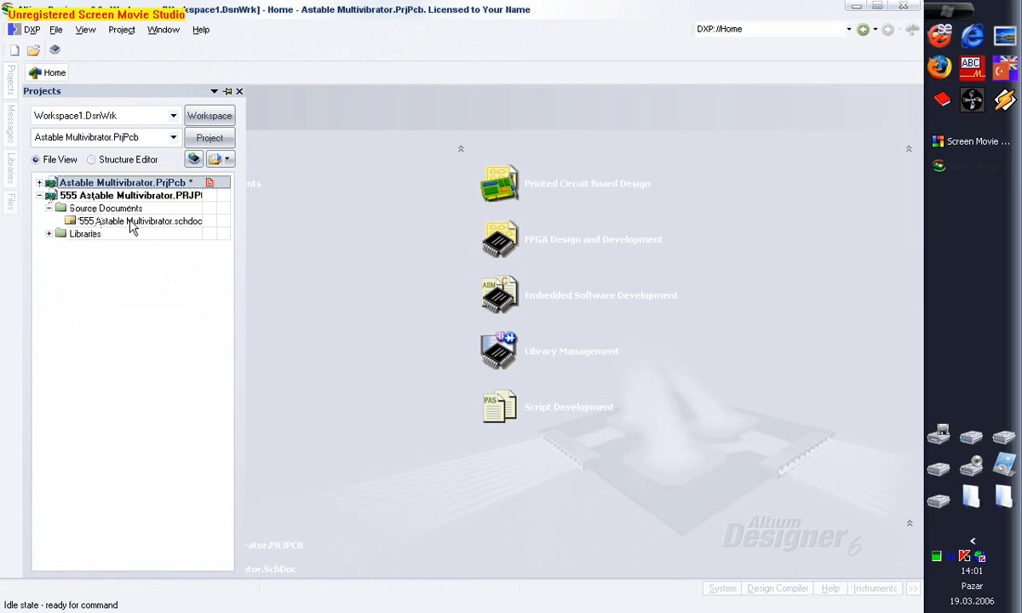
double_click(130, 222)
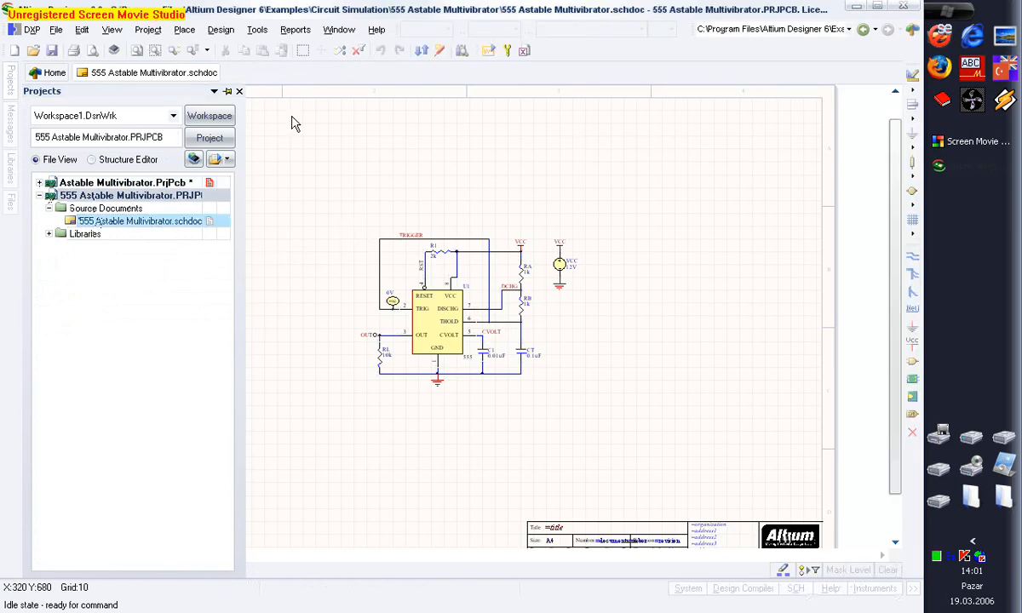
click(136, 50)
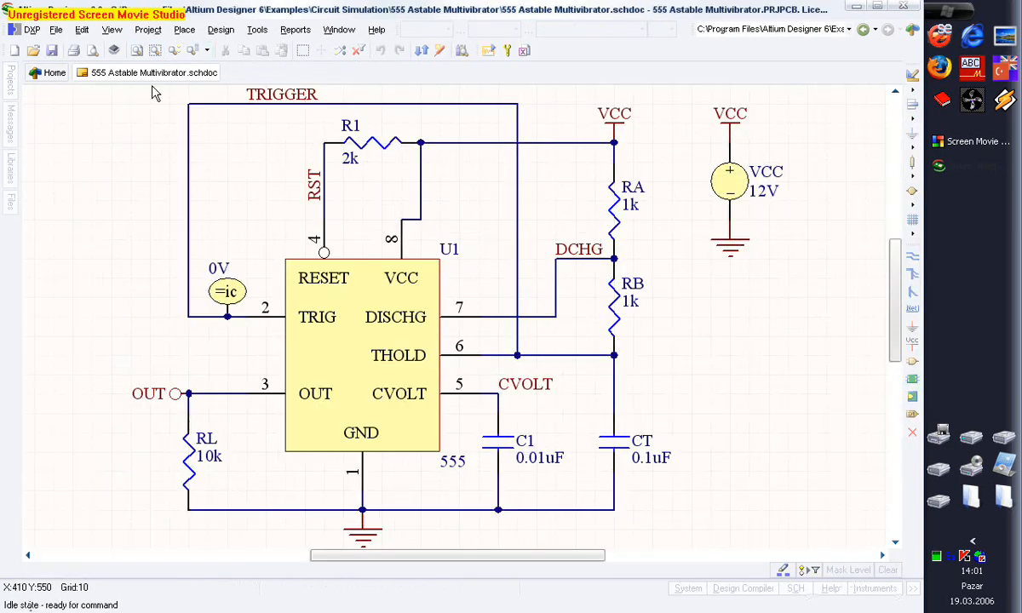
- Review the OUT and TRIGGER active signals and the Transient/Fourier parameters in the simulation analyses setup, and accept the settings
click(508, 54)
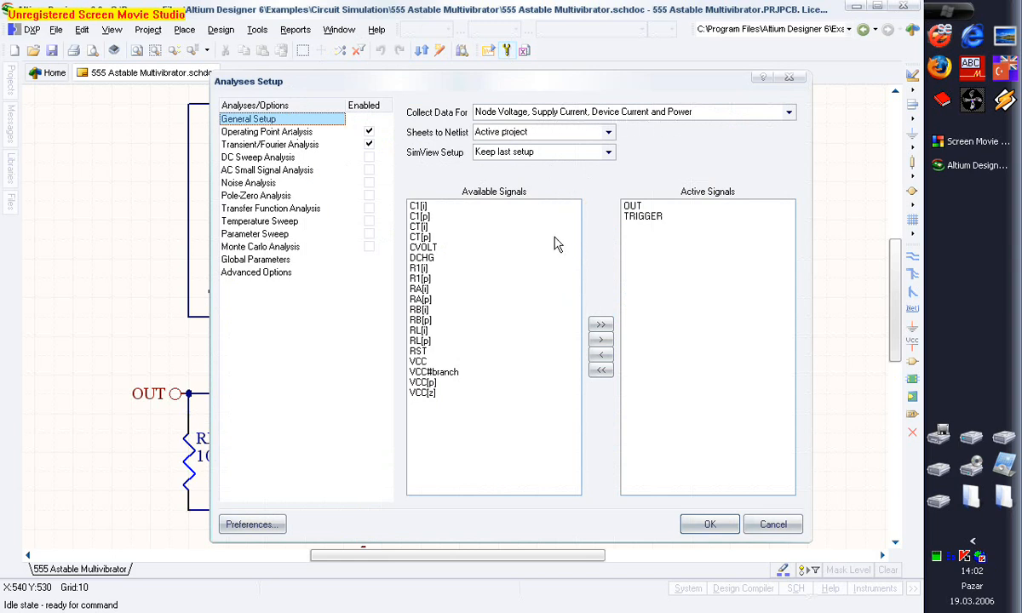
click(644, 219)
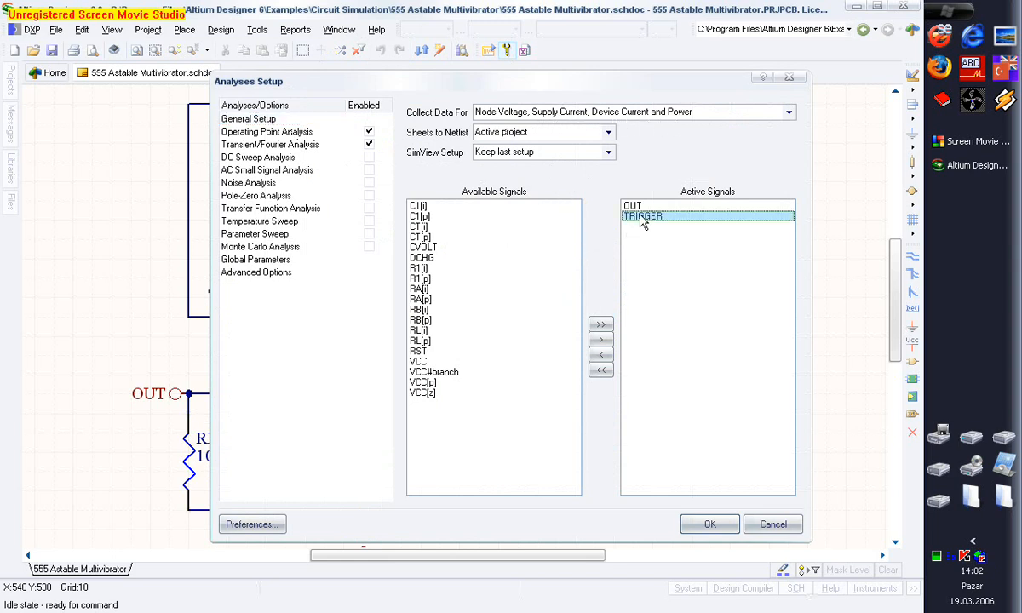
click(639, 206)
click(645, 218)
click(313, 146)
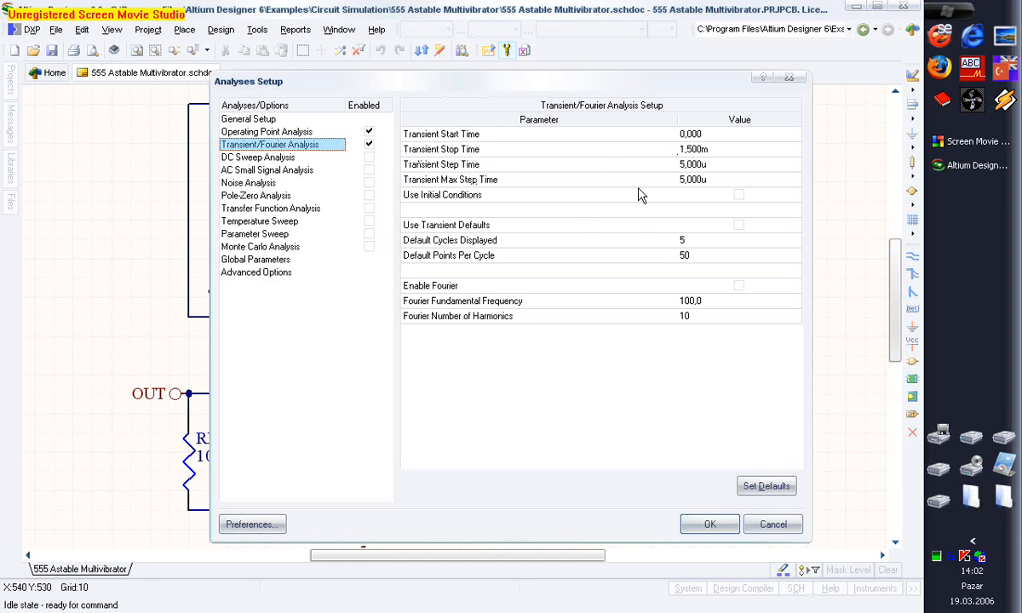
click(694, 523)
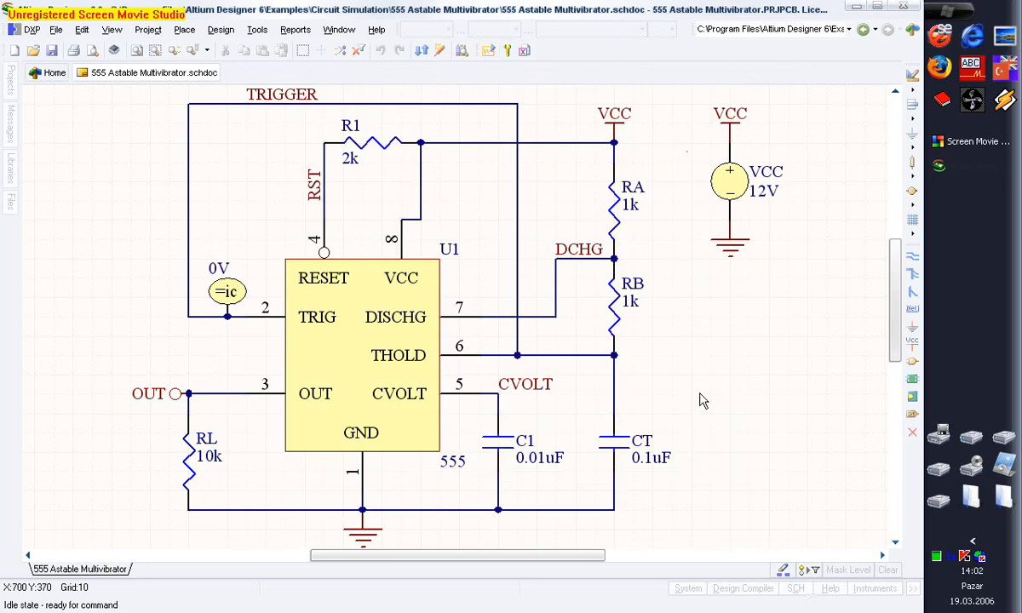
- Run the 555 circuit simulation, view its transient waveforms and operating point results, and return to the schematic
click(491, 54)
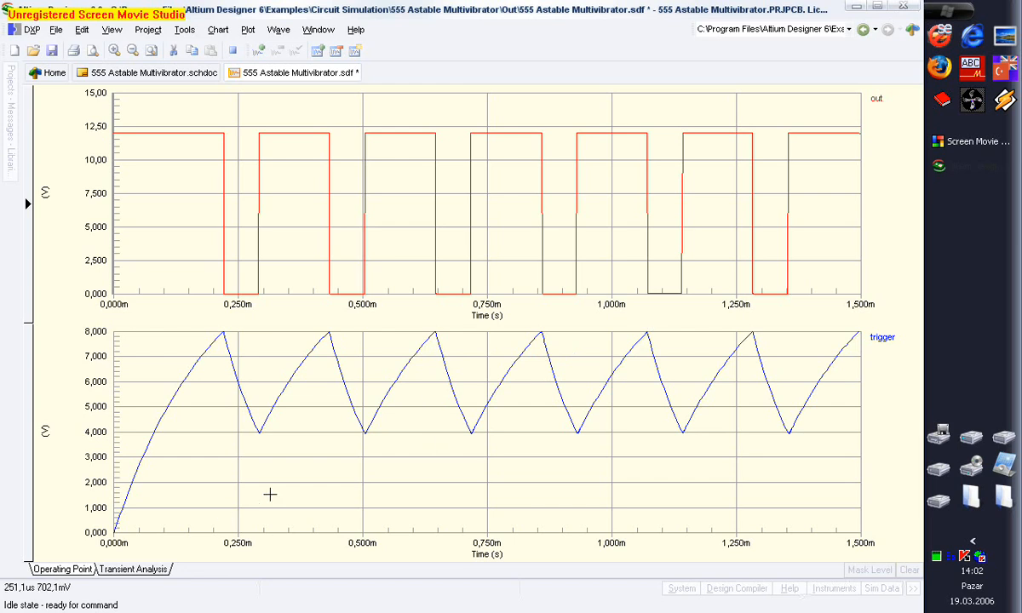
click(74, 571)
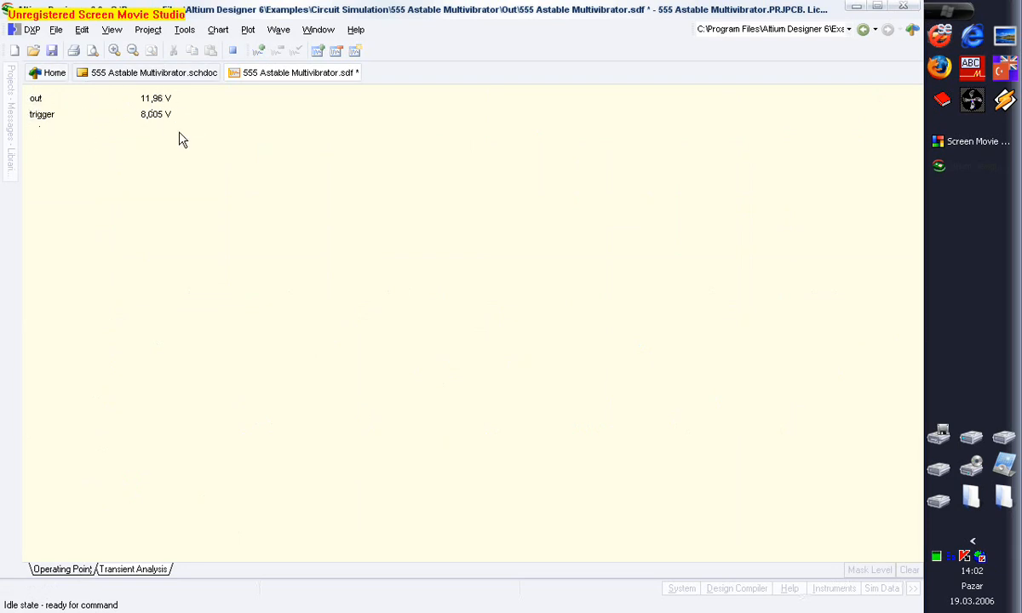
click(198, 74)
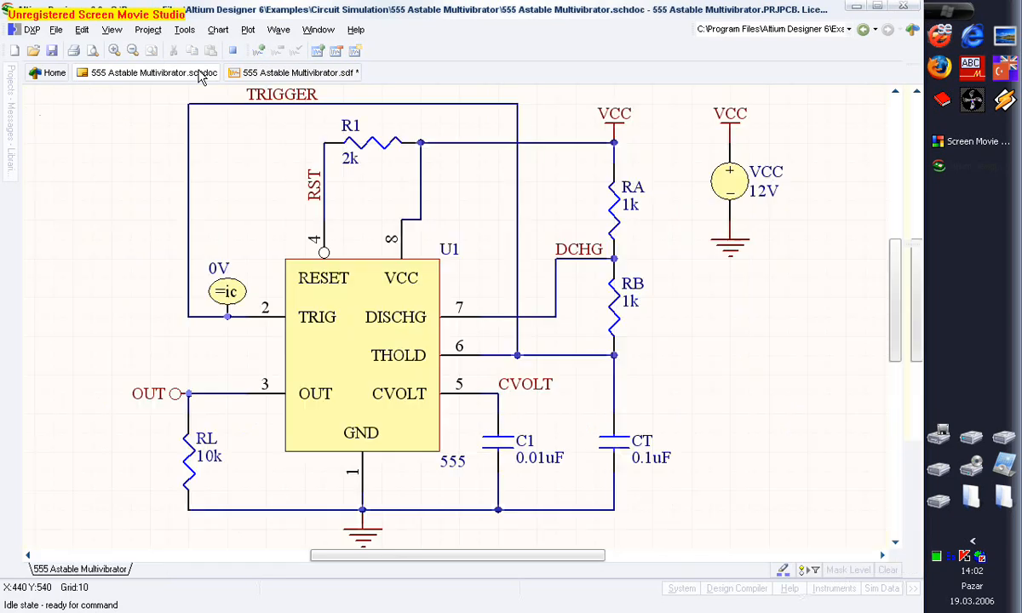
- Close the 555 Astable Multivibrator.sdf simulation results without saving, and close the 555 Astable Multivibrator.schdoc schematic
right_click(245, 68)
click(260, 76)
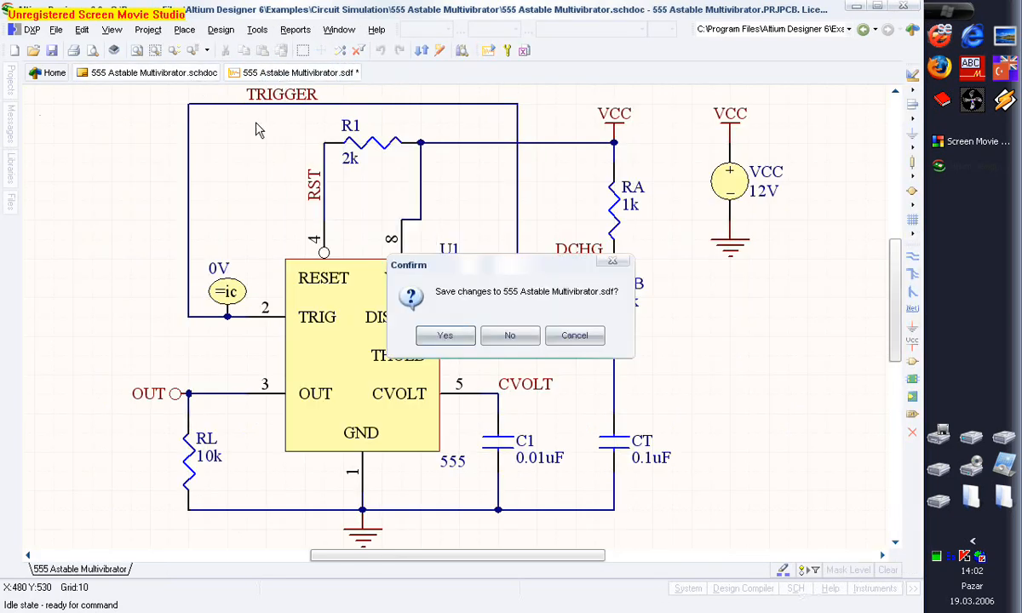
click(509, 336)
right_click(196, 74)
click(210, 85)
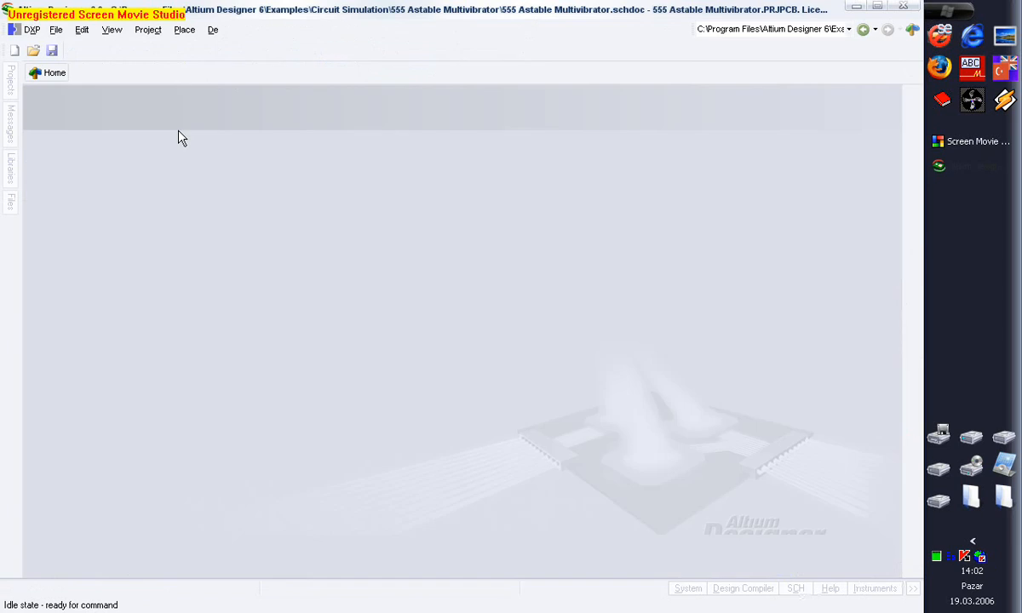
- Open the Power Supply project from the Power Supply folder of the Circuit Simulation examples
click(32, 50)
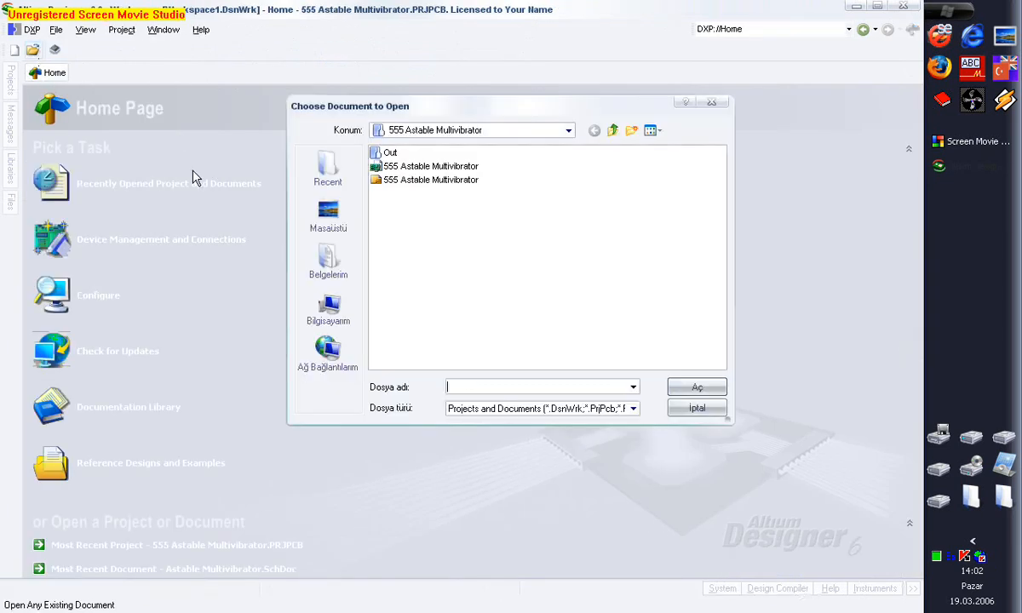
click(613, 130)
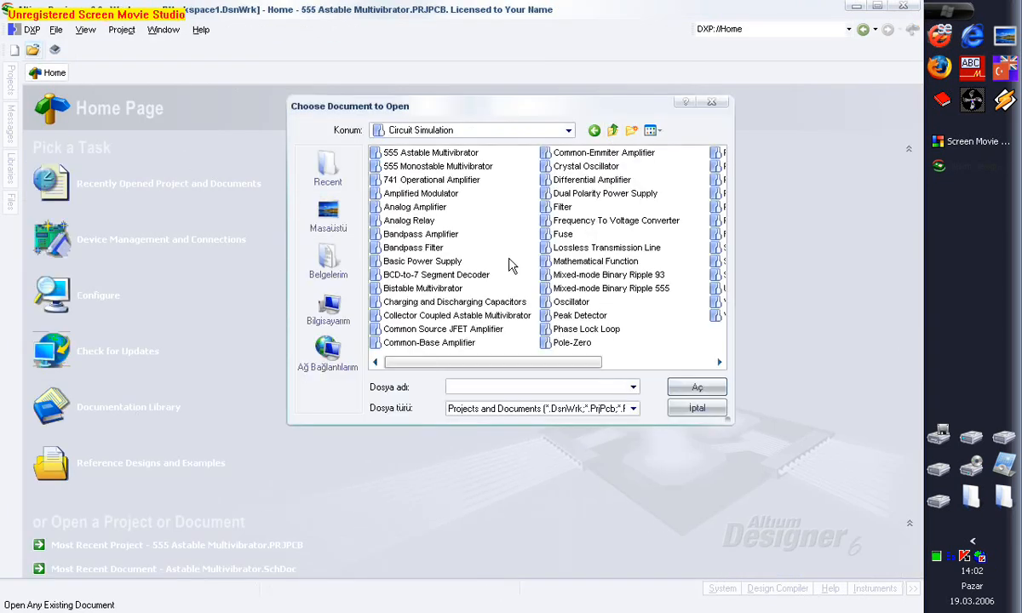
click(592, 194)
double_click(584, 166)
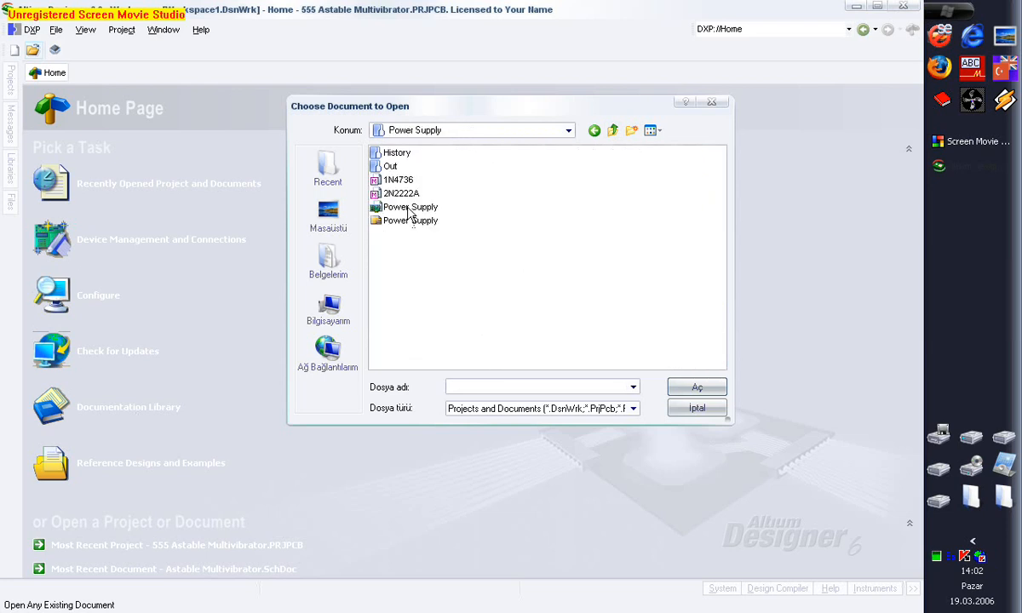
double_click(409, 209)
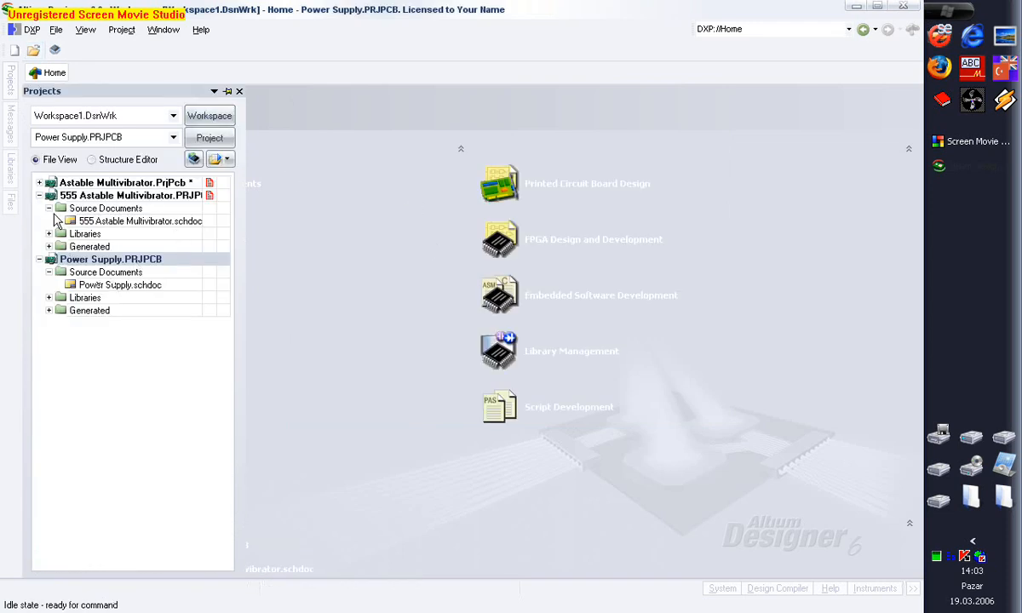
- Collapse the 555 Astable Multivibrator project tree and open Power Supply.schdoc with the whole circuit fitted in view
click(39, 195)
double_click(96, 236)
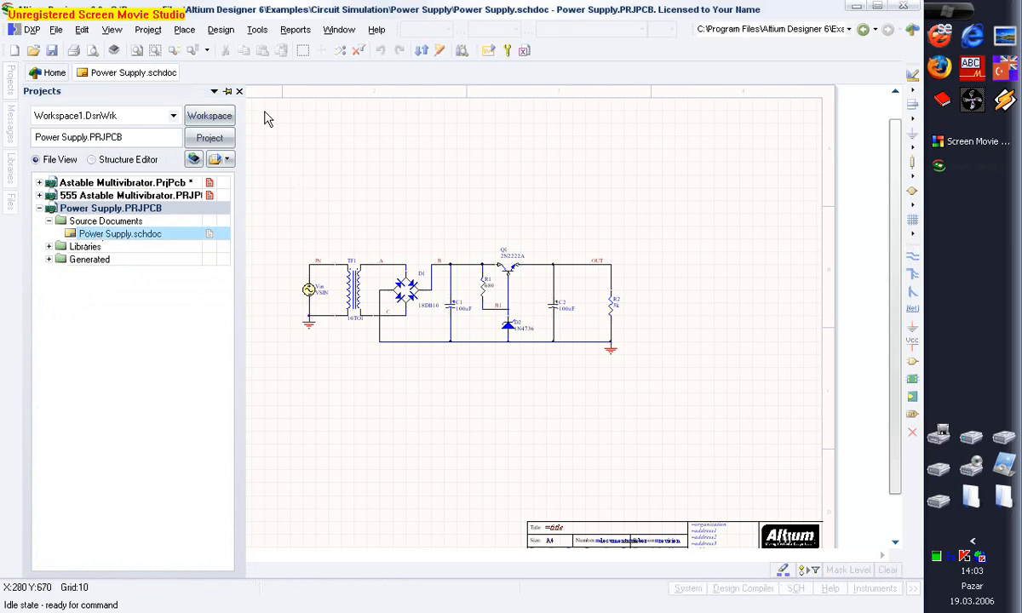
click(136, 50)
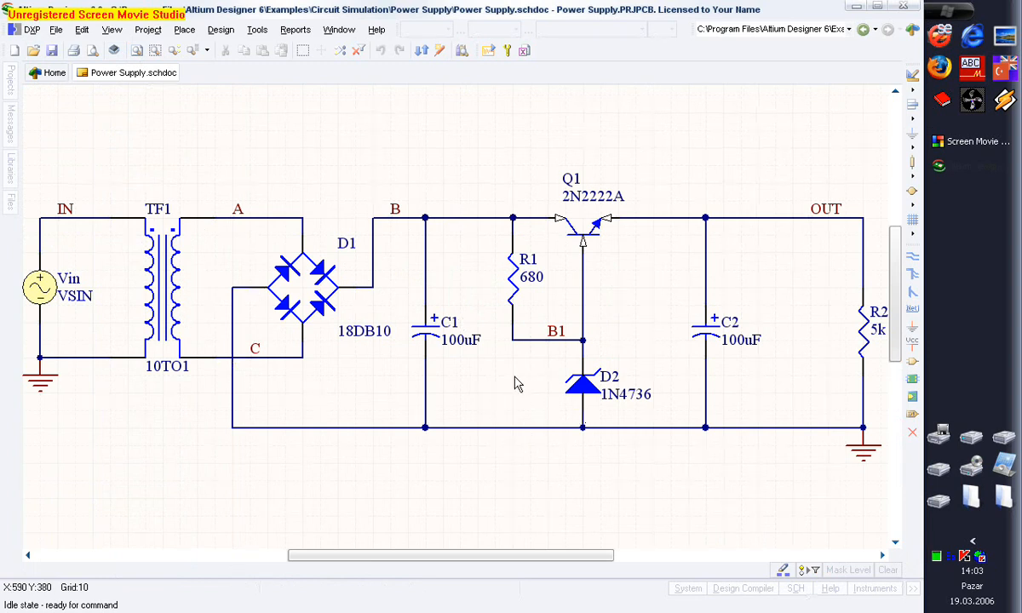
- Review the active signals, data collection options and Transient/Fourier parameters in the power supply's analyses setup, and accept the settings
click(507, 53)
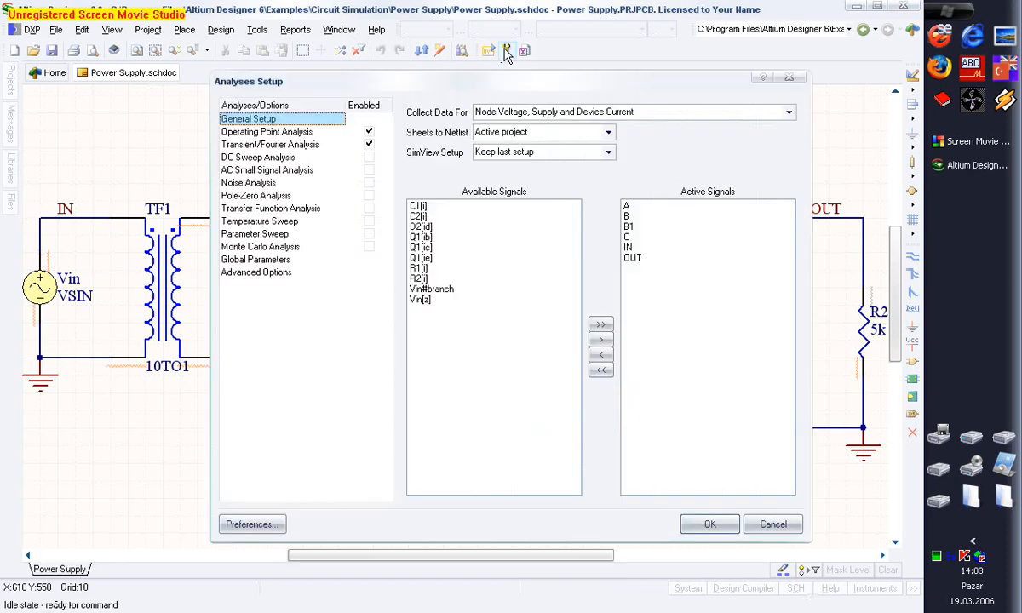
click(640, 206)
click(641, 216)
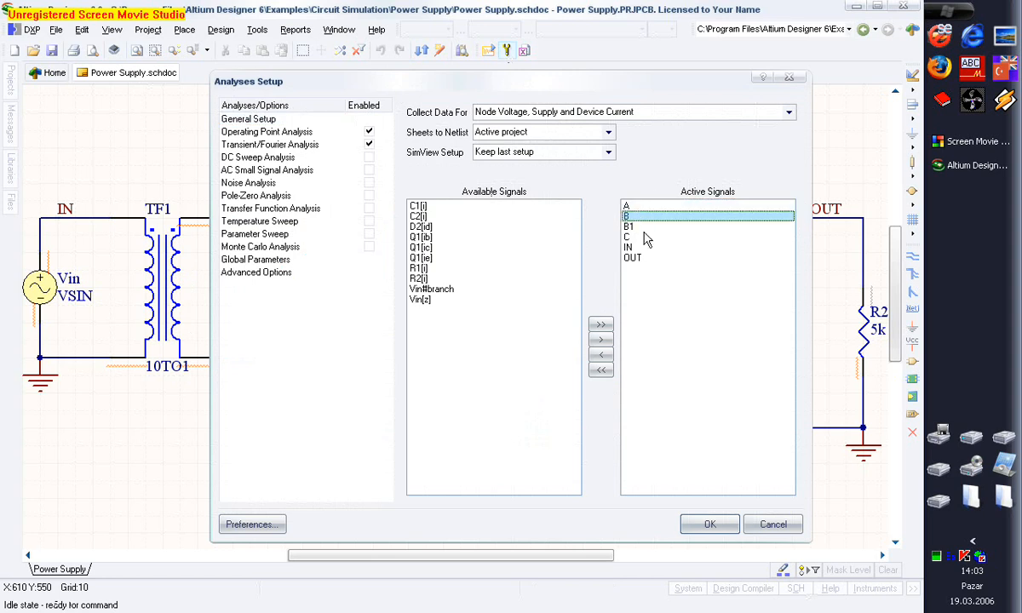
click(644, 237)
click(661, 257)
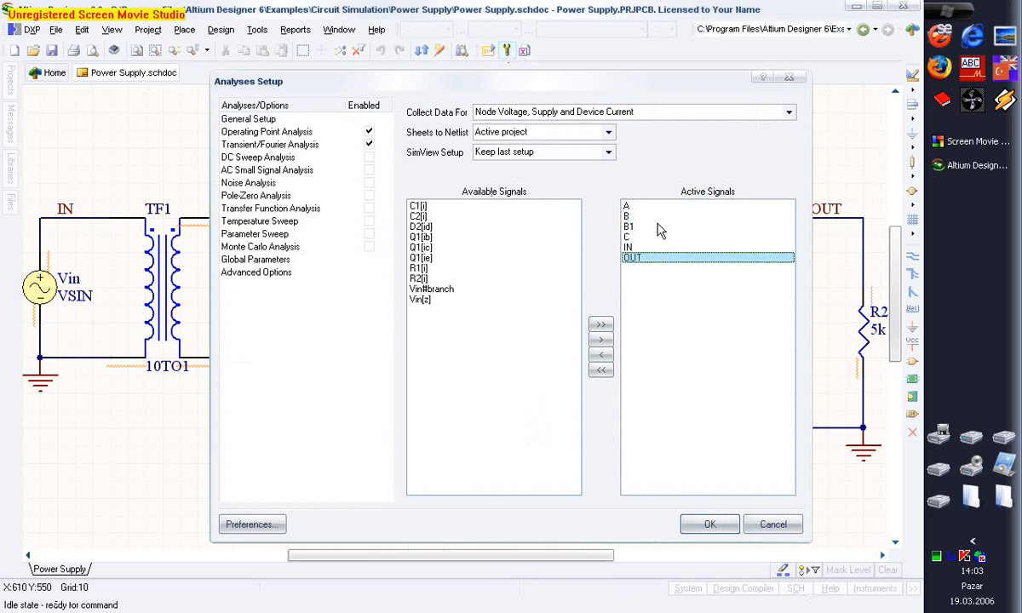
click(790, 113)
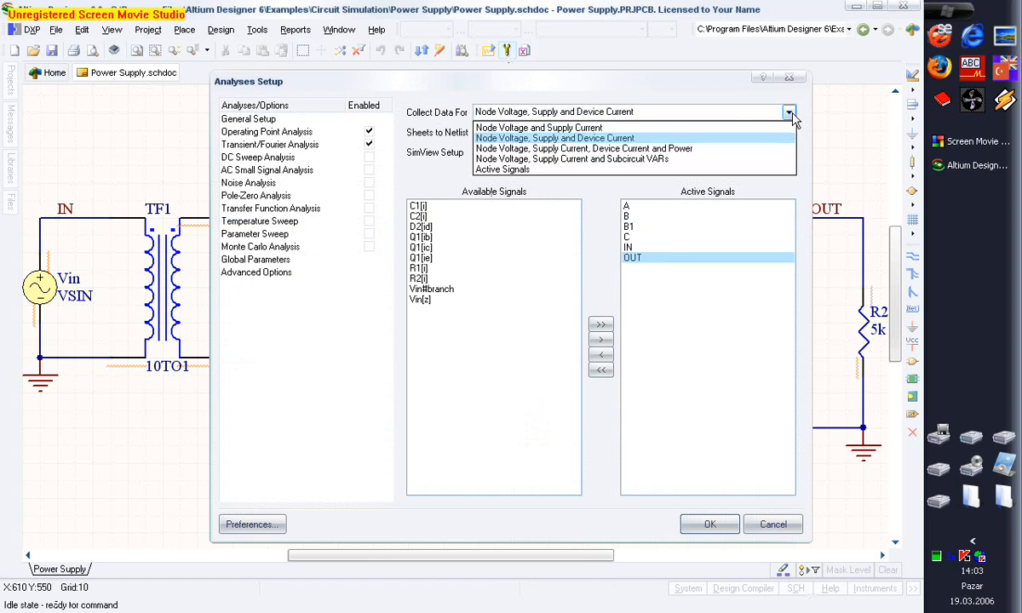
click(790, 114)
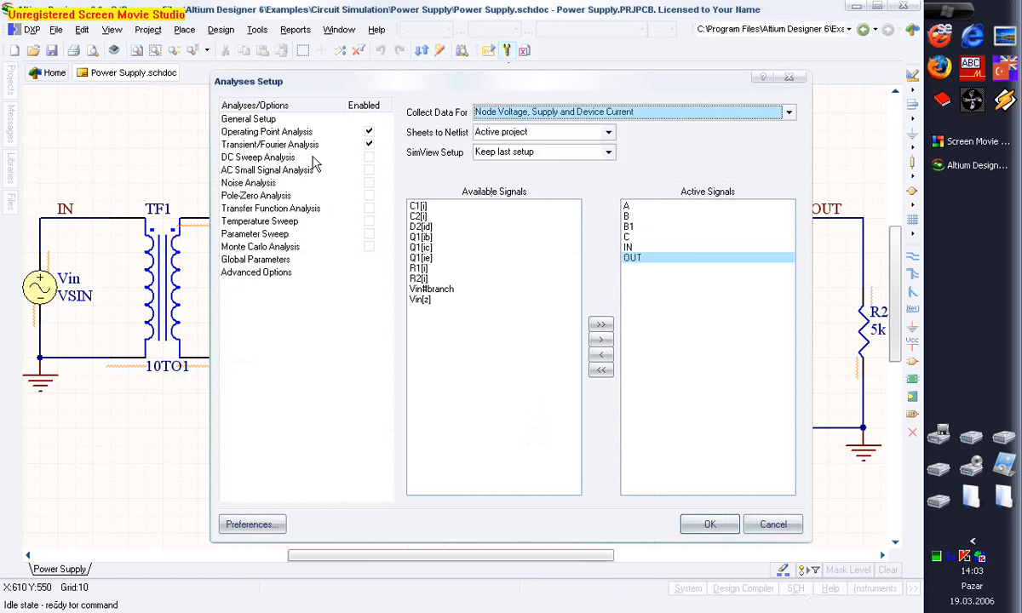
click(288, 145)
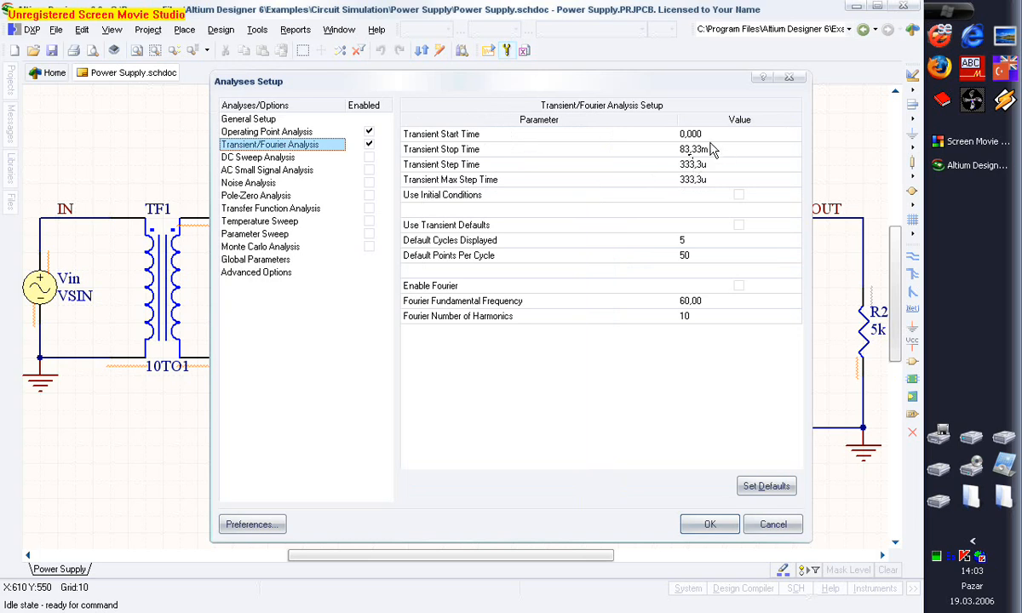
click(710, 525)
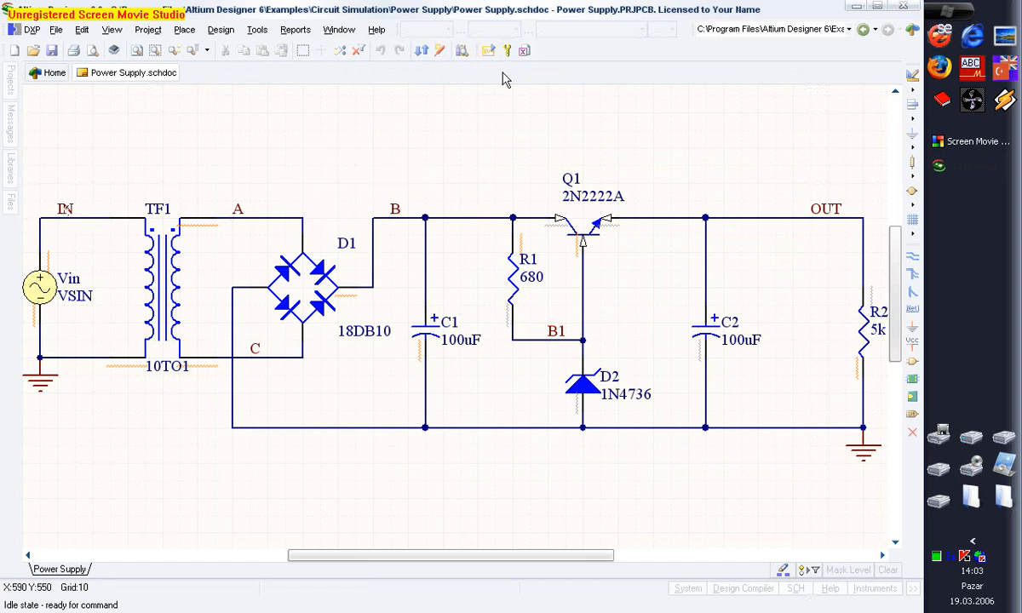
- Run the power supply simulation, view its transient waveforms, and close Power Supply.sdf with its changes saved
click(458, 49)
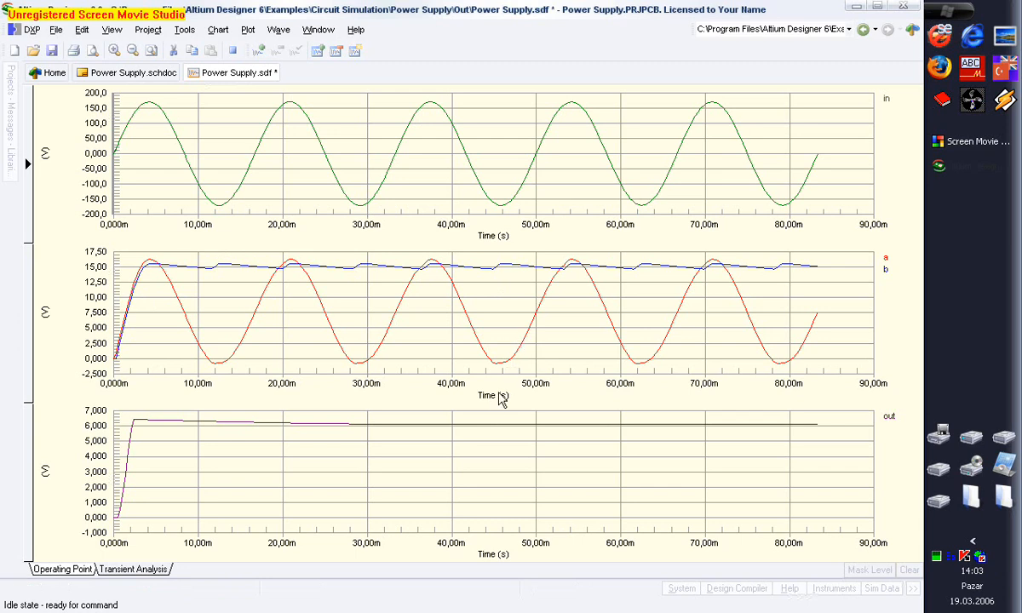
click(36, 358)
click(31, 419)
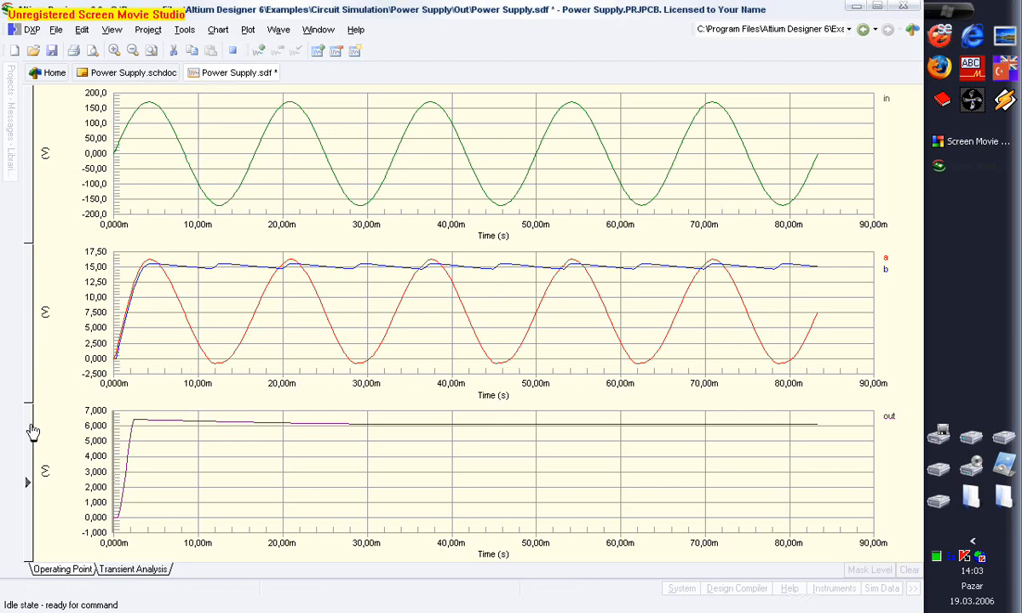
right_click(251, 85)
click(289, 95)
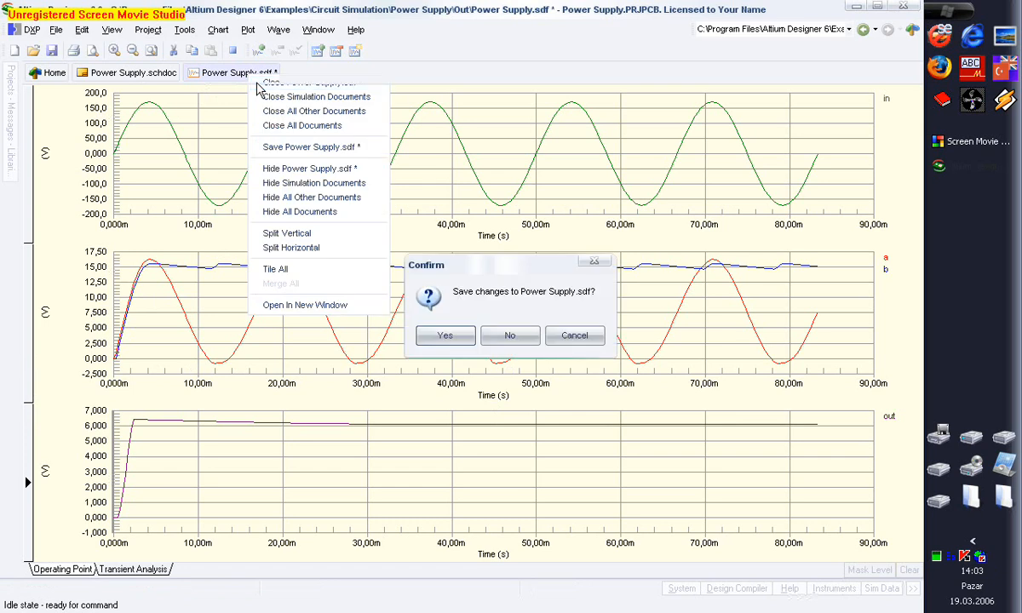
click(441, 332)
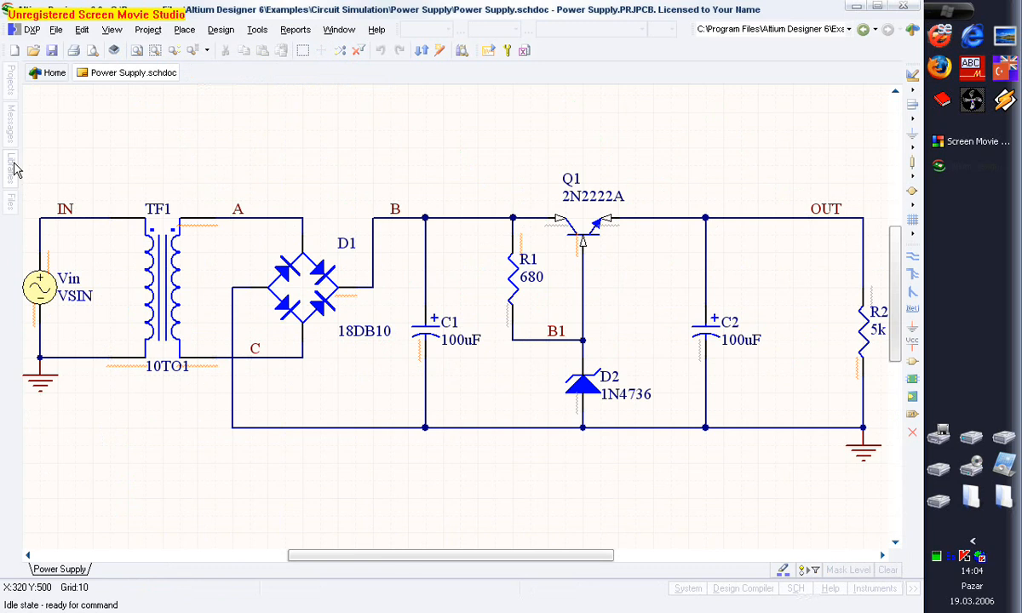
- Examine the component libraries and the new-document types, including the Library, Mixed-Signal Simulation and Other groups
mouse_move(14, 170)
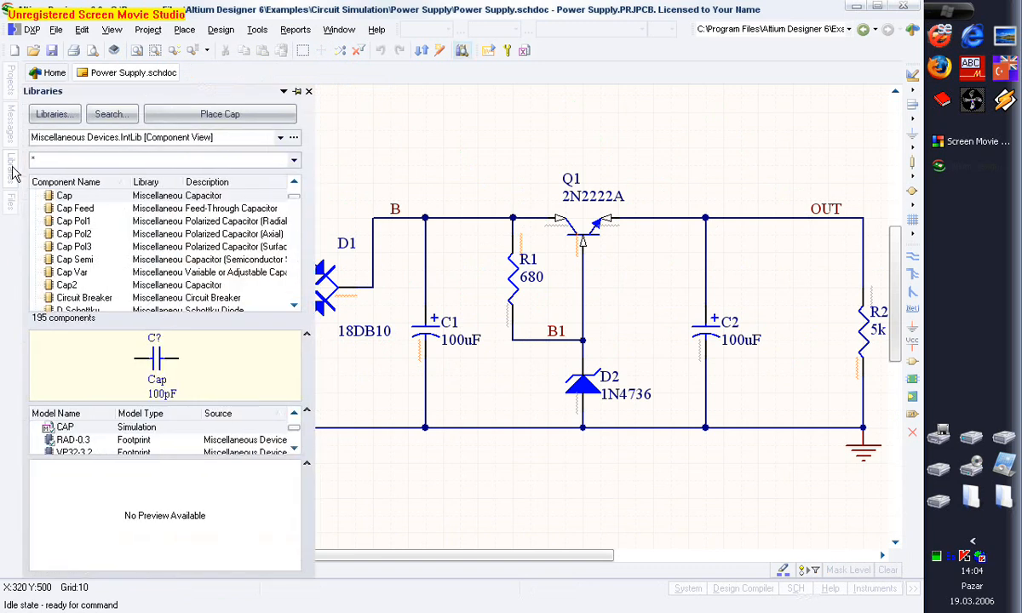
click(53, 29)
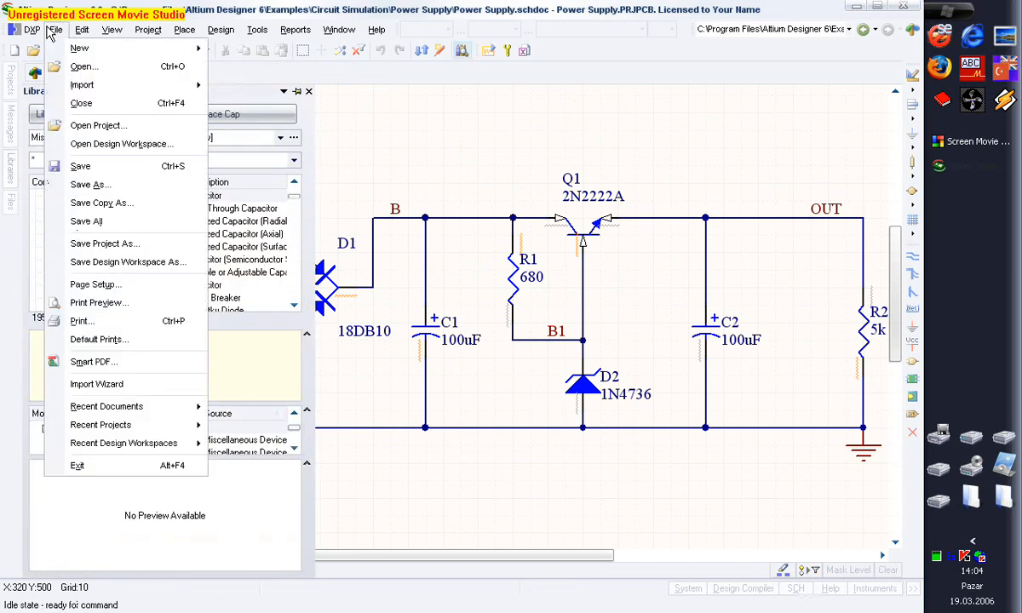
mouse_move(85, 57)
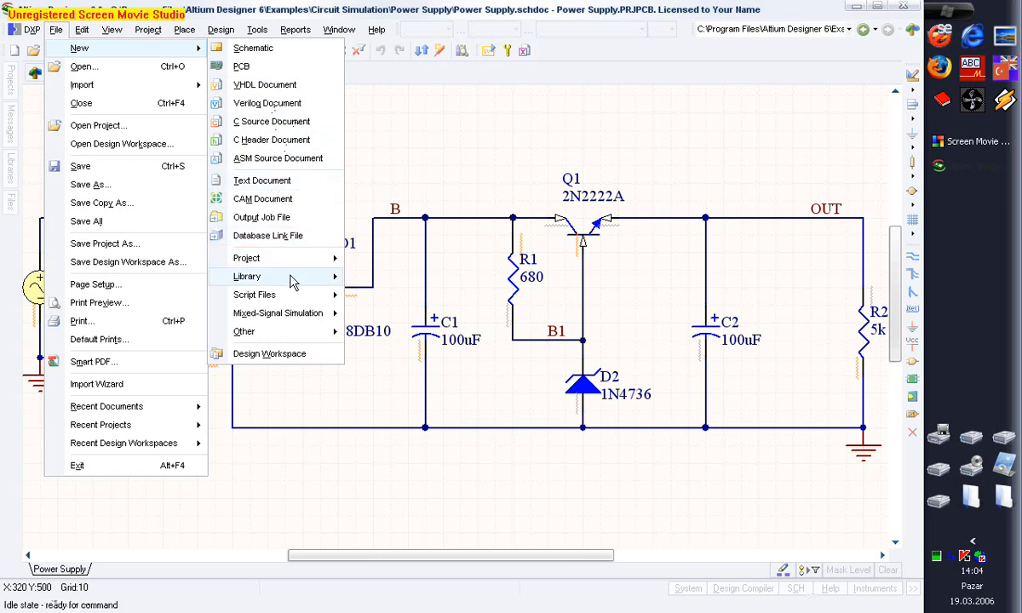
mouse_move(292, 282)
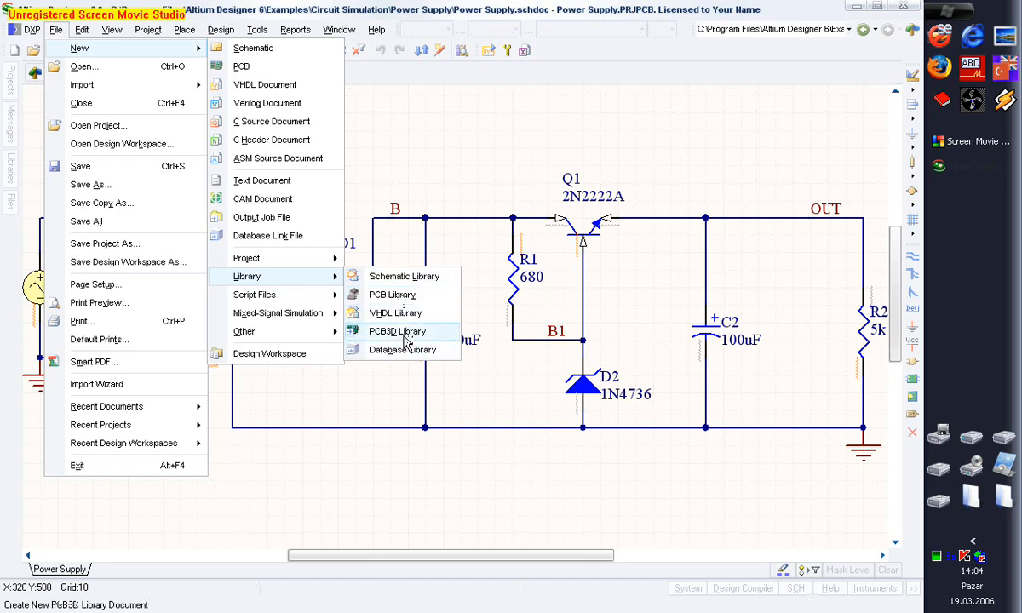
mouse_move(313, 302)
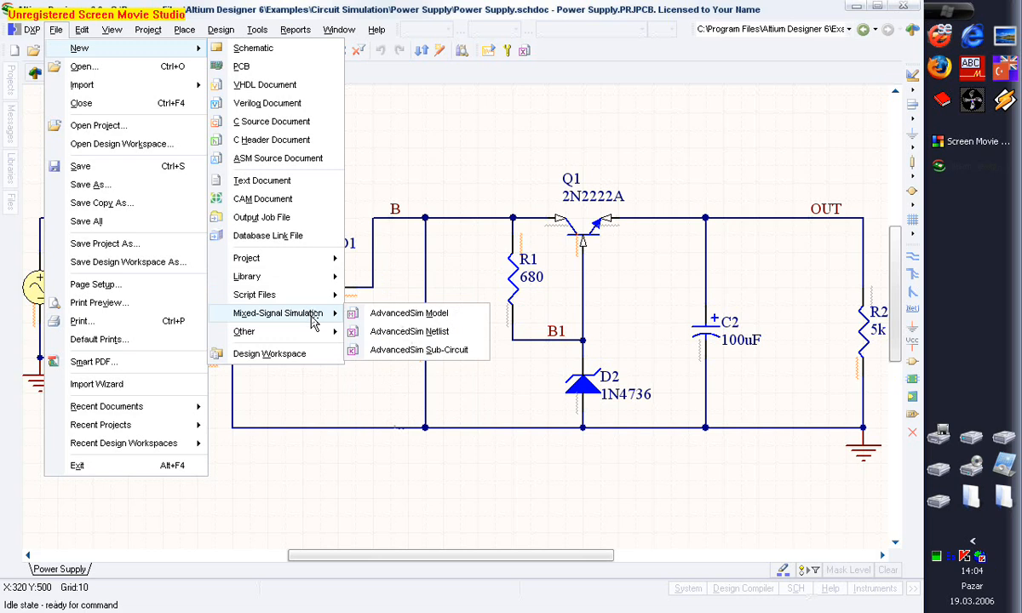
mouse_move(315, 337)
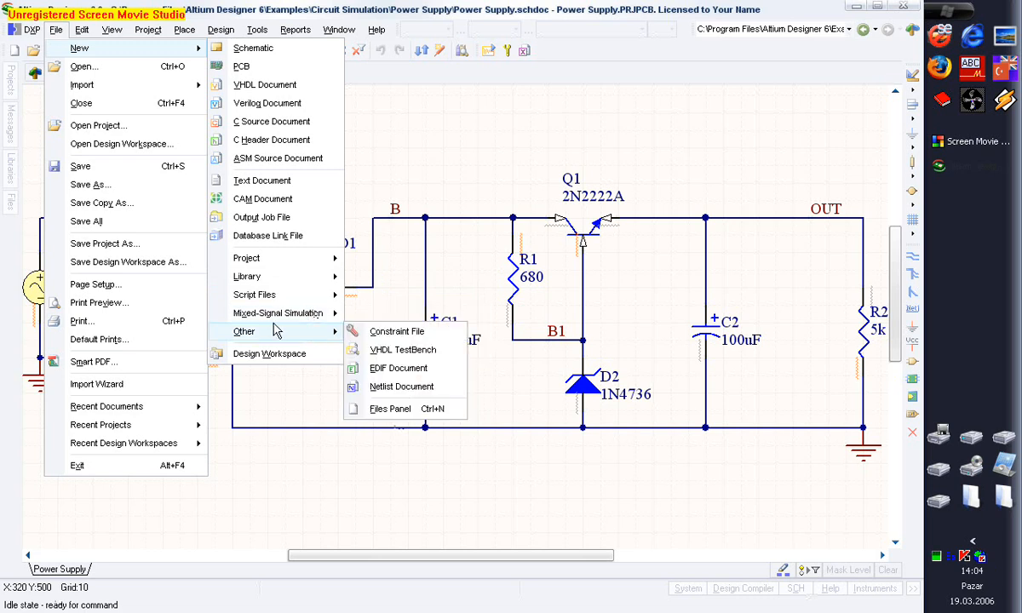
- Preview the Power Supply schematic's printout at 100% and as a whole page, inspect it enlarged, and close the preview
click(154, 302)
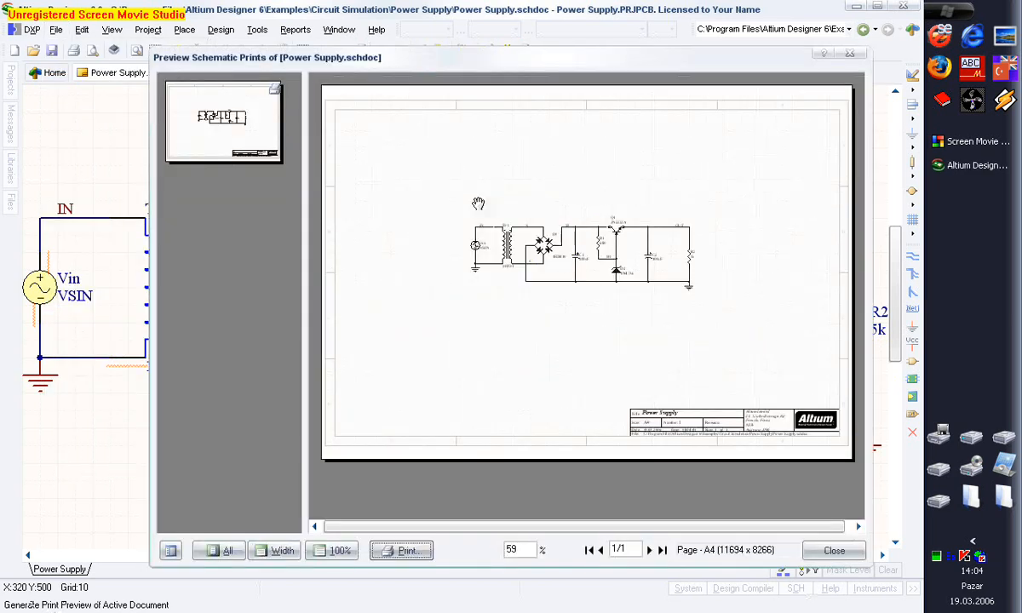
click(332, 550)
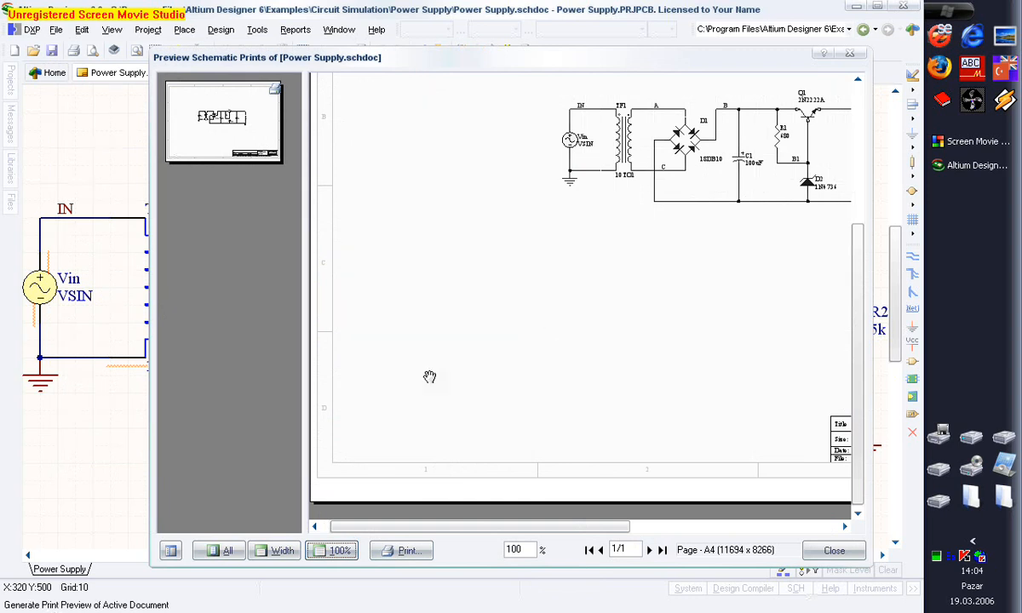
click(241, 99)
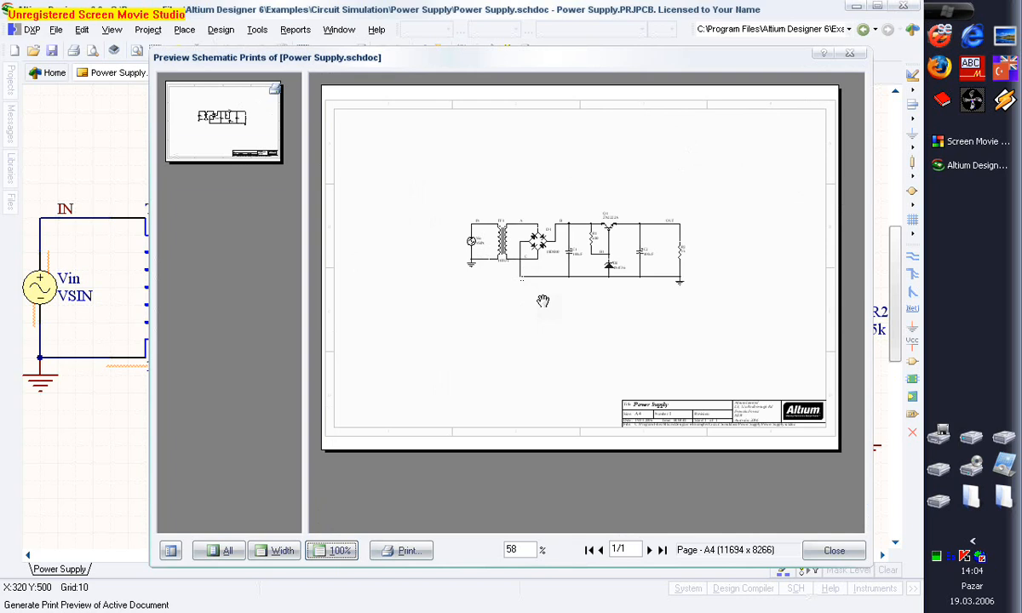
ctrl+scroll(520, 285, up, 5)
drag(571, 529, 611, 447)
click(834, 550)
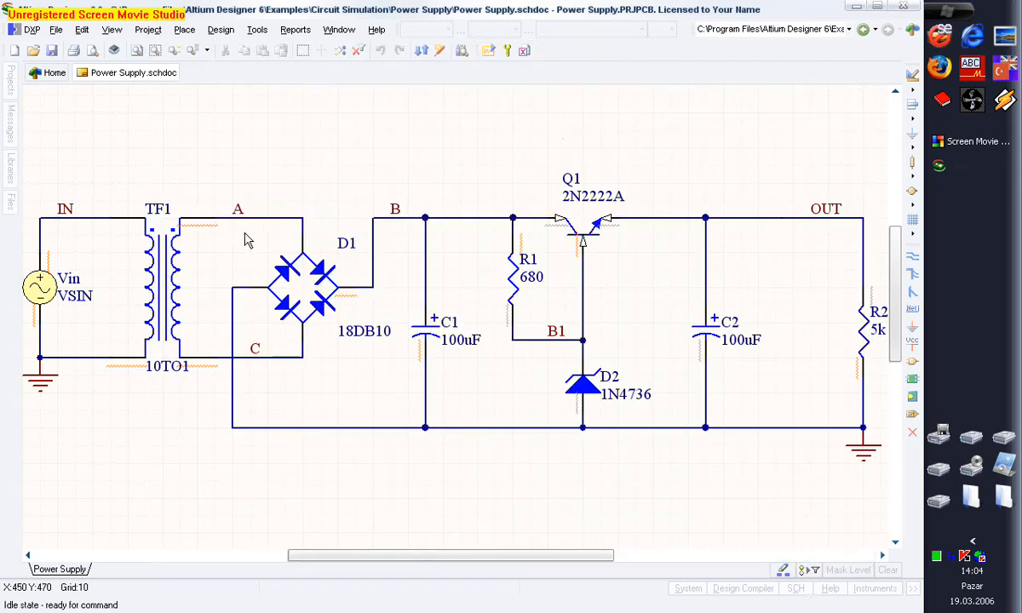
- Close Power Supply.schdoc and the Power Supply project without saving the project changes
right_click(147, 75)
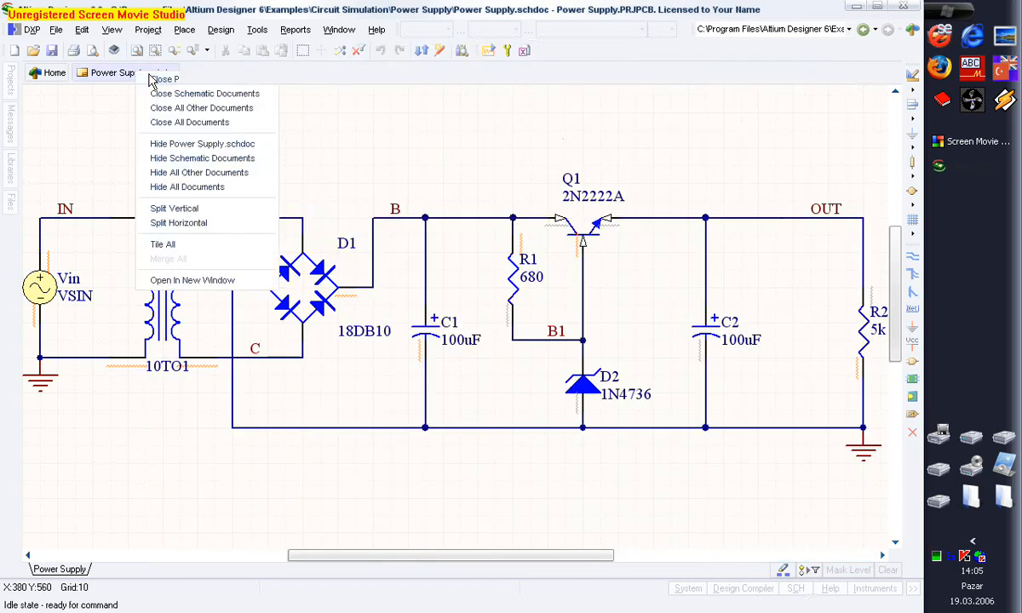
click(158, 80)
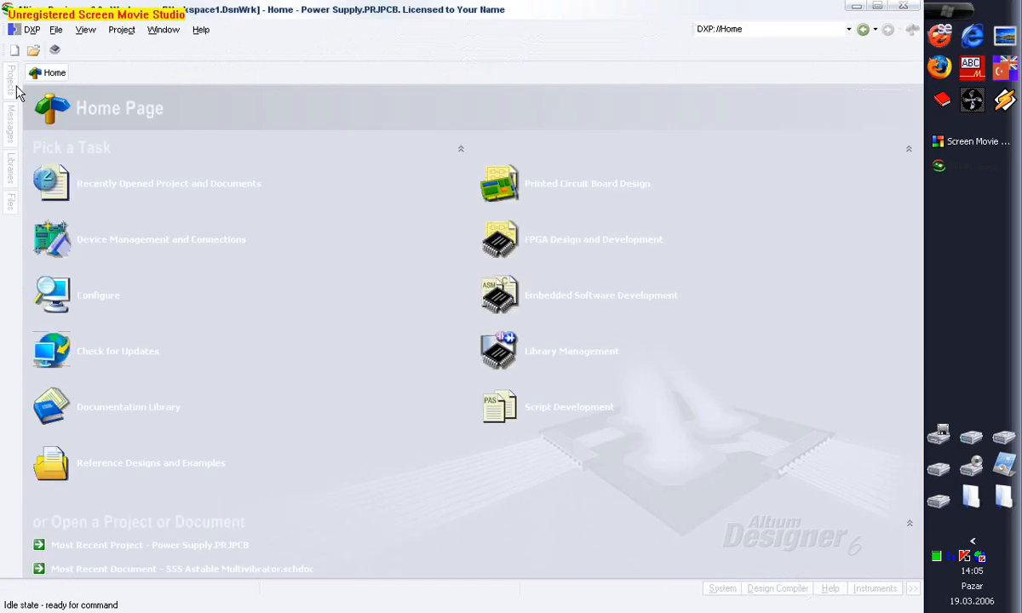
mouse_move(16, 85)
click(39, 208)
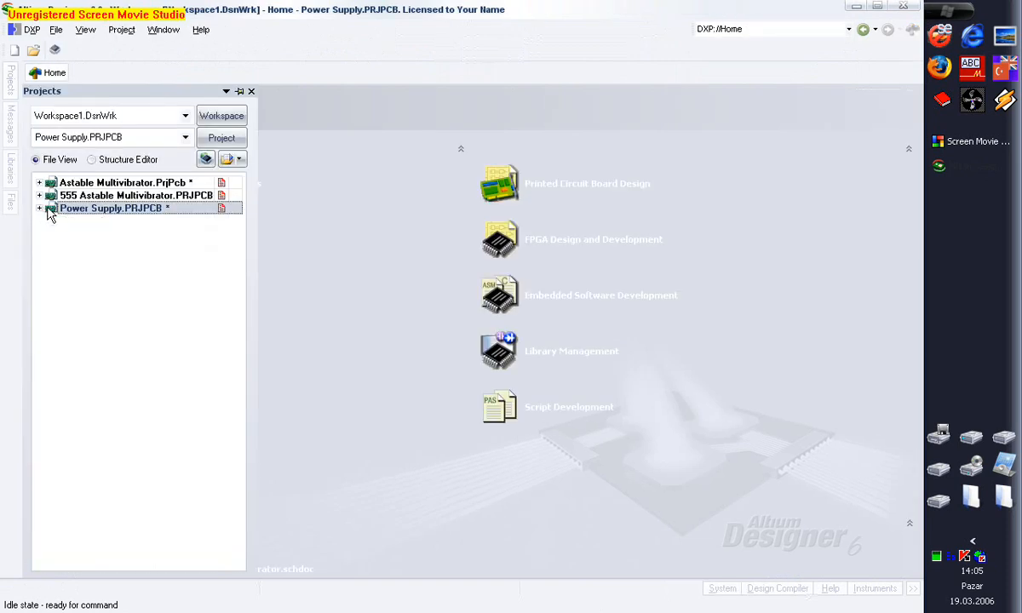
right_click(50, 213)
click(130, 369)
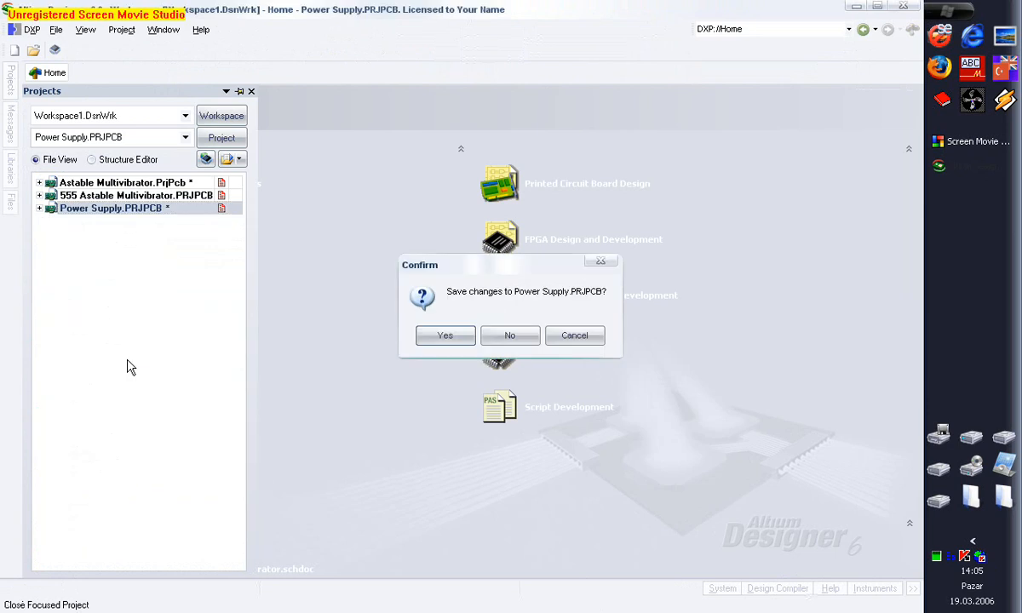
click(510, 336)
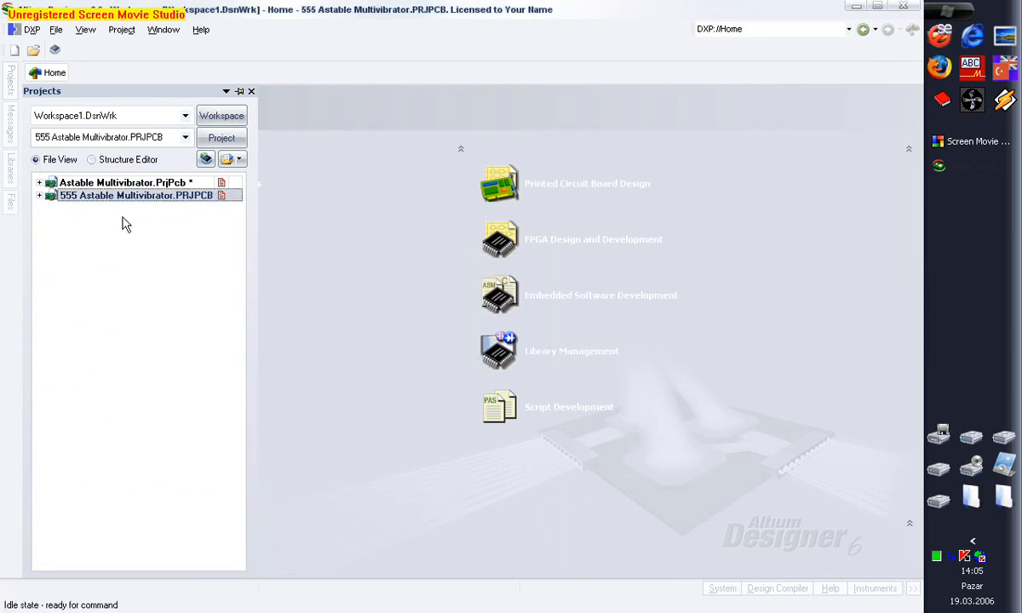
- Close the 555 Astable Multivibrator project without saving its changes
right_click(79, 198)
click(190, 359)
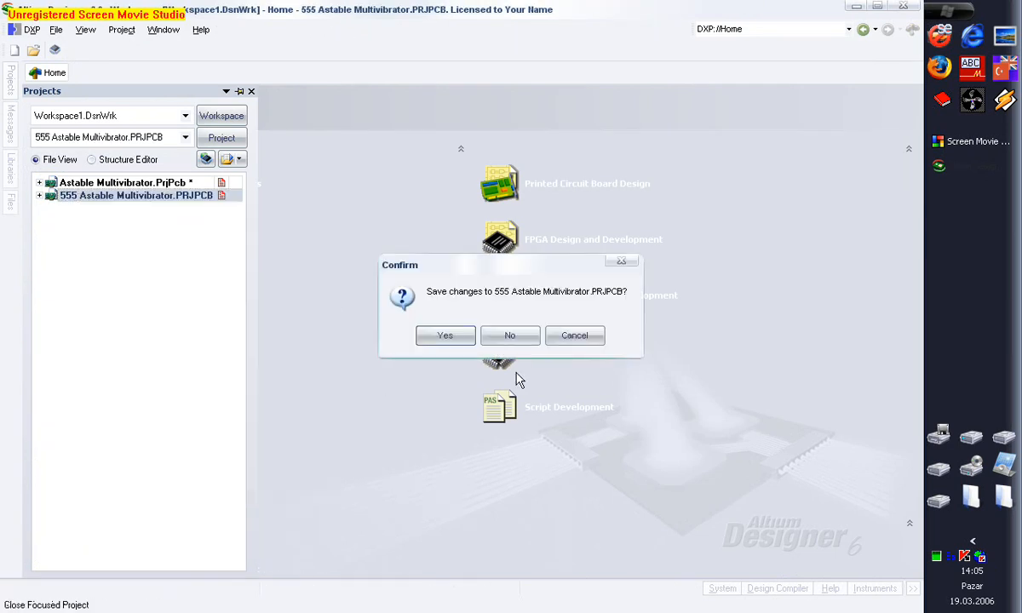
click(510, 336)
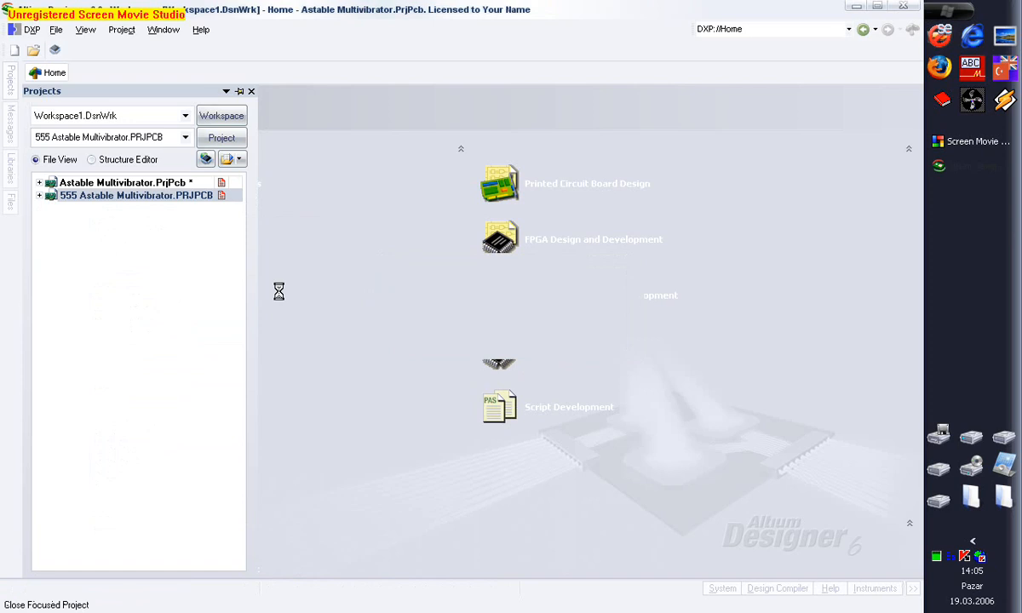
- Open Astable Multivibrator.PcbDoc from the remaining project's source documents and generate the board's 3D view
click(38, 183)
click(49, 195)
click(91, 223)
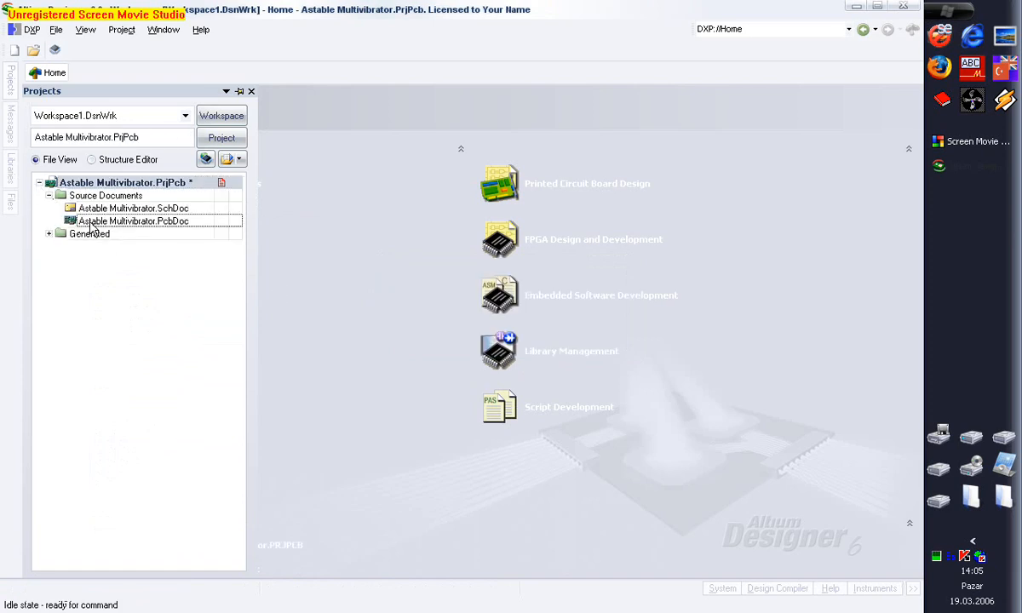
double_click(135, 222)
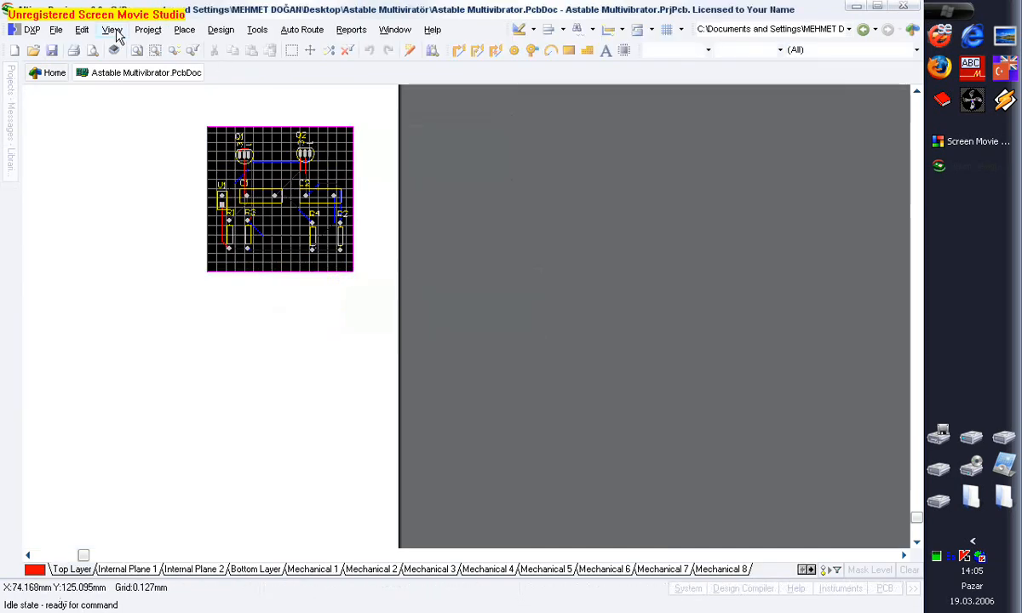
click(113, 30)
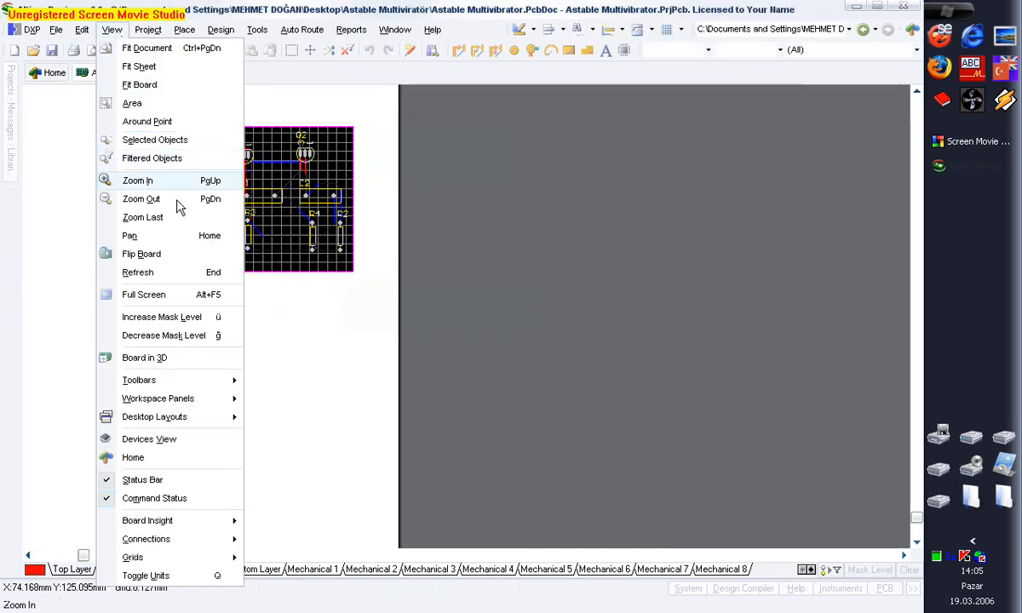
click(186, 361)
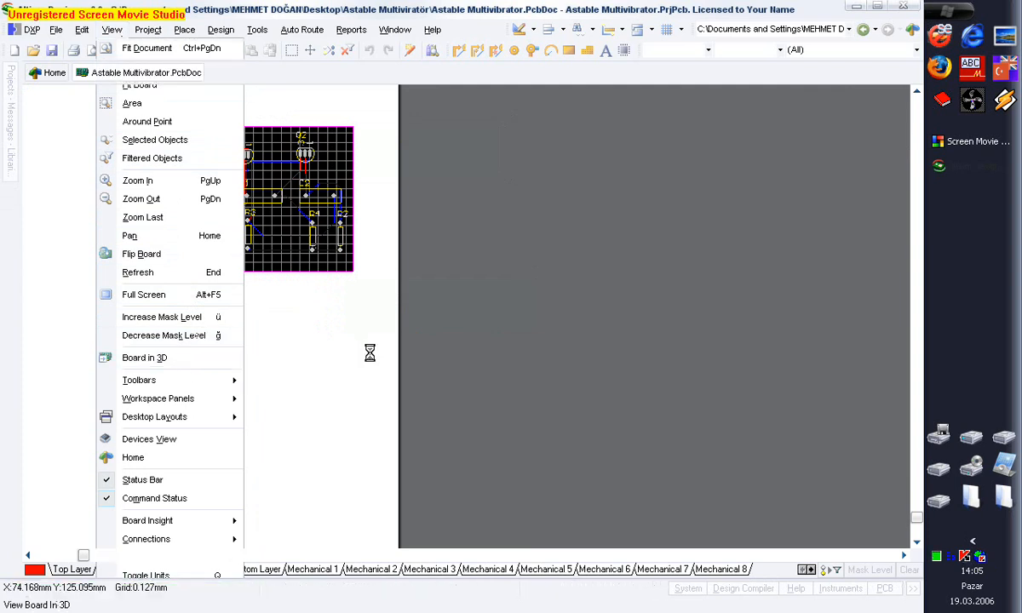
click(508, 341)
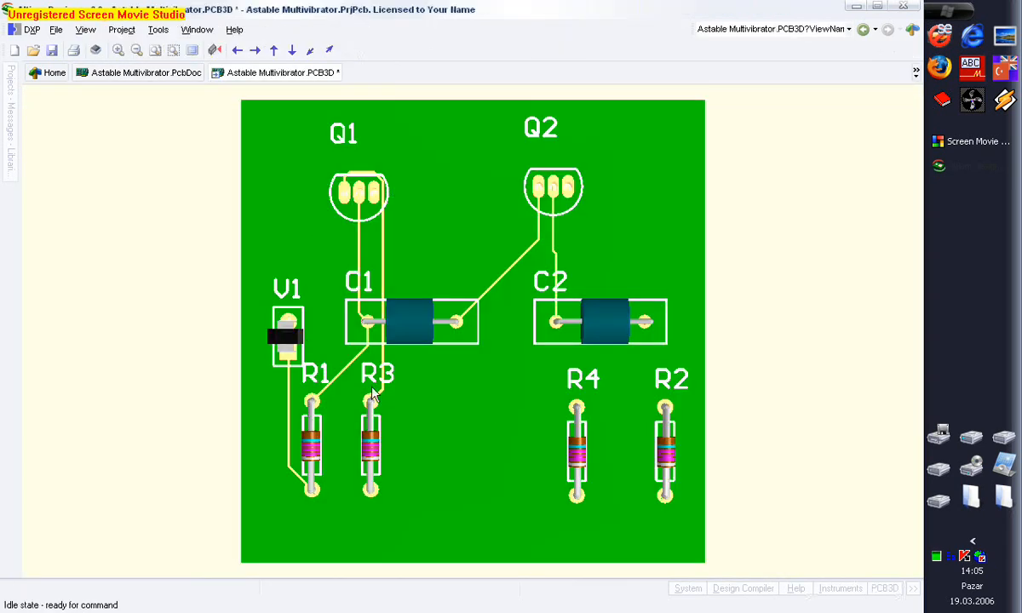
- Rotate the 3D board to inspect its components and tracks from several angles
drag(500, 437, 388, 242)
drag(562, 498, 456, 262)
mouse_move(465, 362)
mouse_down()
mouse_move(342, 230)
mouse_move(324, 175)
mouse_move(339, 194)
mouse_up()
drag(620, 258, 427, 459)
drag(428, 288, 399, 428)
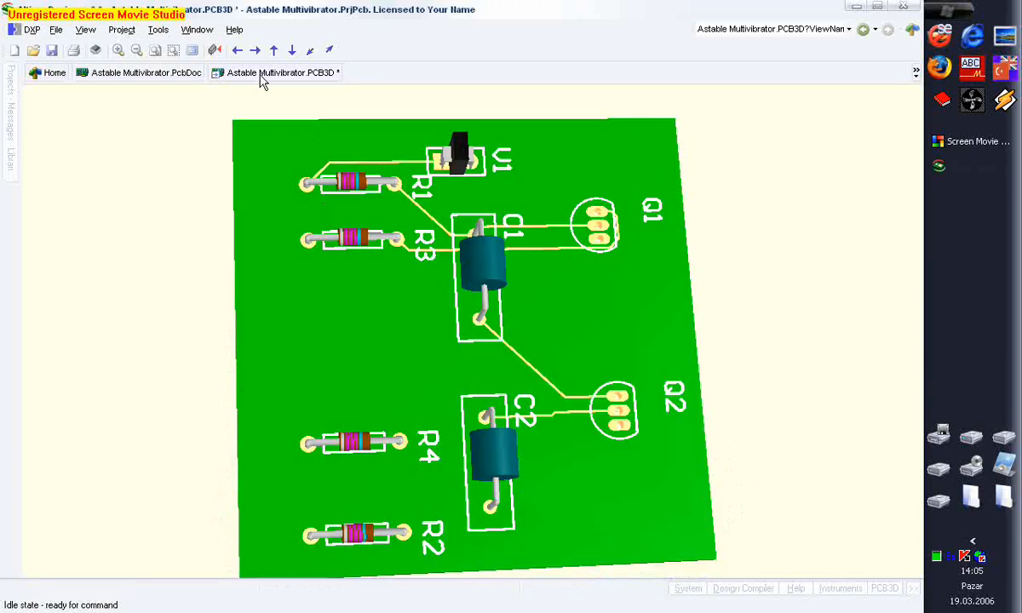
- Save the 3D view as Astable Multivibrator.PCB3D in the project's folder, and close both it and the PCB document
right_click(256, 75)
click(273, 82)
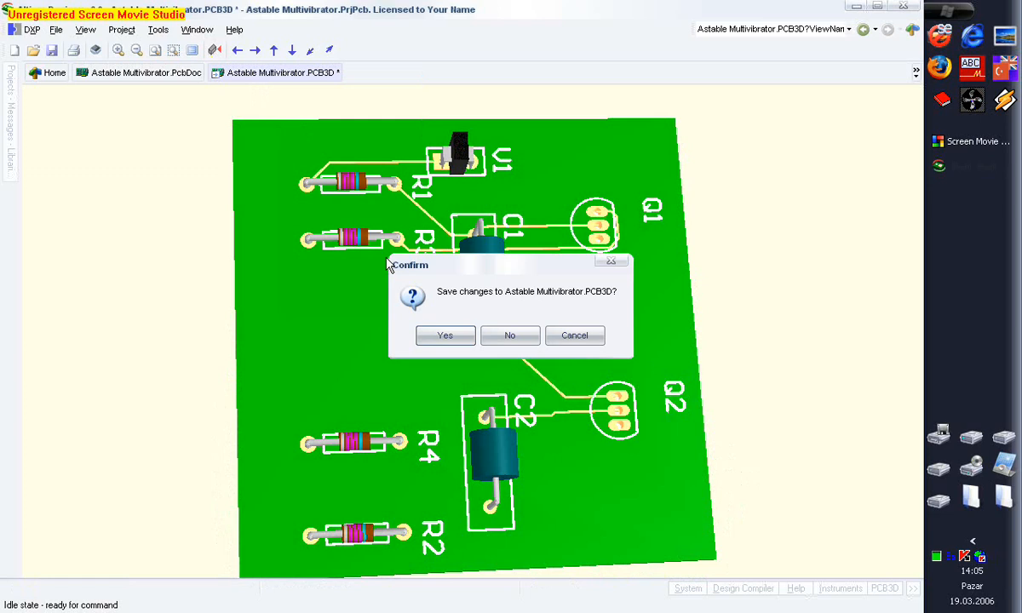
click(443, 335)
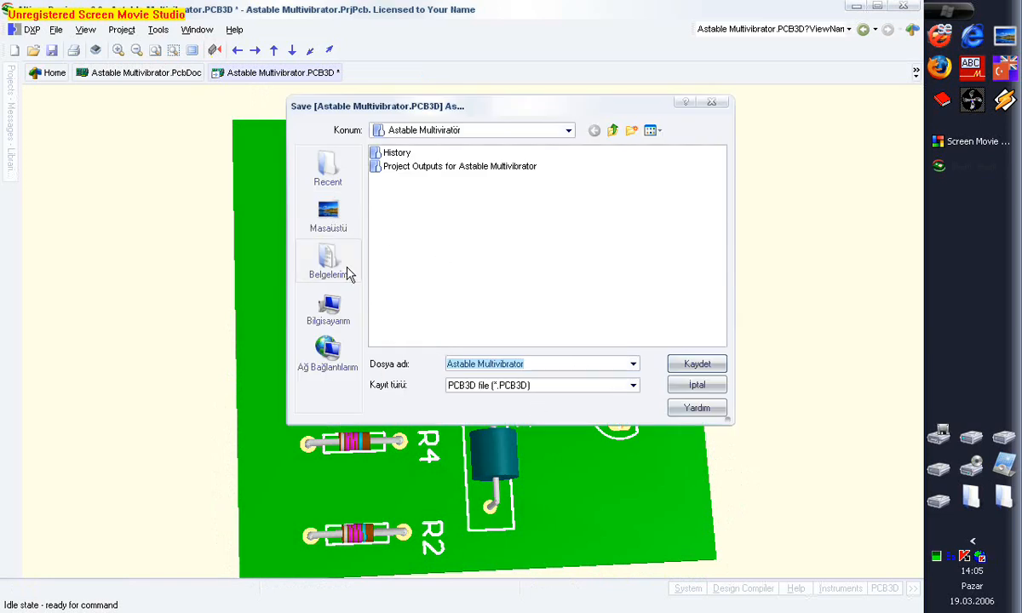
click(707, 364)
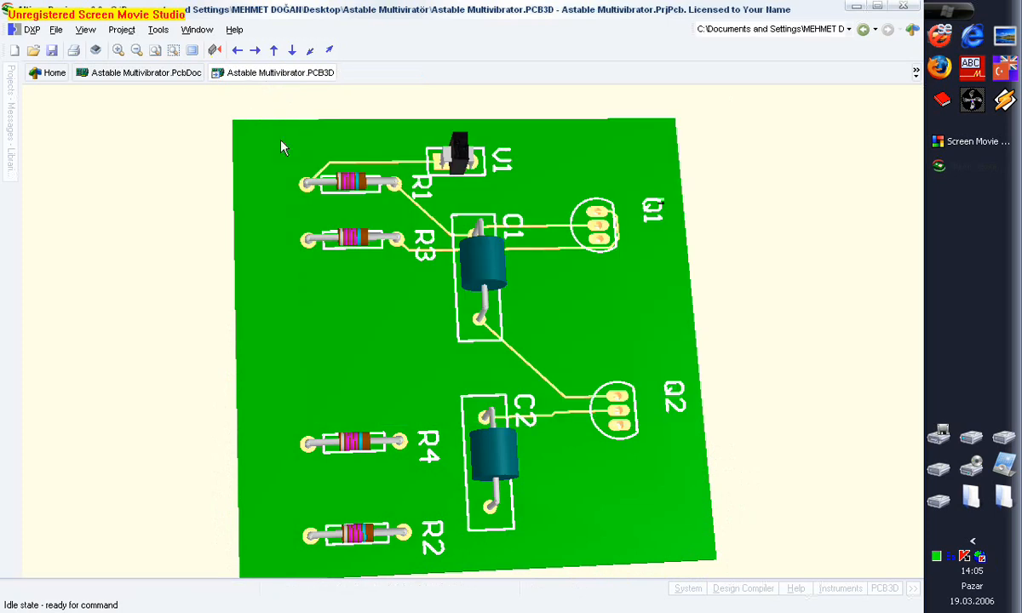
right_click(267, 74)
click(275, 79)
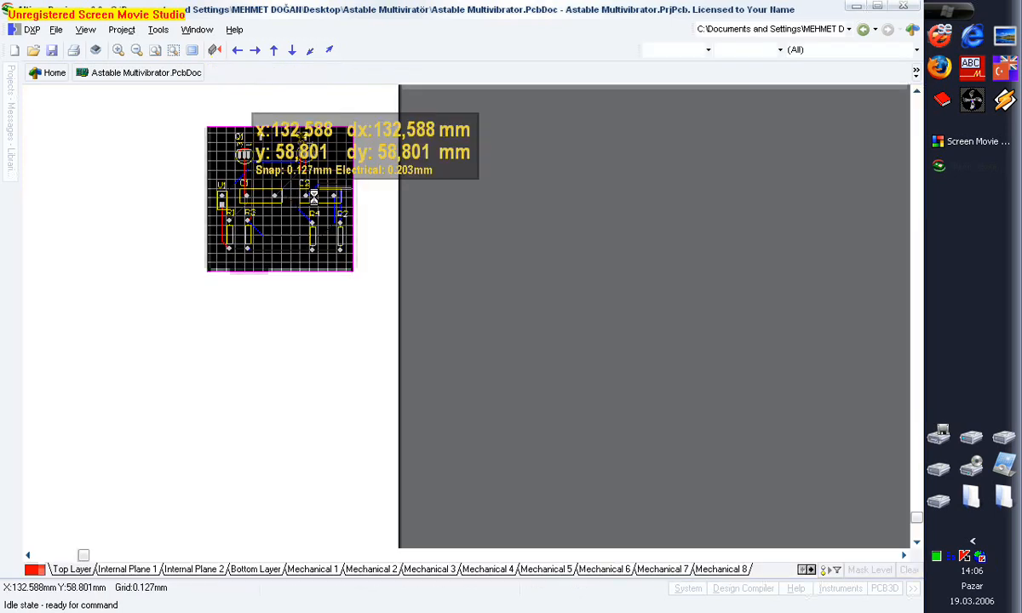
right_click(150, 79)
click(228, 79)
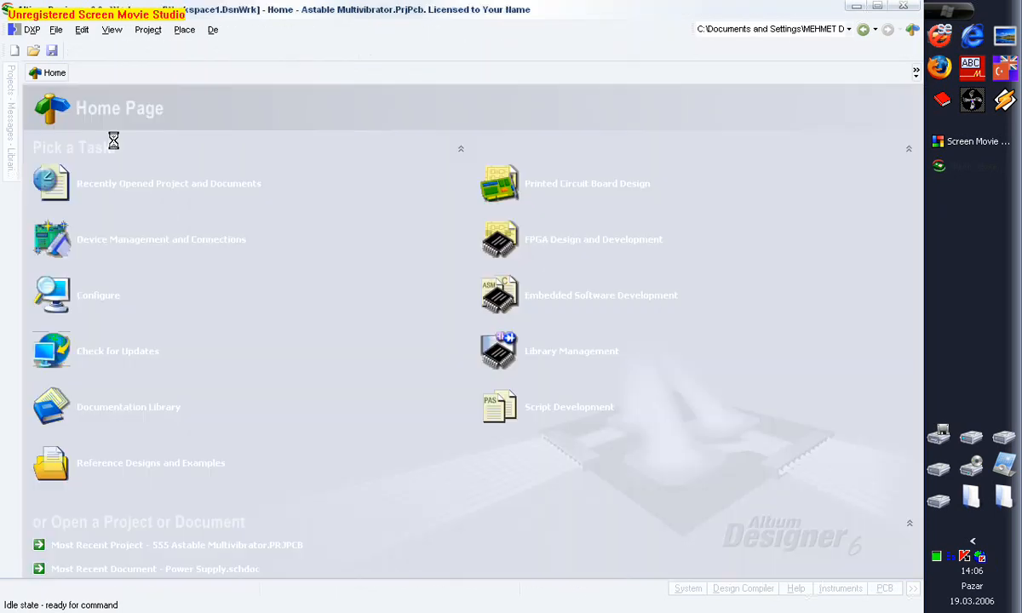
- Open the BOARD 1 document from the PCB Auto-Routing folder of Altium Designer's Examples
click(36, 52)
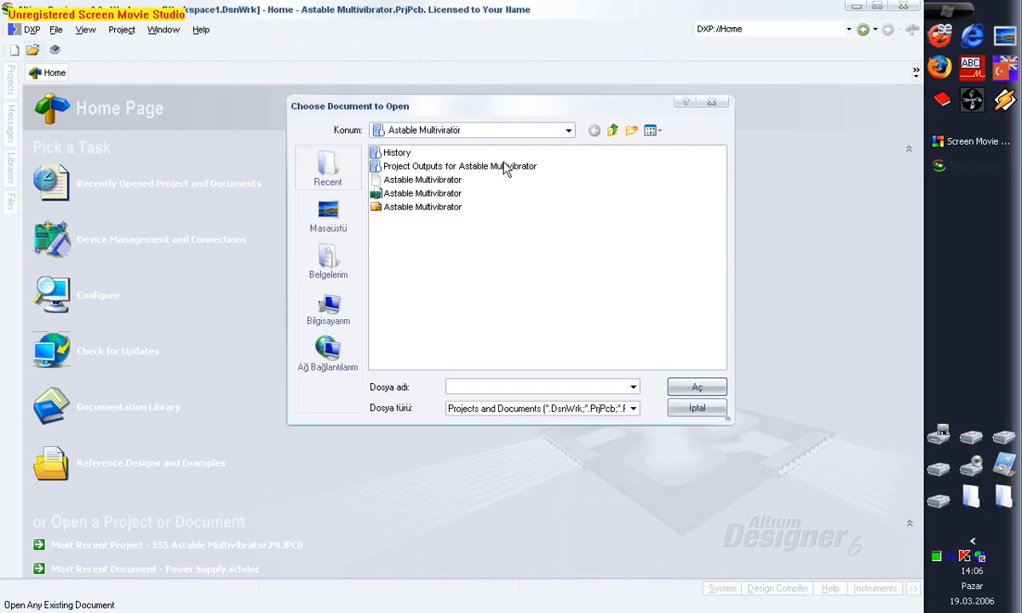
click(613, 131)
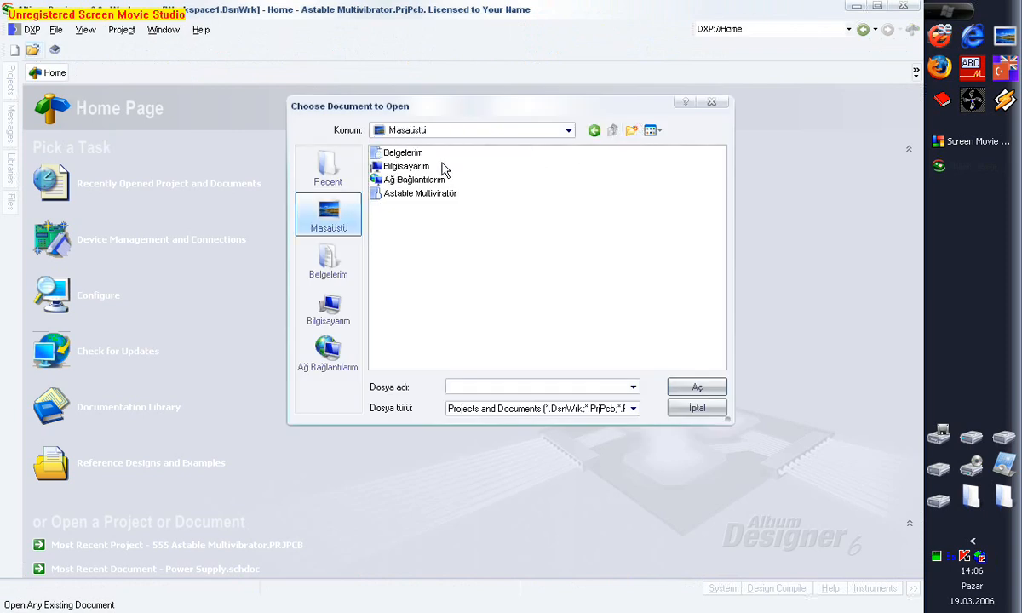
double_click(396, 167)
double_click(396, 167)
click(397, 167)
double_click(397, 167)
double_click(394, 195)
click(396, 155)
double_click(395, 155)
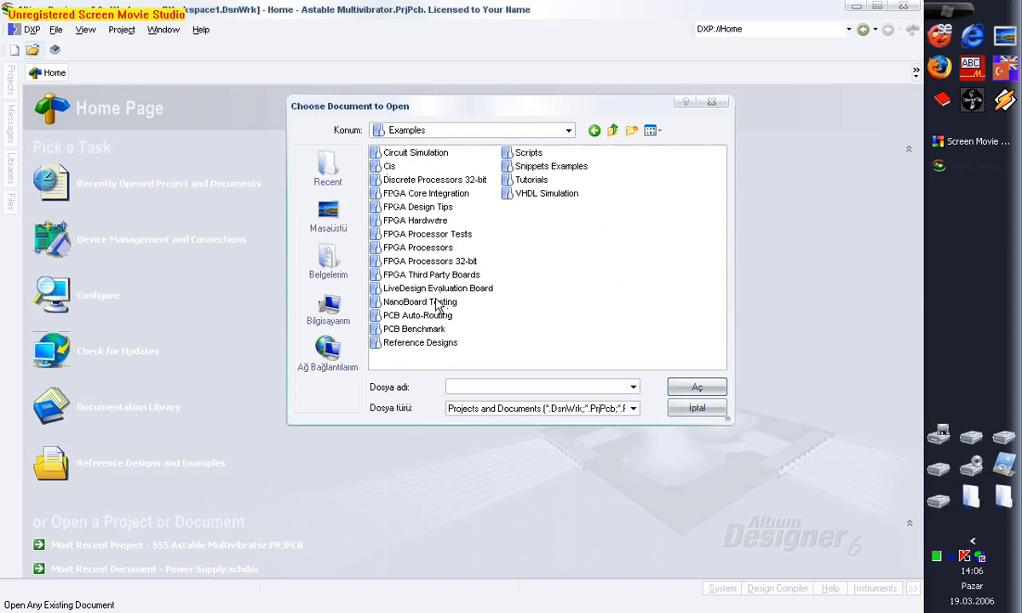
click(430, 317)
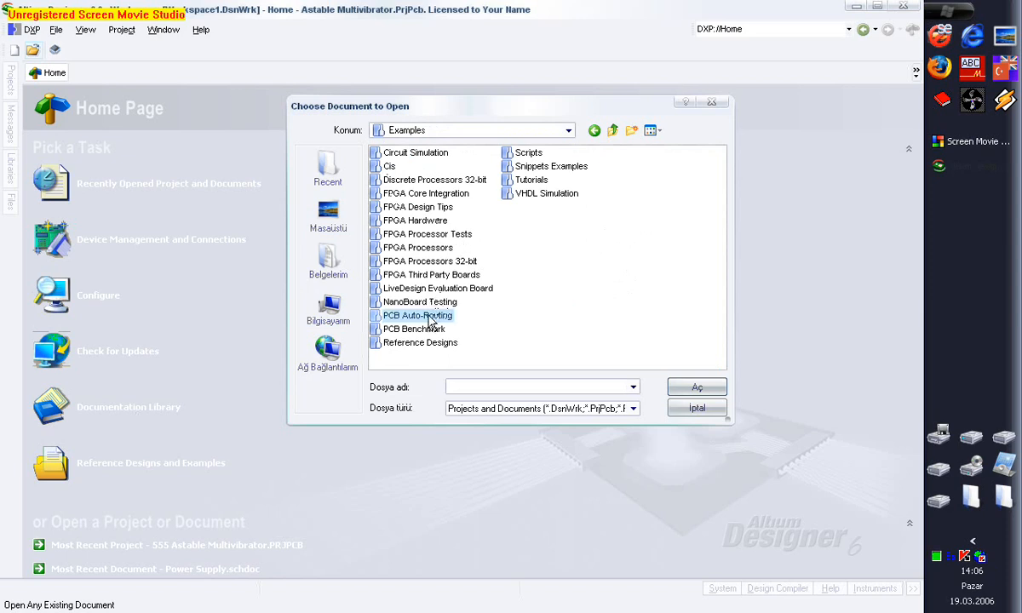
double_click(431, 317)
double_click(410, 153)
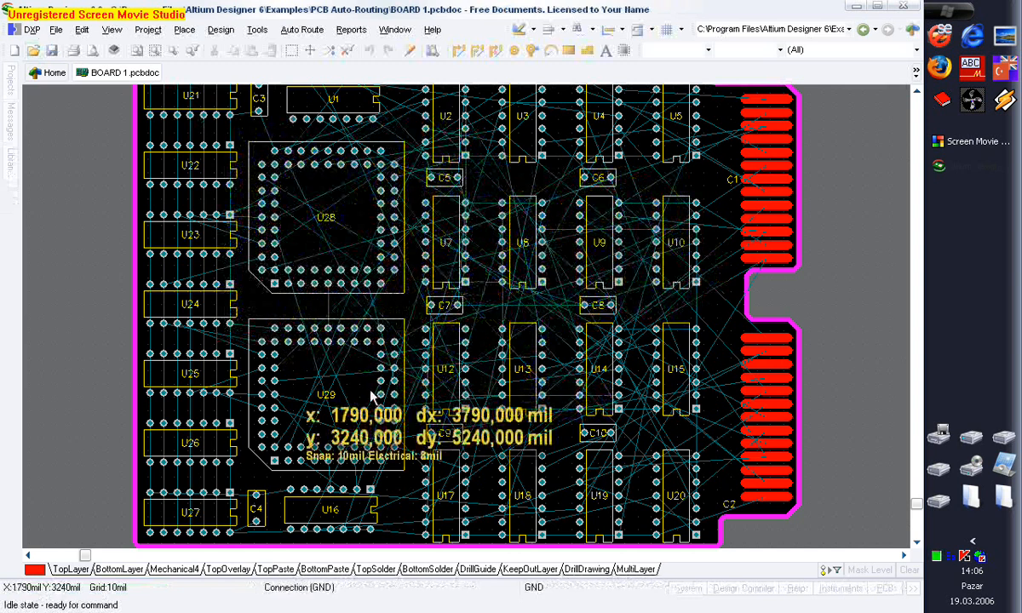
- Autoroute all of BOARD 1 with the Default 2 Layer Board strategy
click(154, 49)
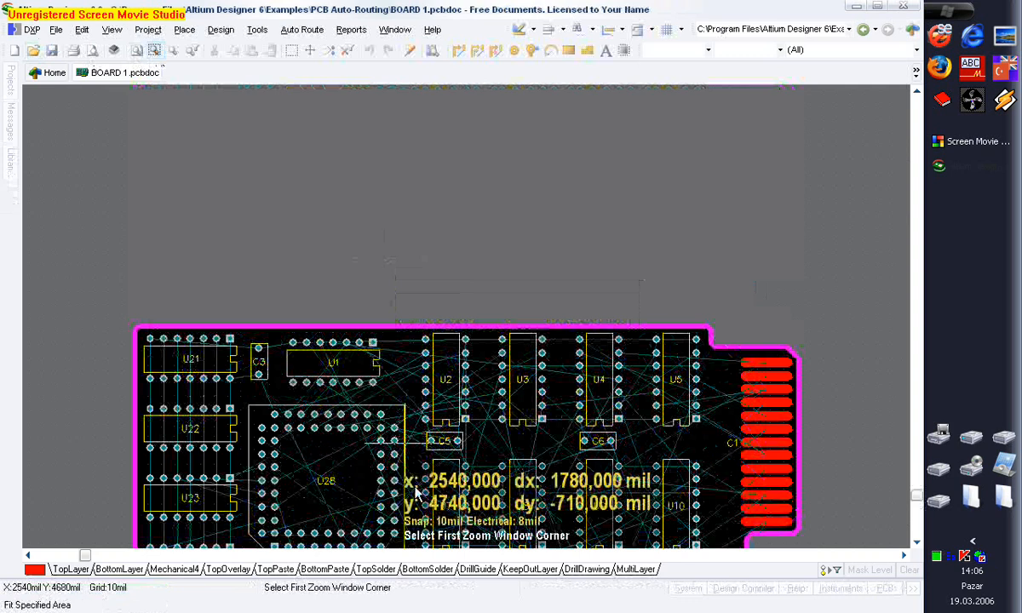
click(301, 29)
click(308, 50)
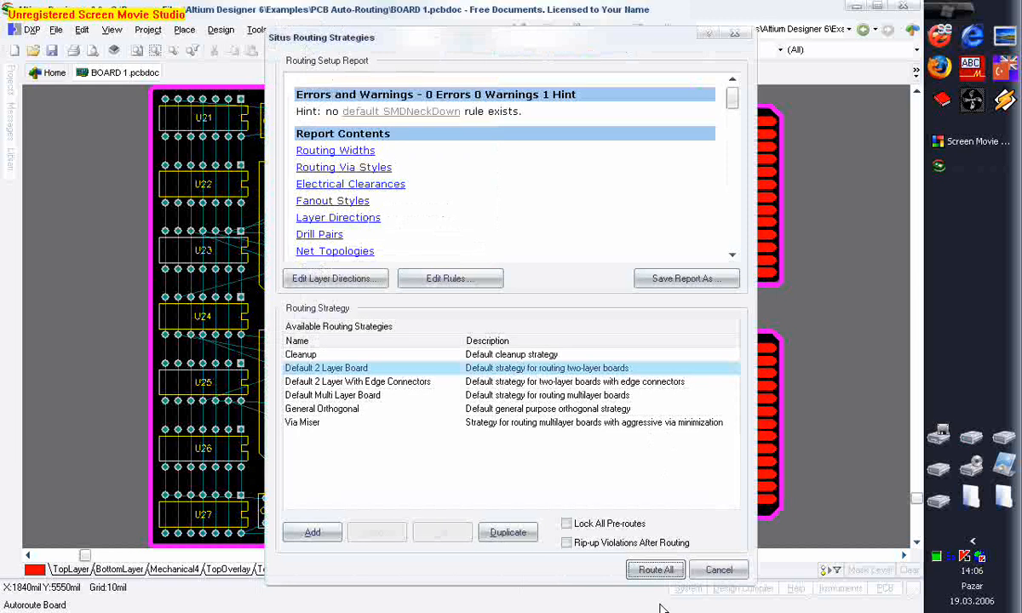
click(654, 571)
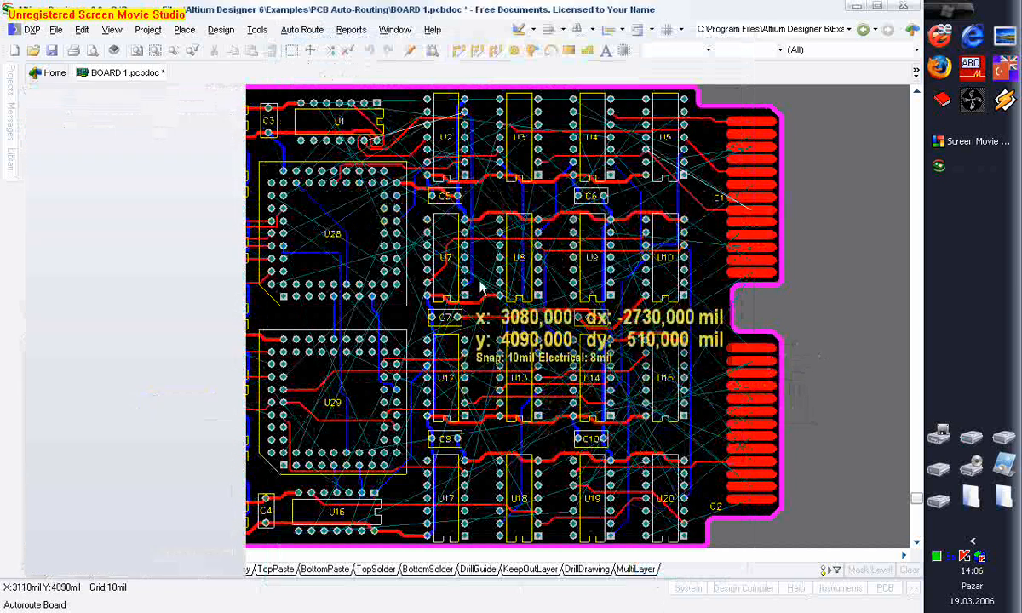
- Follow the autorouting progress on the board and in the routing messages, widening the Messages panel to read them in full
key(Page_Down)
right_drag(604, 311, 370, 322)
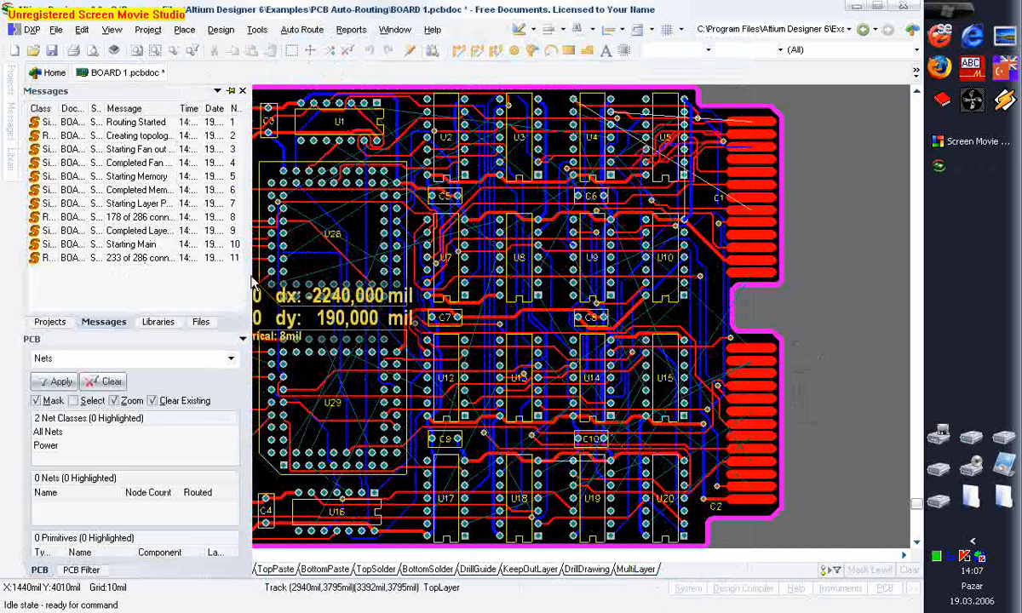
drag(253, 286, 436, 294)
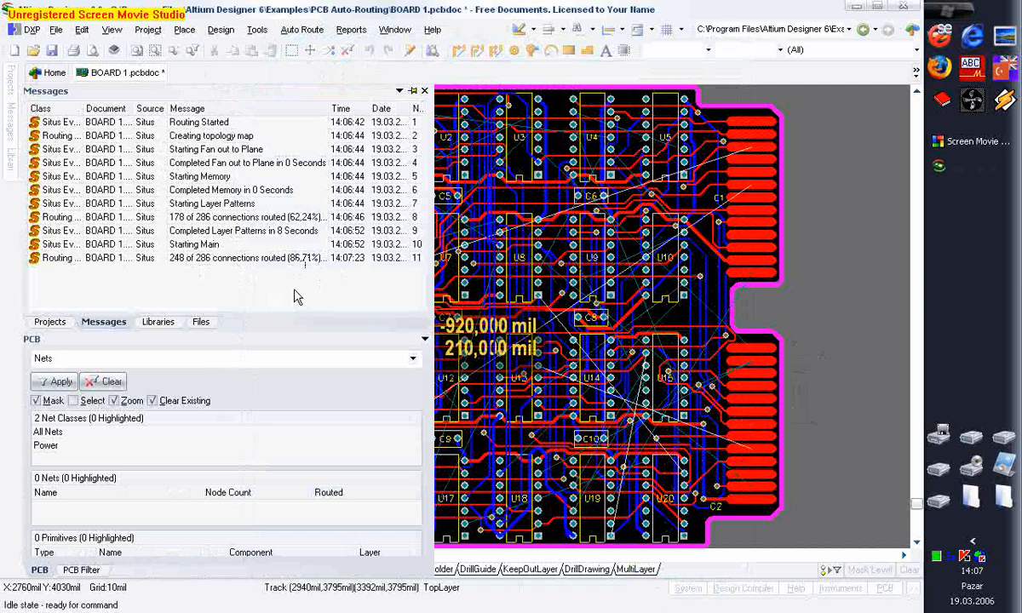
drag(433, 316, 314, 316)
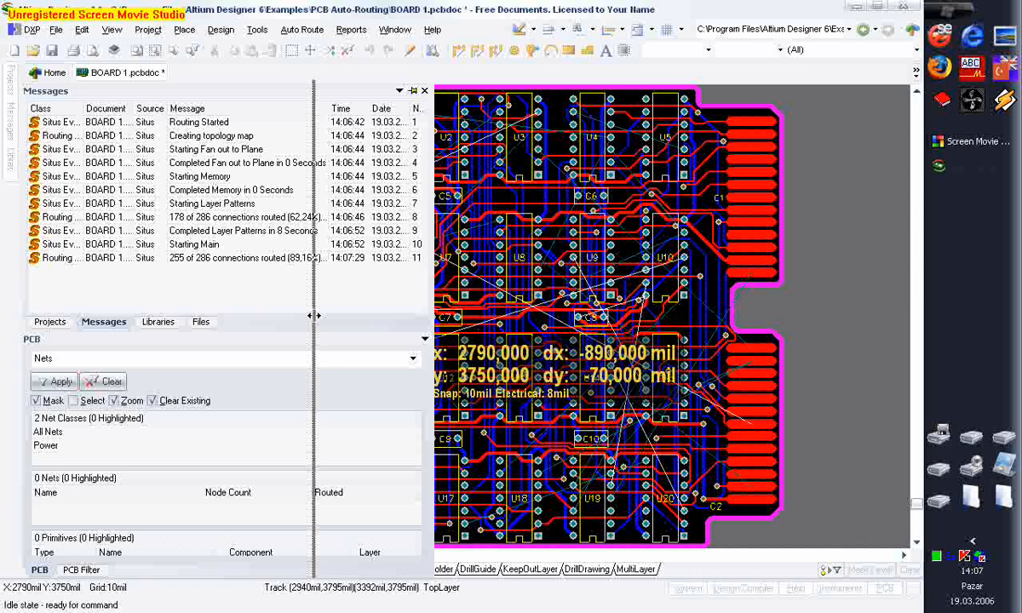
drag(315, 316, 313, 316)
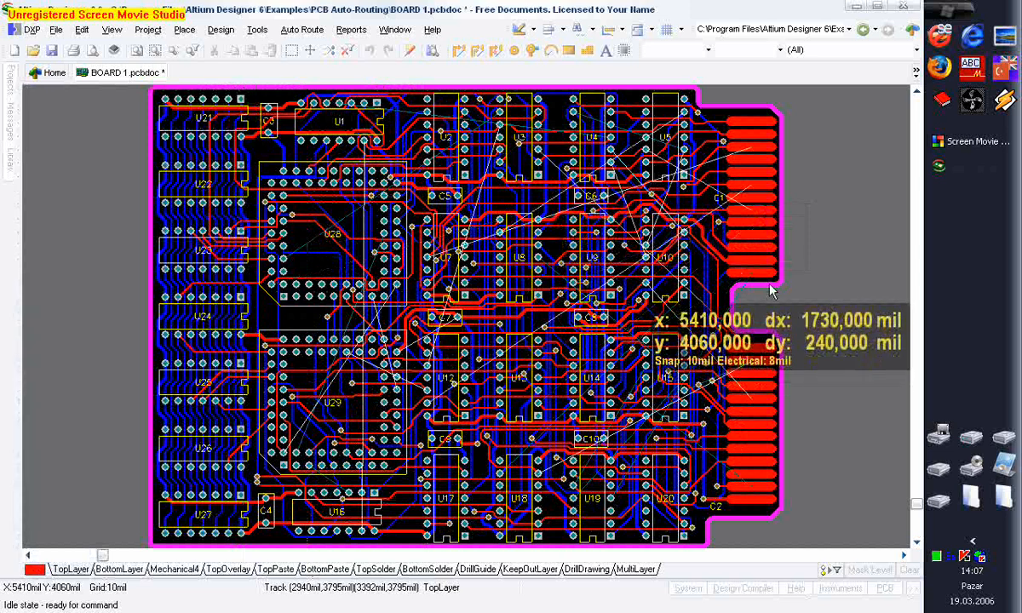
key(shift)
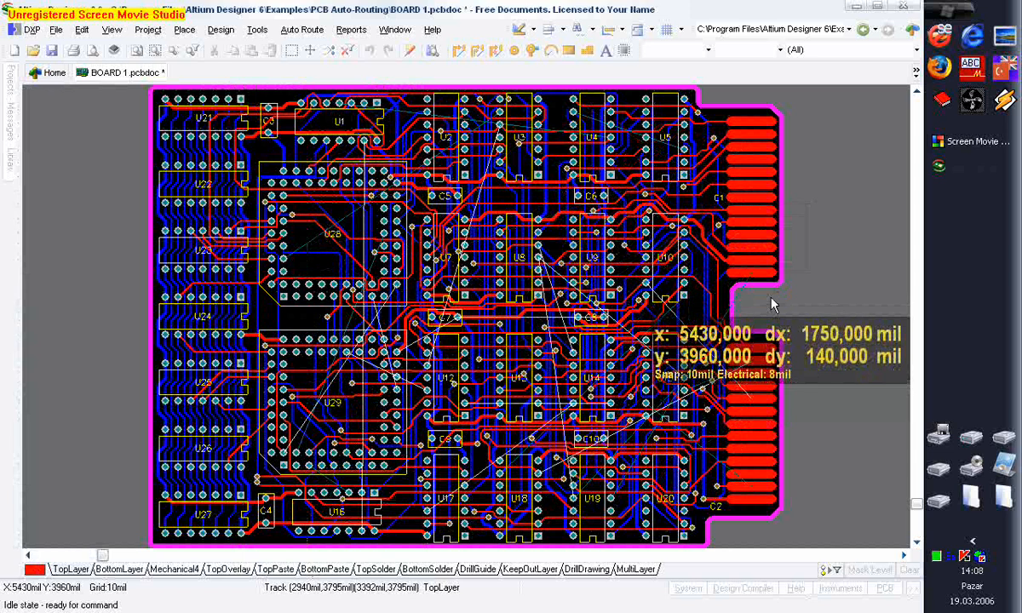
key(shift)
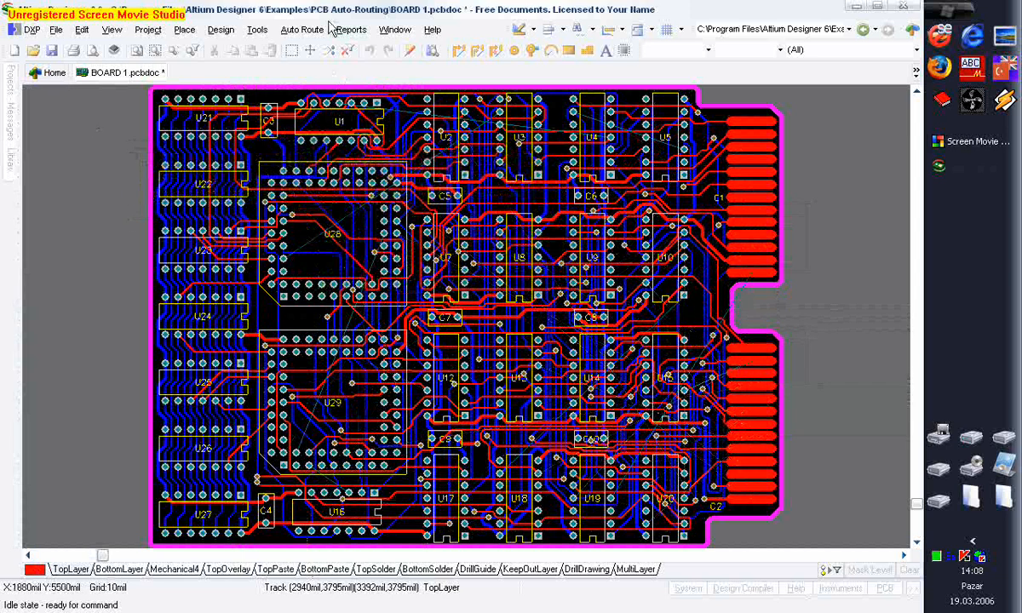
- Stop the running autorouter and un-route all connections on BOARD 1
click(304, 30)
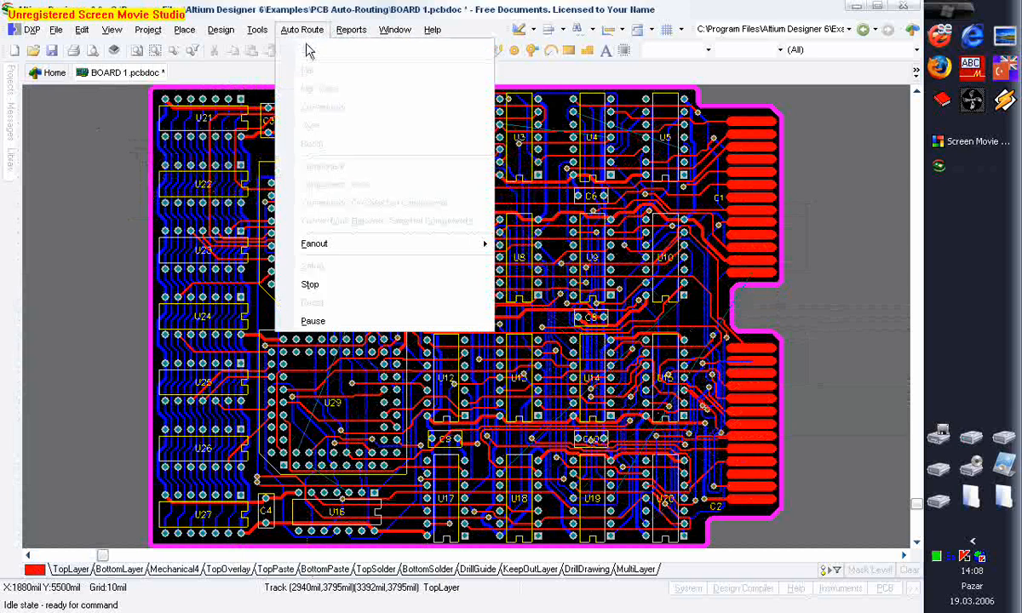
click(331, 288)
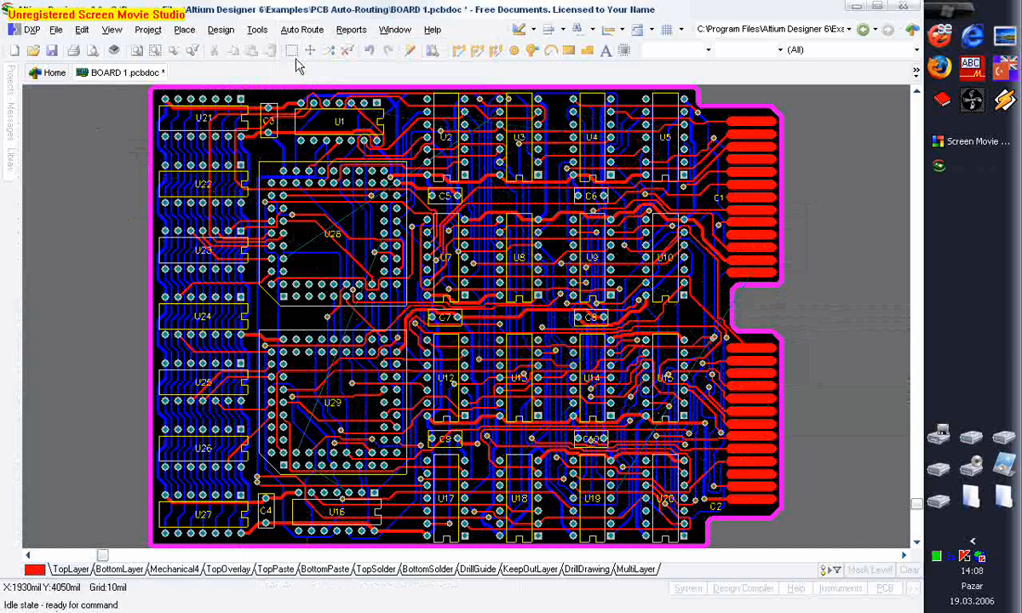
click(307, 33)
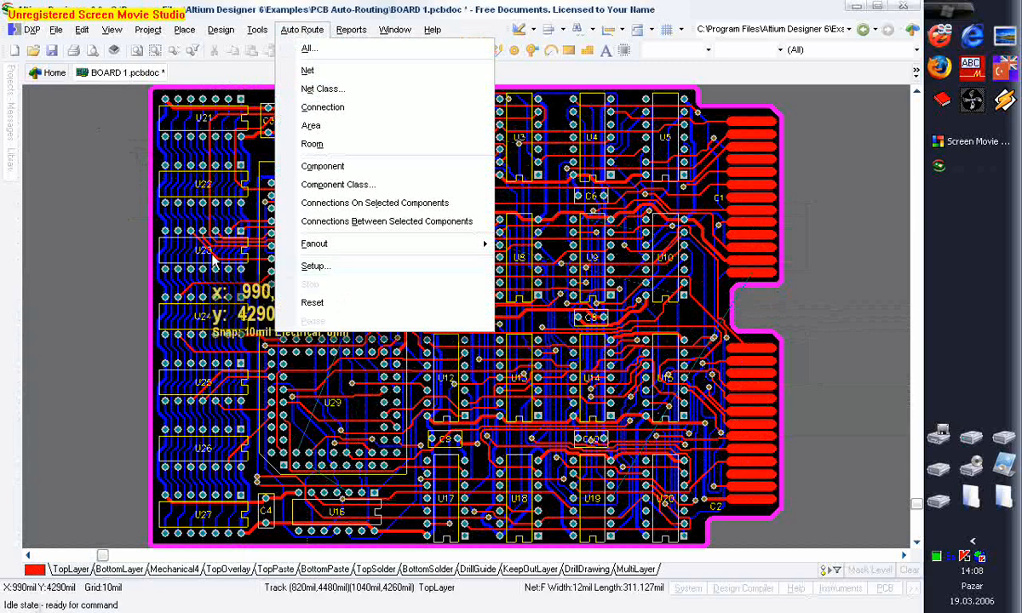
click(157, 213)
click(257, 30)
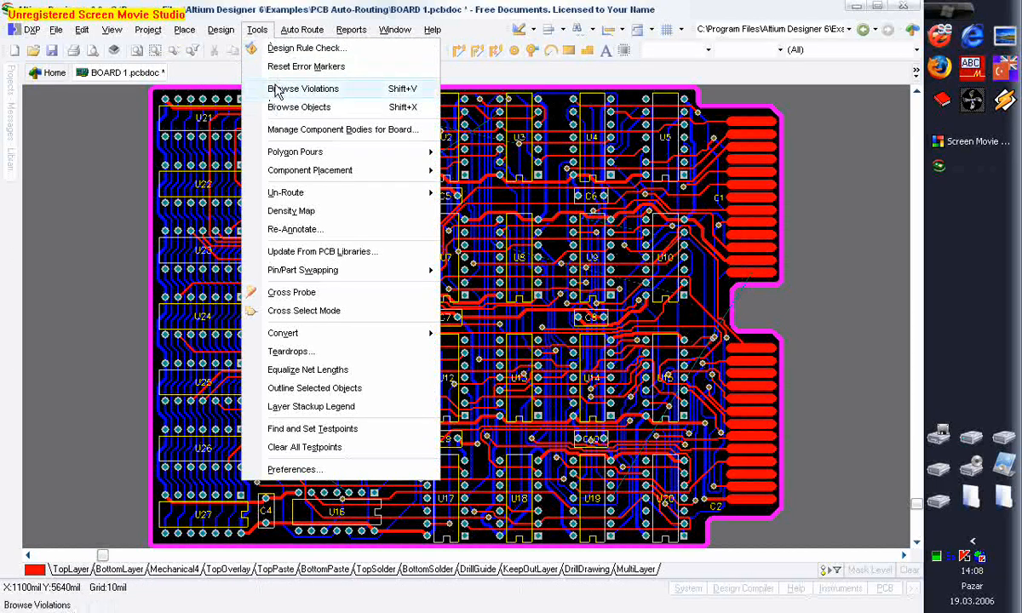
mouse_move(426, 192)
click(470, 198)
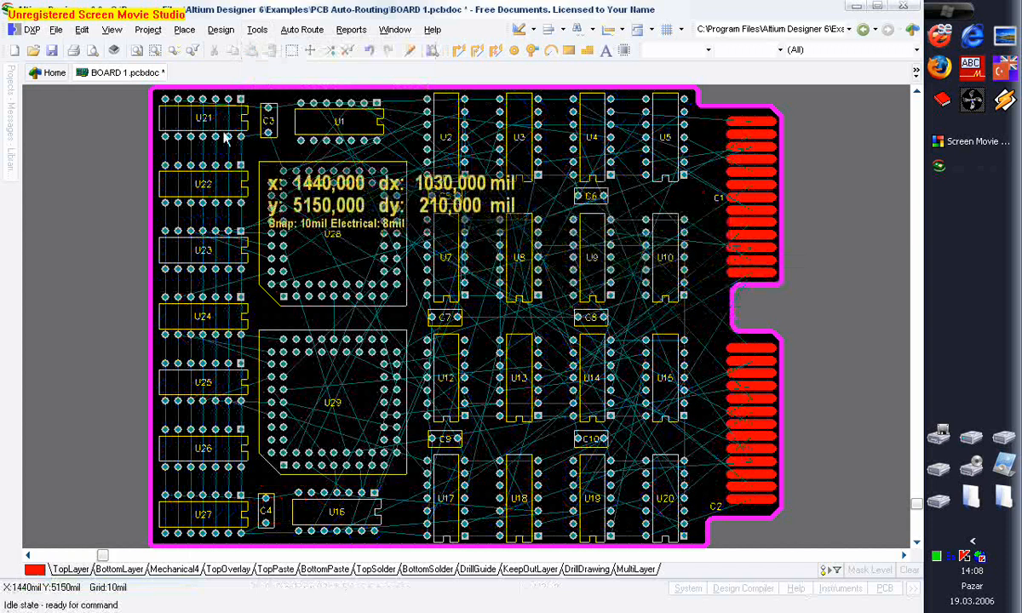
- Close BOARD 1.pcbdoc without saving its changes
right_click(141, 73)
click(155, 79)
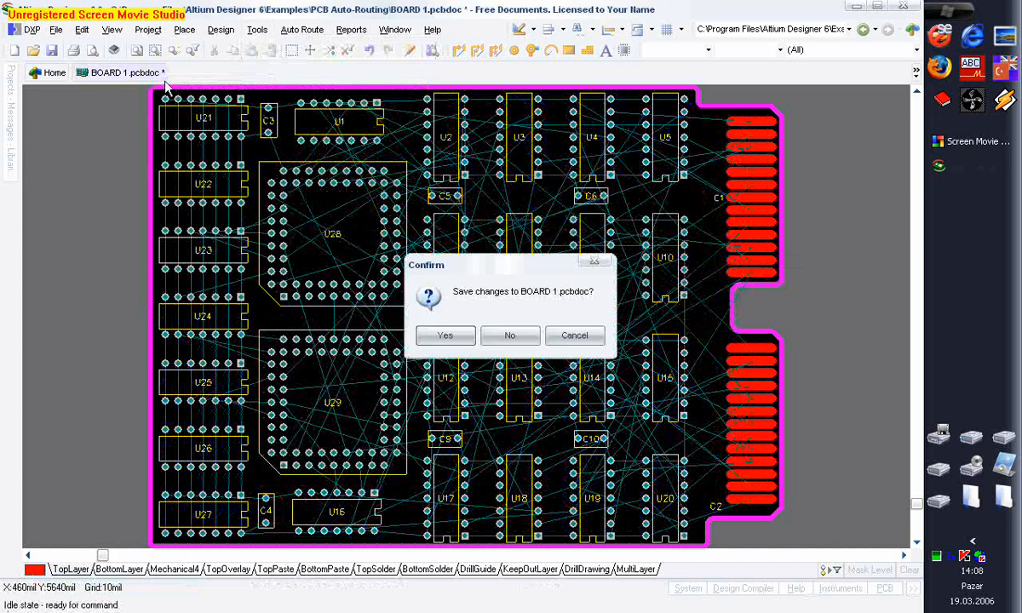
click(509, 335)
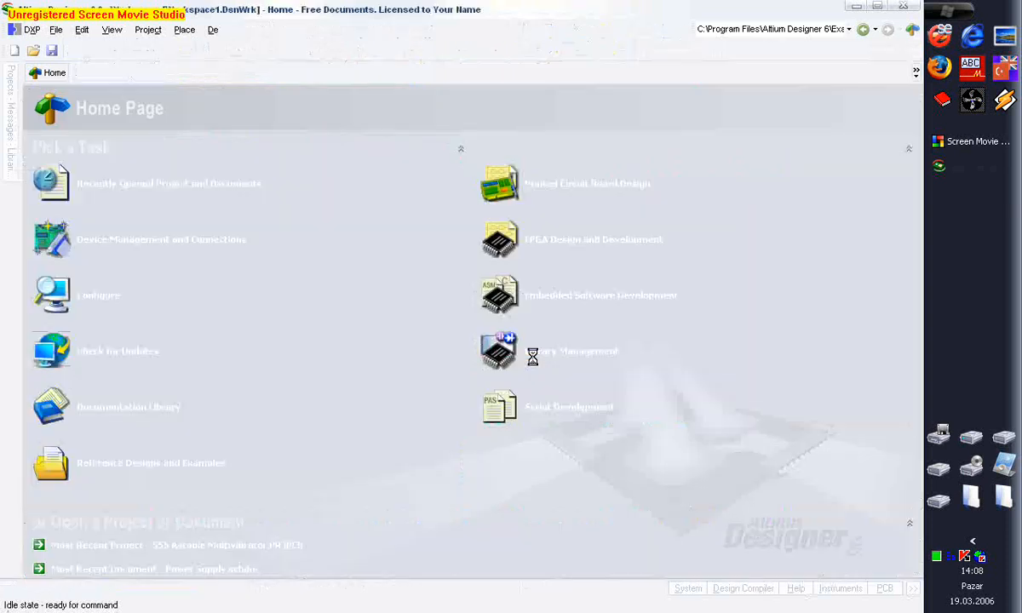
- Browse the bundled Examples folders, including LiveDesign Evaluation Board, for a document to open, and leave without opening one
click(32, 49)
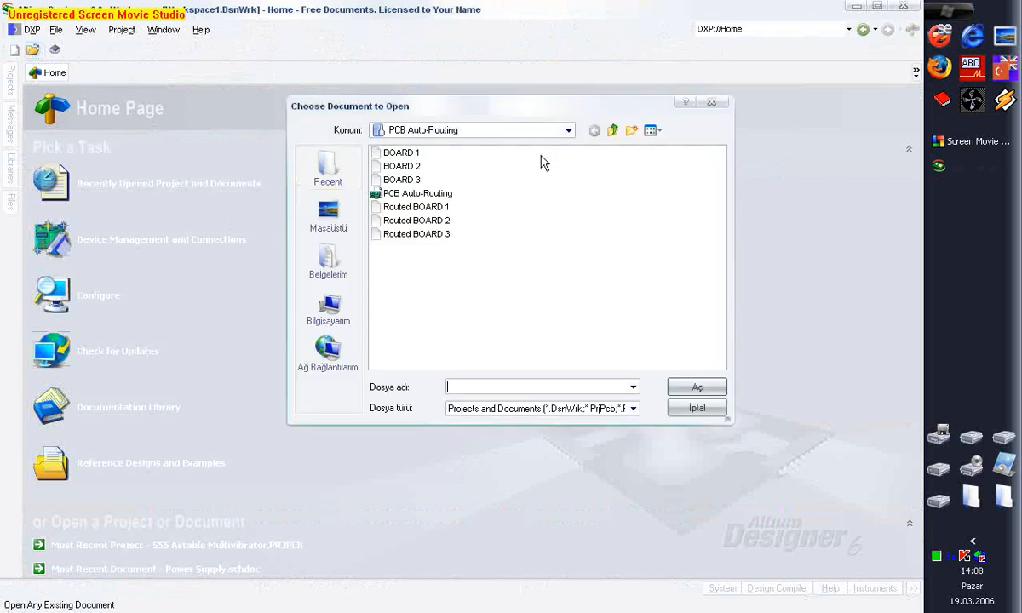
click(613, 131)
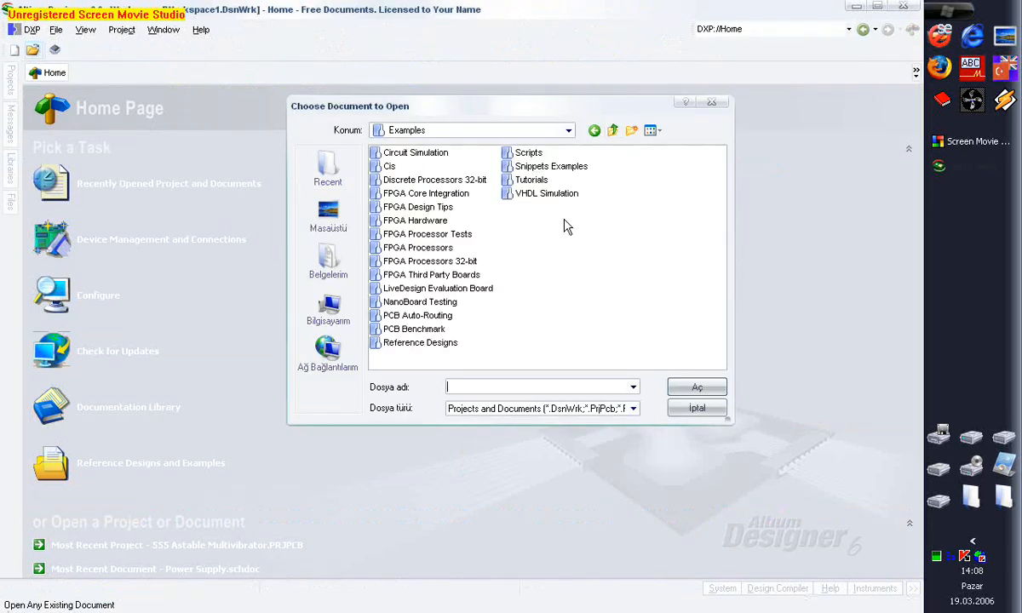
click(467, 292)
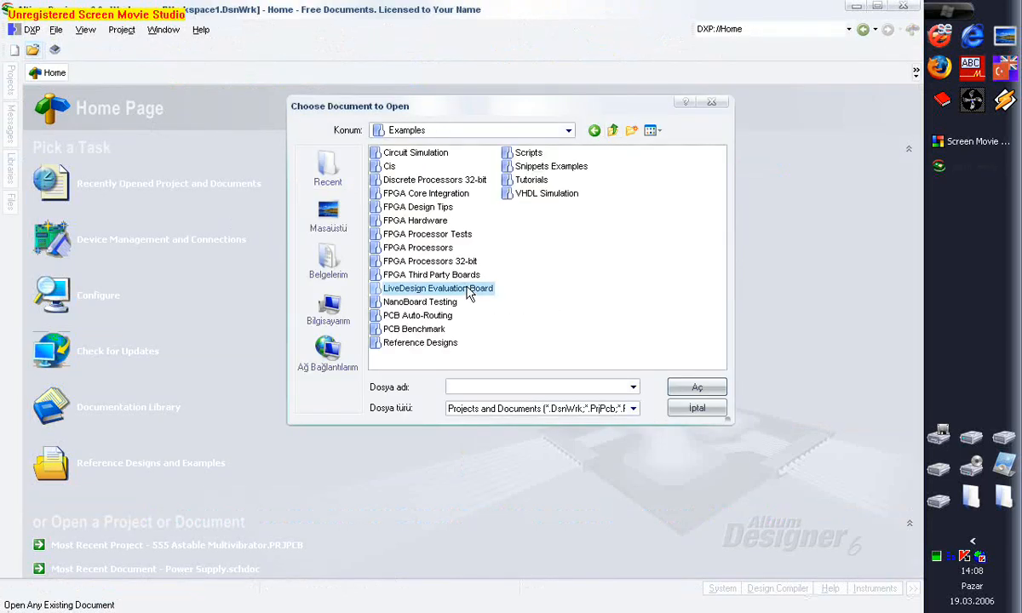
click(417, 290)
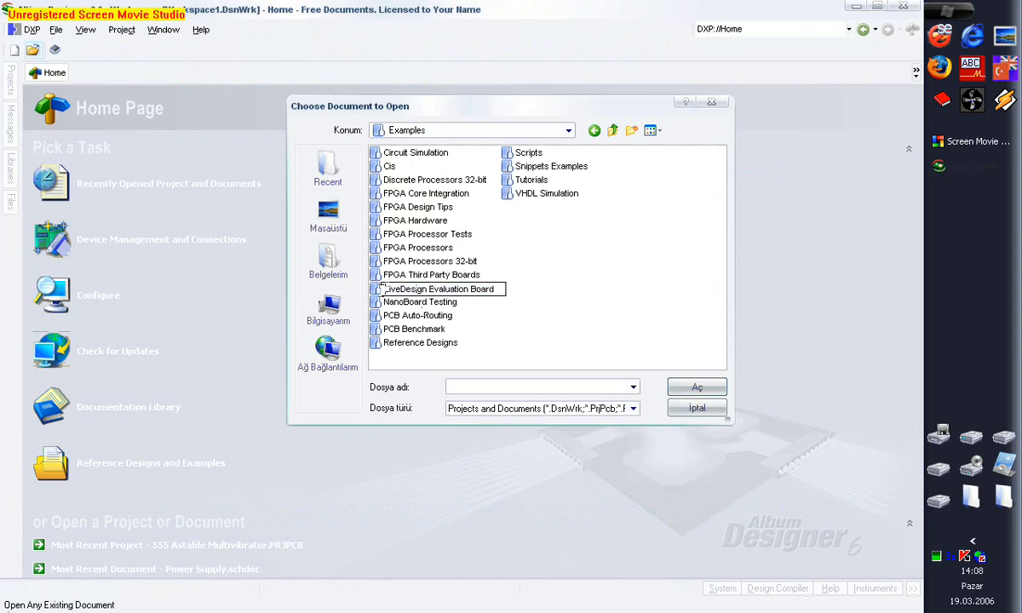
double_click(378, 289)
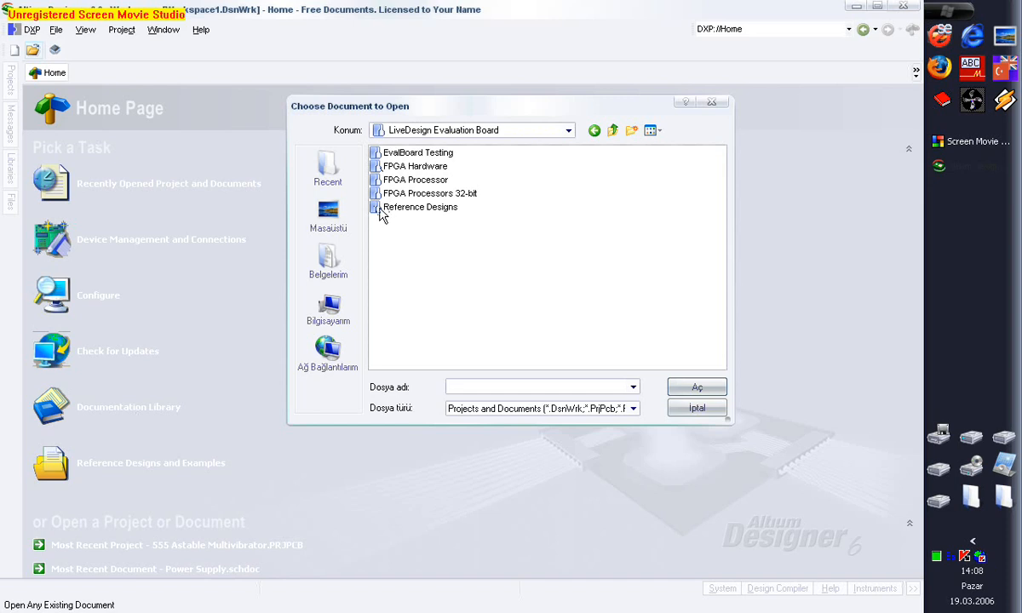
click(595, 131)
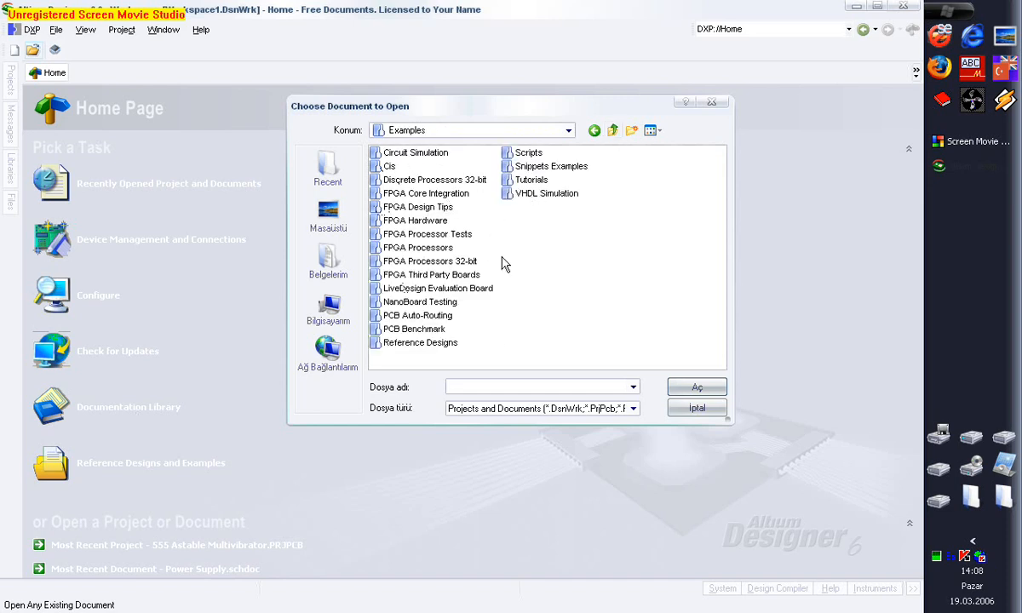
click(692, 409)
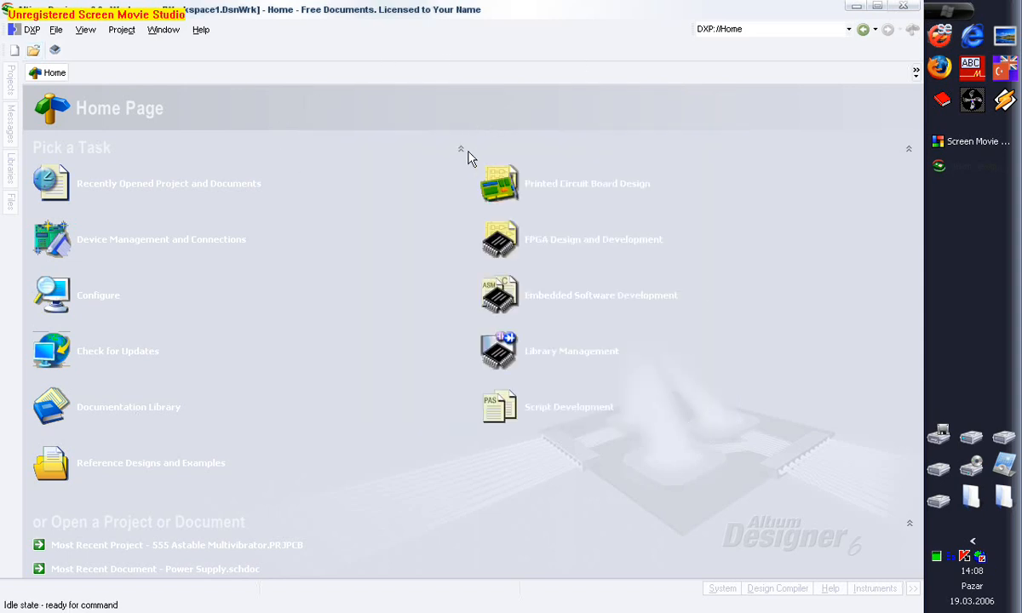
click(959, 144)
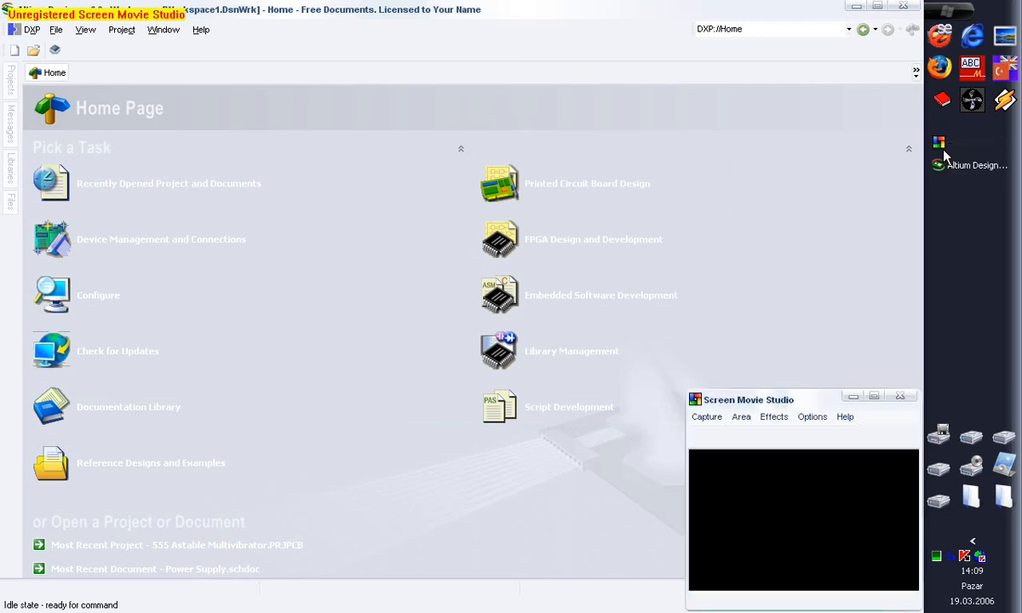